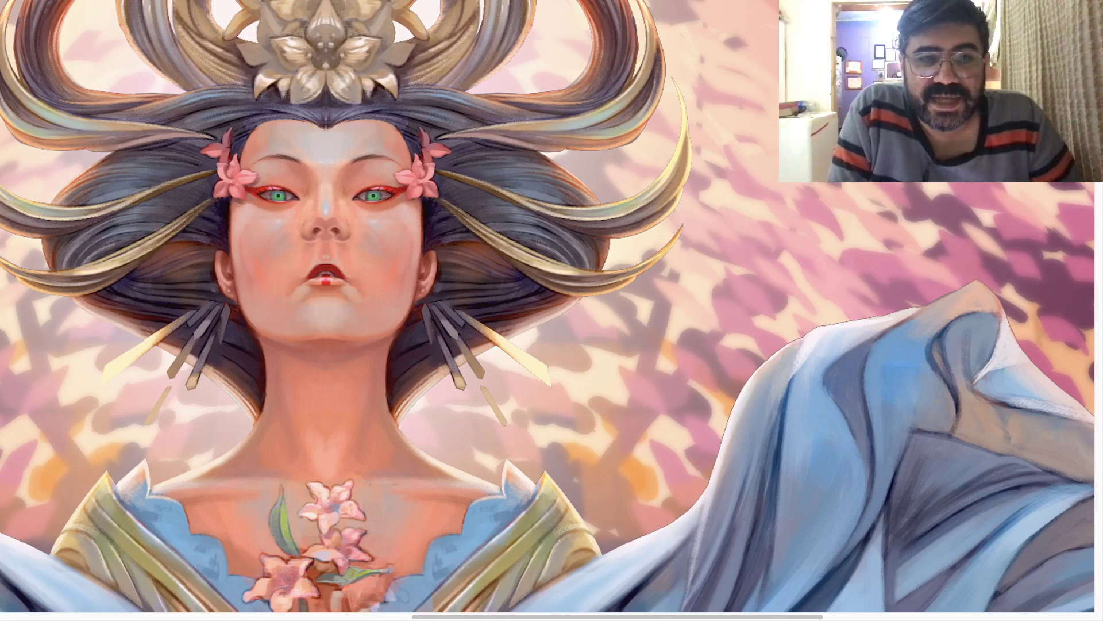
key(super+Tab)
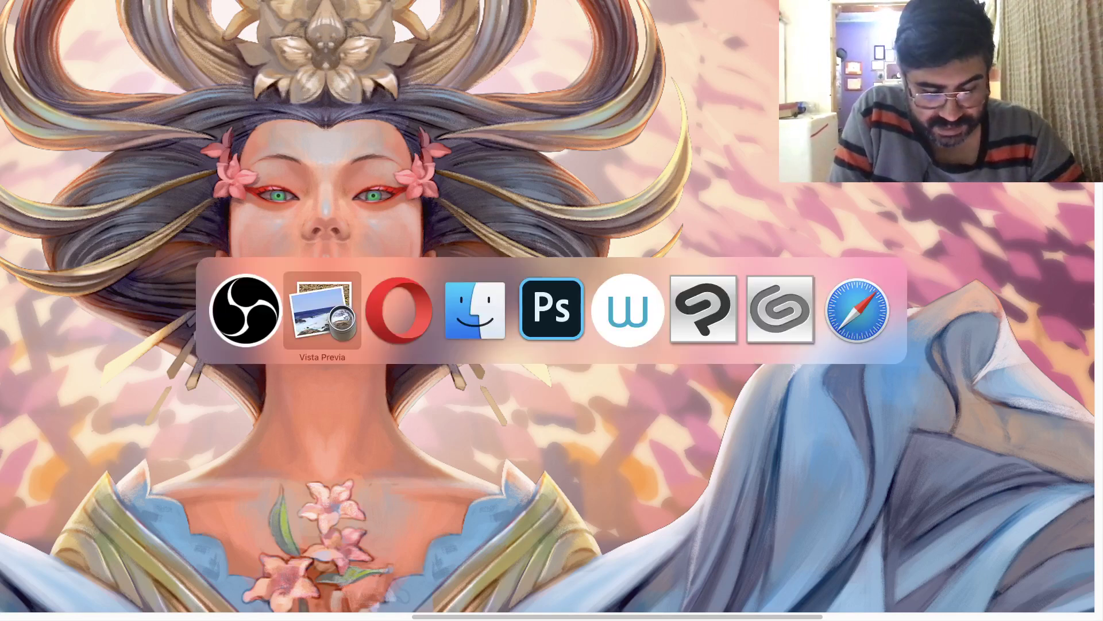
key(super+Tab)
key(super+Tab)
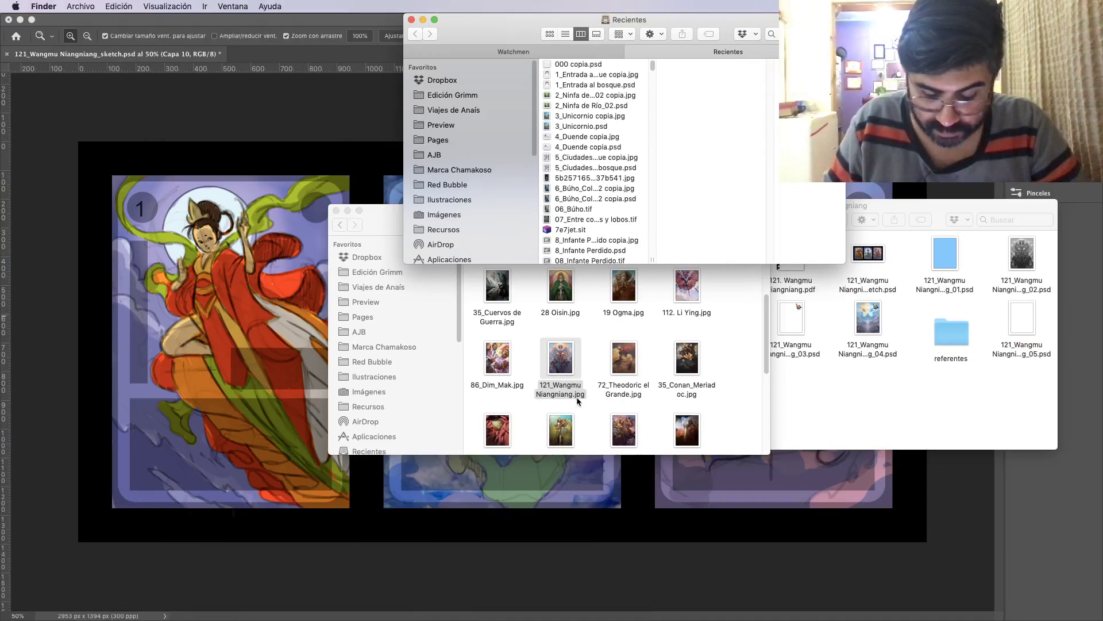
key(super+Tab)
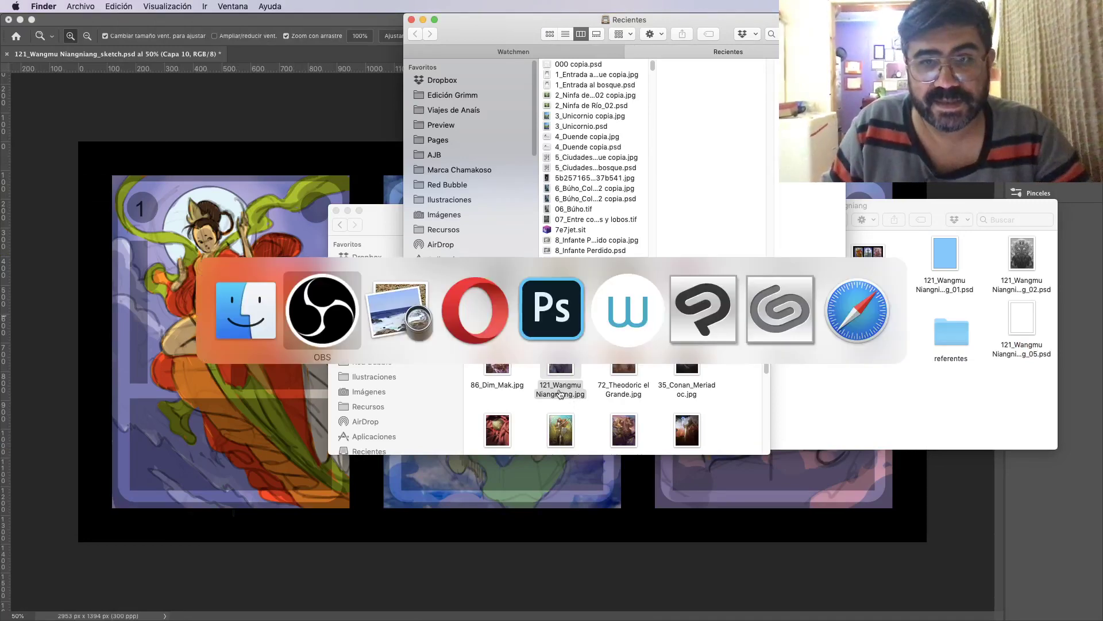
key(super+Tab)
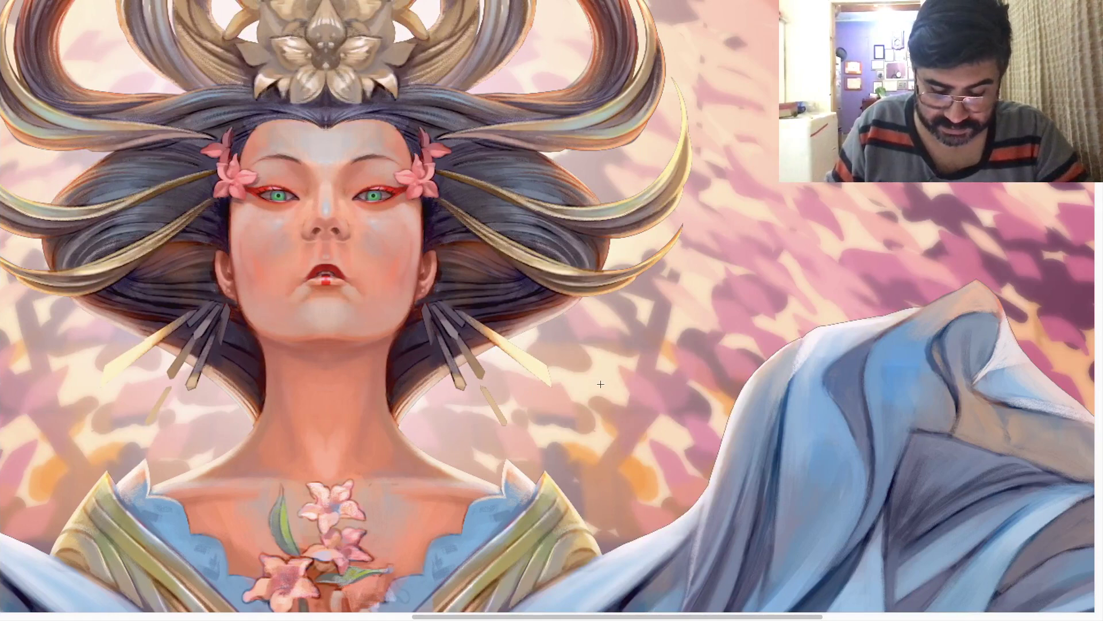
View the whole finished illustration fitted to the screen, then leave the full-screen view.
key(super+minus)
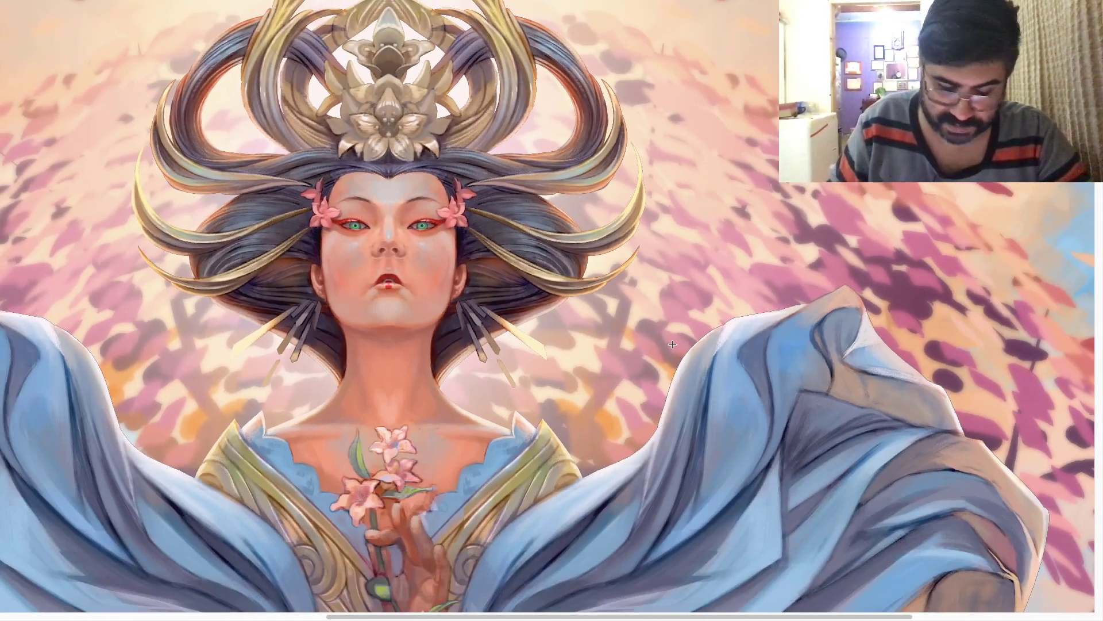
key(super+plus)
key(super+0)
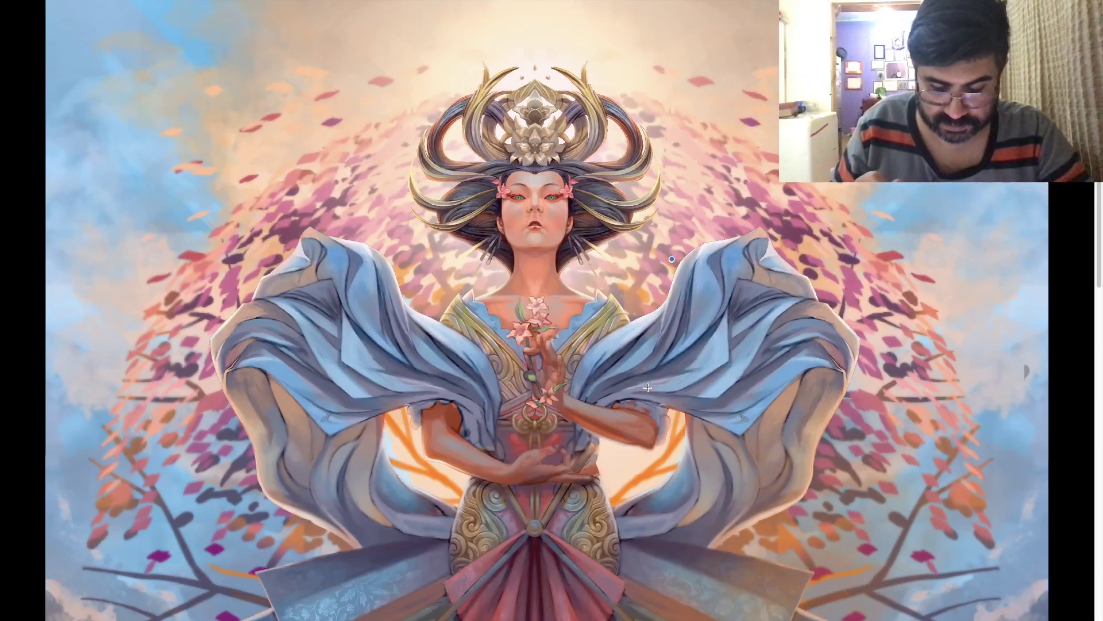
key(super+0)
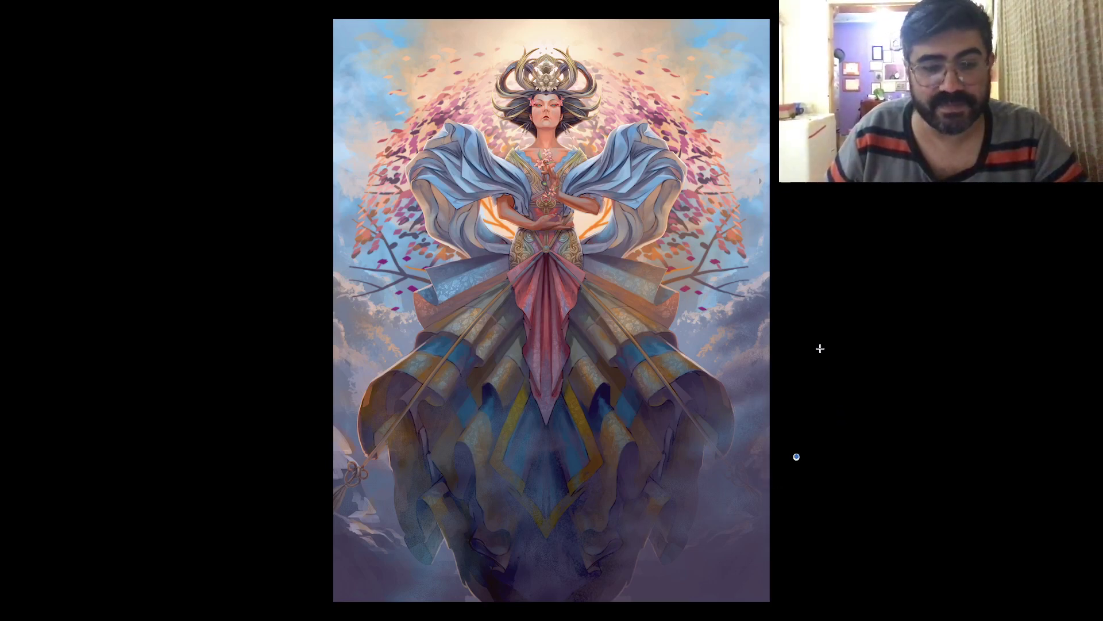
key(Escape)
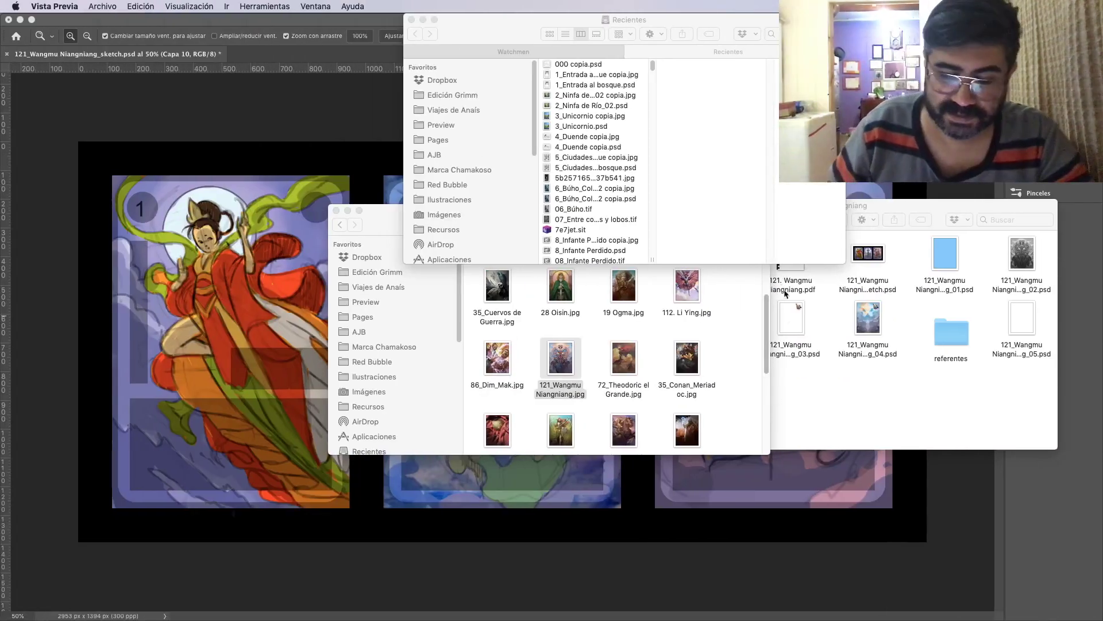
Switch to the three-sketch document in Photoshop and hide its panels and rulers.
click(692, 70)
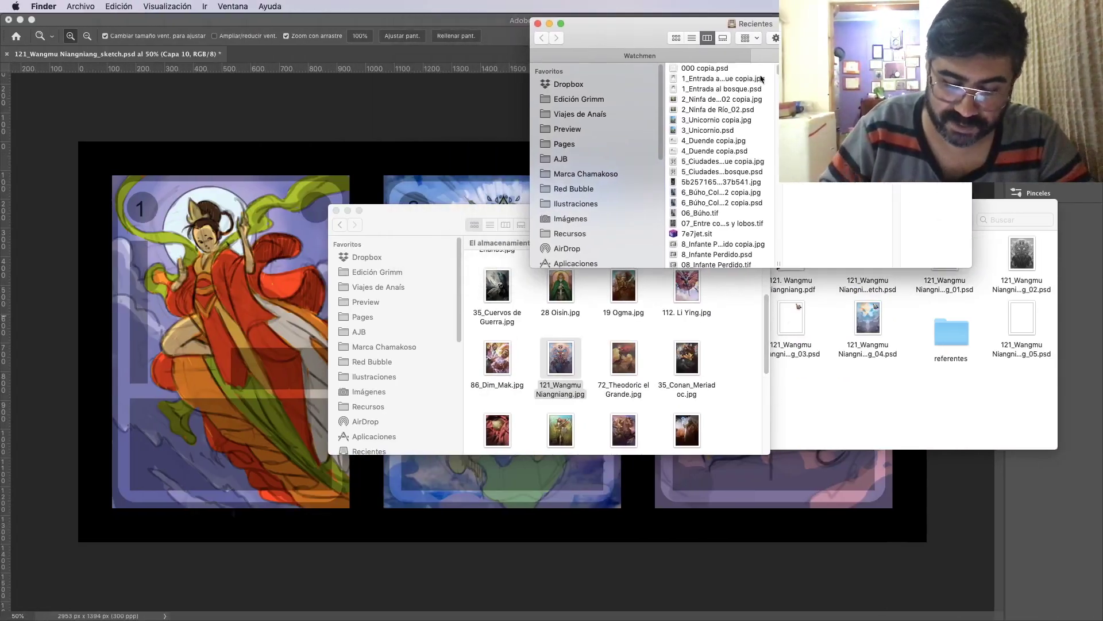
click(506, 188)
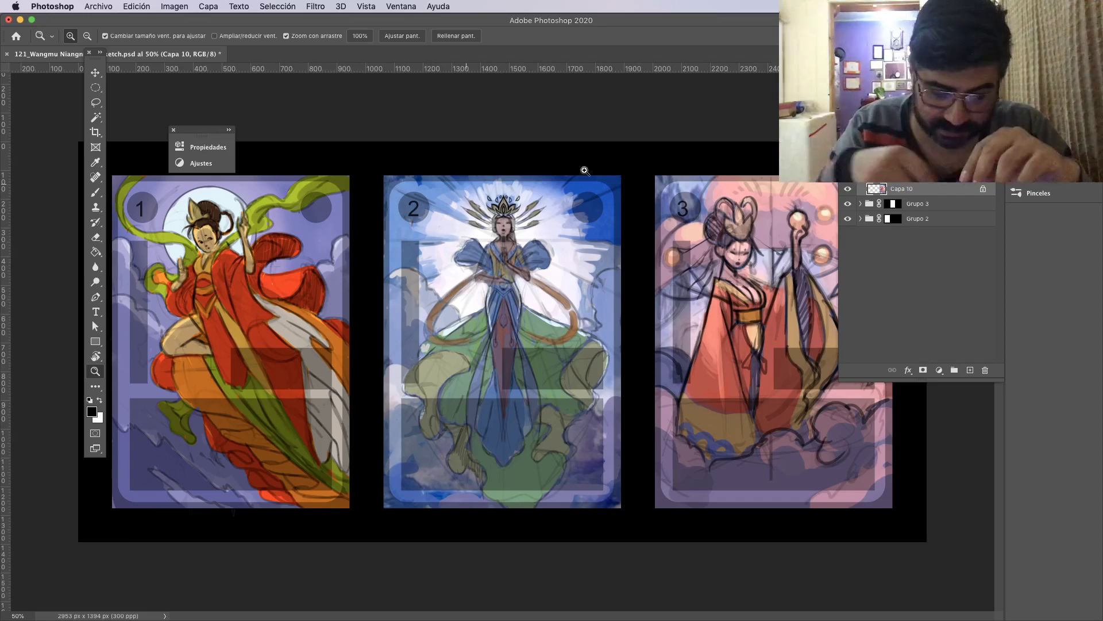
key(Tab)
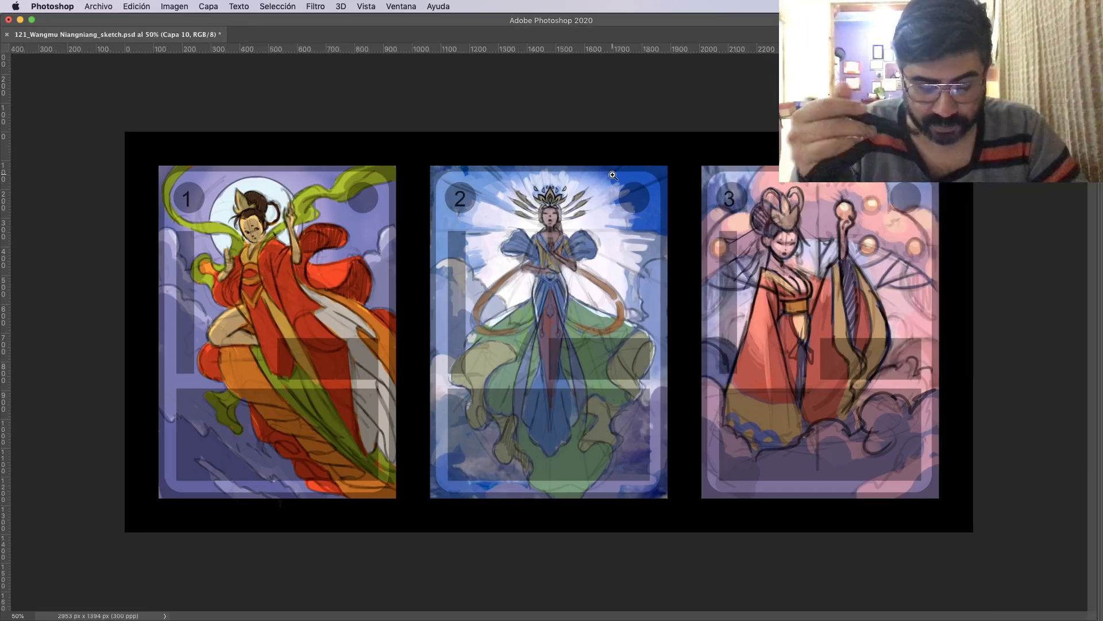
click(368, 6)
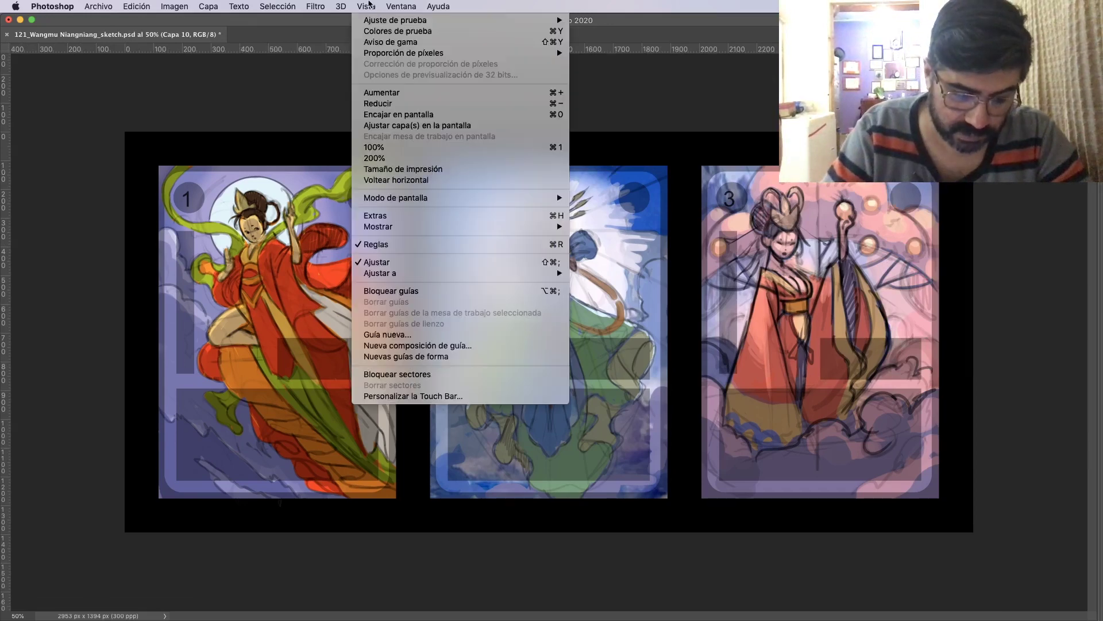
click(421, 244)
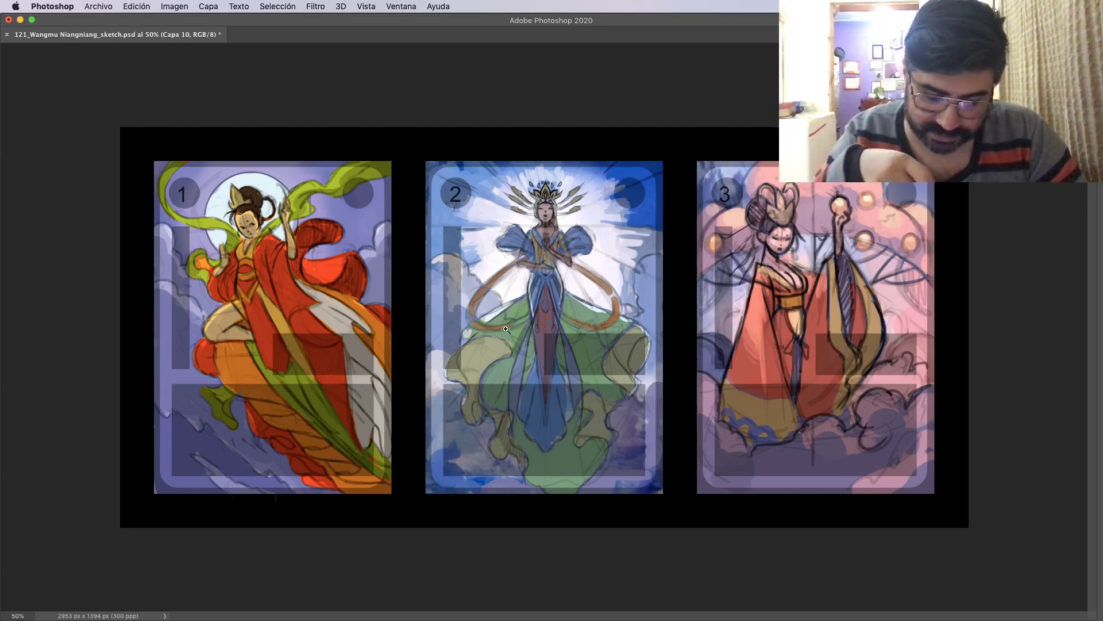
Look over the three numbered character sketches and close the sketch document.
scroll(644, 307, down, 2)
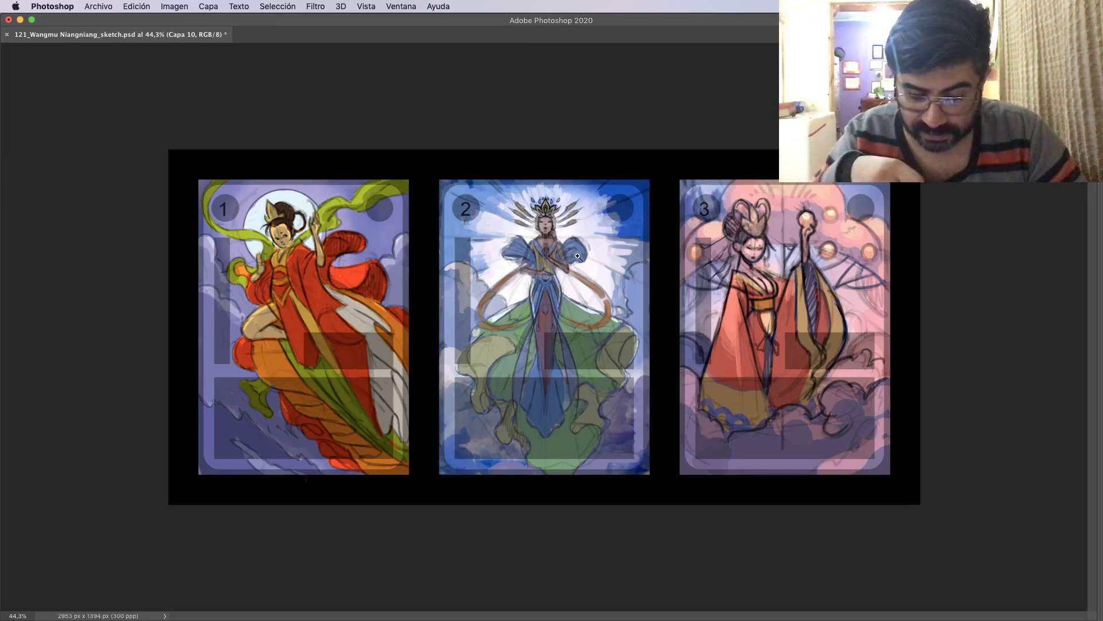
scroll(578, 255, up, 10)
scroll(608, 250, down, 8)
scroll(585, 252, up, 3)
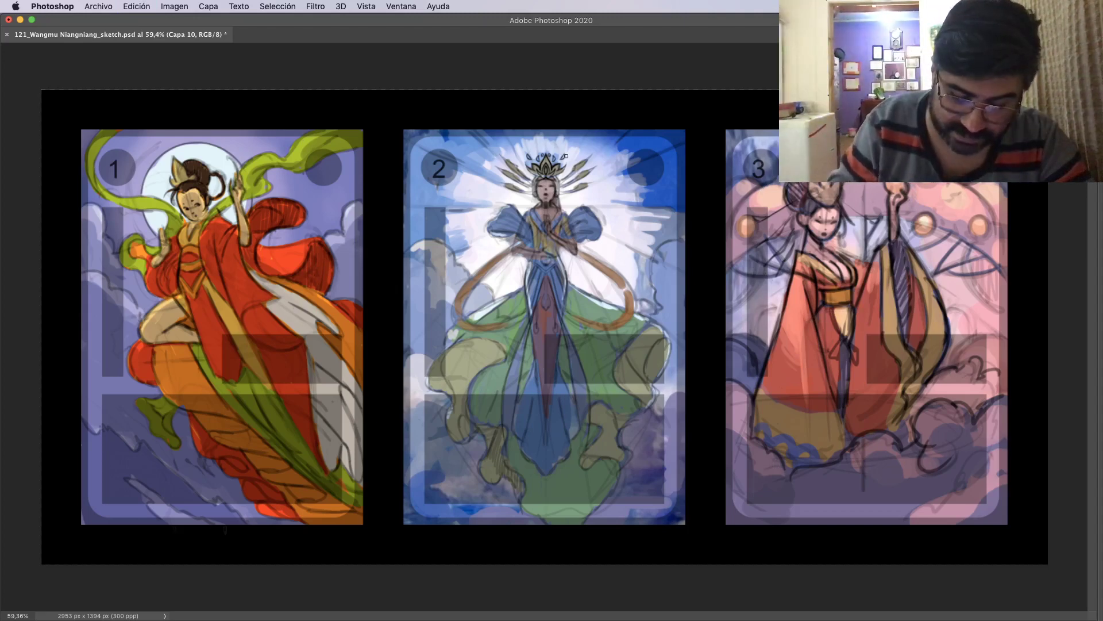
key(v)
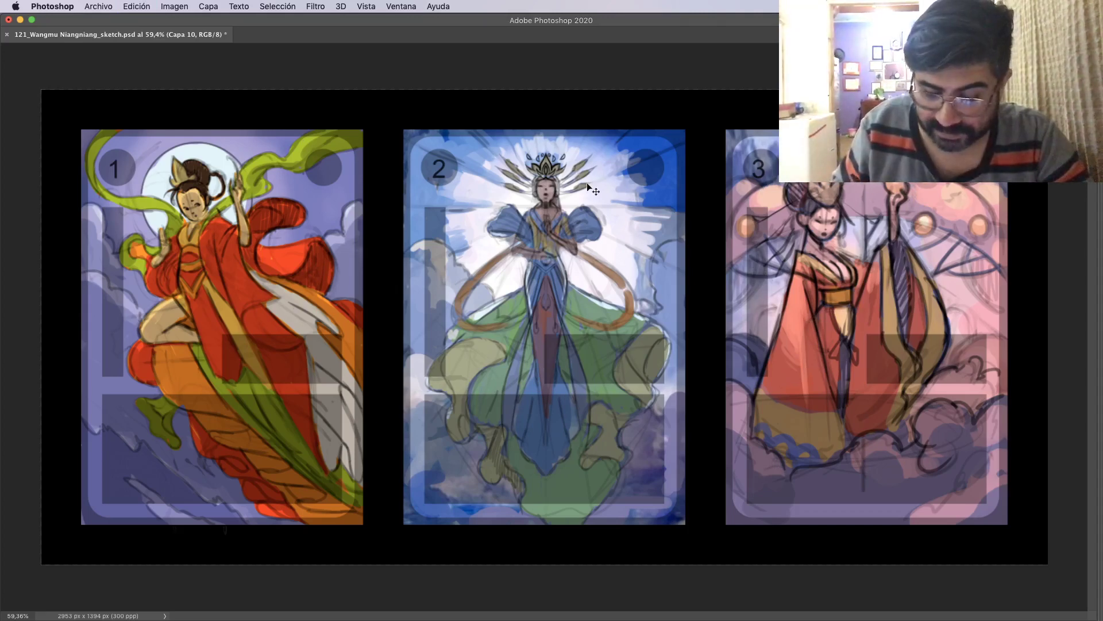
key(super+w)
click(521, 218)
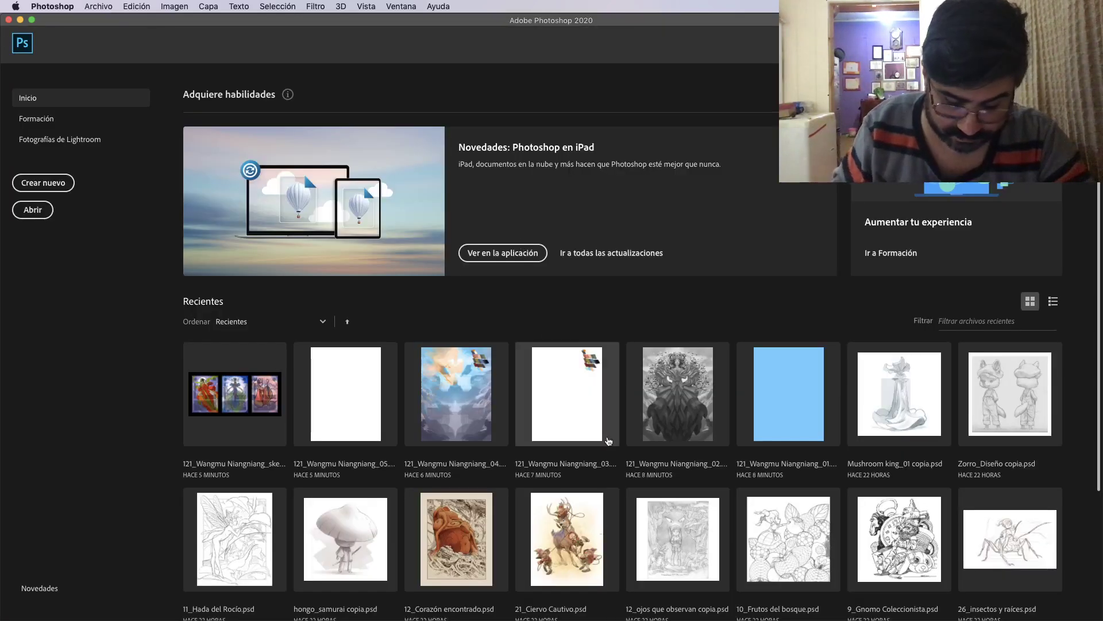
Switch to Finder, close the front window and open 121_Wangmu Niangniang_01.psd from the 121 Wangniang folder.
key(super+Tab)
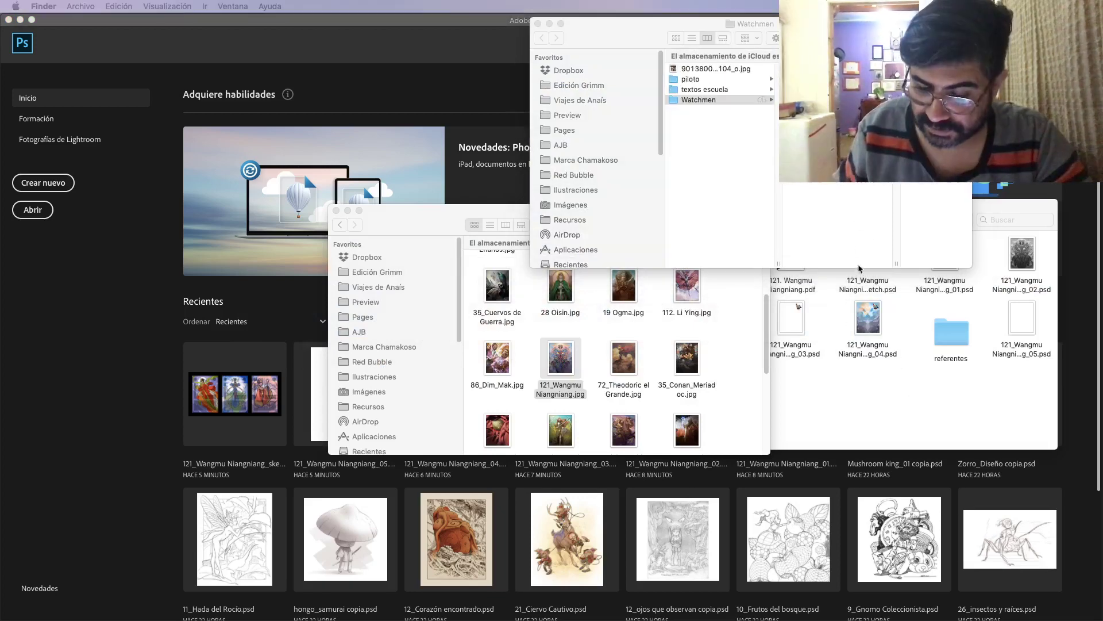
key(super+w)
click(876, 335)
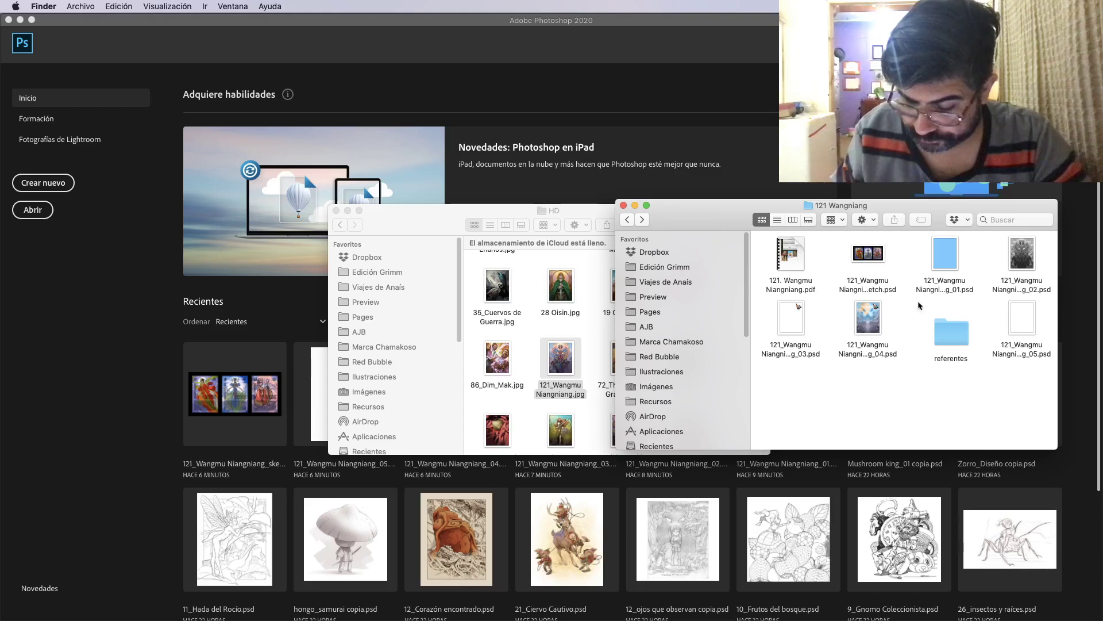
double_click(945, 253)
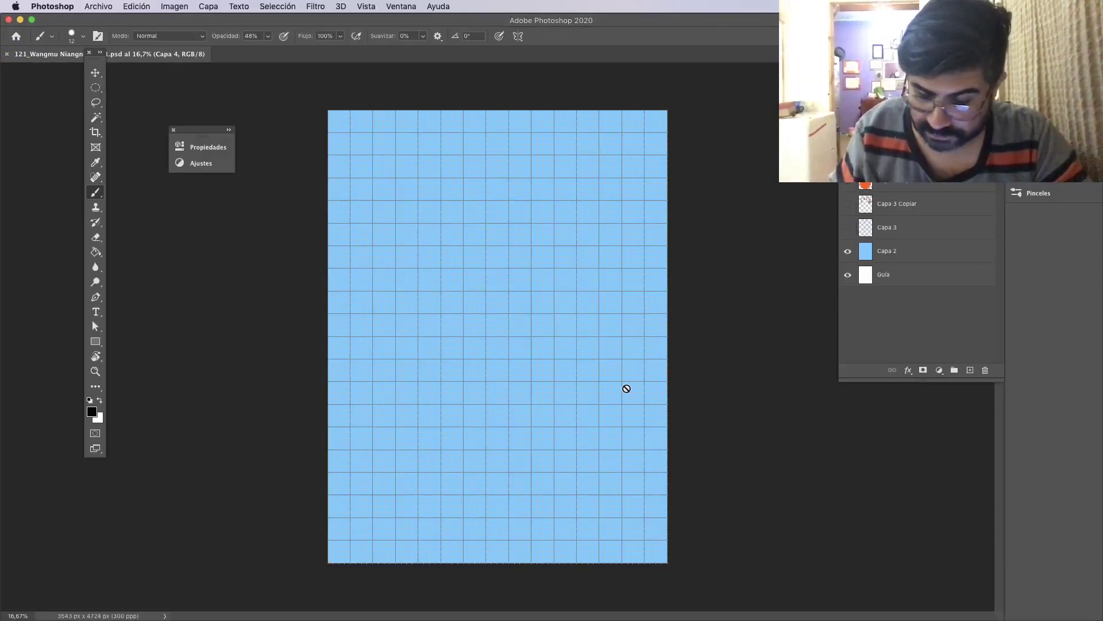
Hide the blue Capa 2 layer, show the Capa 3 line sketch and make Capa 3 the active layer.
click(848, 251)
click(847, 228)
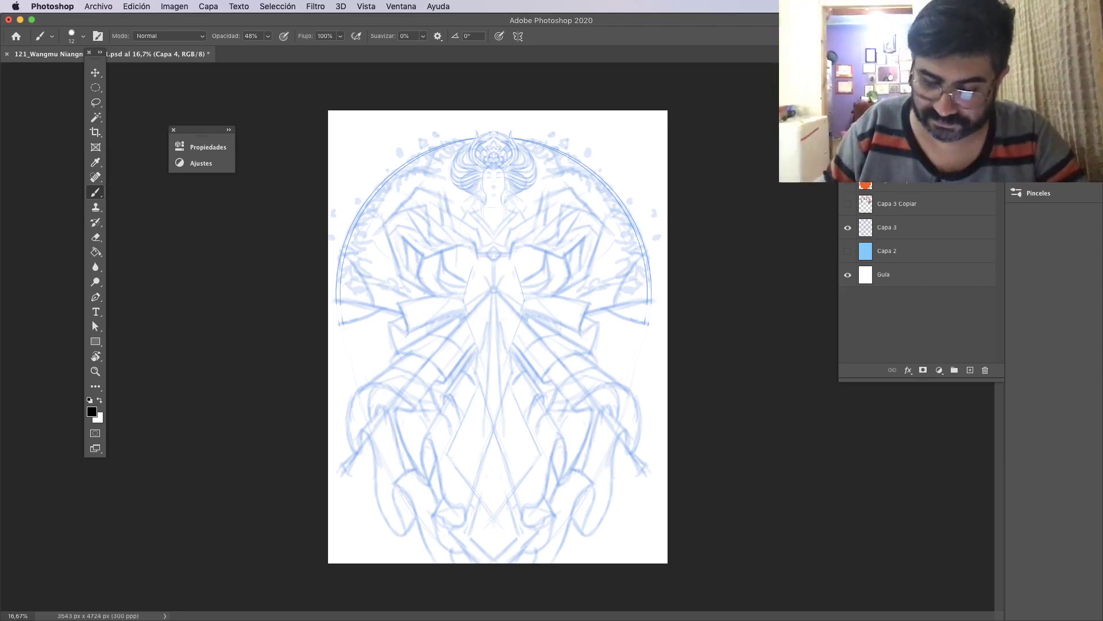
click(848, 251)
click(847, 228)
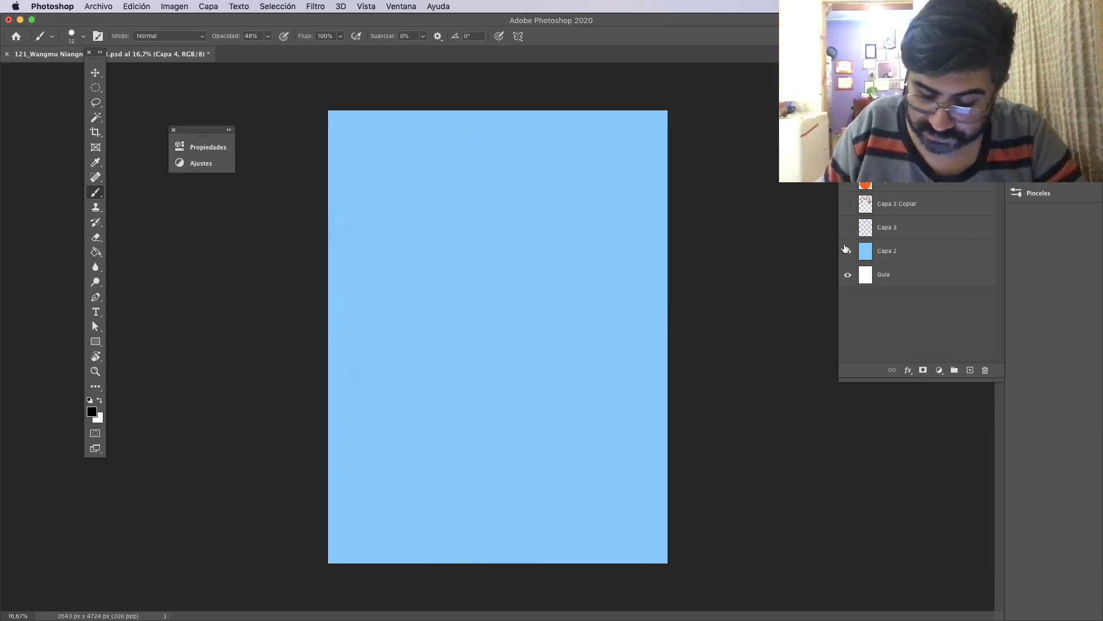
click(847, 250)
click(847, 227)
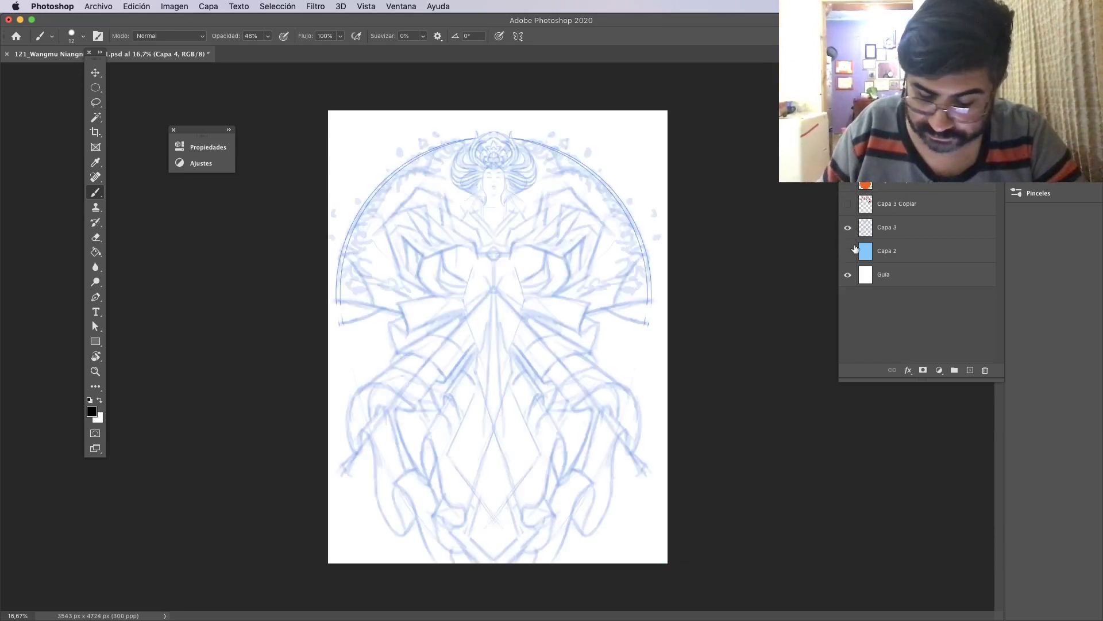
click(865, 230)
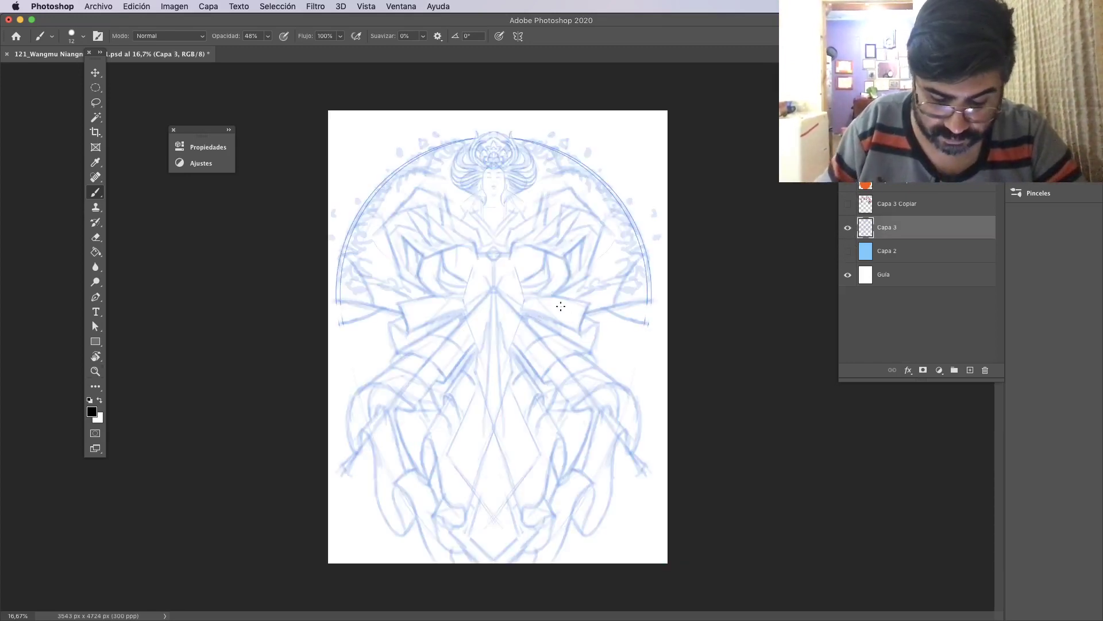
Examine the symmetrical blue line sketch, including the headdress, face, sleeves, circular background and skirt folds, up close and as a whole.
key(z)
mouse_move(542, 239)
mouse_down()
mouse_move(581, 257)
mouse_move(566, 264)
mouse_move(614, 338)
mouse_move(587, 332)
mouse_move(605, 342)
mouse_move(585, 363)
mouse_move(770, 248)
mouse_move(769, 283)
mouse_up()
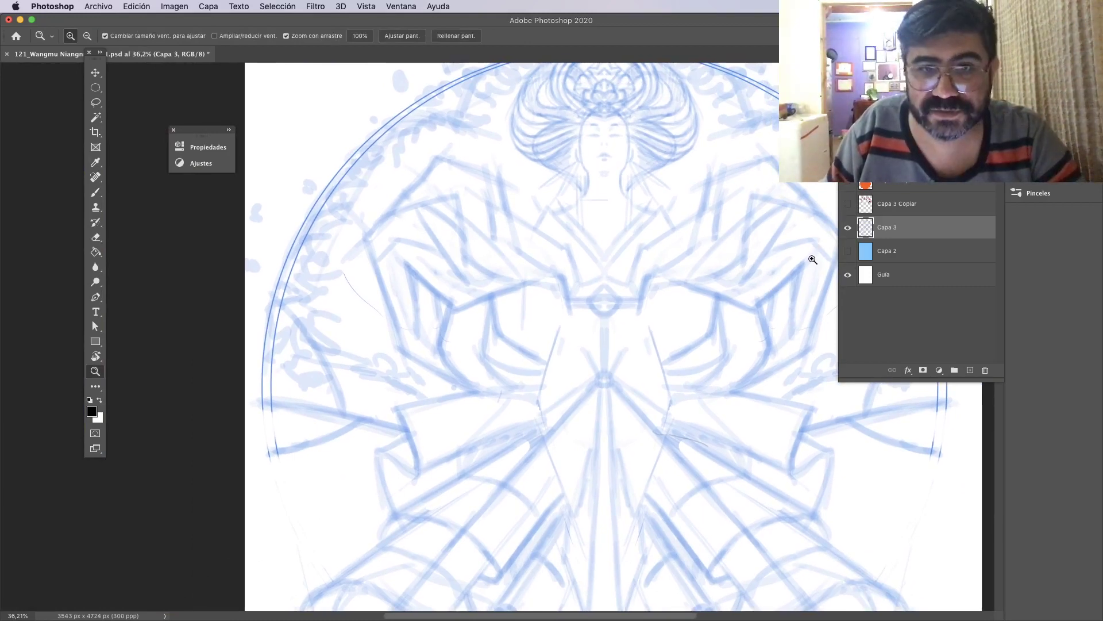
mouse_move(734, 313)
mouse_down()
mouse_move(702, 328)
mouse_move(701, 436)
mouse_move(640, 342)
mouse_up()
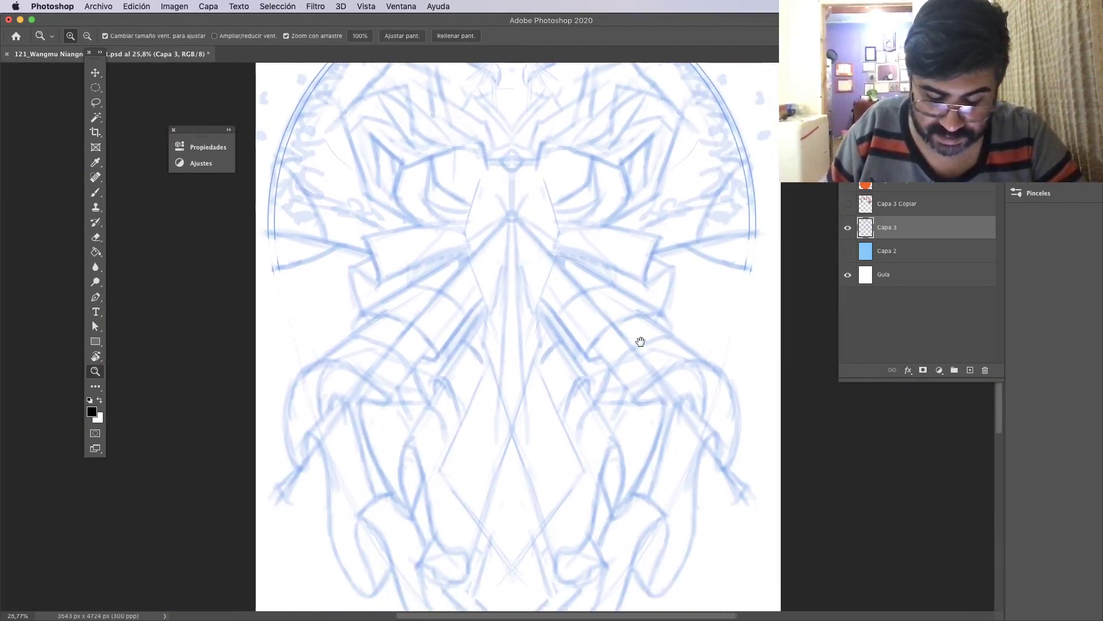
mouse_move(640, 278)
mouse_down()
mouse_move(655, 371)
mouse_move(672, 380)
mouse_up()
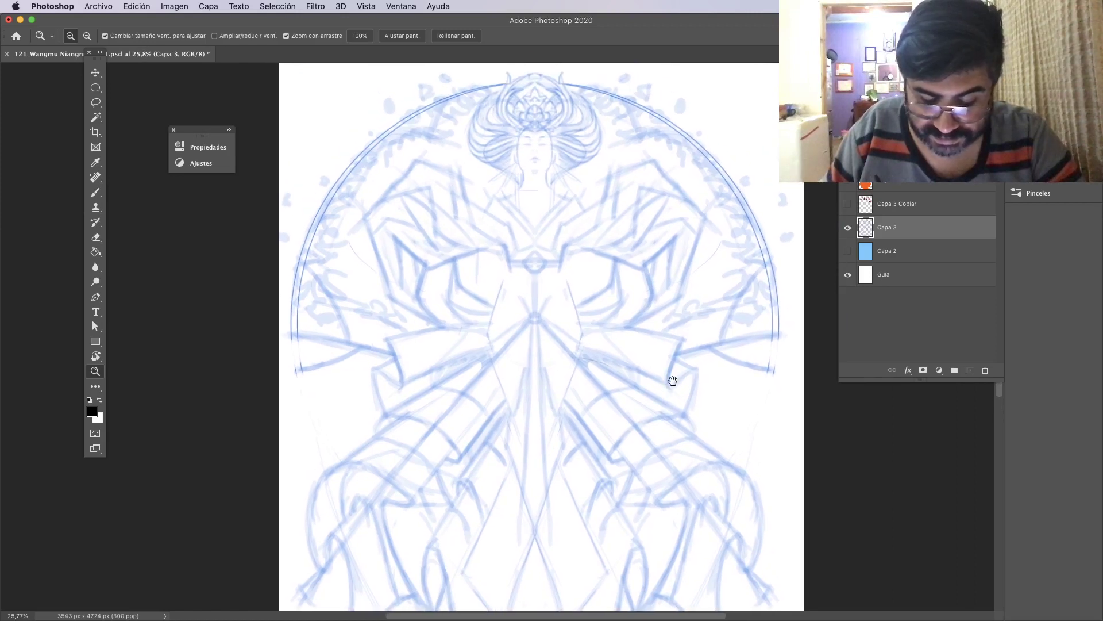
scroll(680, 379, down, 3)
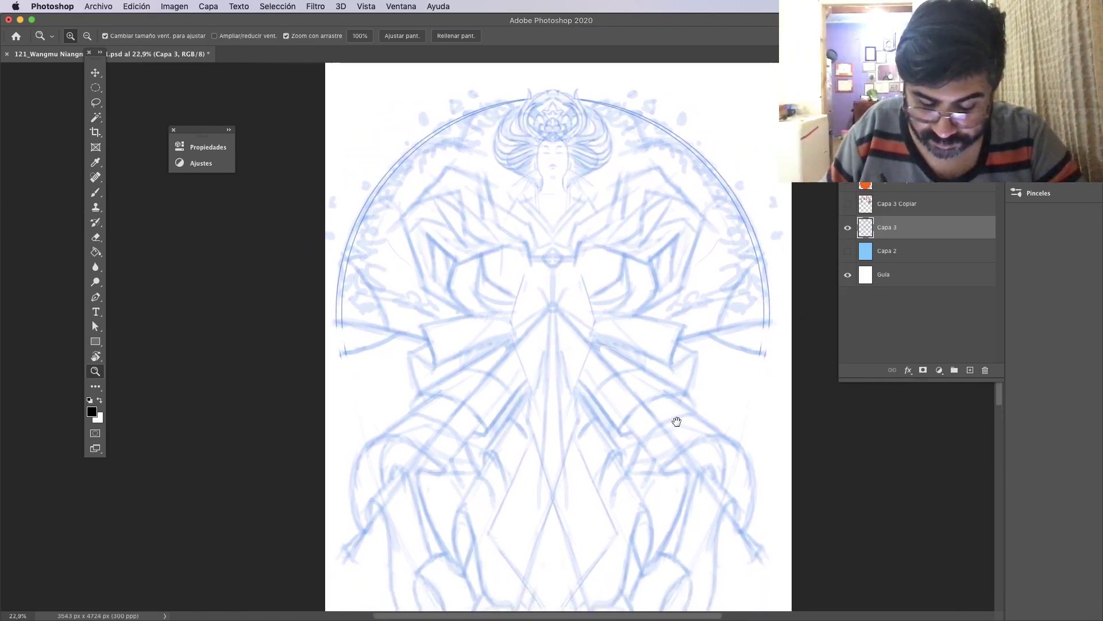
mouse_move(676, 421)
mouse_down()
mouse_move(678, 248)
mouse_move(675, 364)
mouse_up()
scroll(608, 175, up, 3)
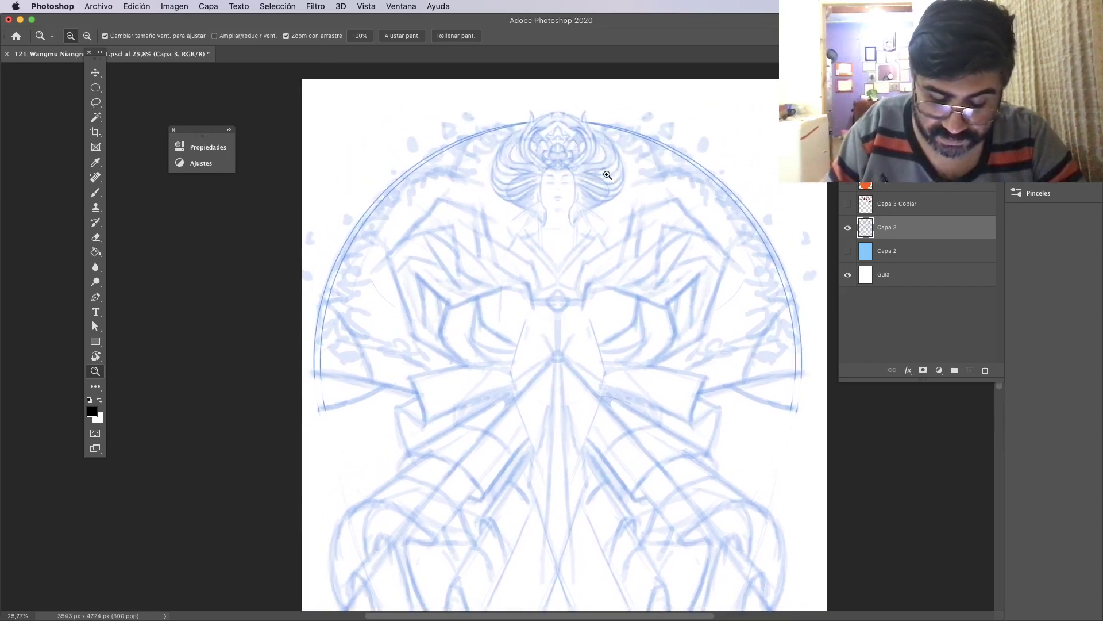
scroll(608, 174, up, 10)
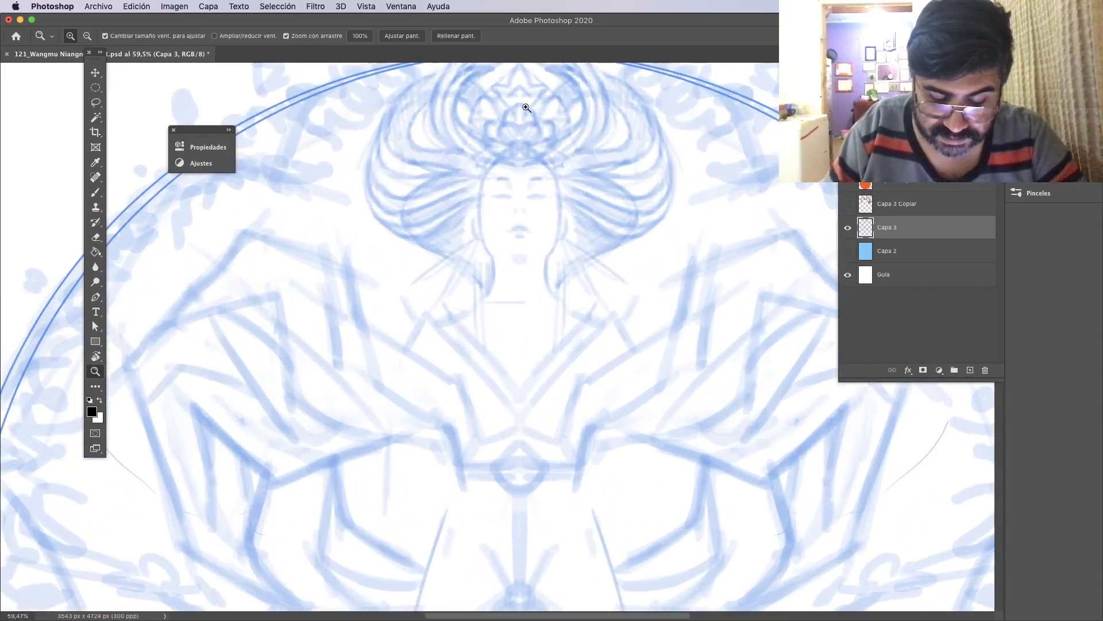
scroll(551, 493, down, 5)
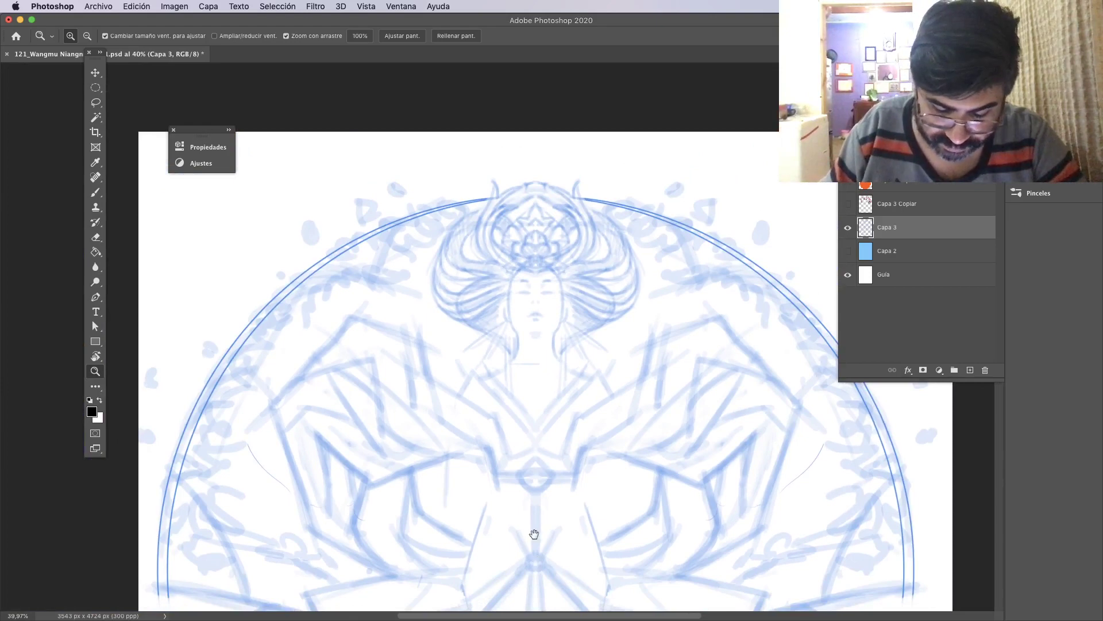
drag(534, 534, 529, 320)
scroll(572, 377, down, 4)
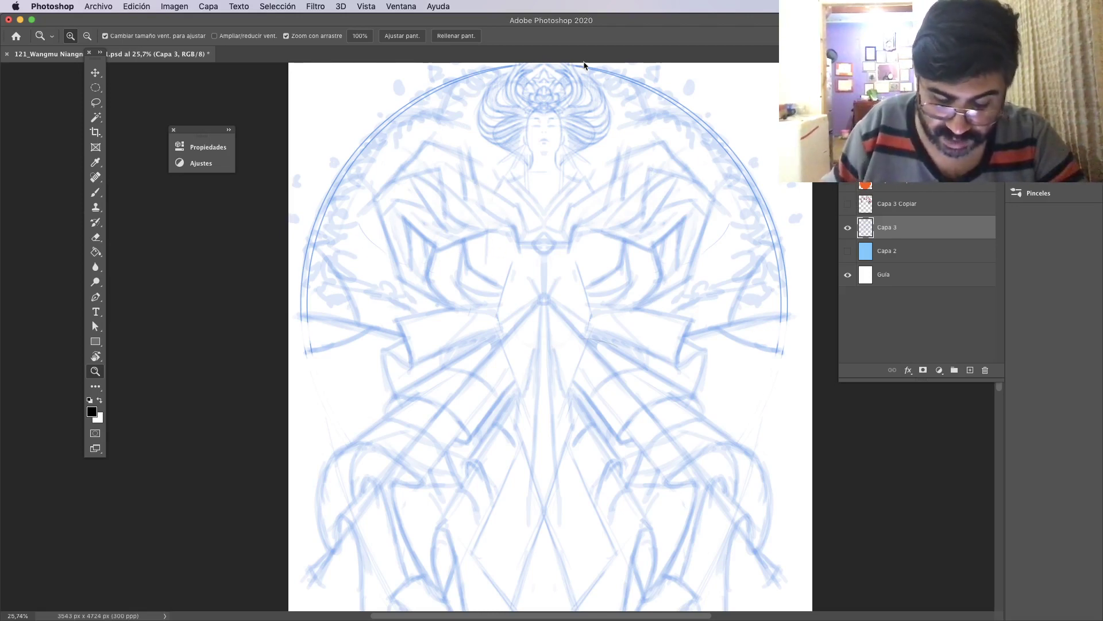
mouse_move(657, 475)
mouse_down()
mouse_move(623, 414)
mouse_move(626, 277)
mouse_move(611, 460)
mouse_move(657, 153)
mouse_up()
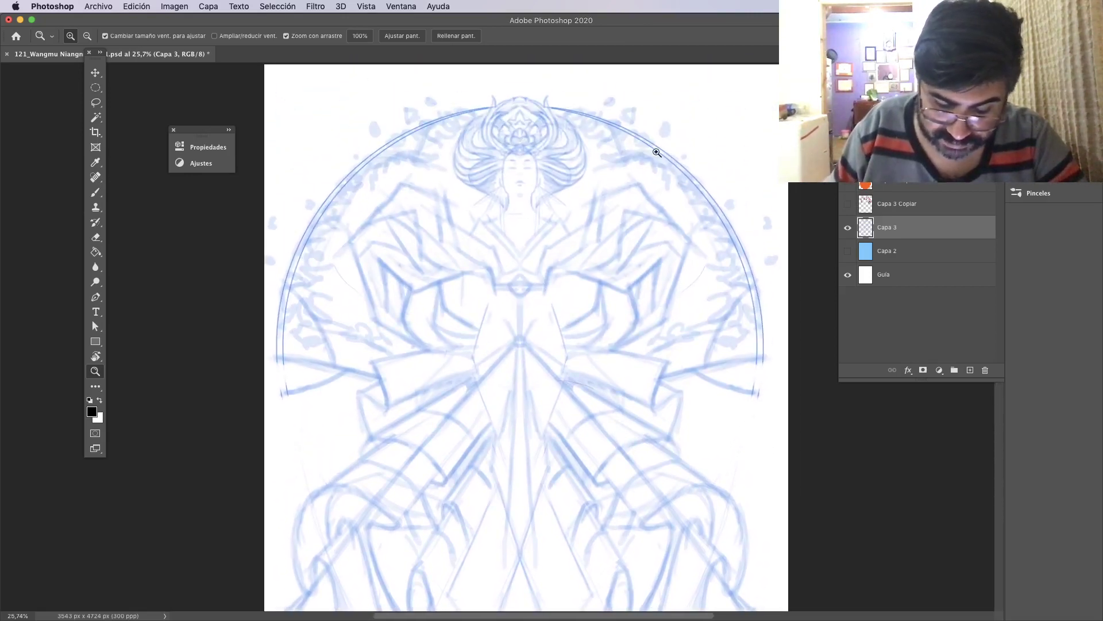
scroll(565, 333, down, 3)
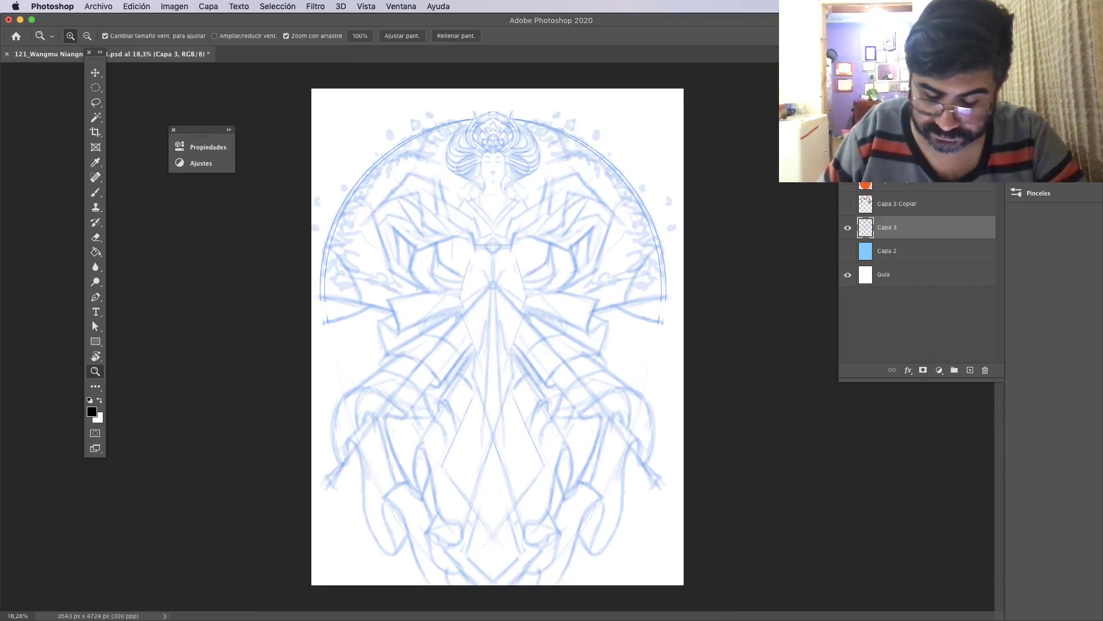
Show the card layout template layer with its frame and text areas over the sketch.
click(847, 157)
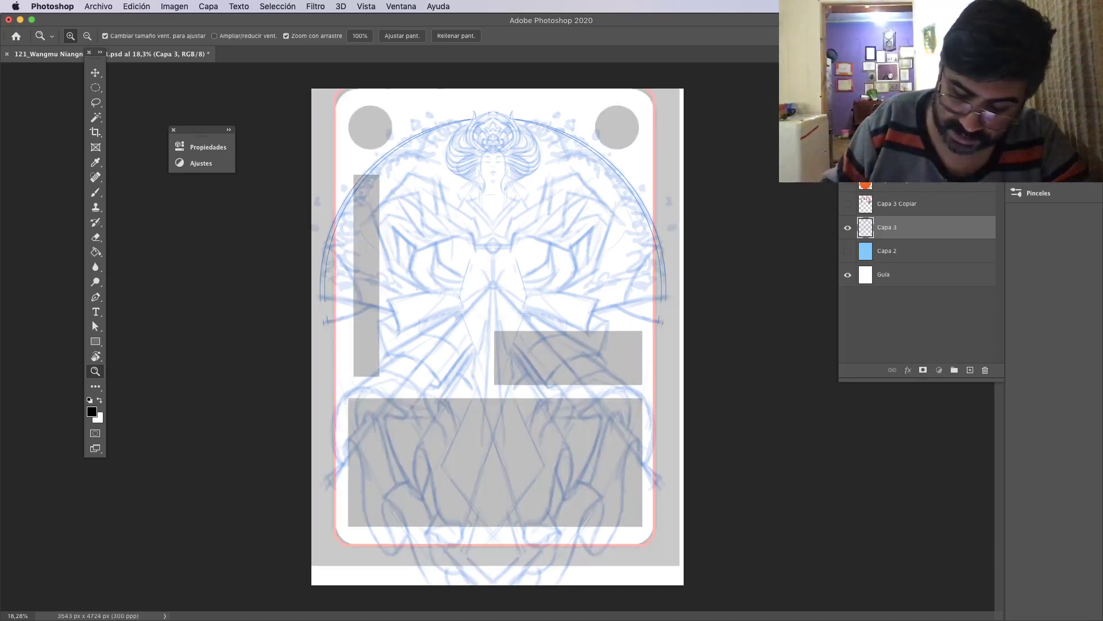
Move the card layout template down and slightly right so its frame is centred over the canvas.
click(897, 158)
click(96, 73)
drag(665, 304, 667, 323)
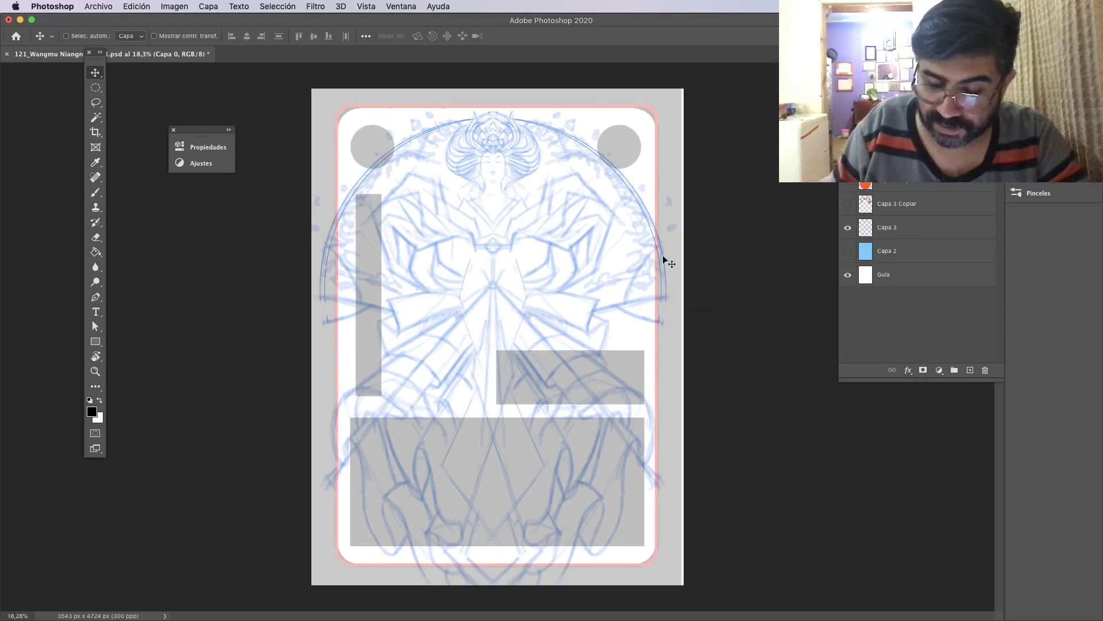
drag(663, 258, 667, 258)
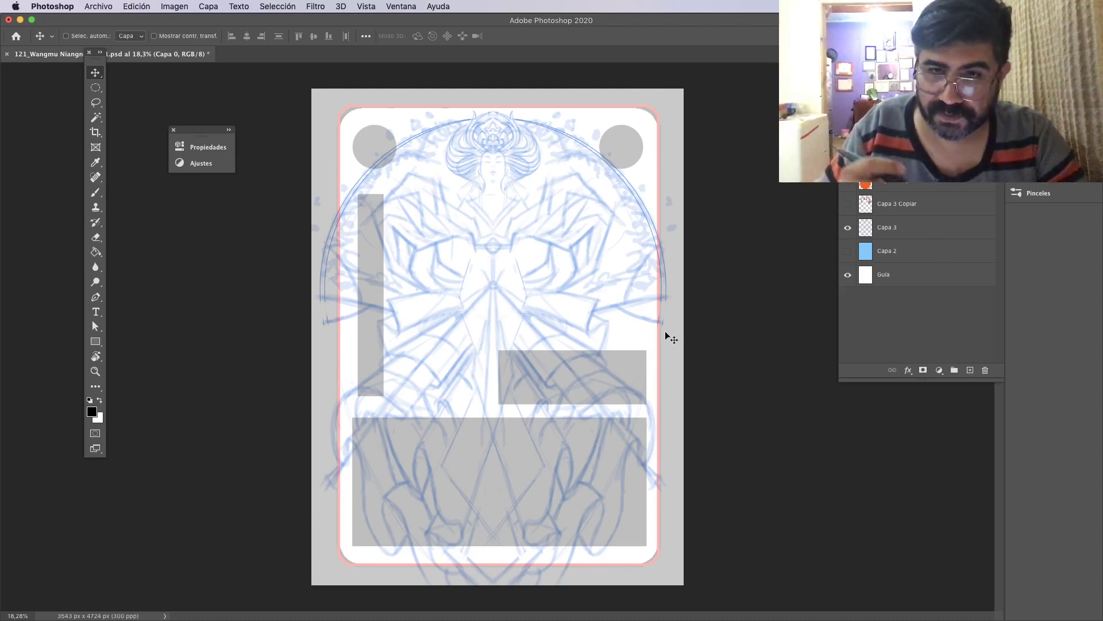
Show the blue Capa 2 background and the Capa 3 Copiar blossoms, and make Capa 3 Copiar the active layer.
click(847, 251)
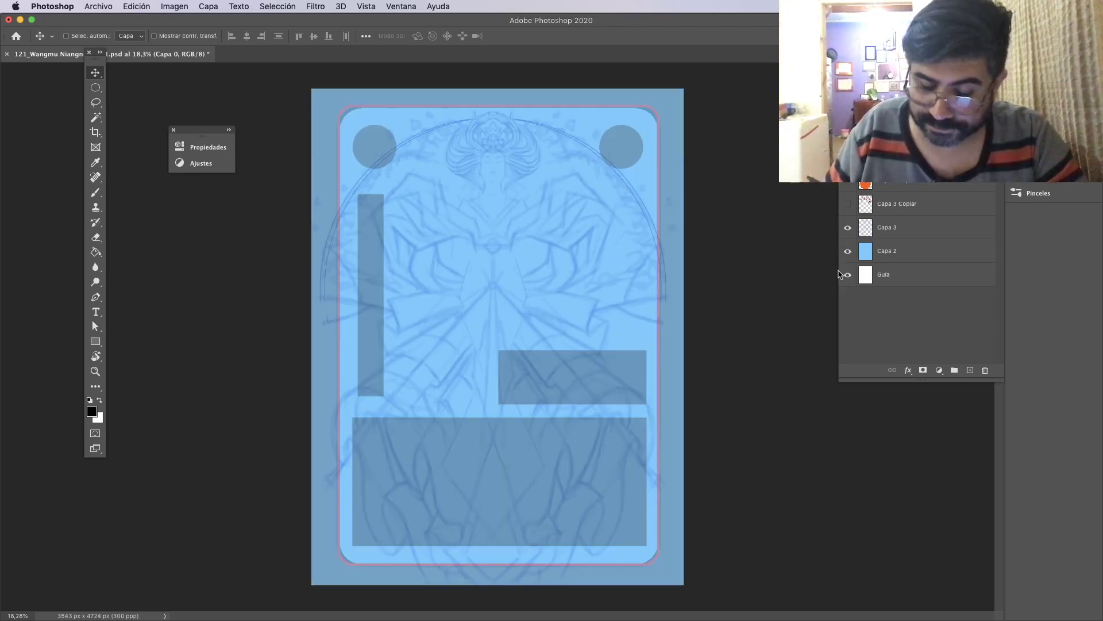
click(885, 251)
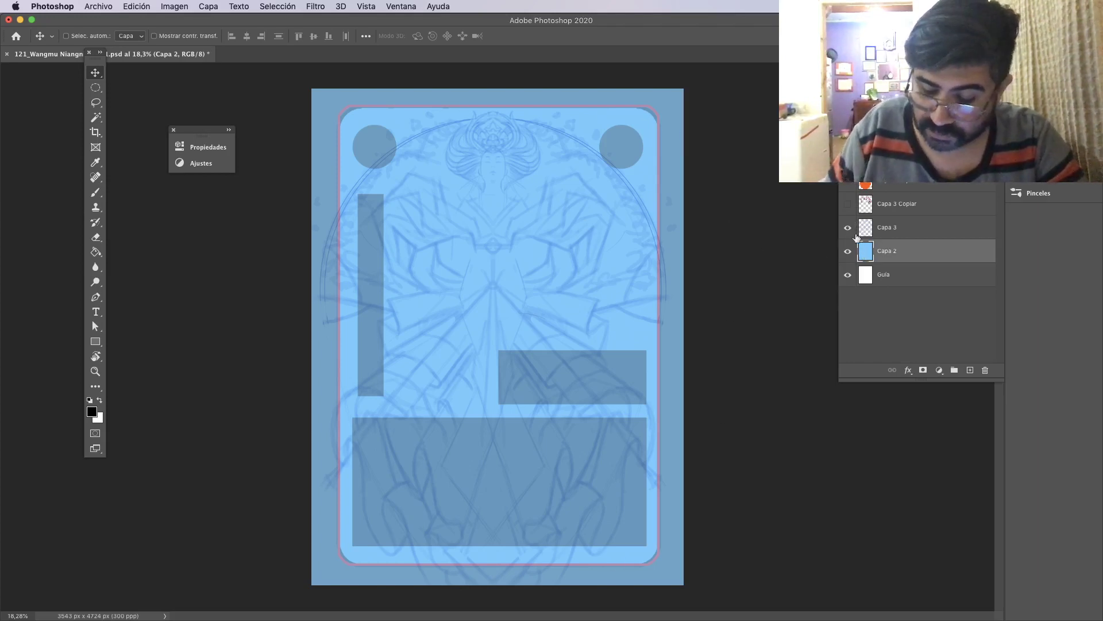
click(848, 205)
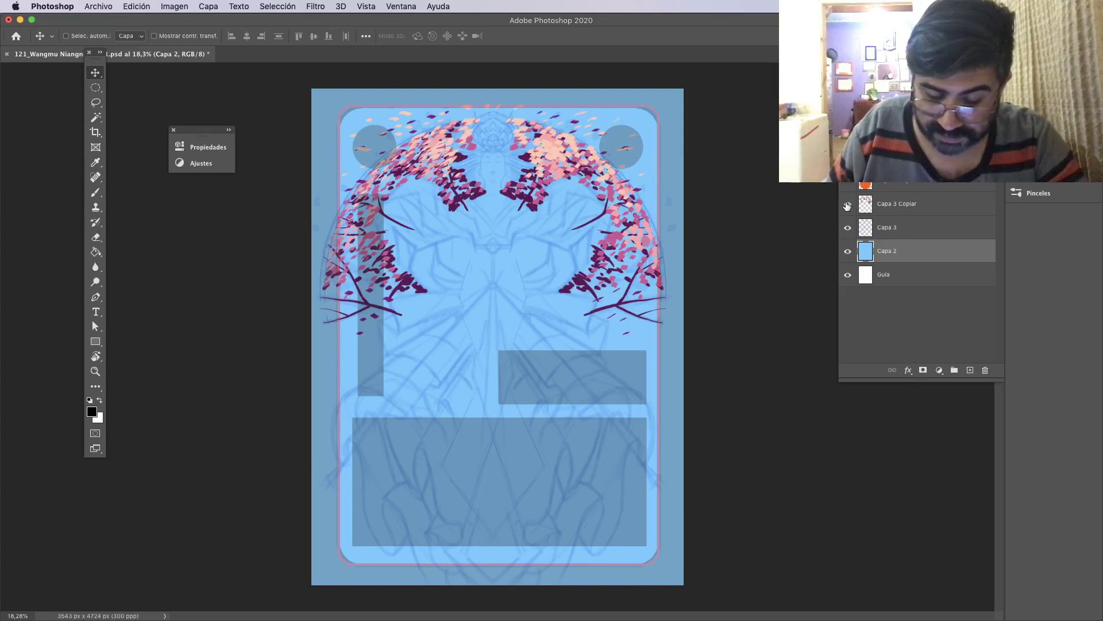
click(868, 204)
Sample the mid pink and the dark purple of the blossoms, and check the dark purple in the foreground colour picker.
key(z)
drag(498, 143, 607, 155)
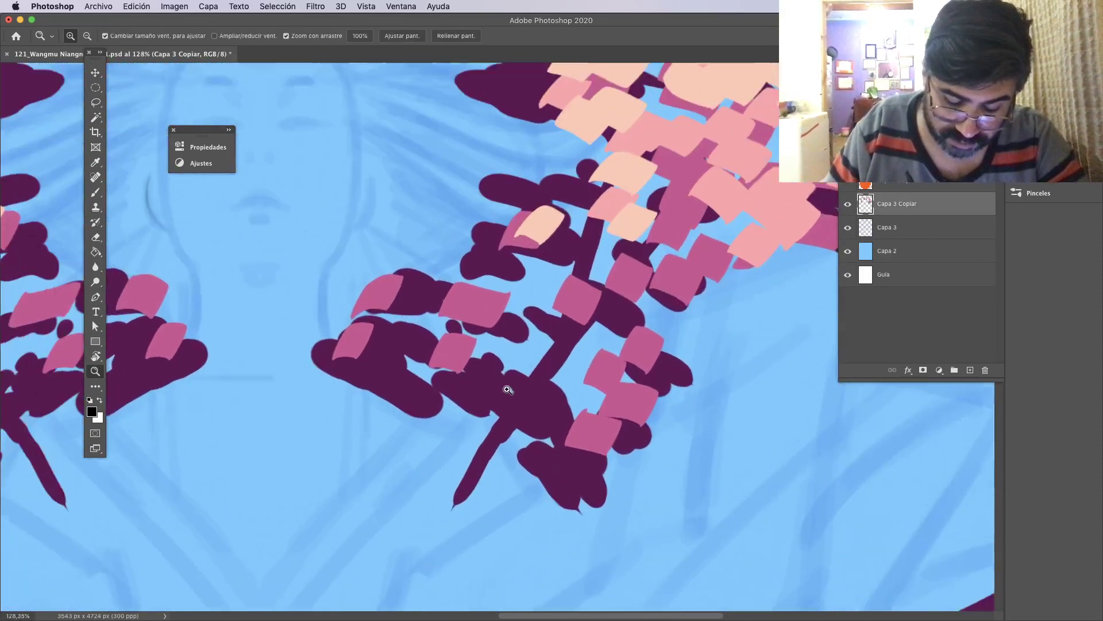
drag(474, 387, 500, 380)
key(i)
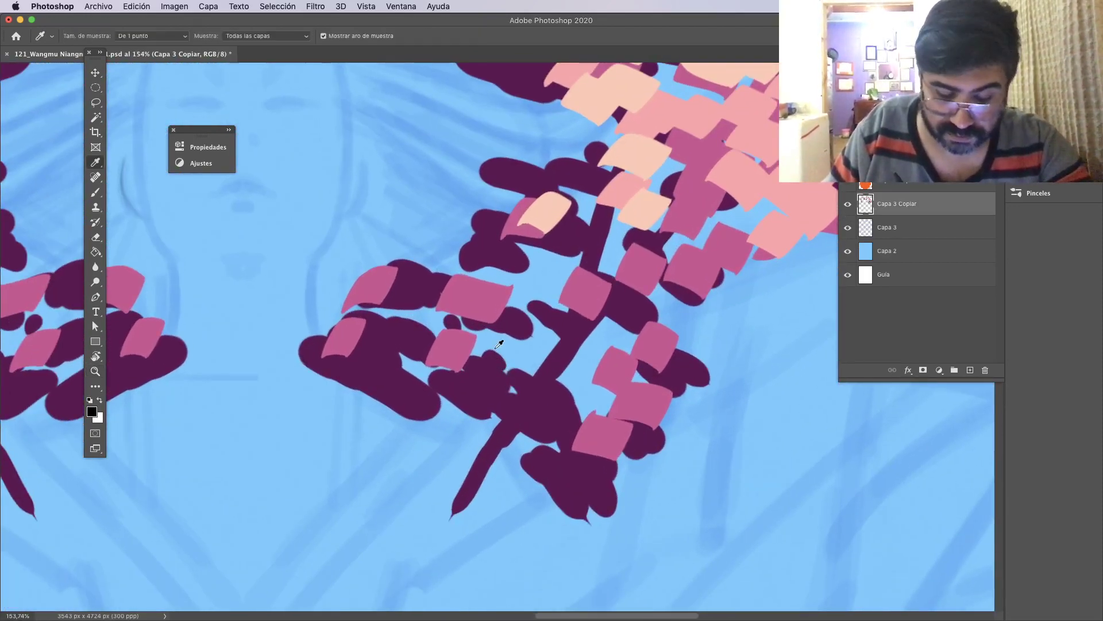
click(476, 298)
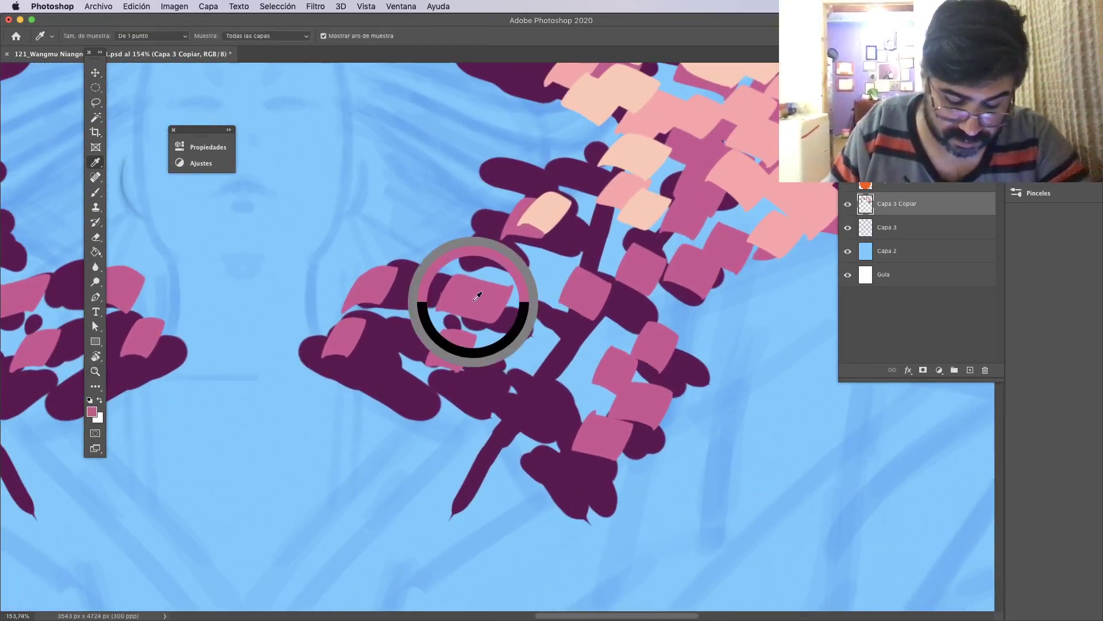
click(483, 382)
click(93, 412)
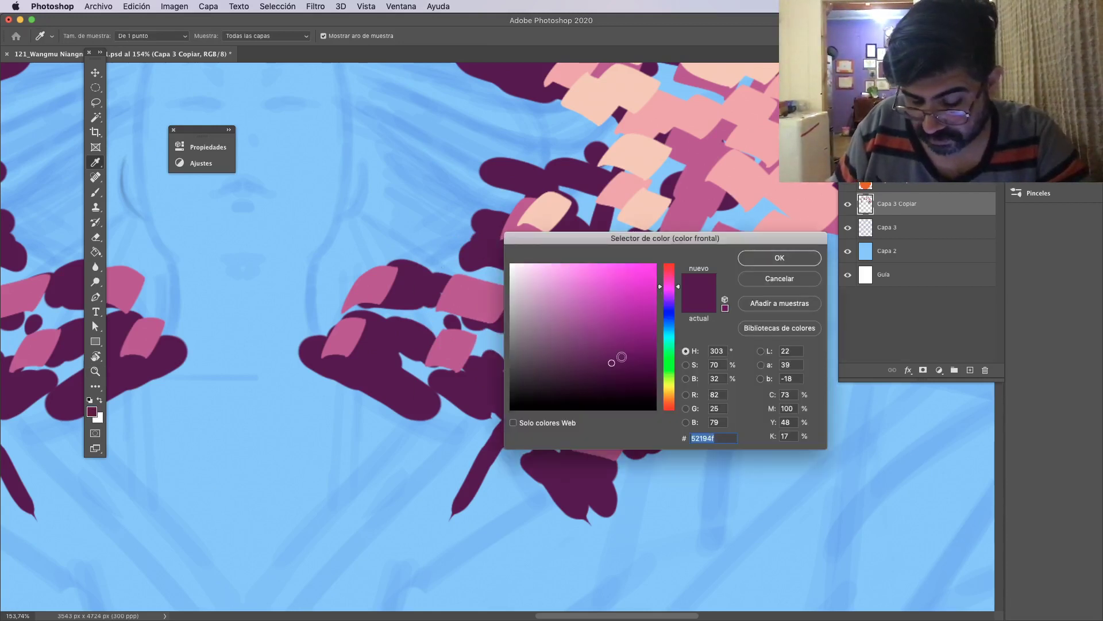
click(779, 258)
Sample the pale peach of the lightest petals and check it in the foreground colour picker.
mouse_move(718, 258)
mouse_down()
mouse_move(670, 312)
mouse_move(635, 287)
mouse_move(571, 342)
mouse_move(471, 379)
mouse_move(440, 424)
mouse_up()
click(423, 309)
click(90, 412)
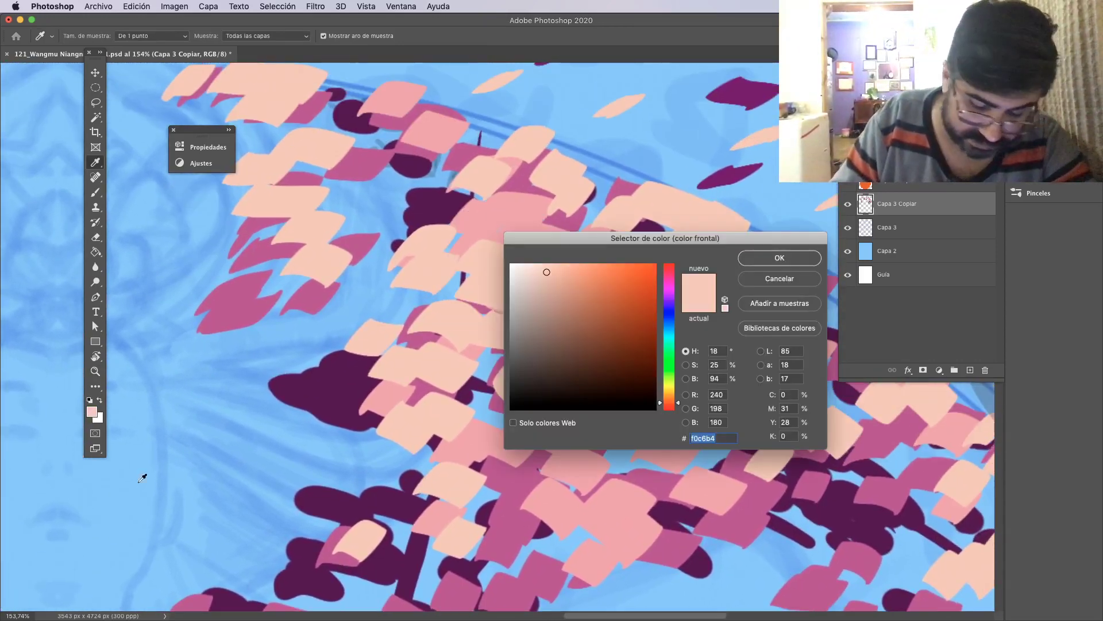
click(779, 259)
Set the foreground colour to the light pink sampled from the petals.
key(z)
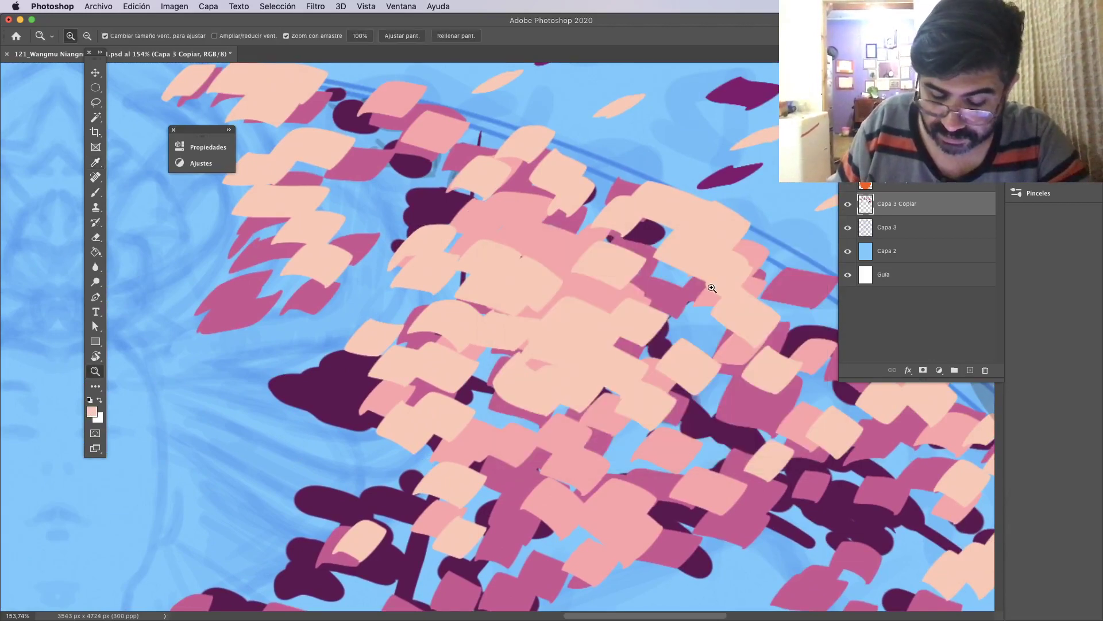
drag(741, 291, 694, 297)
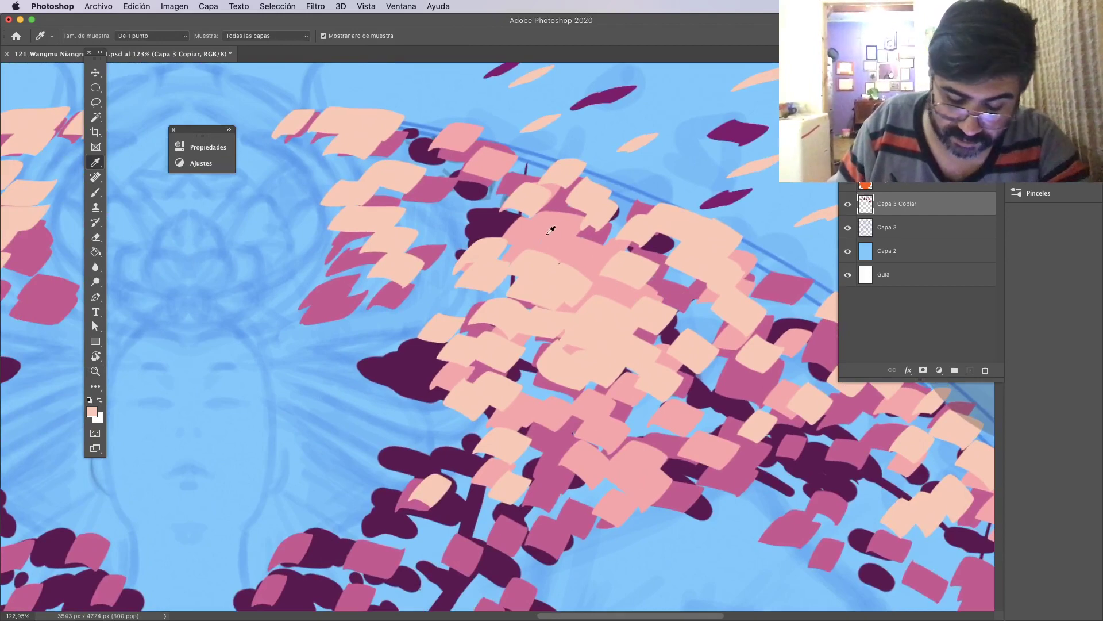
click(92, 412)
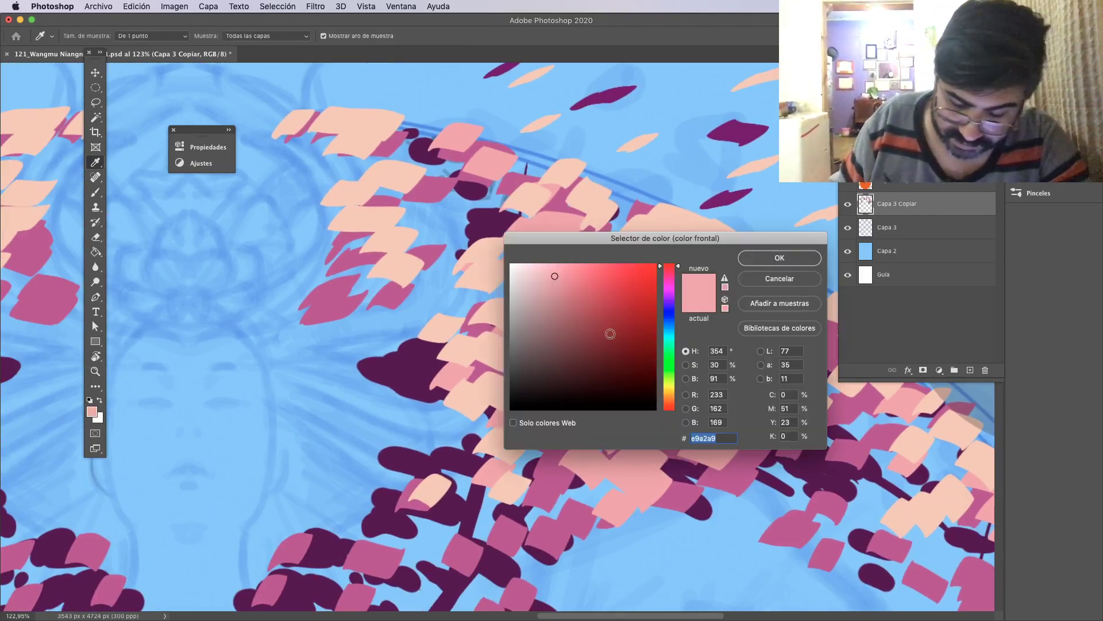
click(779, 259)
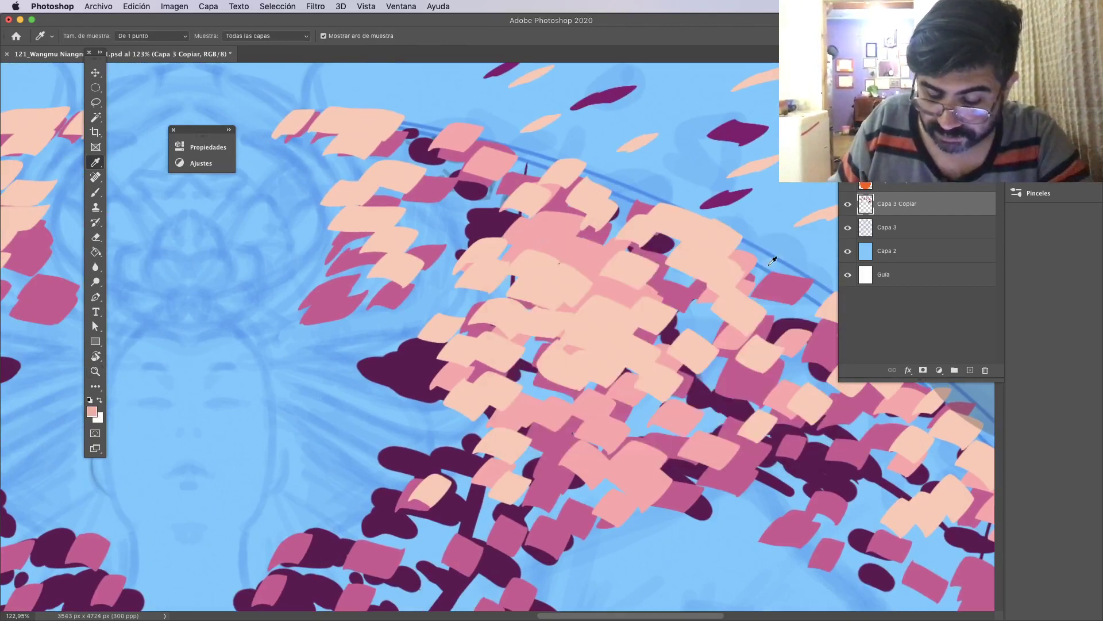
Examine how the blossoms, petals and branches are distributed along the circular arc around the figure.
key(z)
scroll(741, 267, down, 5)
scroll(741, 267, down, 5)
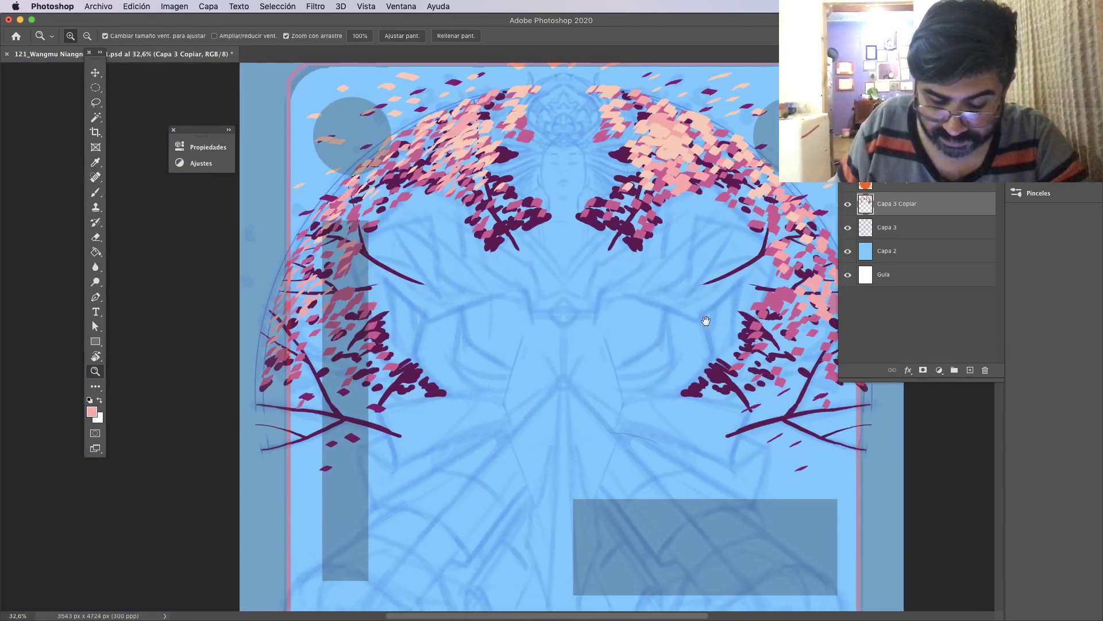
drag(739, 384, 720, 403)
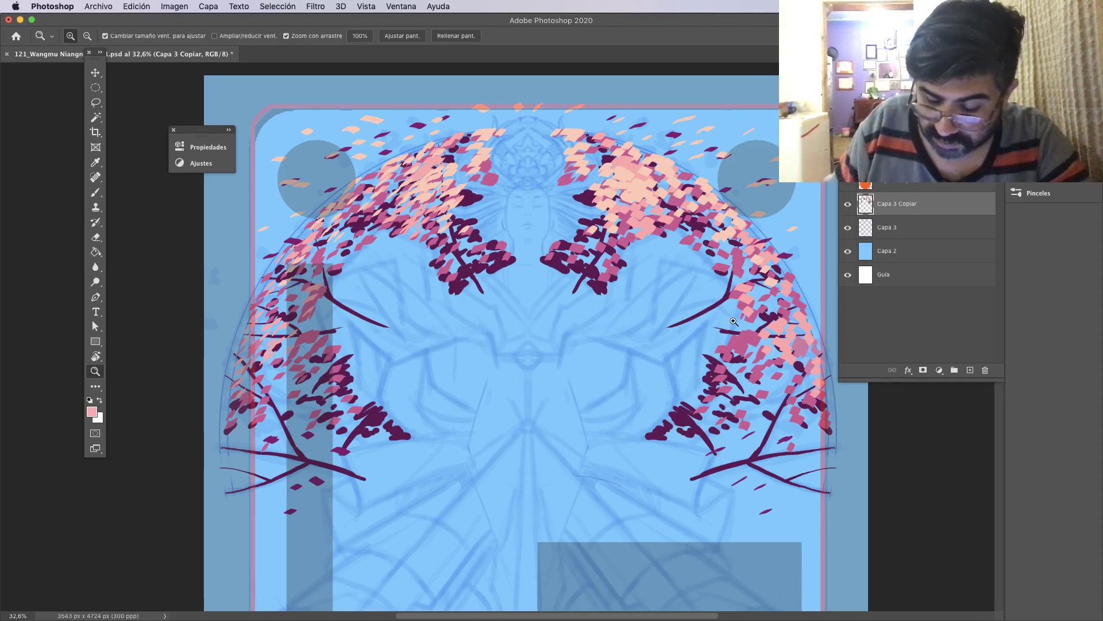
drag(745, 339, 782, 238)
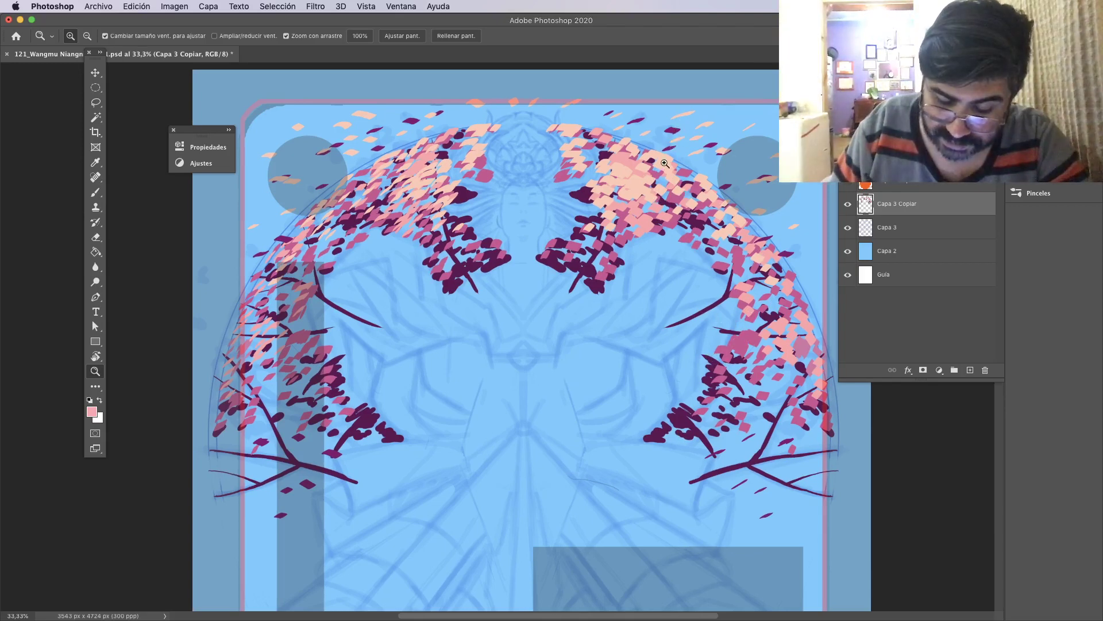
drag(658, 171, 696, 115)
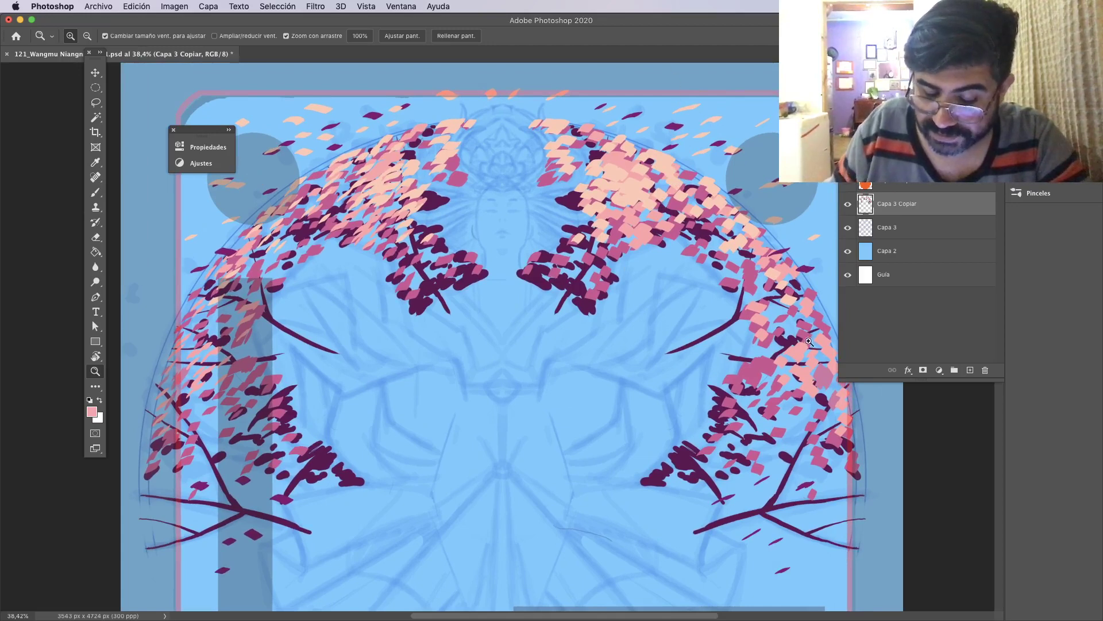
drag(808, 341, 773, 289)
drag(800, 209, 795, 244)
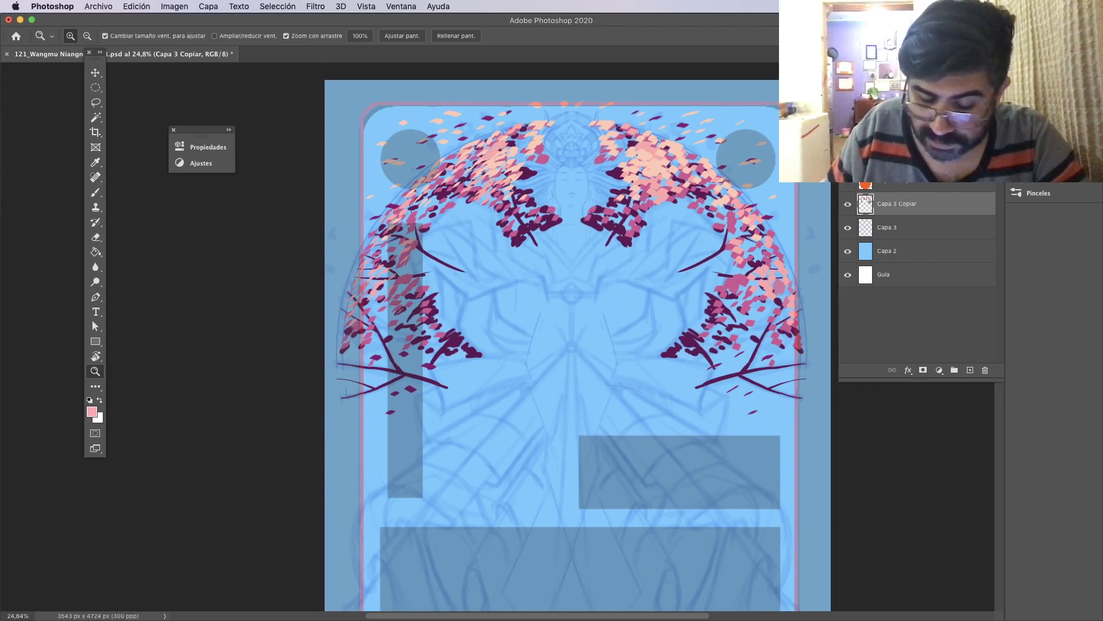
Hide the Capa 3 Copiar blossoms, show the detailed black line art, and hide the Capa 3 sketch and blue Capa 2.
click(847, 205)
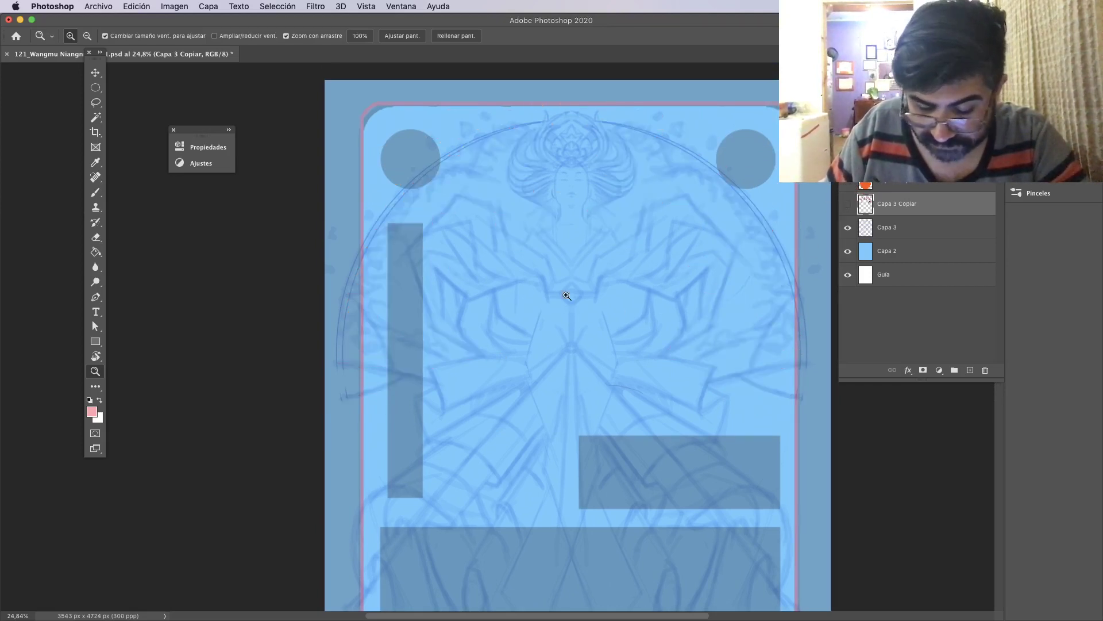
click(847, 156)
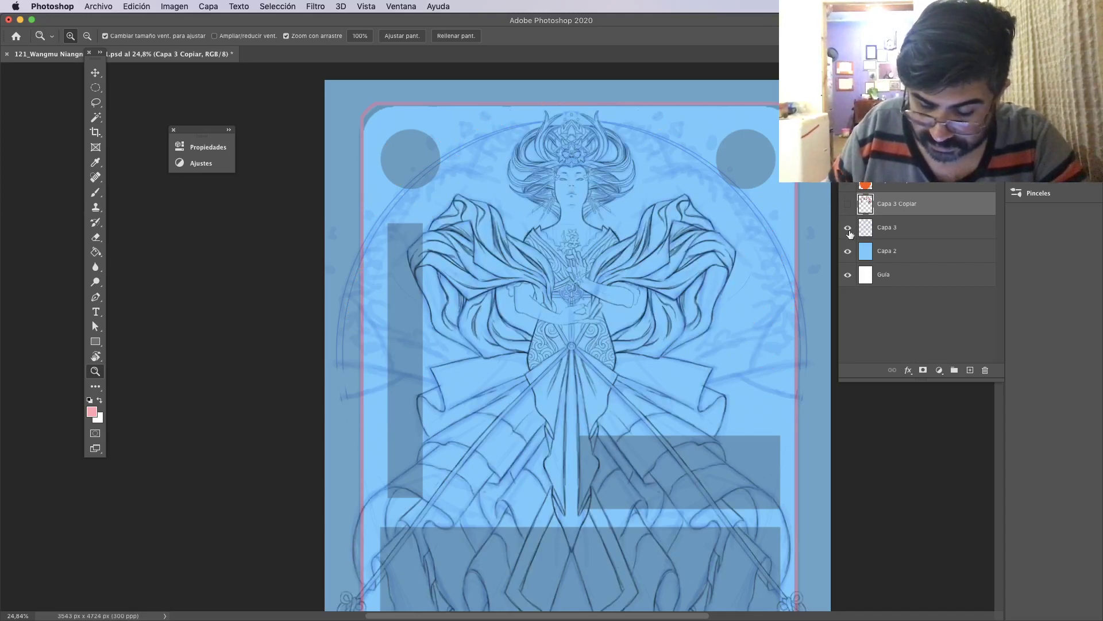
drag(670, 223, 755, 264)
click(848, 228)
click(847, 251)
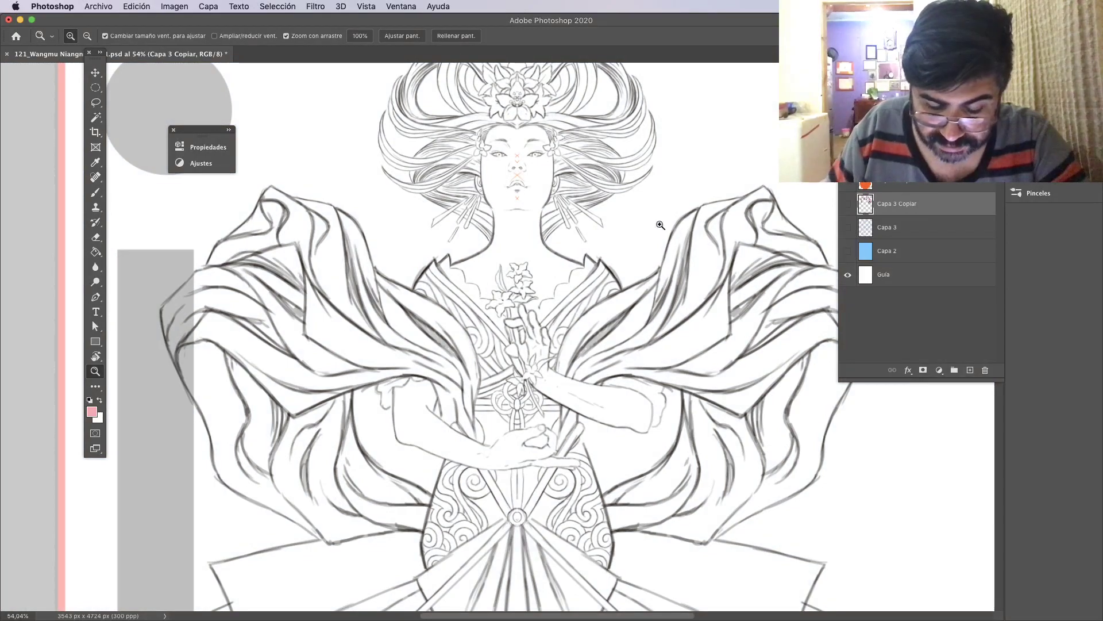
Examine the detailed line art of the sleeves, torso, headdress, hair and face as a whole and up close.
drag(660, 225, 636, 351)
drag(716, 431, 607, 271)
drag(662, 331, 627, 340)
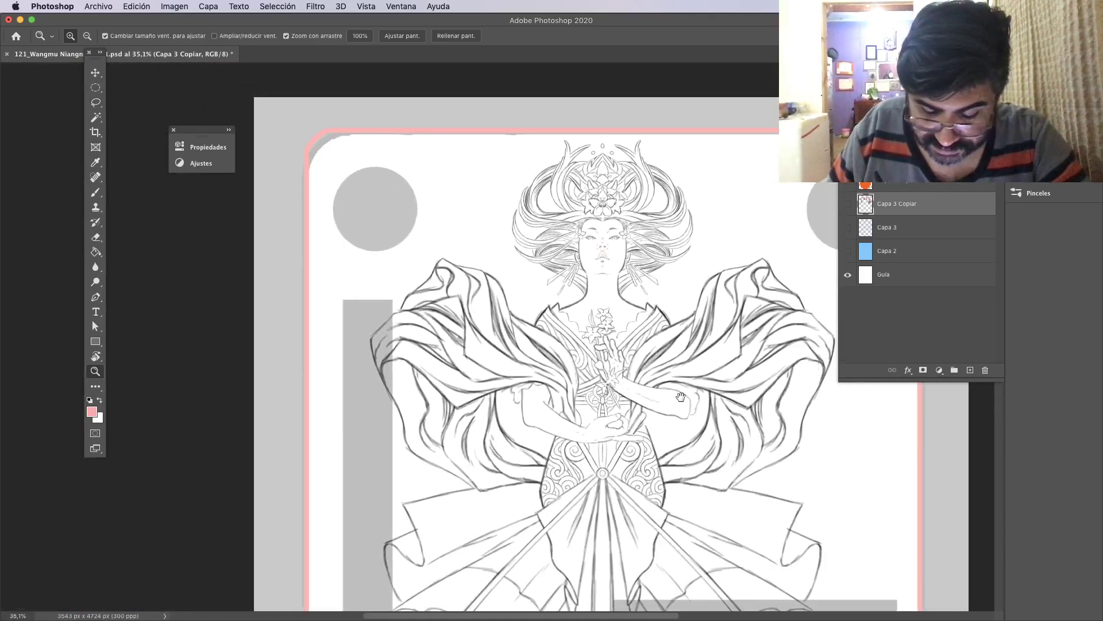
drag(681, 397, 598, 257)
mouse_move(690, 355)
mouse_down()
mouse_move(672, 320)
mouse_move(661, 167)
mouse_move(649, 465)
mouse_up()
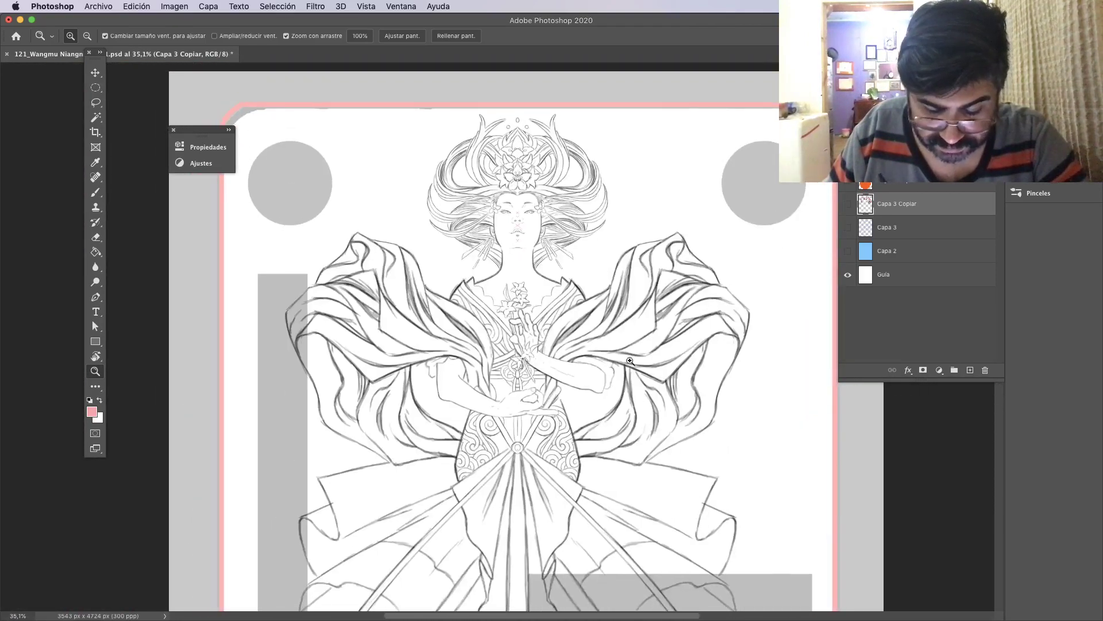
drag(630, 361, 572, 301)
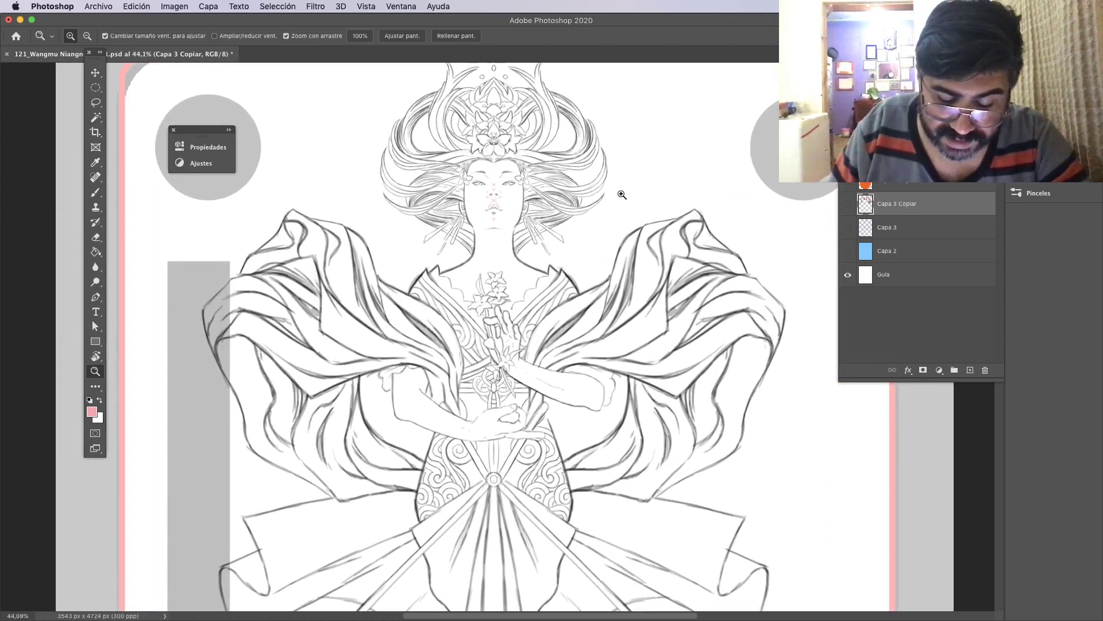
drag(506, 157, 544, 225)
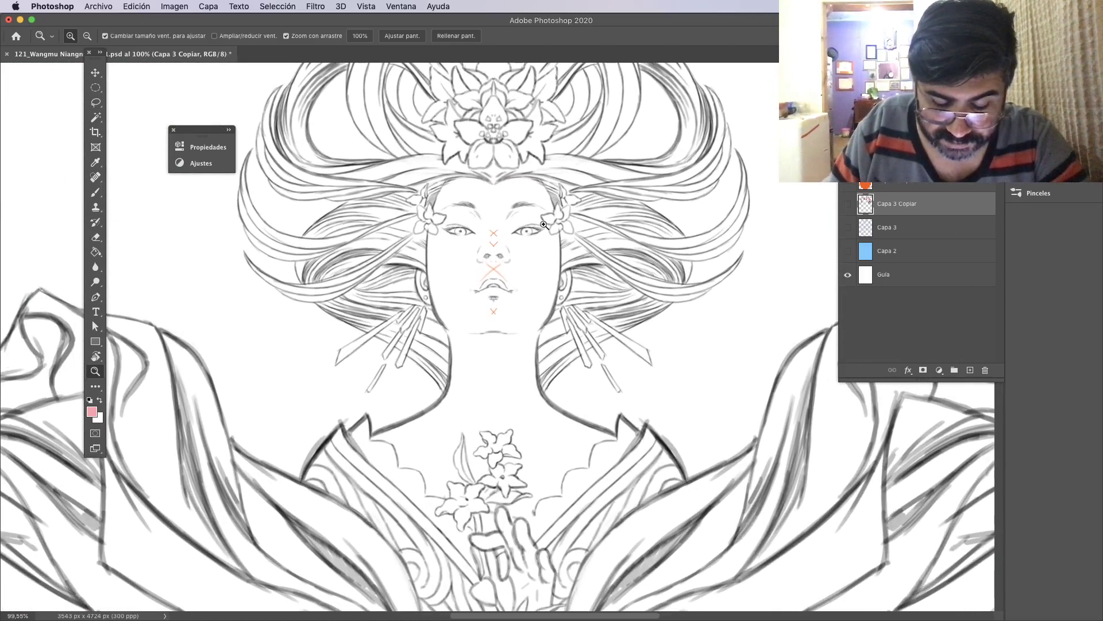
drag(496, 268, 520, 272)
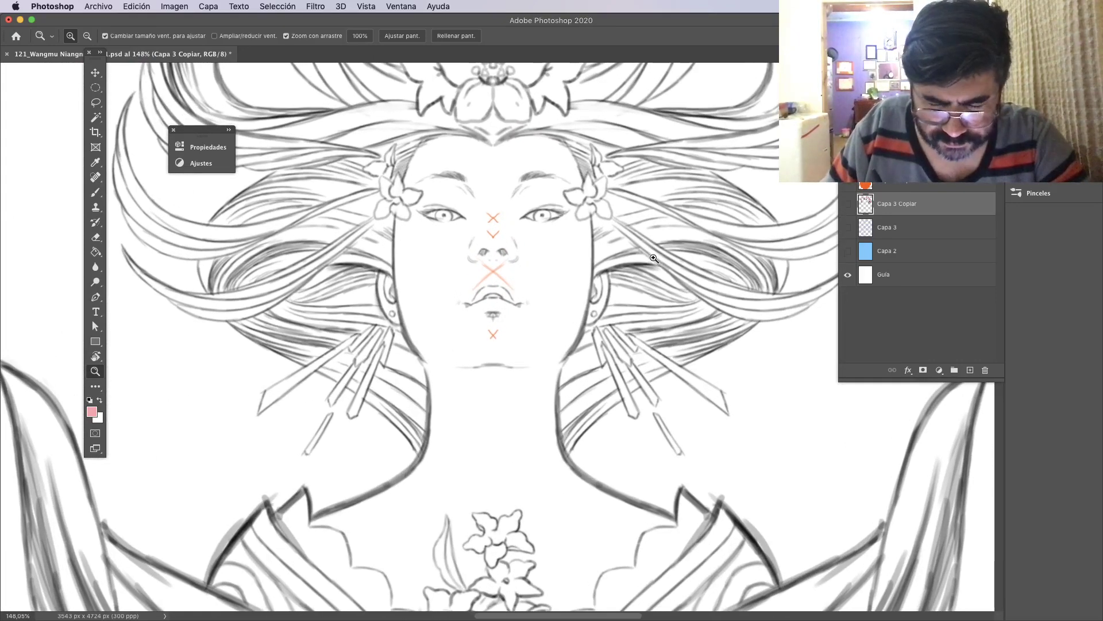
Examine the line art of the skirt folds and sash, and of the hands holding the flowers.
drag(650, 251, 622, 168)
drag(704, 396, 609, 115)
drag(595, 445, 619, 98)
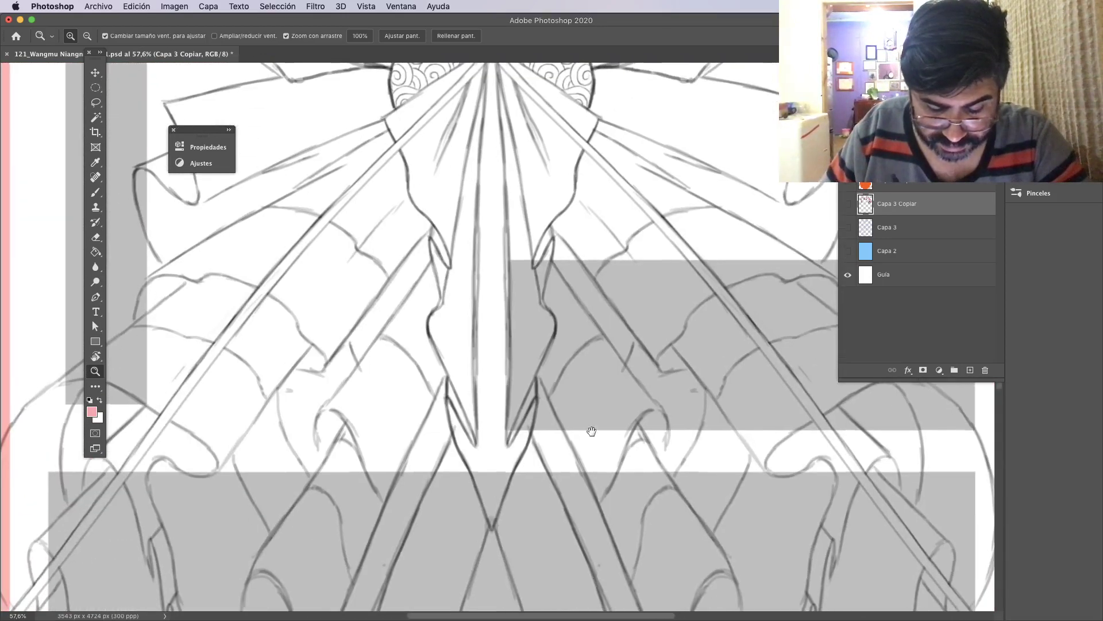
drag(591, 431, 545, 456)
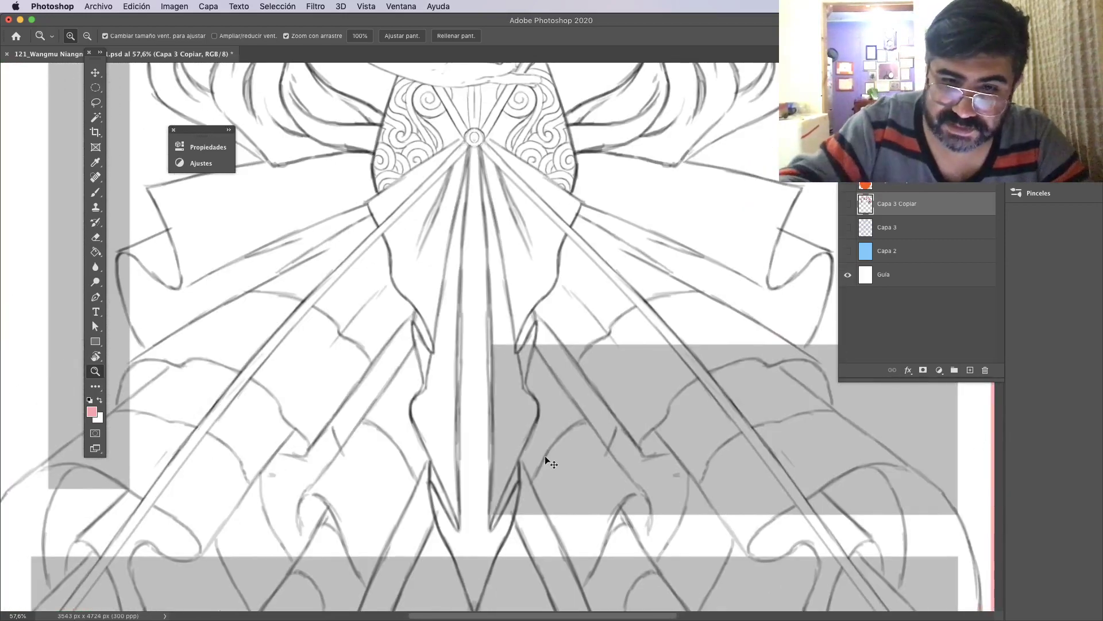
key(super+0)
drag(510, 221, 531, 235)
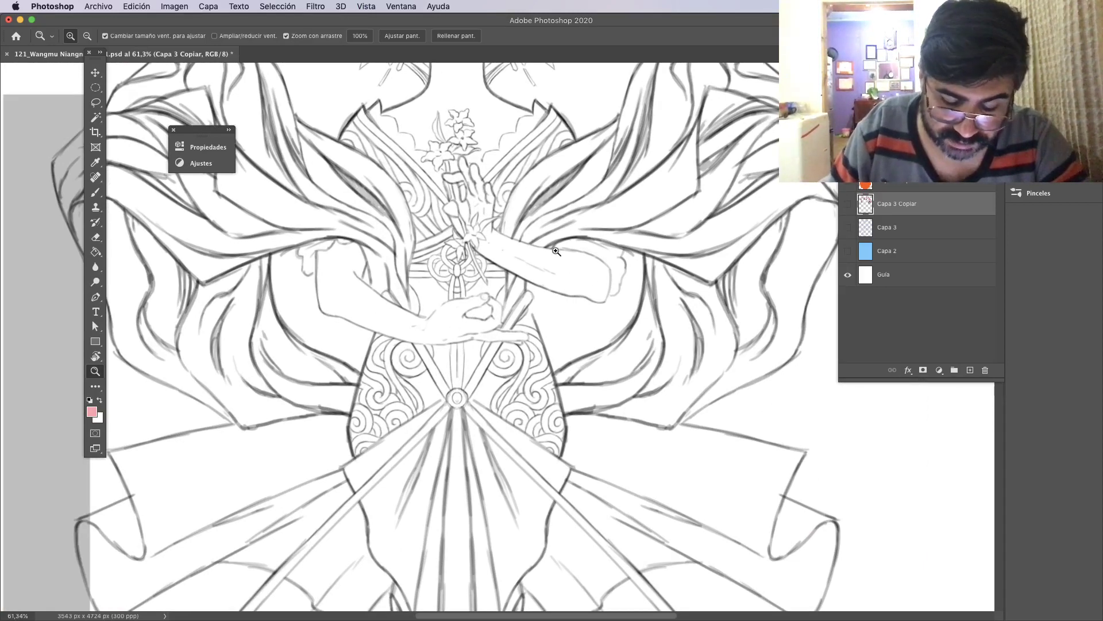
scroll(486, 321, up, 5)
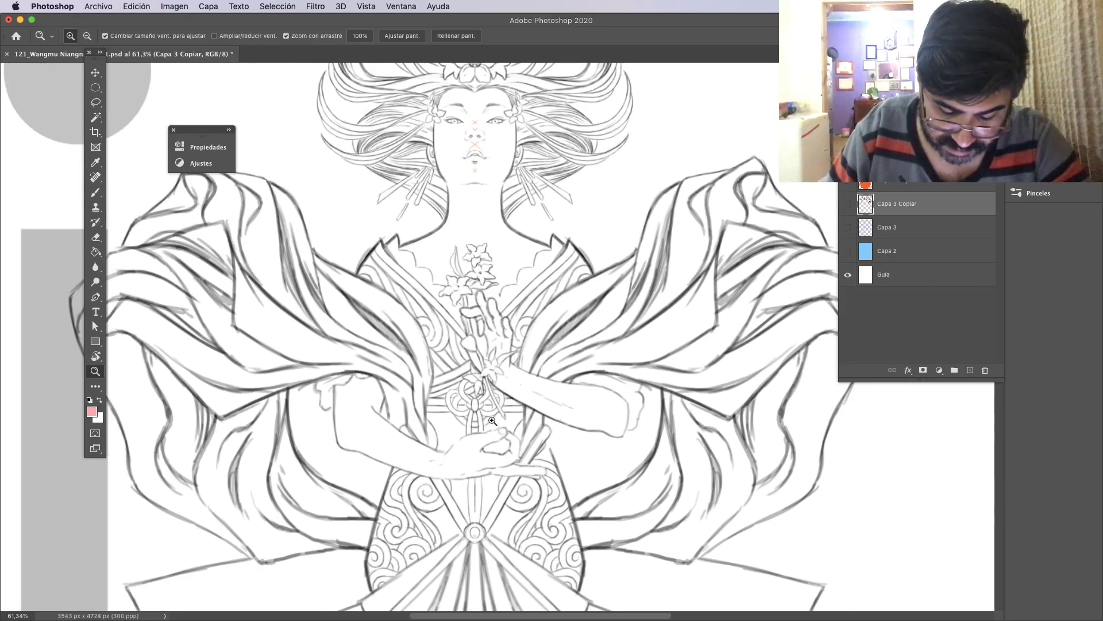
mouse_move(486, 391)
mouse_down()
mouse_move(603, 403)
mouse_move(487, 408)
mouse_up()
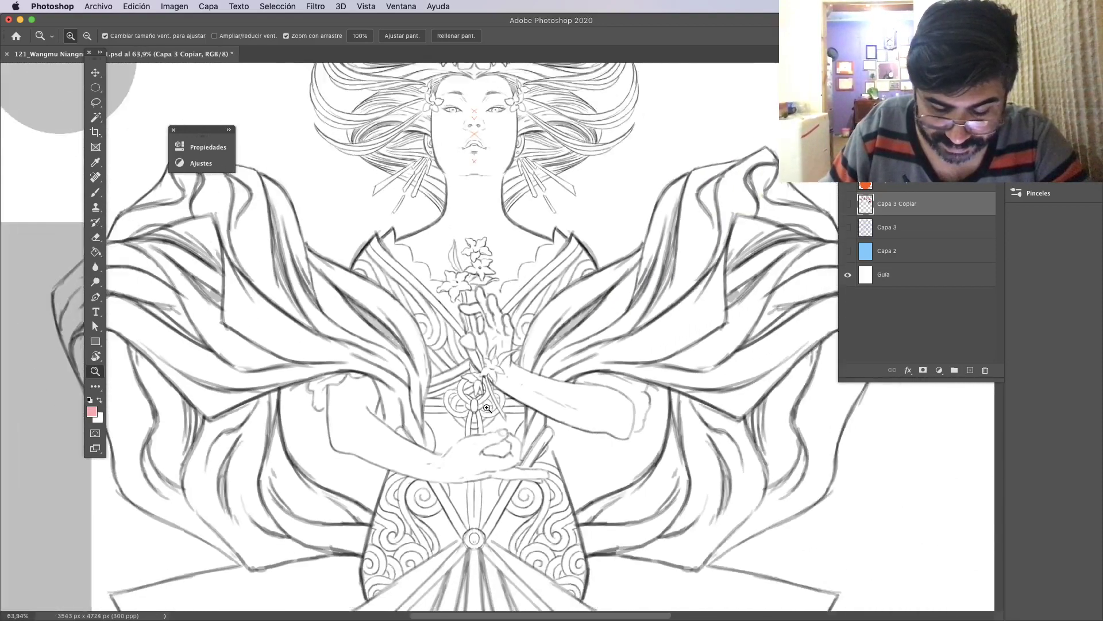
Hide the card layout template to show the full line art on the white canvas.
scroll(488, 408, down, 10)
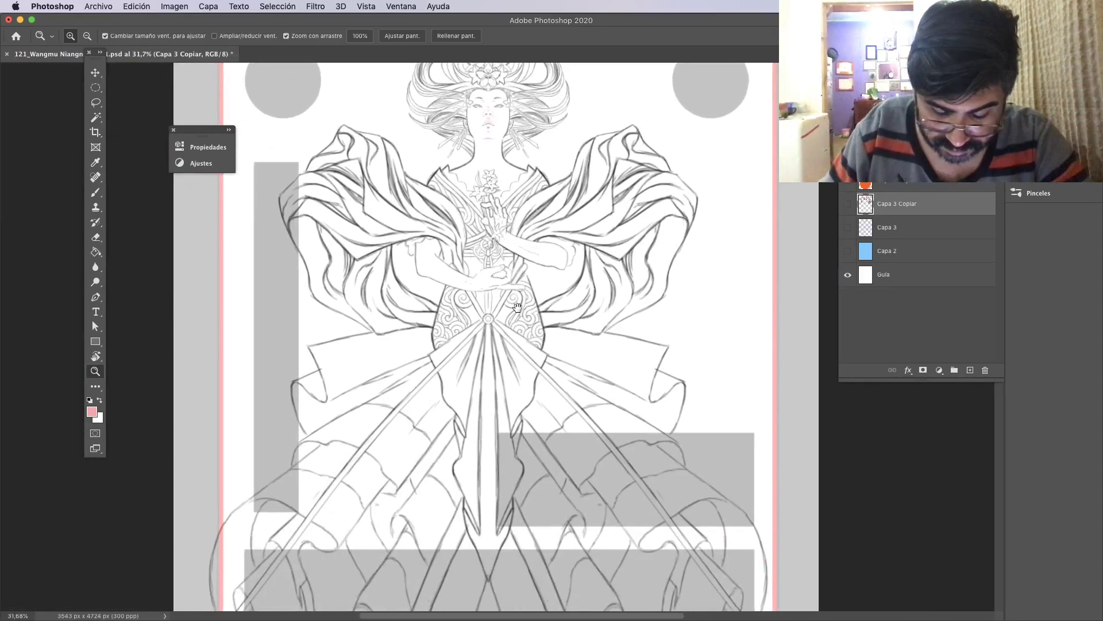
scroll(513, 168, down, 4)
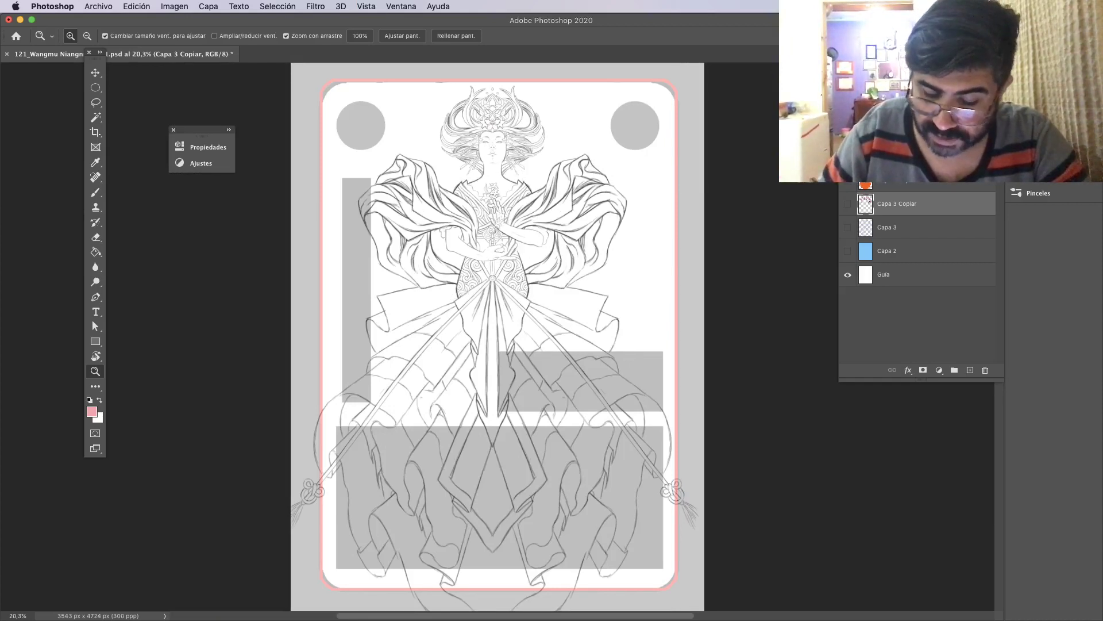
key(super+comma)
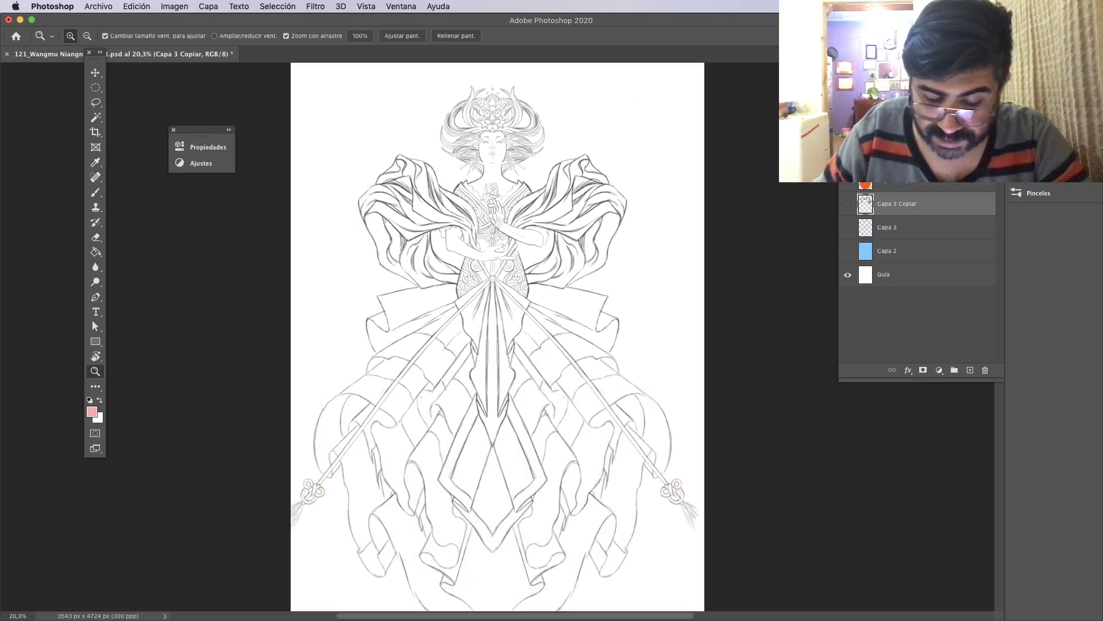
Show the card layout template over the full line art again and hide it.
key(super+comma)
key(alt+bracketright)
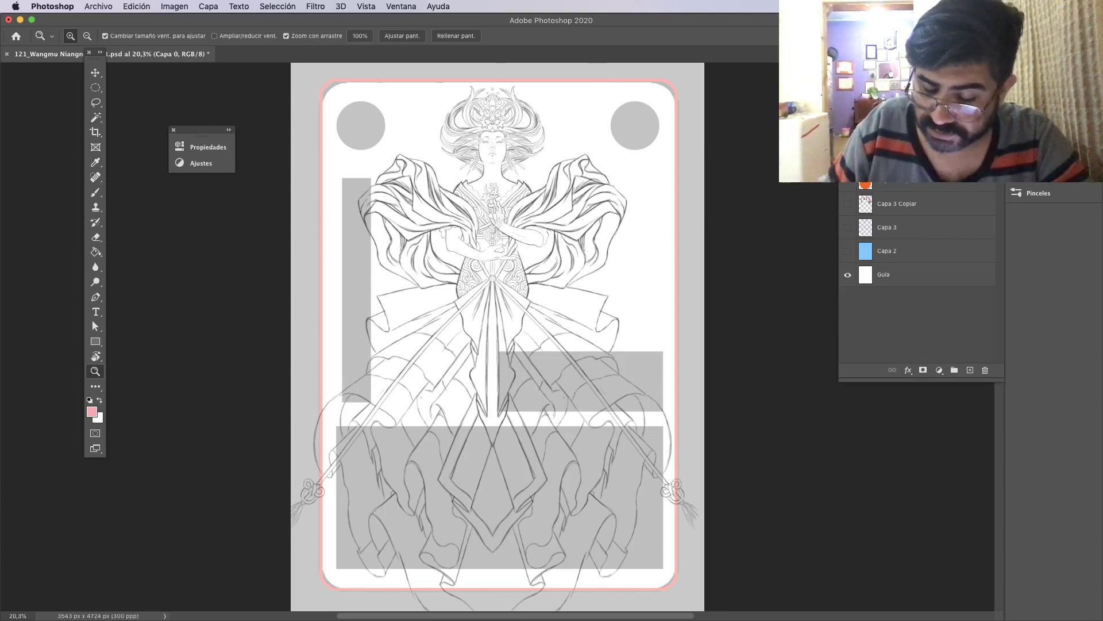
click(848, 132)
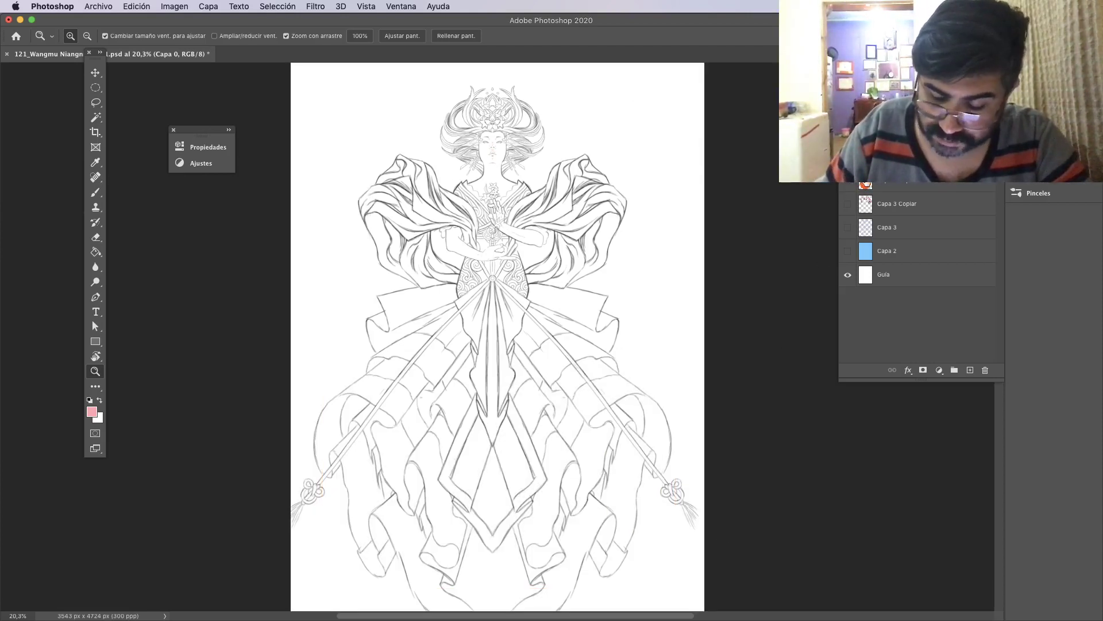
Select the Capa 3 Copiar 3 layer and show its flat orange silhouette beneath the line art.
click(859, 188)
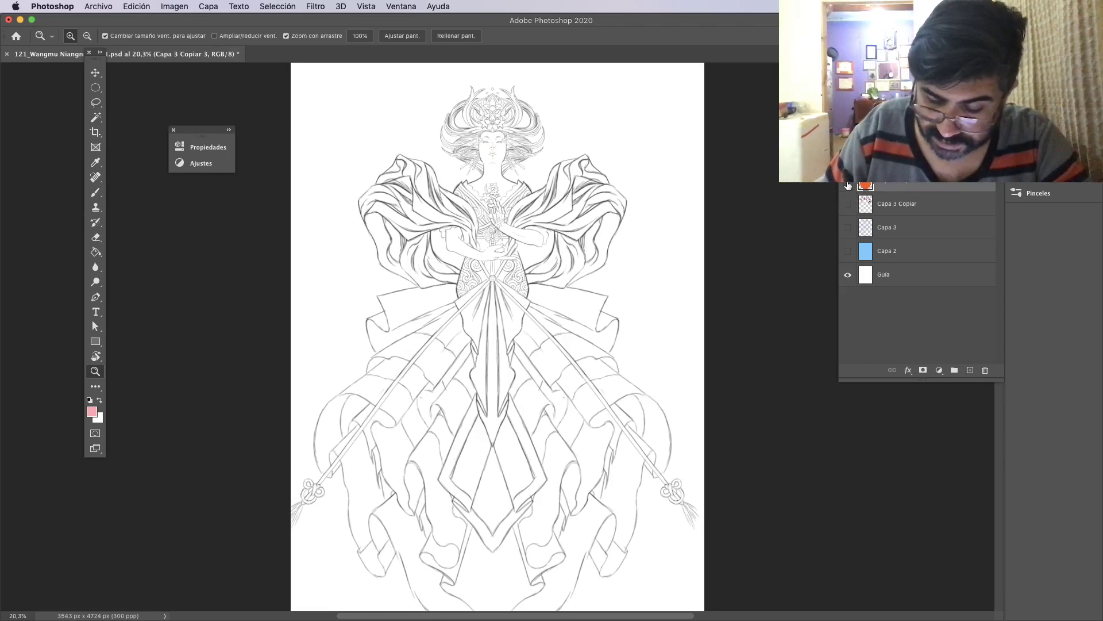
drag(510, 176, 655, 311)
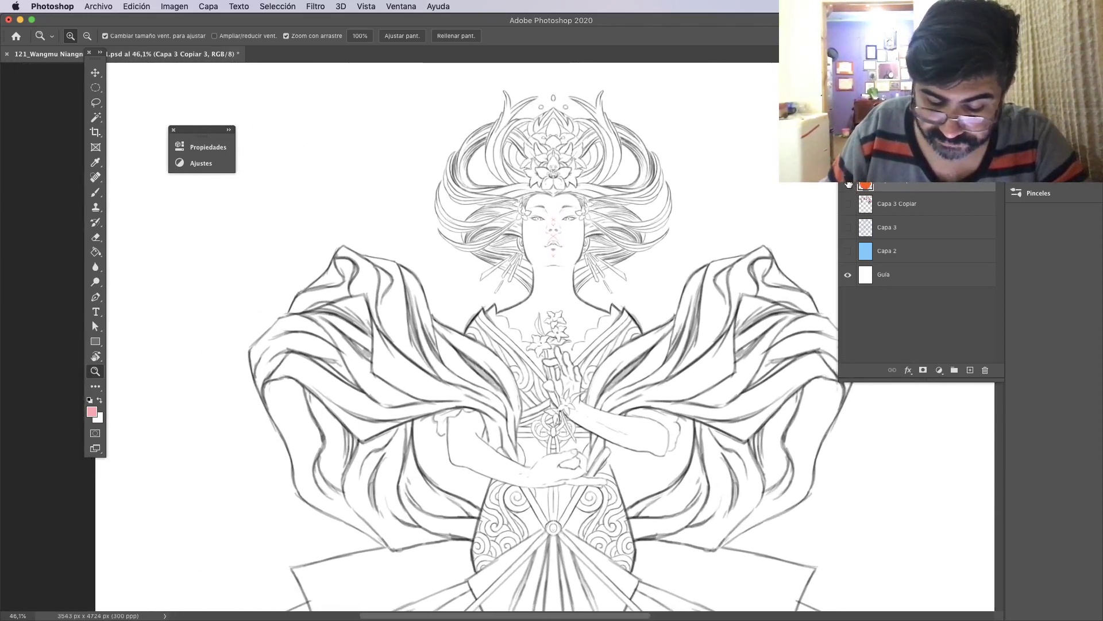
click(848, 184)
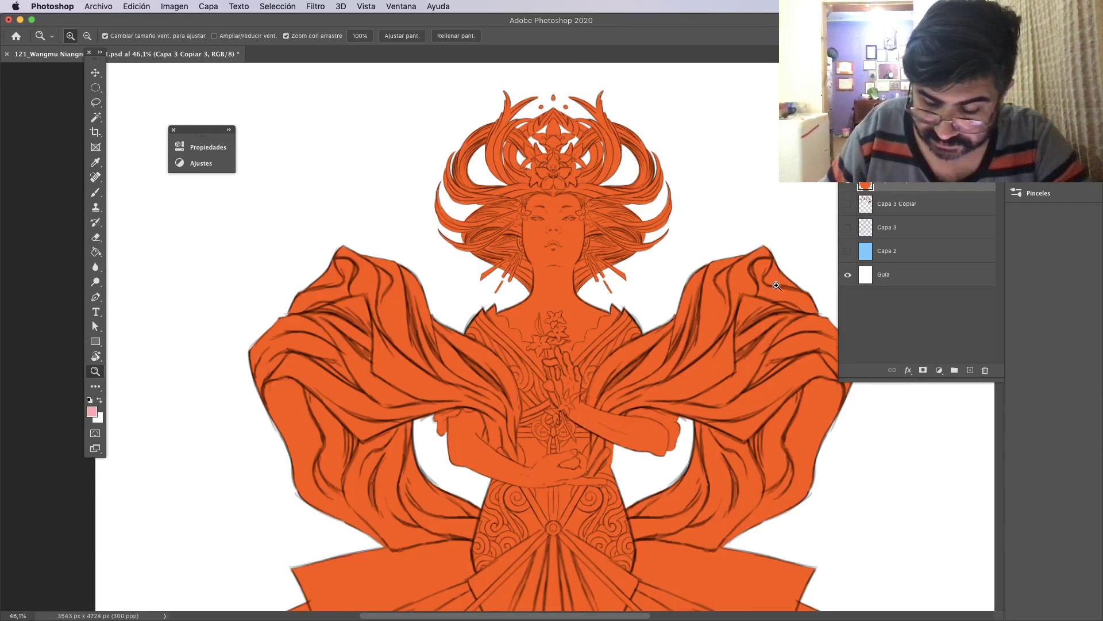
drag(819, 288, 728, 270)
Load the orange silhouette as a selection, hide the fill to inspect the selected outline, and deselect it.
super+click(866, 186)
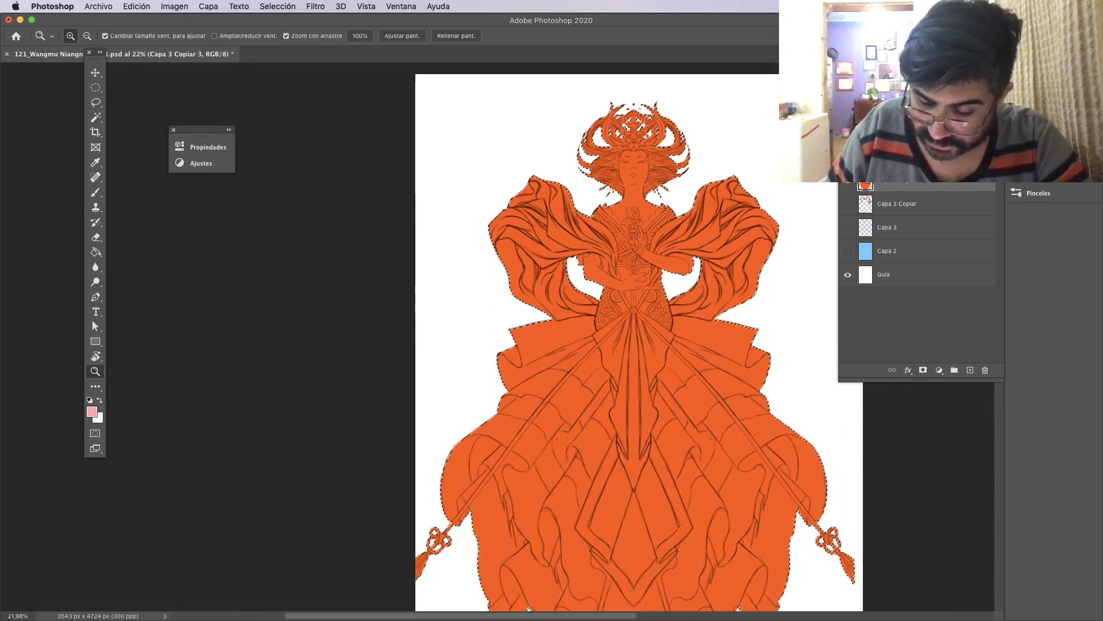
click(847, 186)
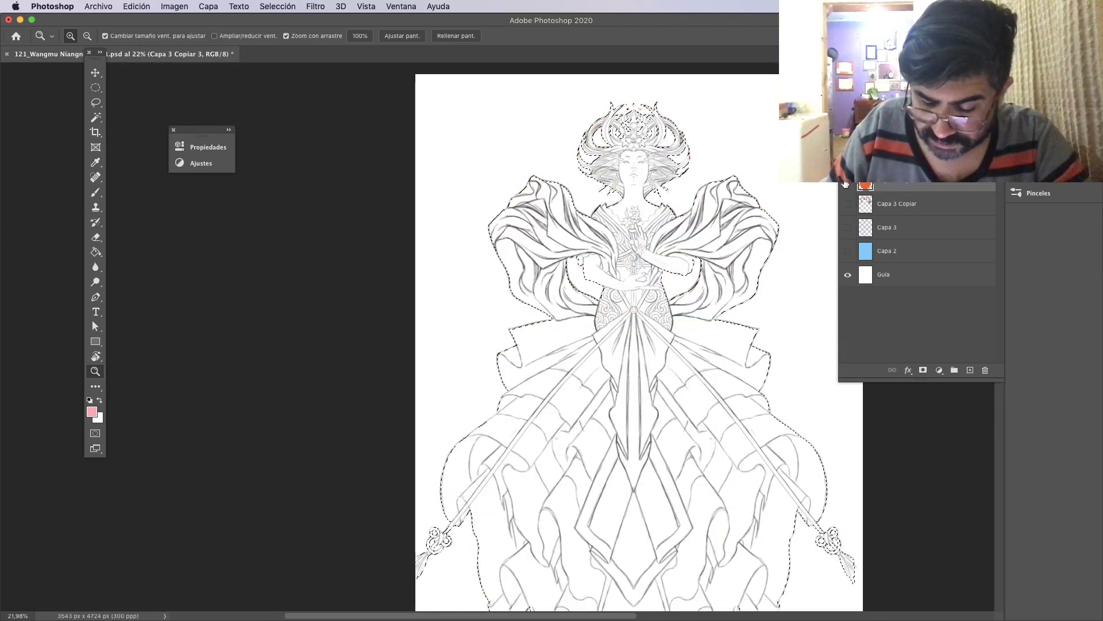
scroll(742, 204, up, 2)
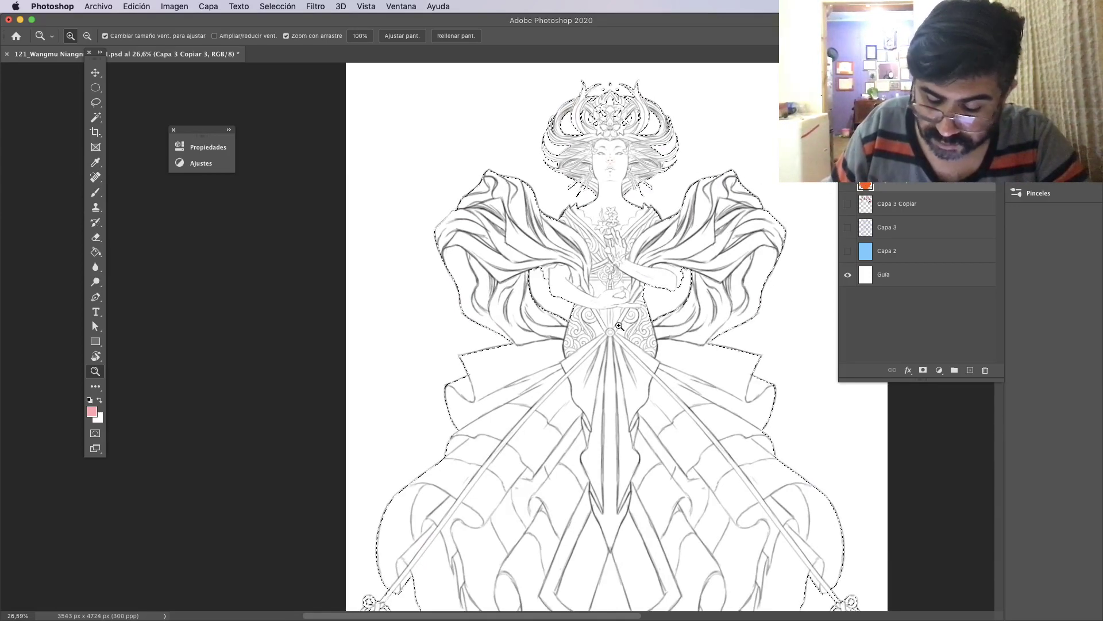
key(super+d)
click(1036, 146)
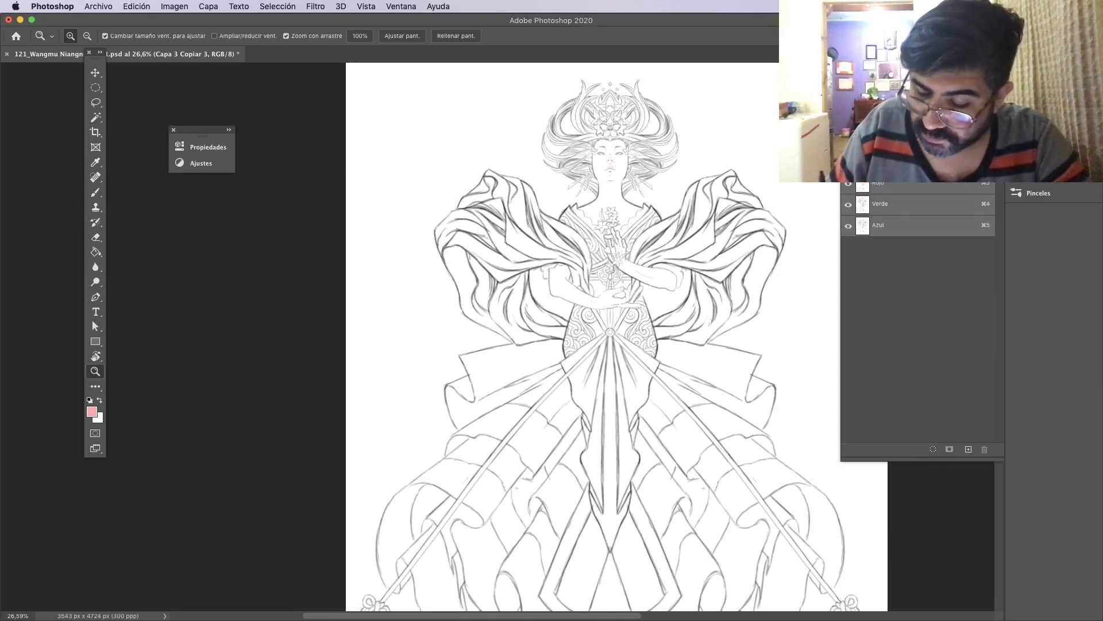
click(1037, 146)
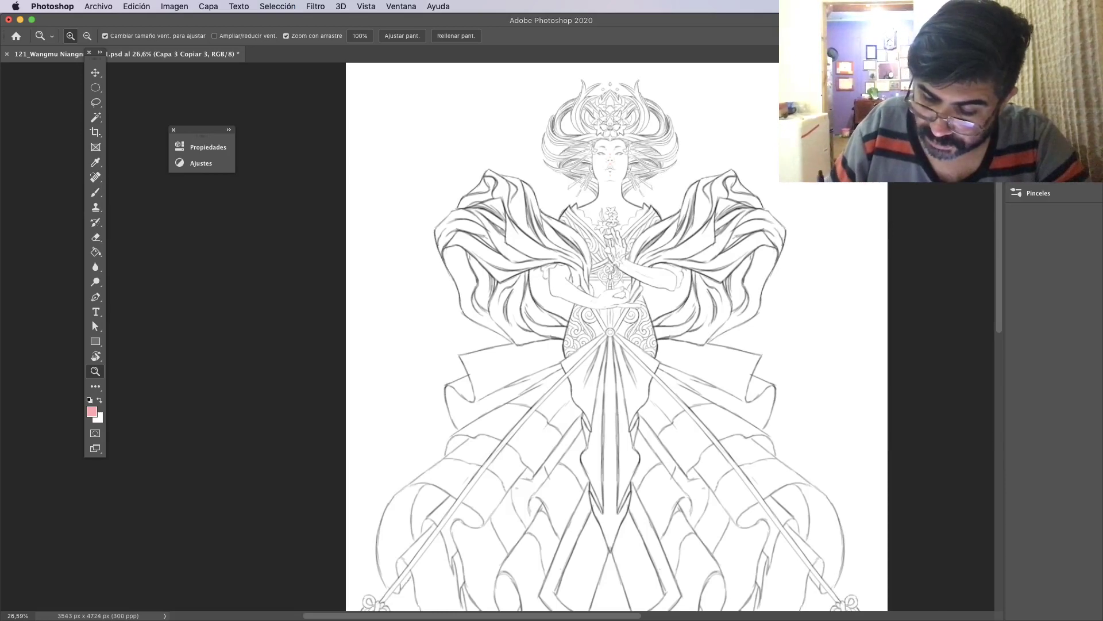
key(F7)
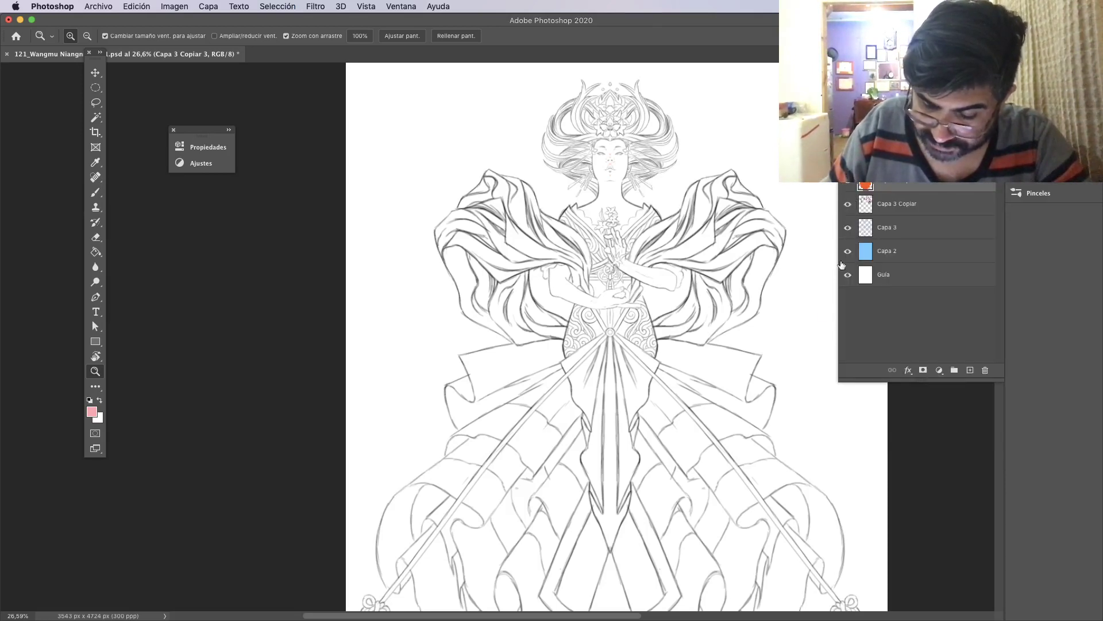
Show all layers together, combining the orange silhouette, blossoms, line art and blue background.
alt+click(847, 275)
scroll(694, 432, down, 3)
scroll(694, 432, right, 3)
scroll(694, 432, down, 2)
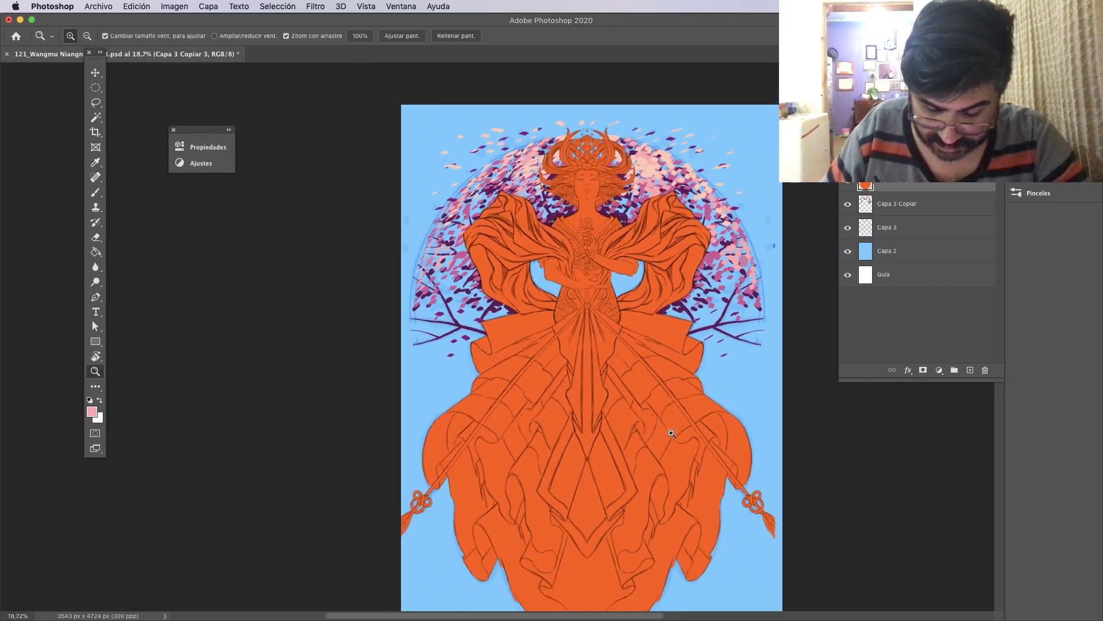
Examine how the orange figure stands out against the blossoms and blue background, from the skirt to the headdress.
scroll(635, 357, up, 1)
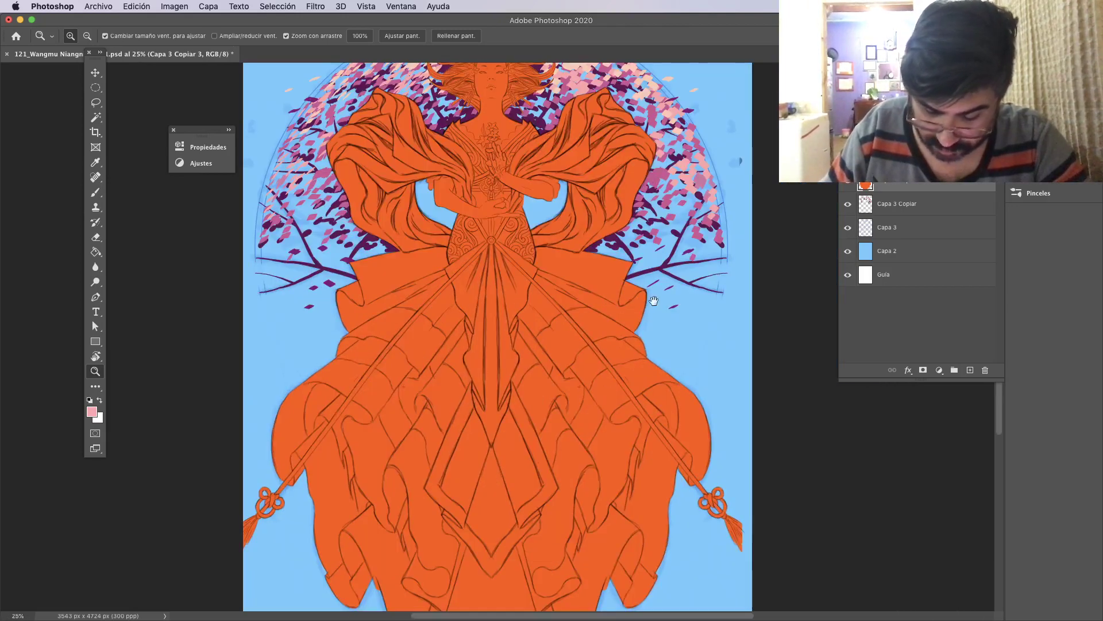
scroll(635, 357, up, 3)
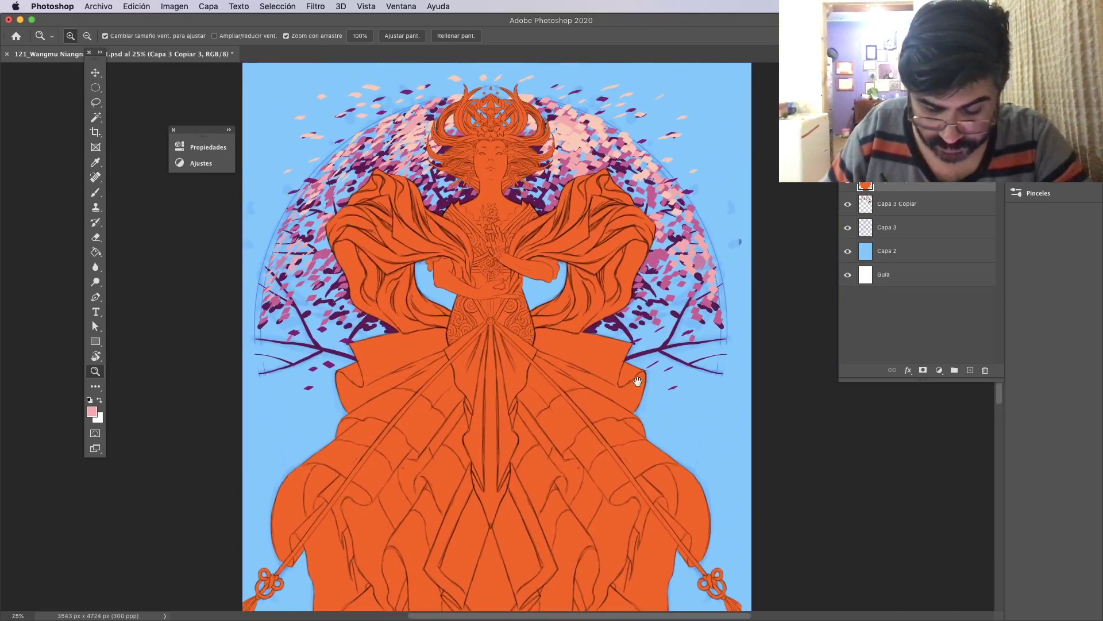
scroll(641, 378, up, 1)
scroll(641, 378, left, 1)
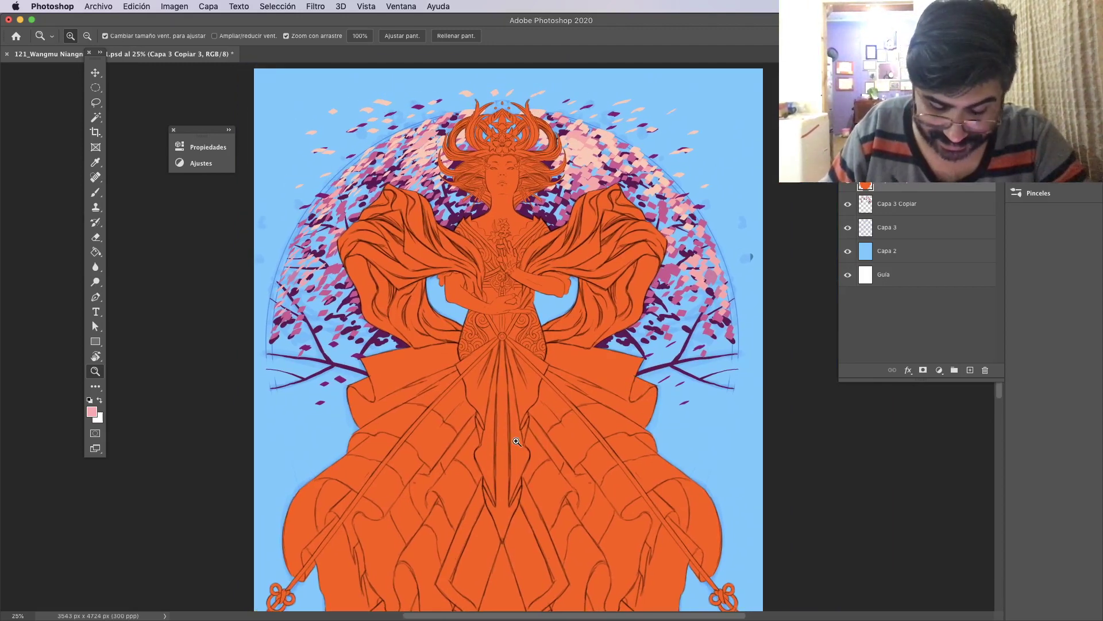
drag(662, 435, 643, 445)
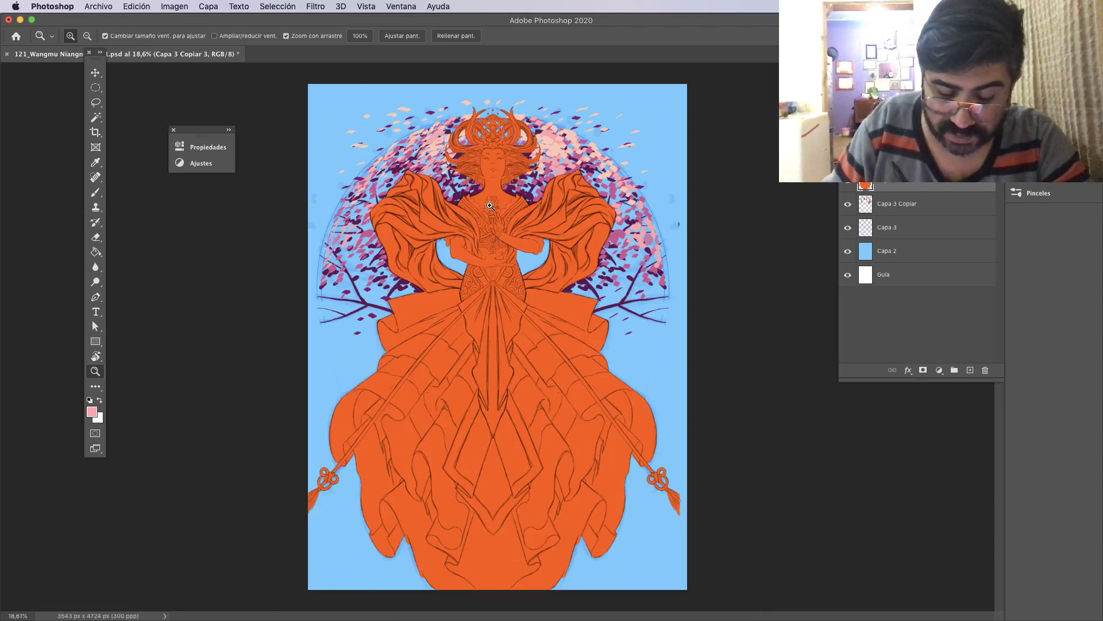
drag(496, 150, 585, 339)
Start closing the 121_Wangmu Niangniang_01.psd document, cancel, and look over the flat-coloured composition once more.
key(super+w)
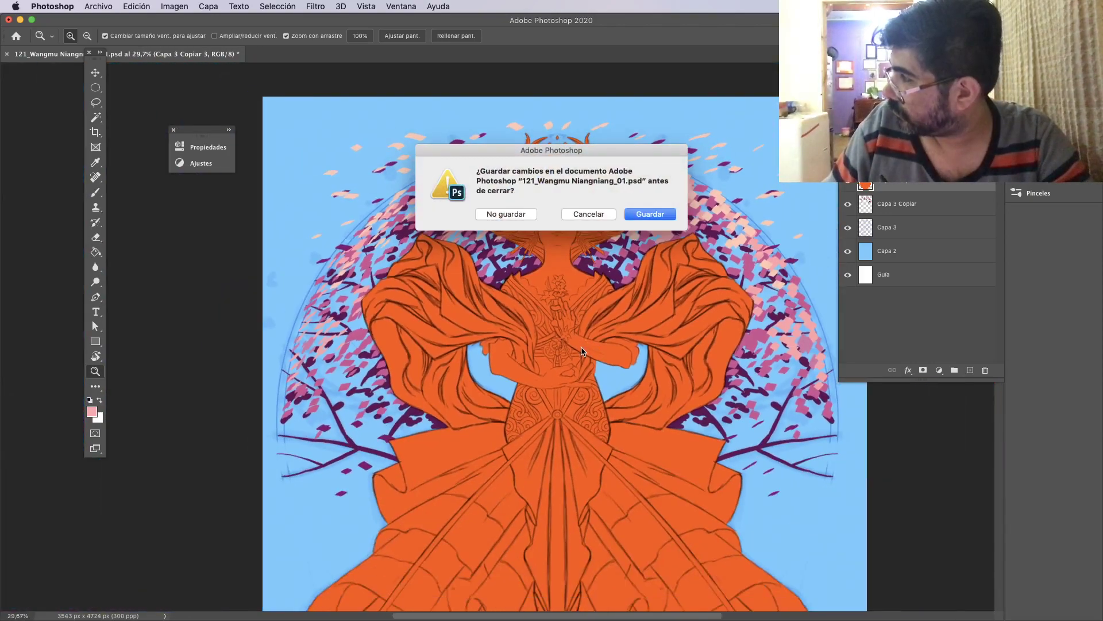
click(589, 214)
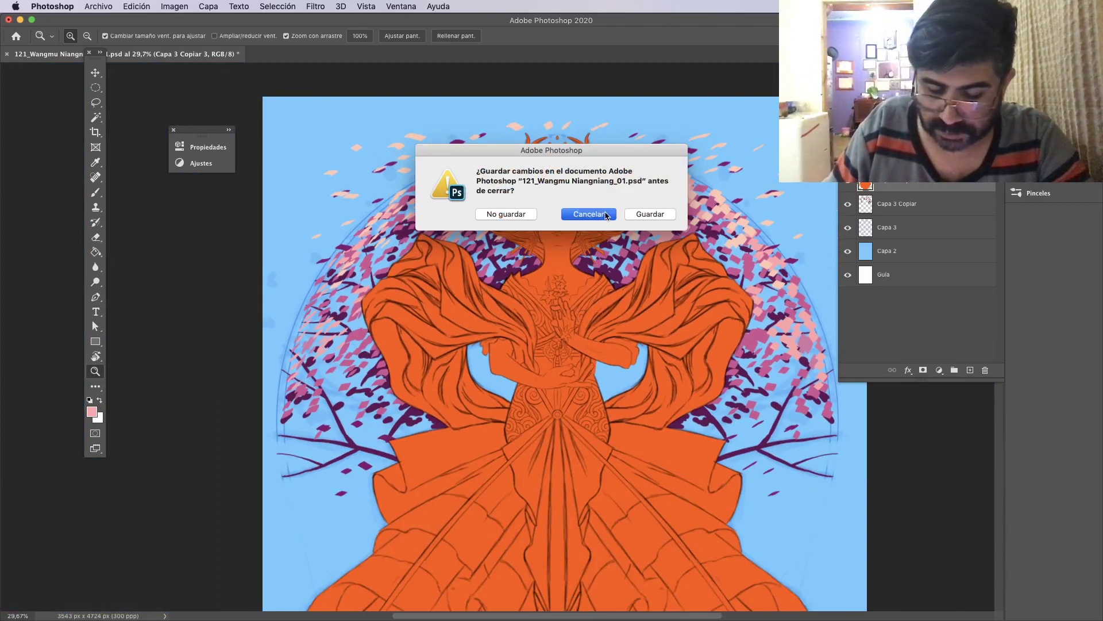
scroll(643, 305, down, 4)
drag(642, 305, 642, 288)
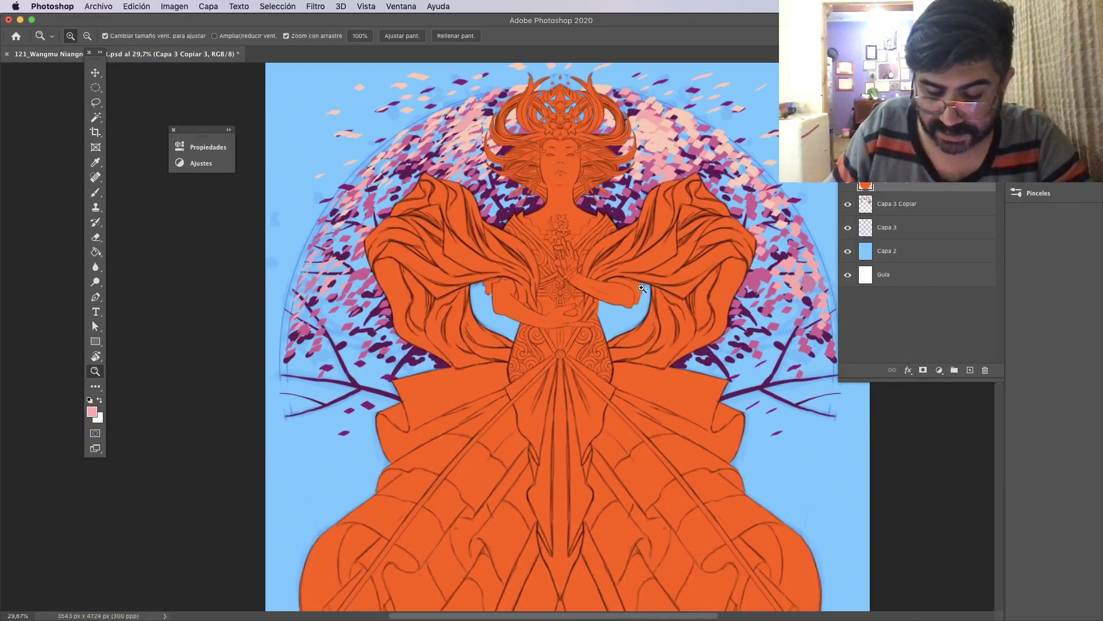
scroll(702, 294, down, 5)
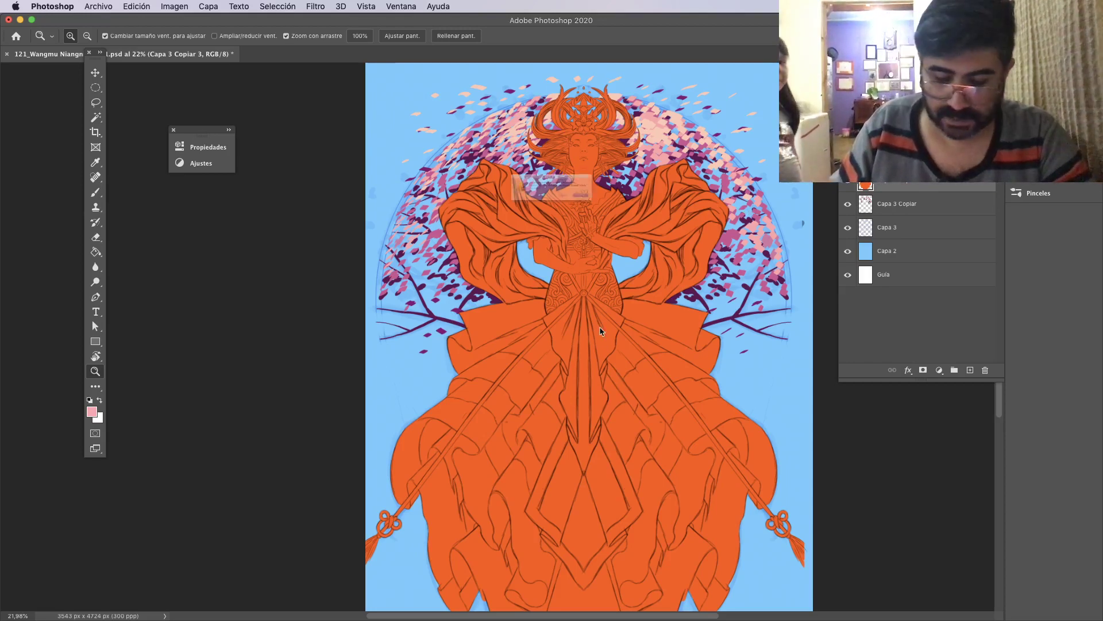
Close 121_Wangmu Niangniang_01.psd without saving and open 121_Wangmu Niangniang_02.psd from the 121 Wangniang folder in Finder.
key(super+w)
click(506, 214)
key(super+Tab)
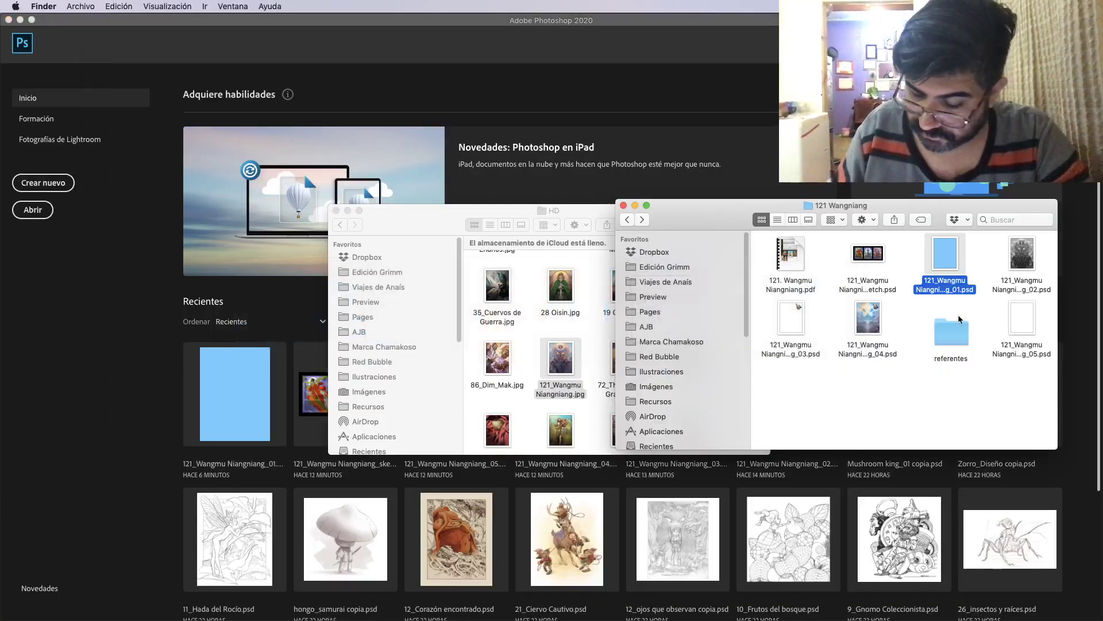
double_click(1024, 256)
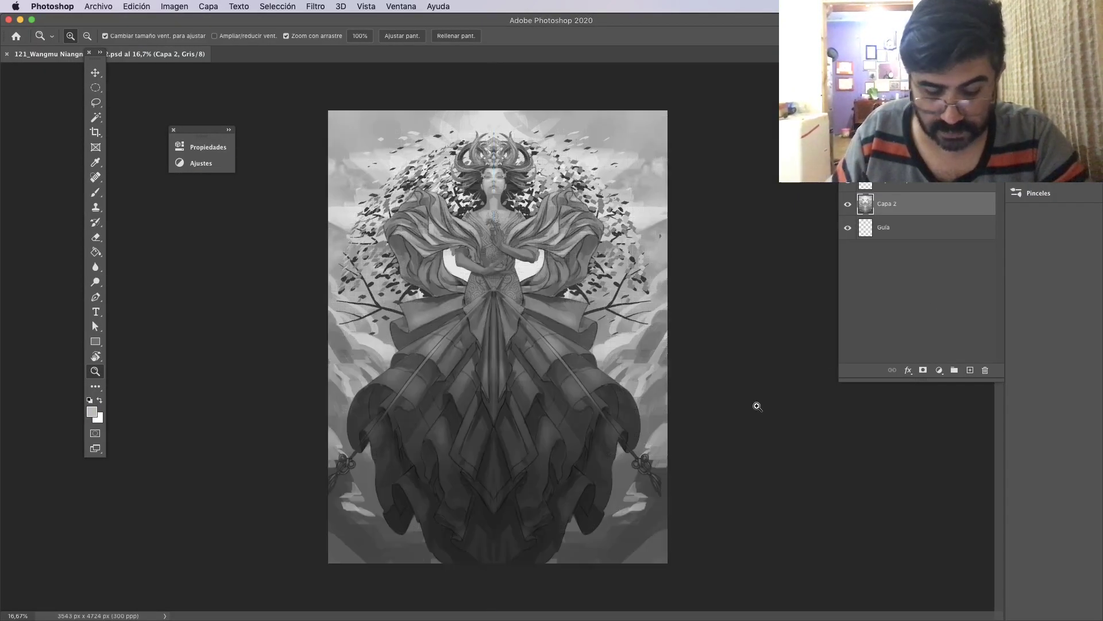
Examine the greyscale value painting of the goddess, from the skirt folds to the blossoms and as a whole.
drag(560, 280, 638, 222)
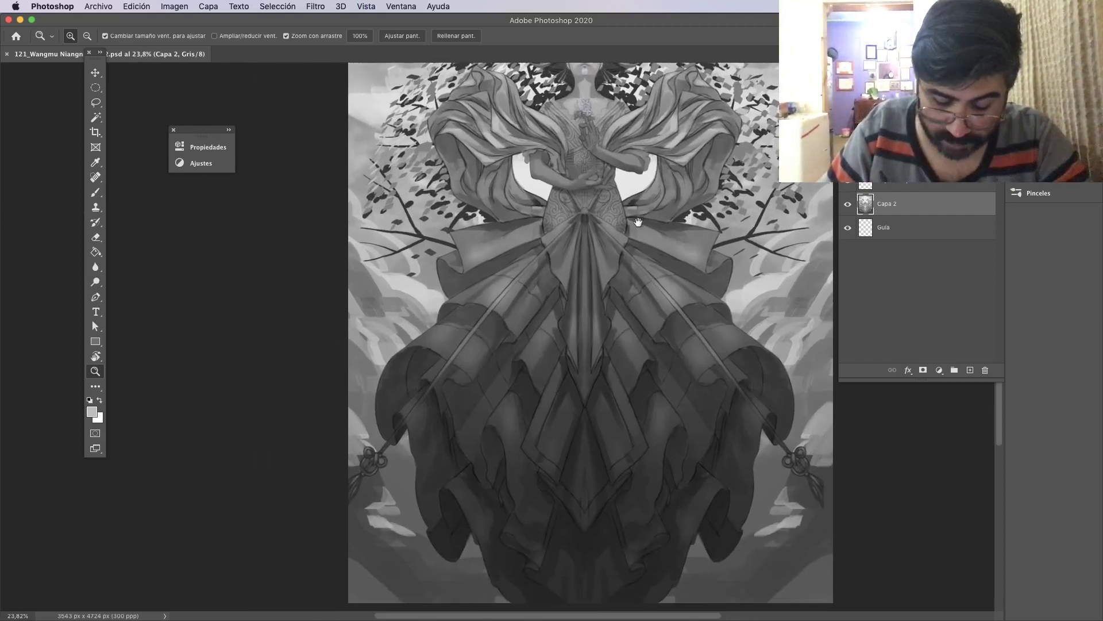
drag(630, 167, 600, 281)
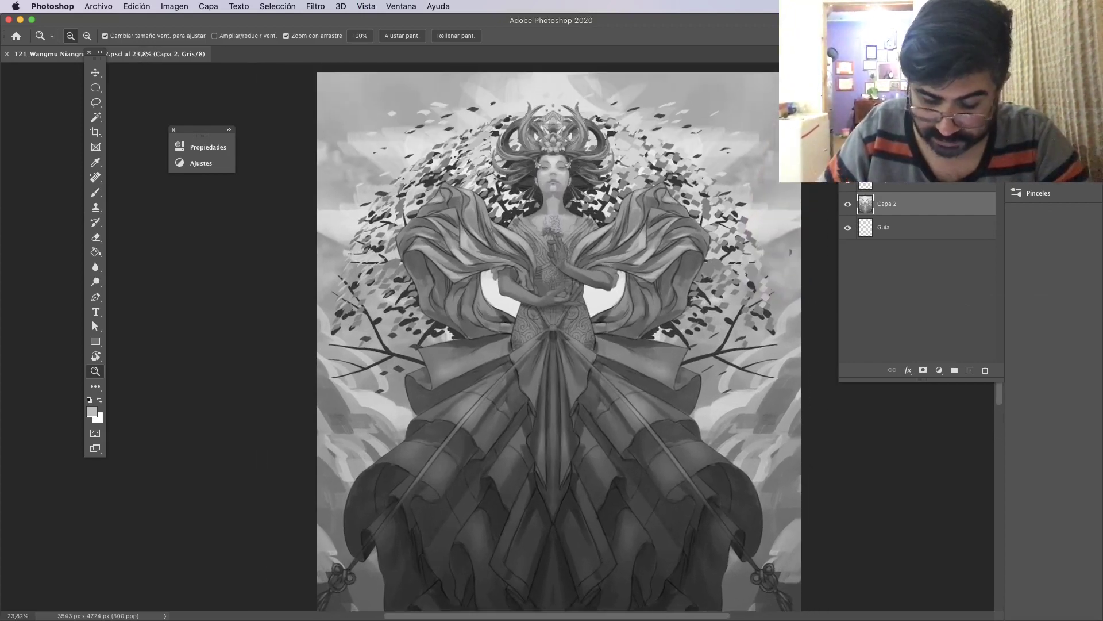
scroll(552, 339, right, 2)
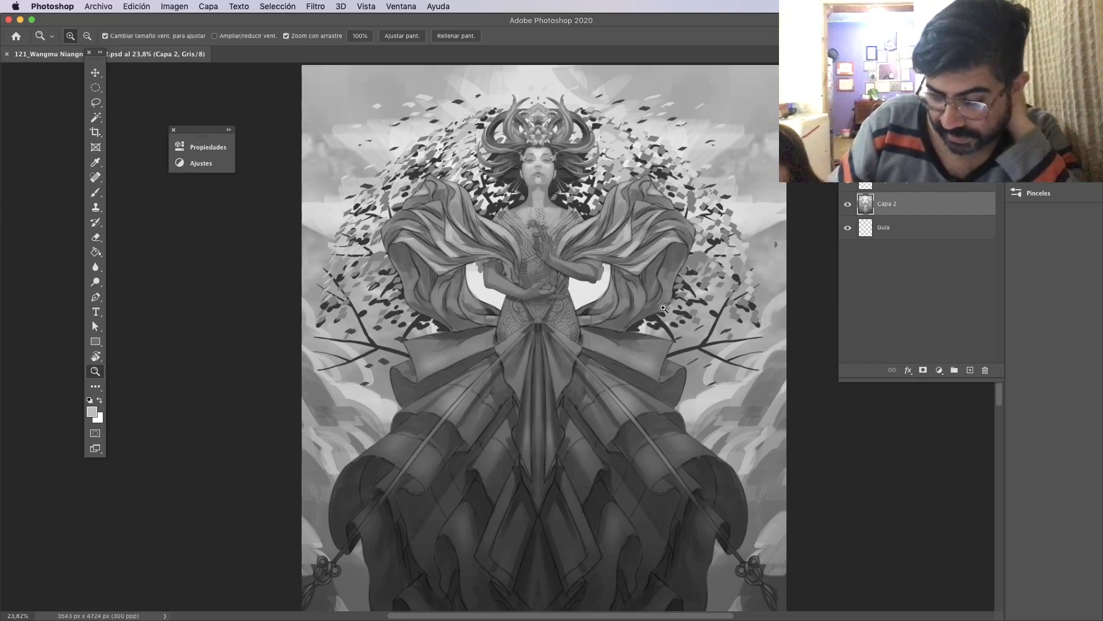
drag(686, 369, 664, 417)
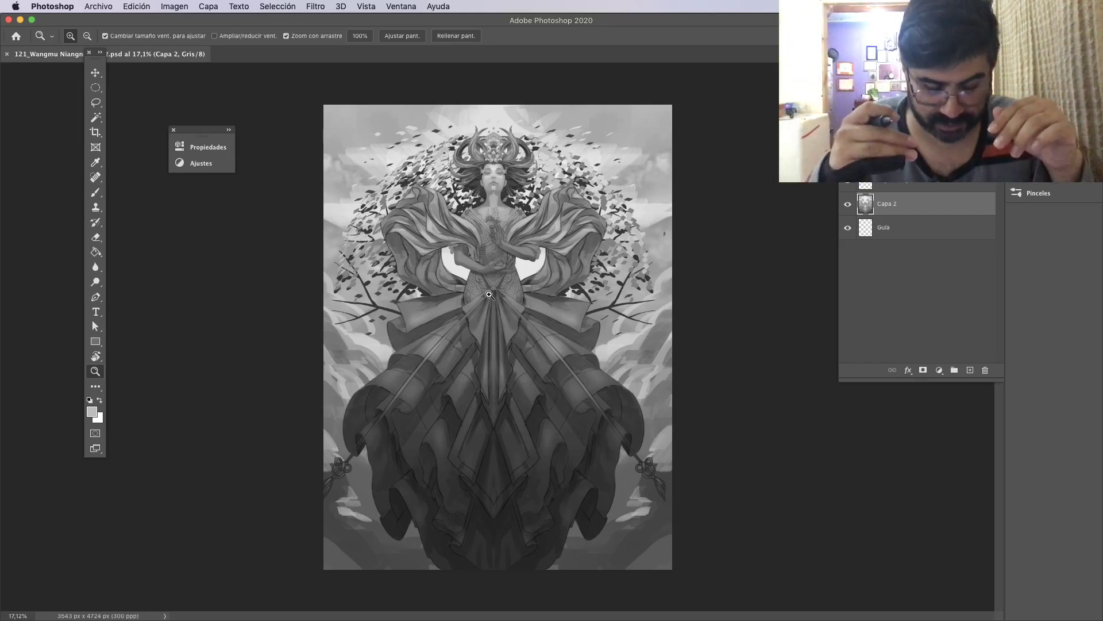
Turn the figure's grey shading off and on to compare it with the background and line art, and select Capa 3 Copiar 3.
click(849, 205)
click(847, 205)
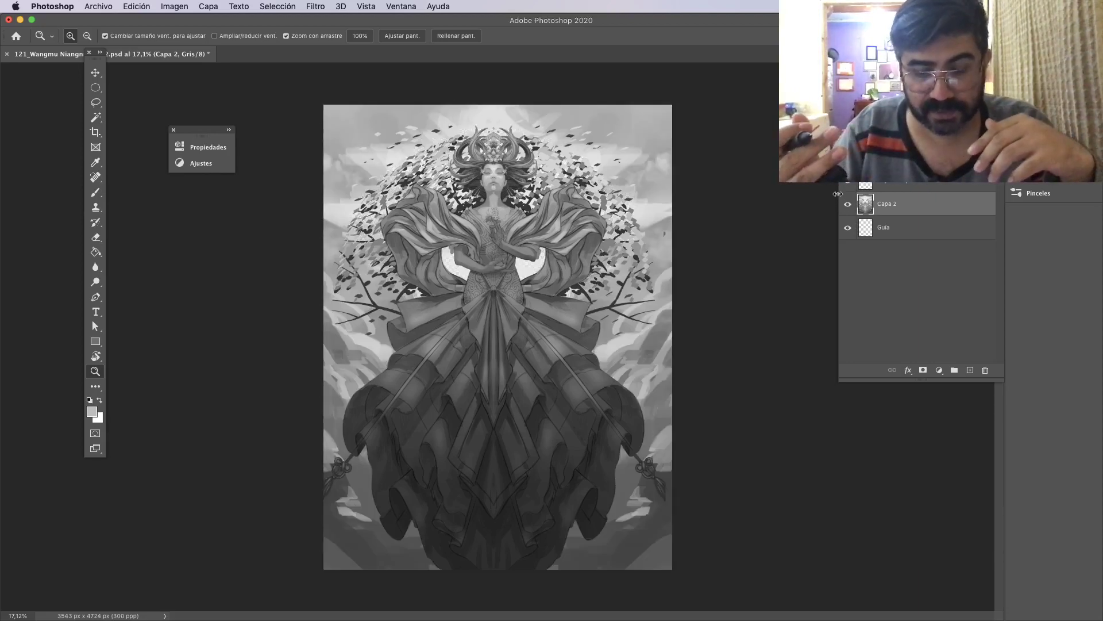
key(5)
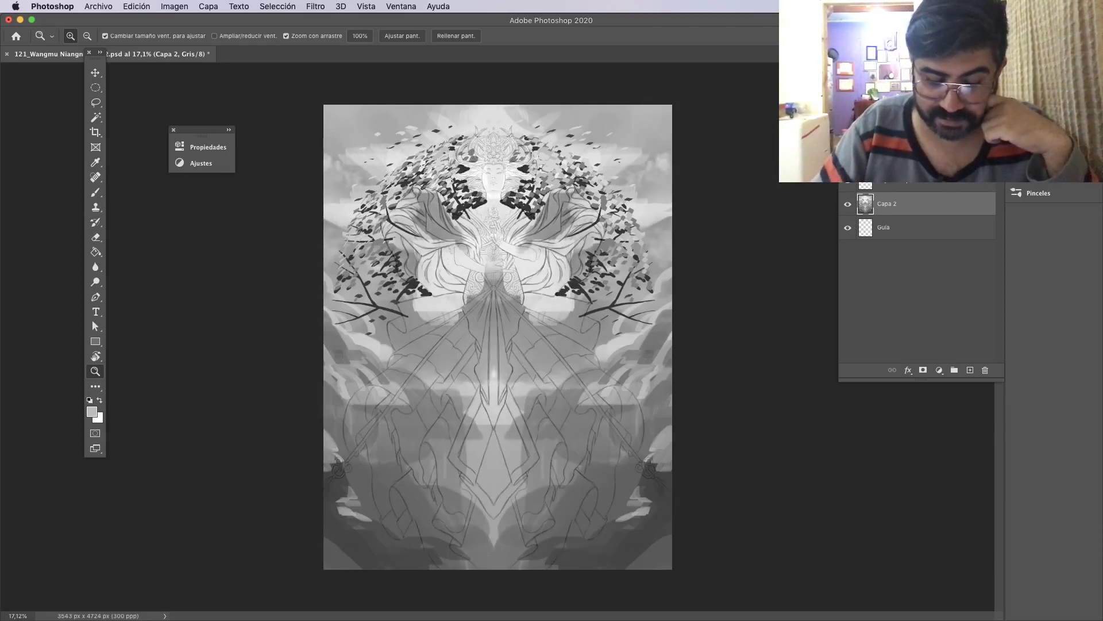
key(0)
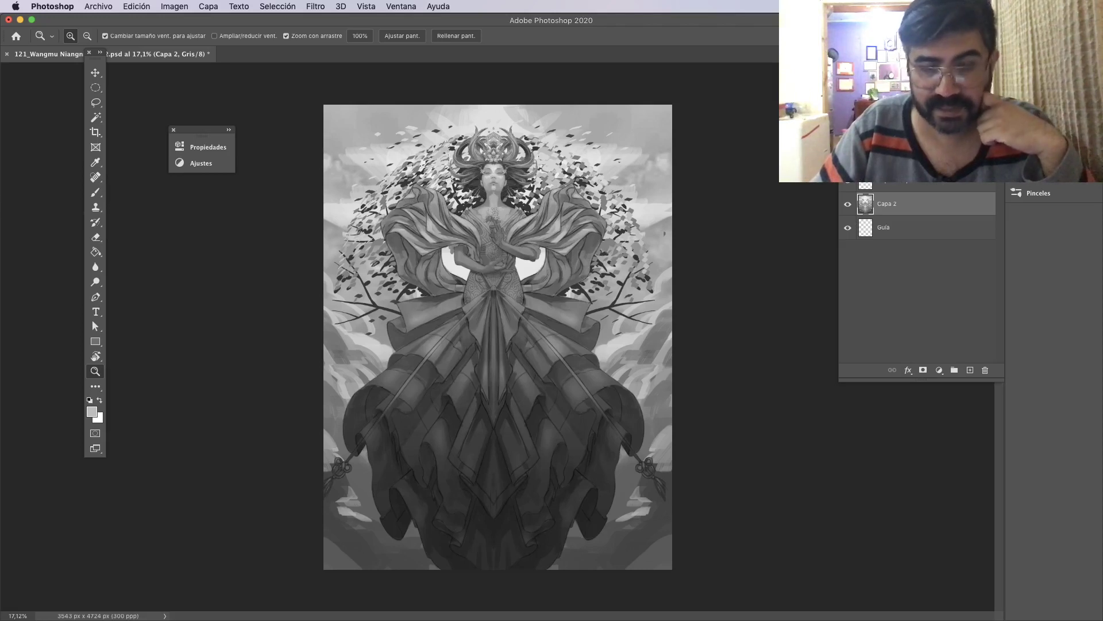
key(alt+bracketright)
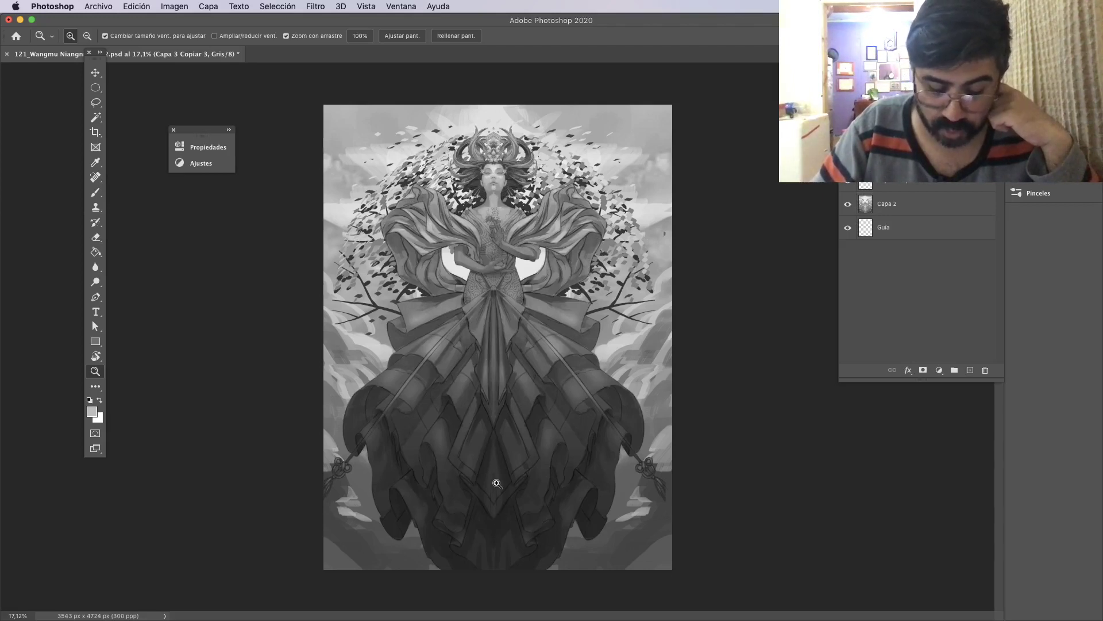
Examine the grey shading of the skirt, sleeves, face, headdress and flower-holding hands up close.
drag(502, 340, 534, 308)
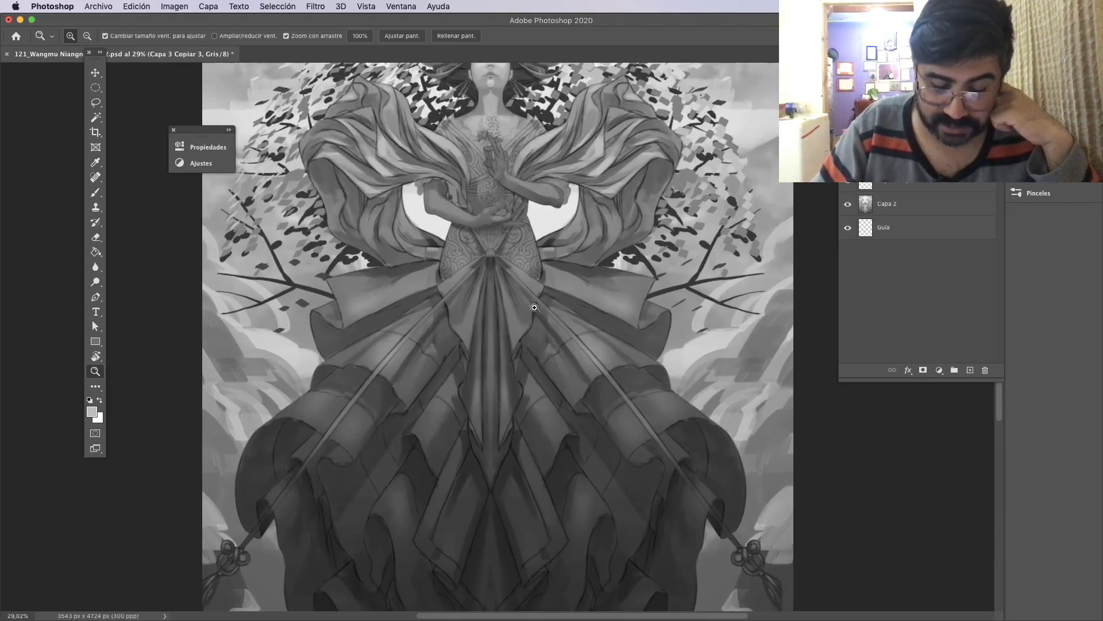
scroll(536, 174, up, 5)
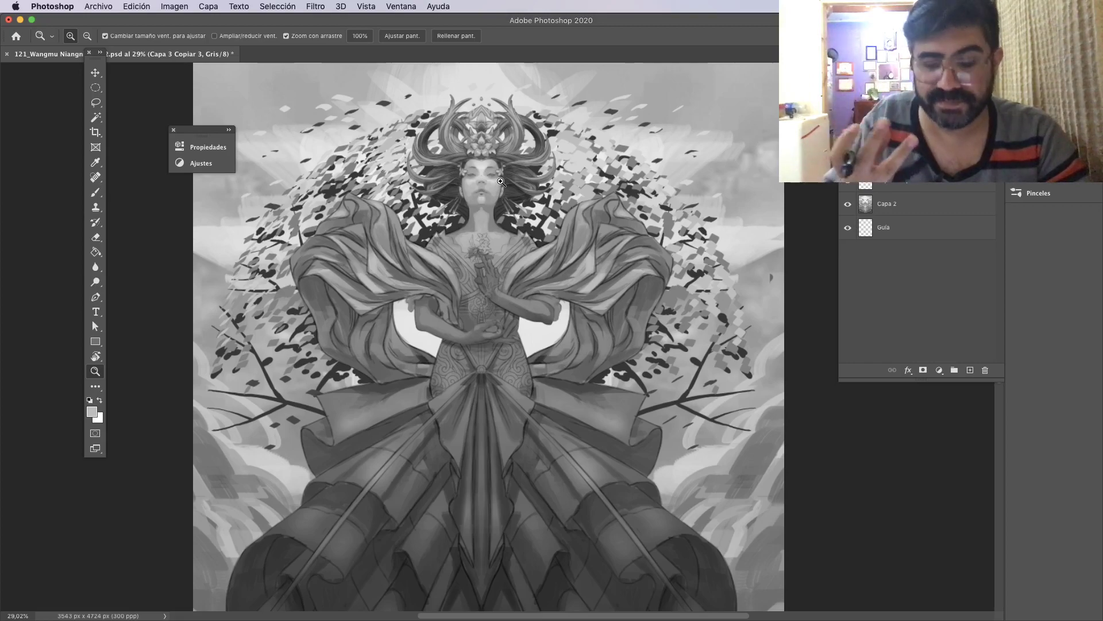
drag(500, 182, 565, 194)
scroll(564, 193, up, 5)
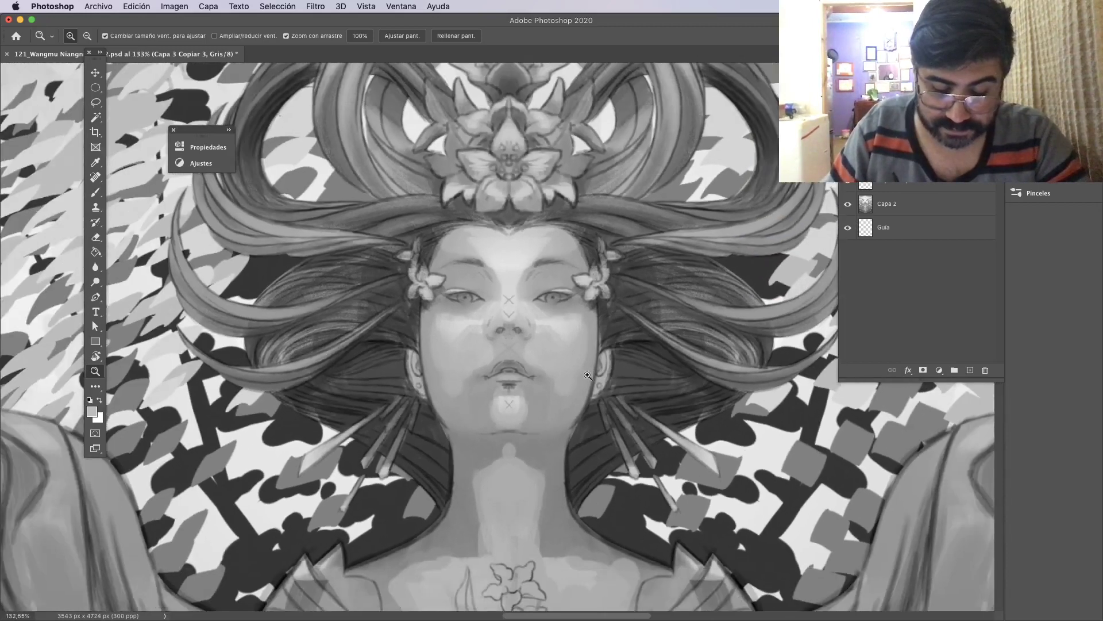
mouse_move(588, 375)
mouse_down()
mouse_move(573, 442)
mouse_move(567, 385)
mouse_move(577, 390)
mouse_up()
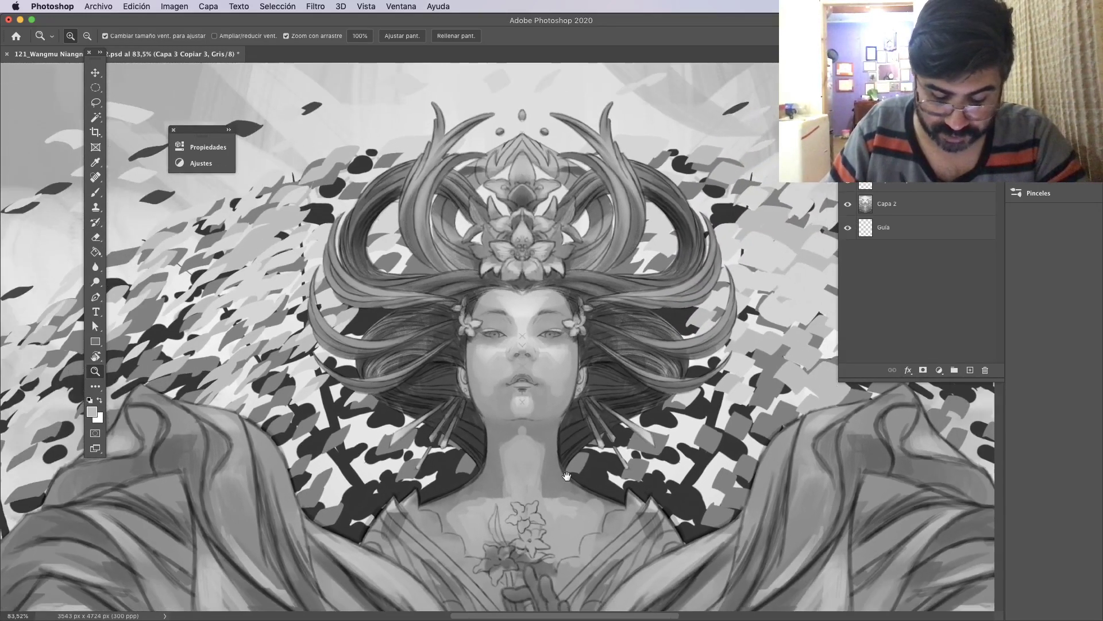
drag(567, 475, 609, 314)
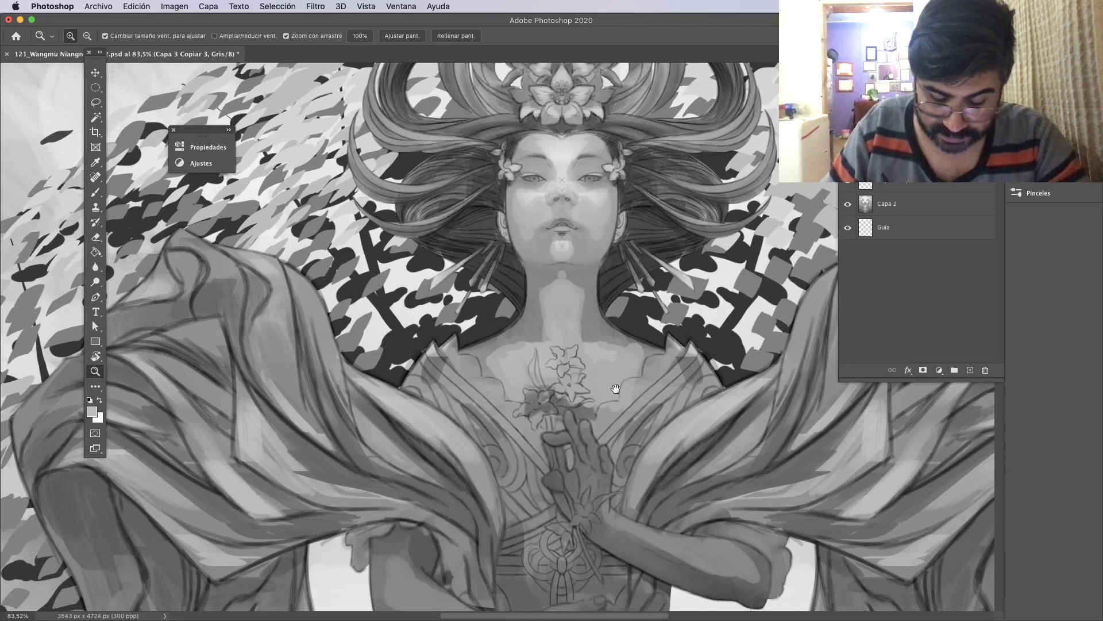
Examine the greyscale figure from the face and hands down the draped sleeves and skirt, and as a whole composition.
drag(606, 351, 580, 382)
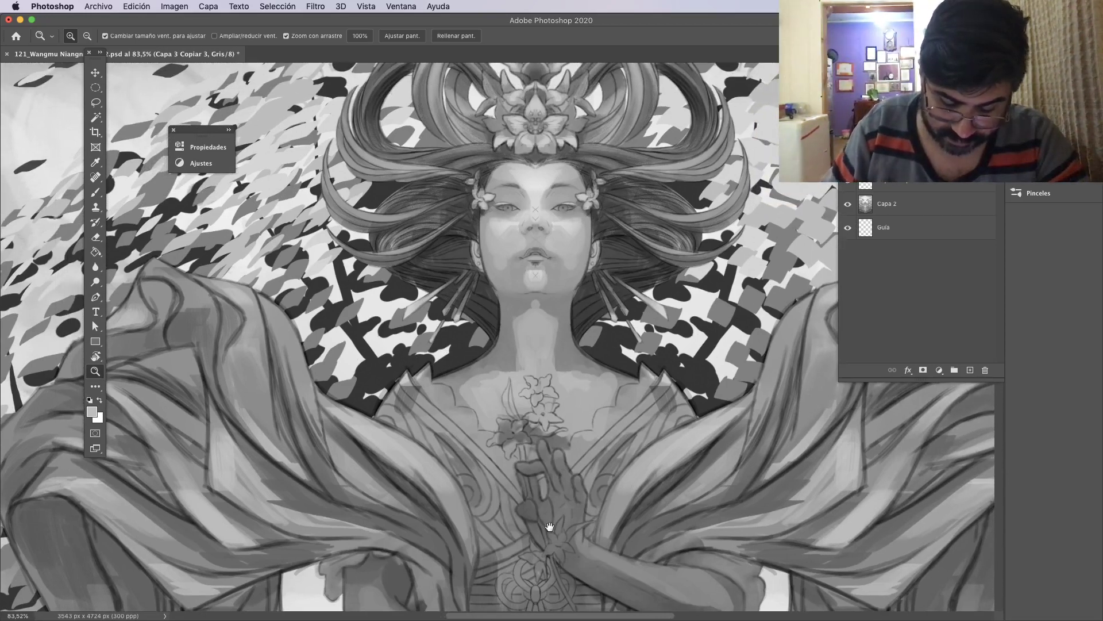
drag(547, 504, 554, 218)
scroll(636, 279, down, 5)
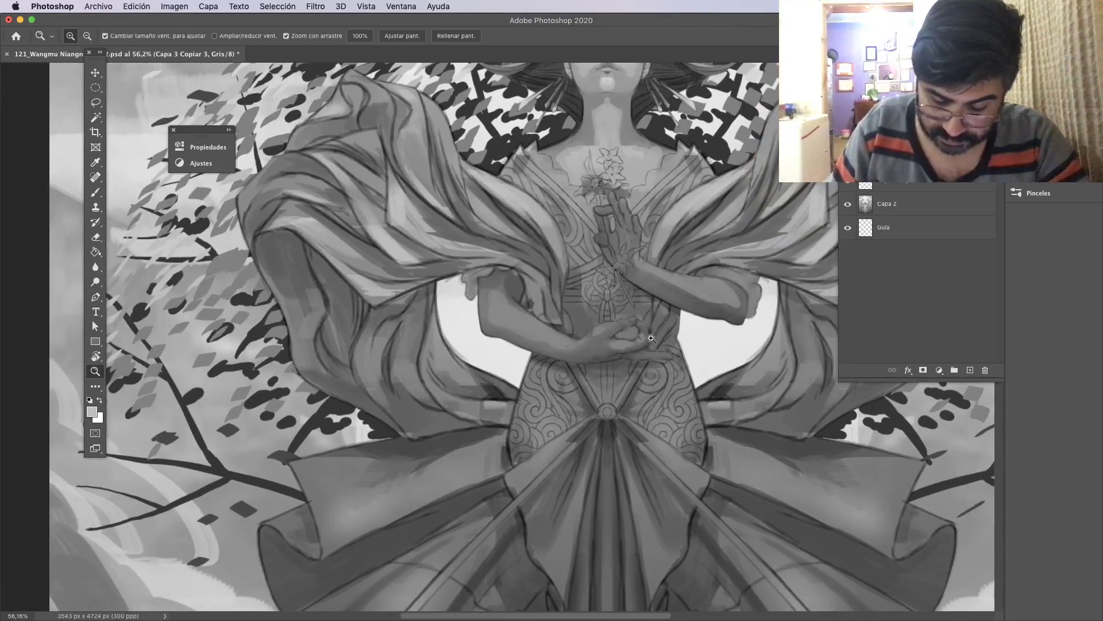
scroll(714, 409, down, 3)
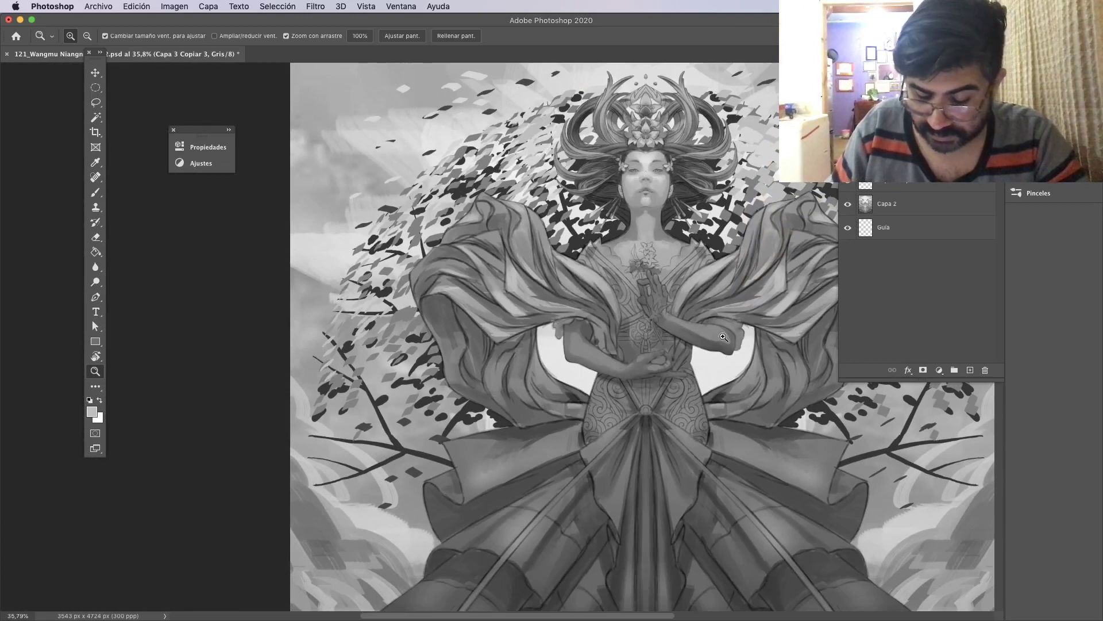
scroll(700, 336, up, 1)
scroll(661, 344, down, 5)
scroll(661, 345, right, 4)
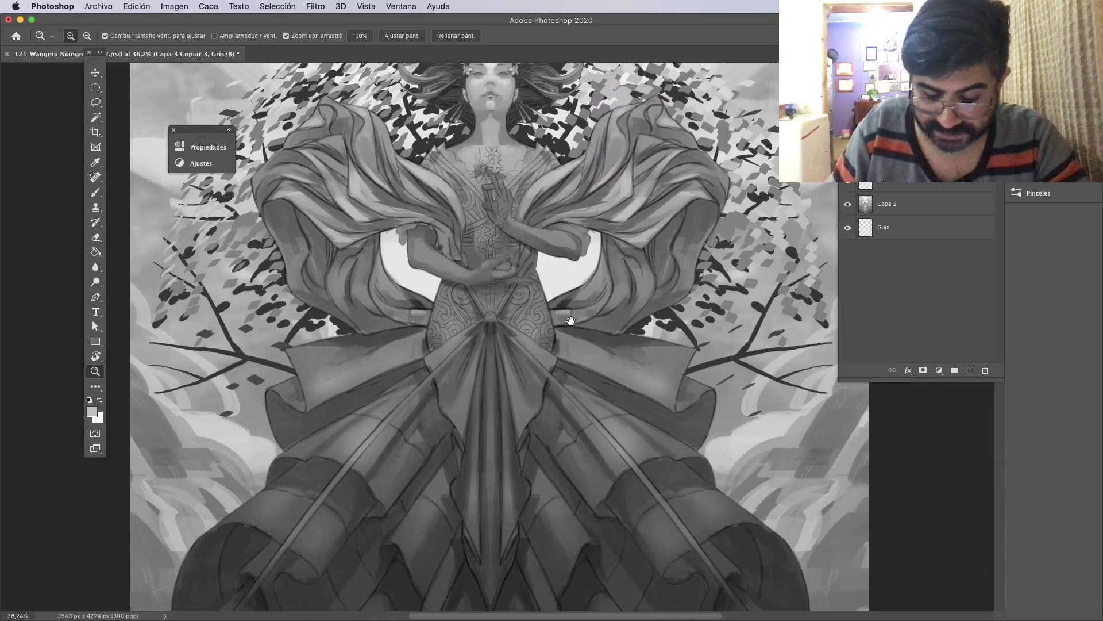
scroll(646, 356, down, 2)
drag(631, 451, 610, 511)
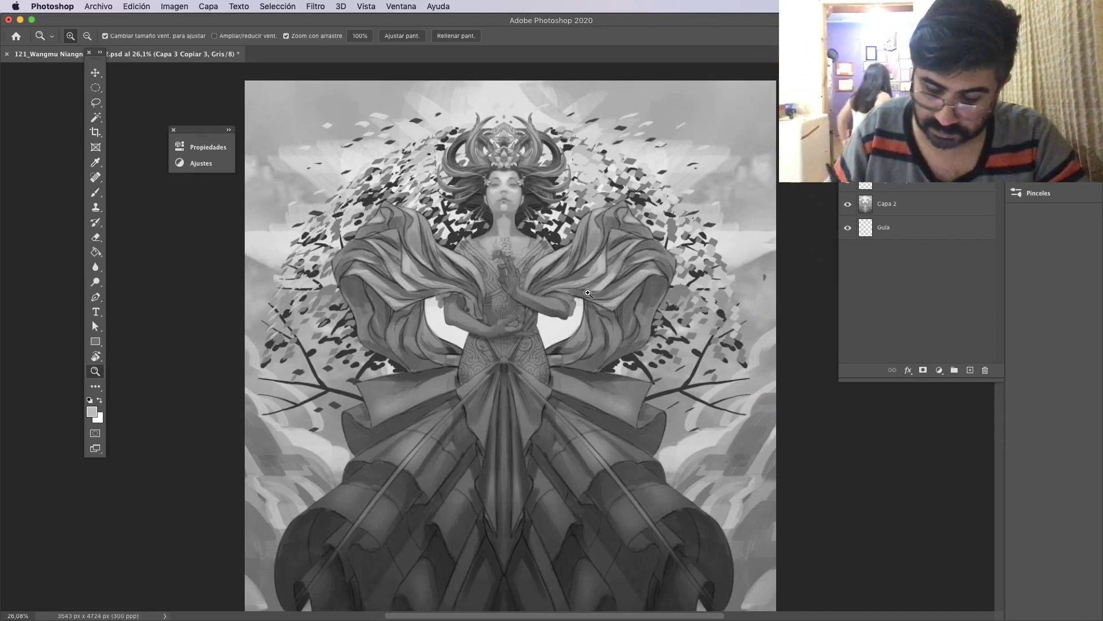
drag(677, 451, 638, 442)
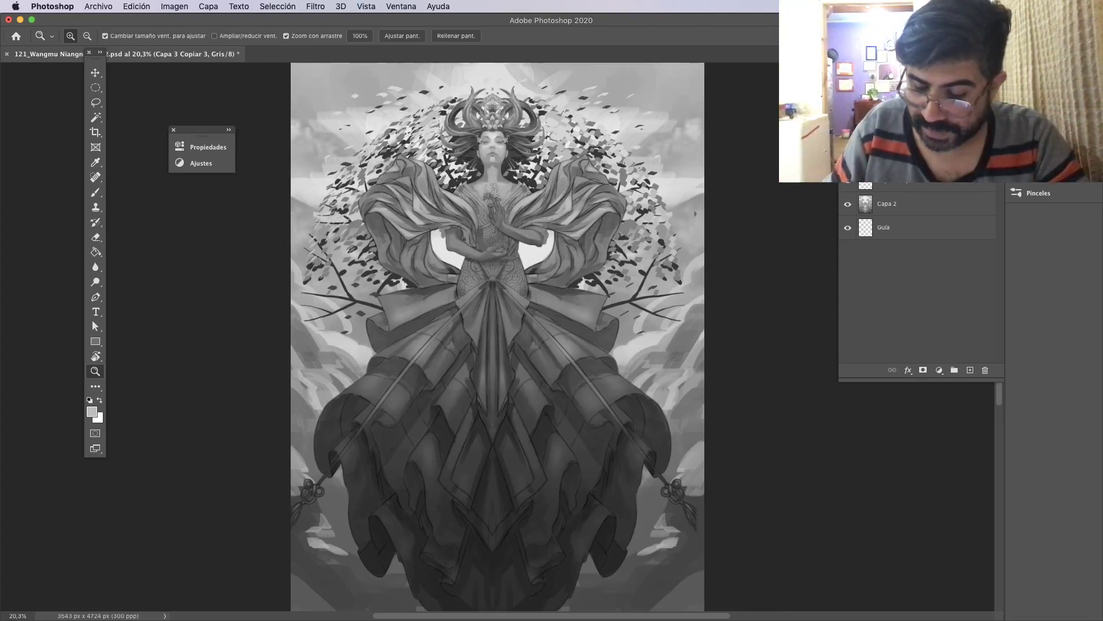
key(F7)
key(super+w)
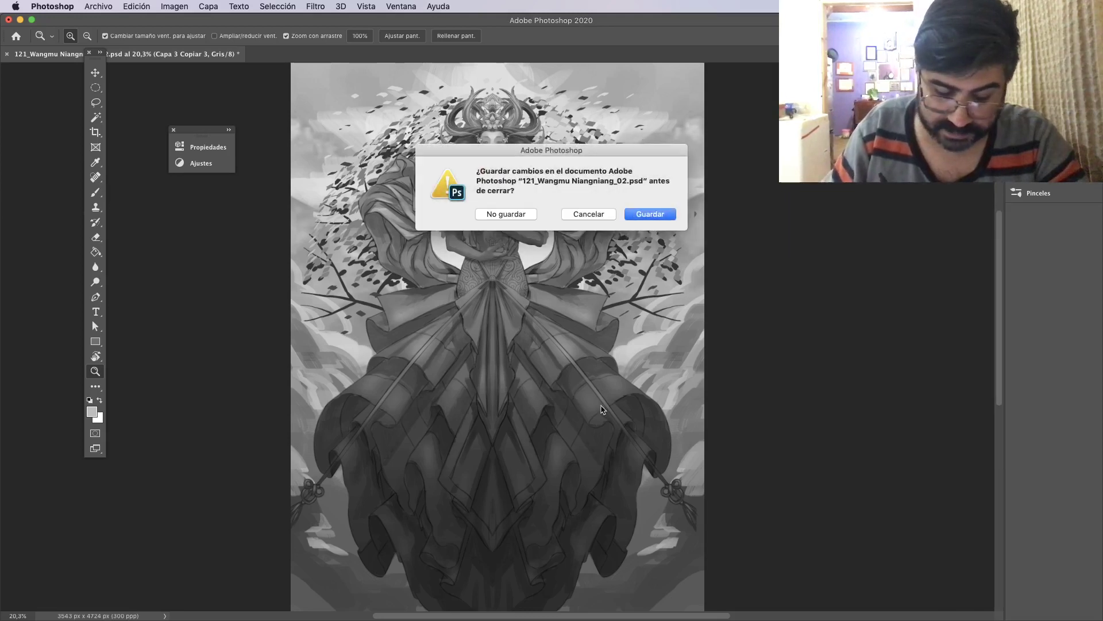
drag(513, 213, 569, 230)
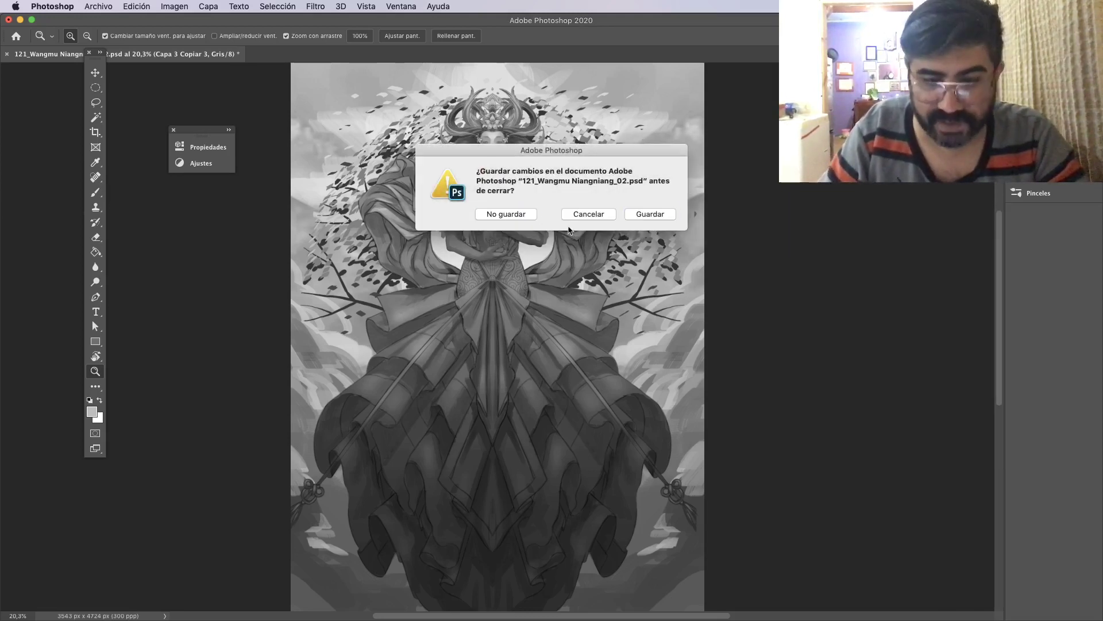
click(575, 216)
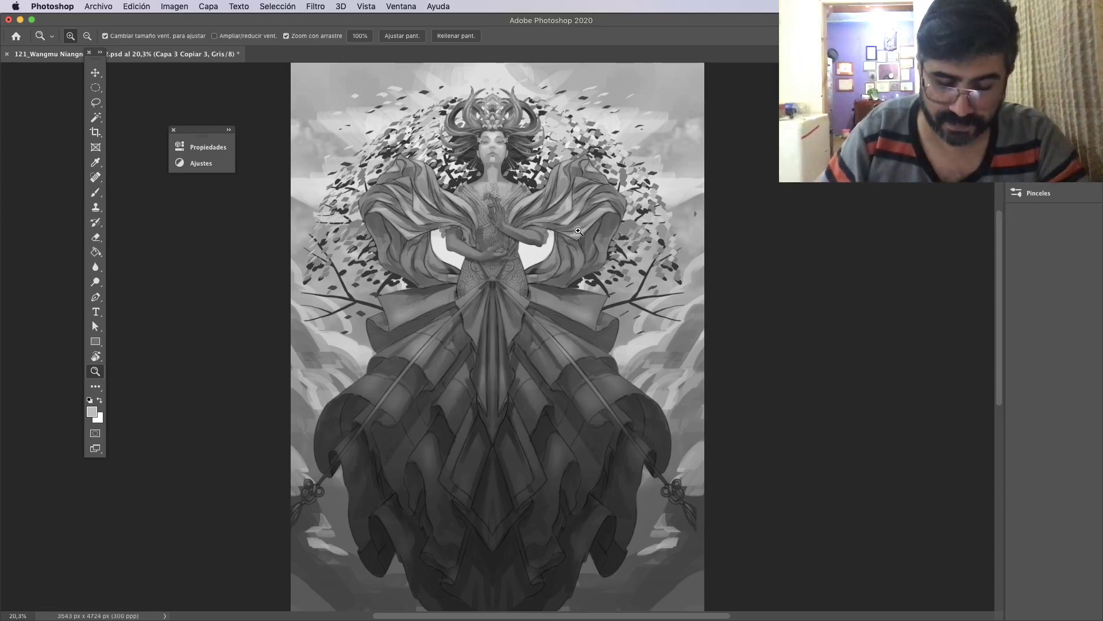
Close 121_Wangmu Niangniang_02.psd without saving and open 121_Wangmu Niangniang_03.psd from the 121 Wangniang folder in Finder.
key(super+w)
click(515, 214)
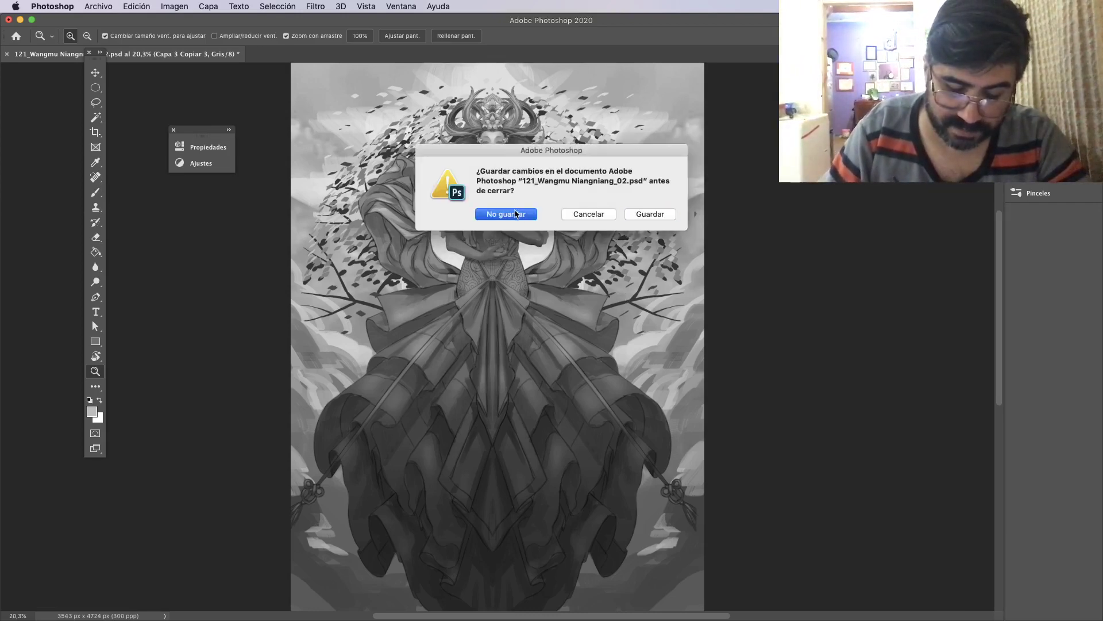
key(super+Tab)
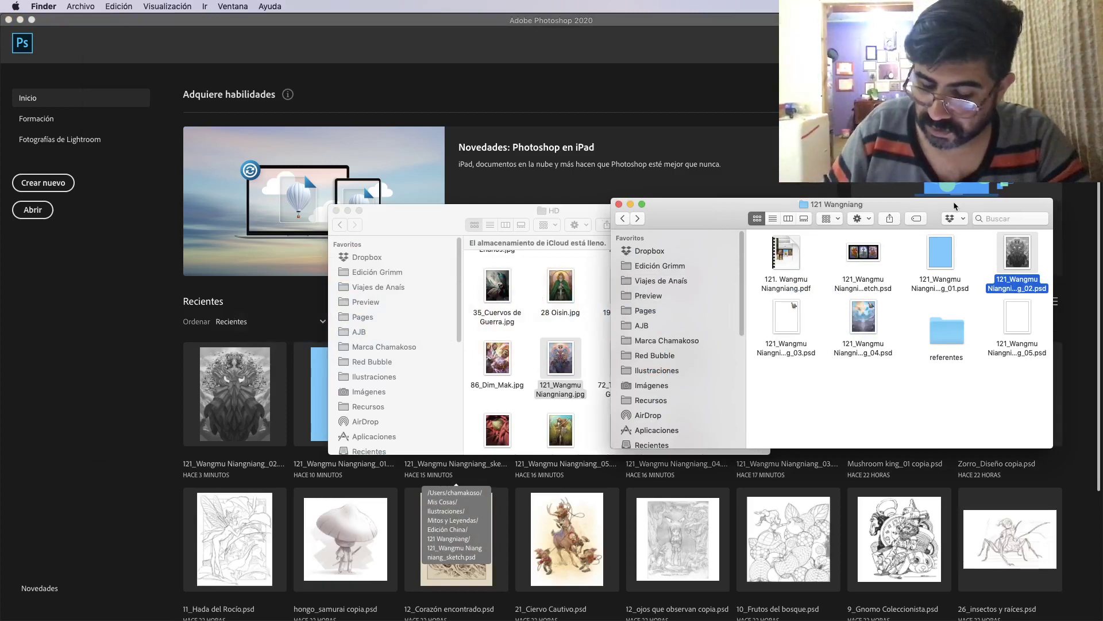
drag(927, 214, 766, 105)
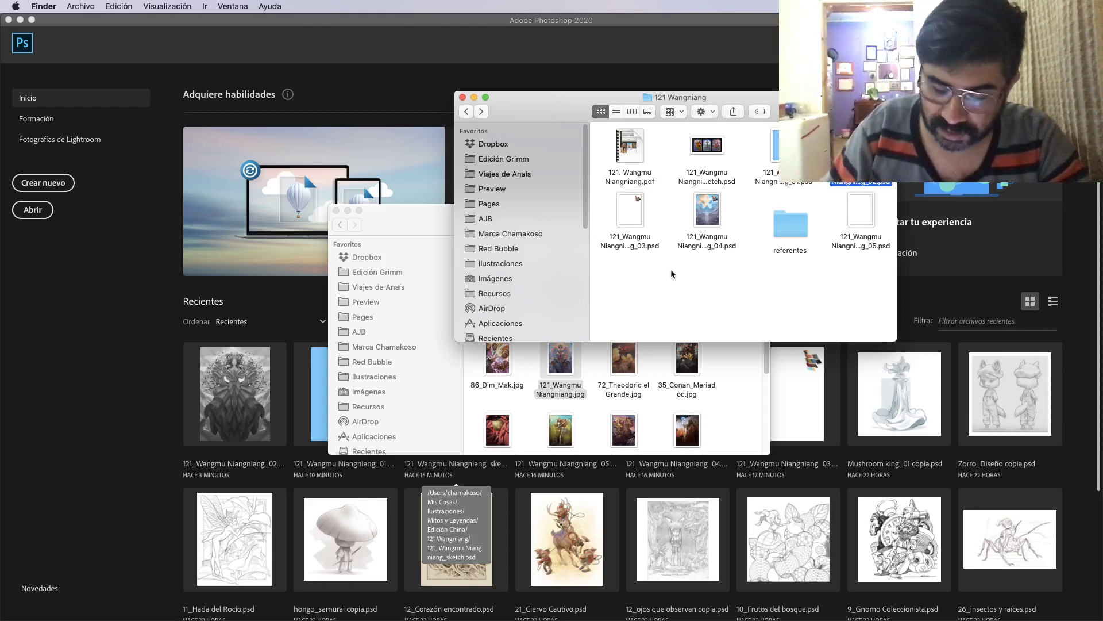
click(671, 328)
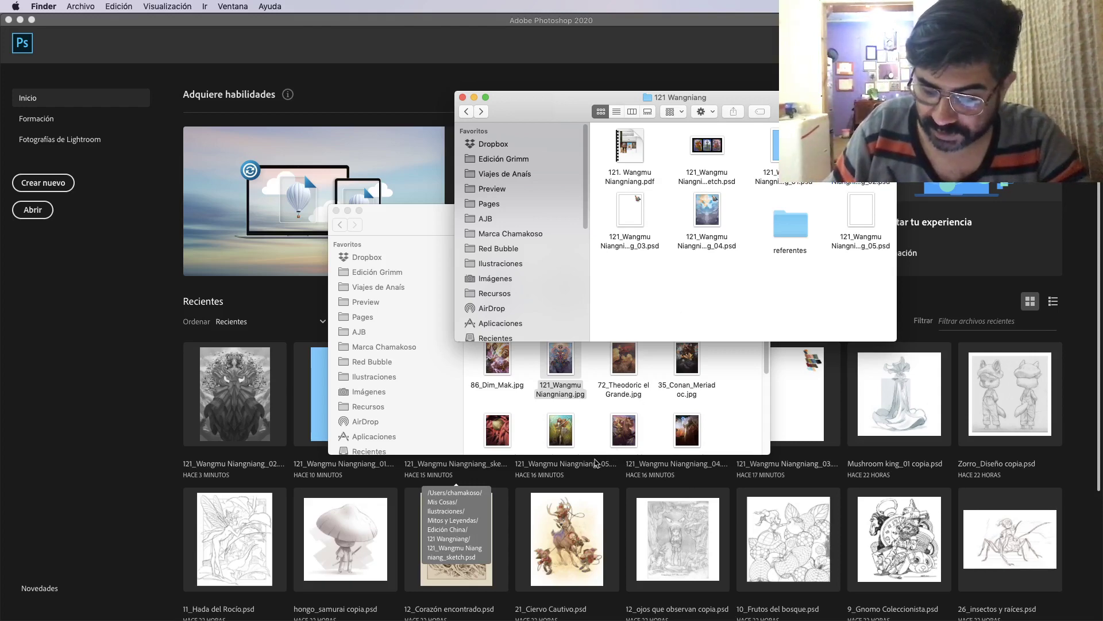
double_click(638, 231)
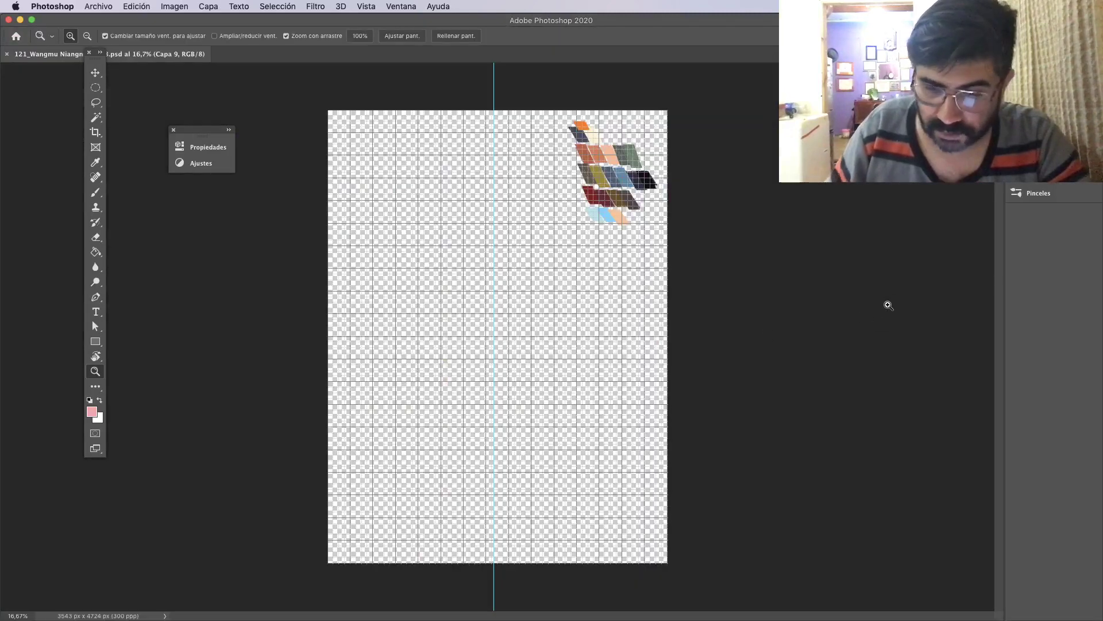
Hide the grid and guides, show the Guía, Capa 3 Copiar 3 and line art layers, and select Capa 6.
key(super+h)
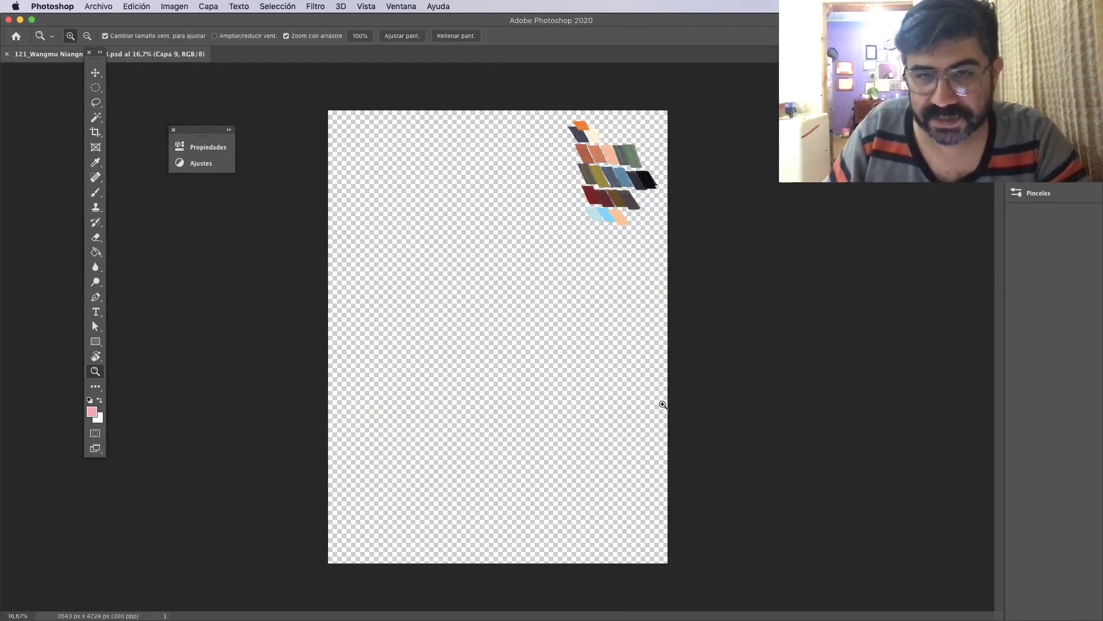
click(1038, 138)
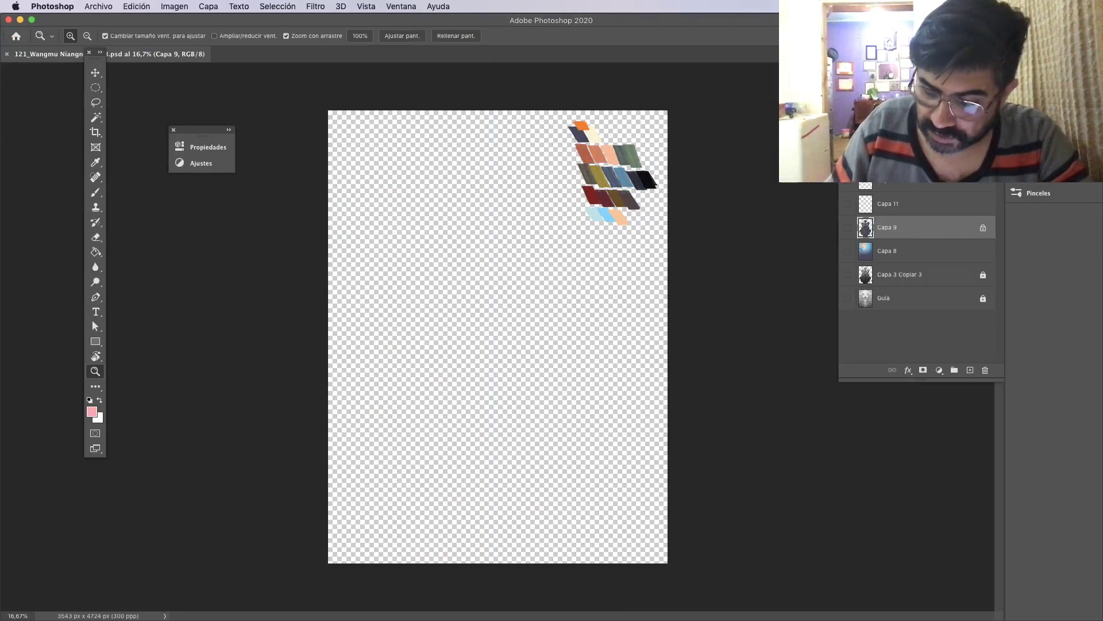
click(848, 298)
click(848, 275)
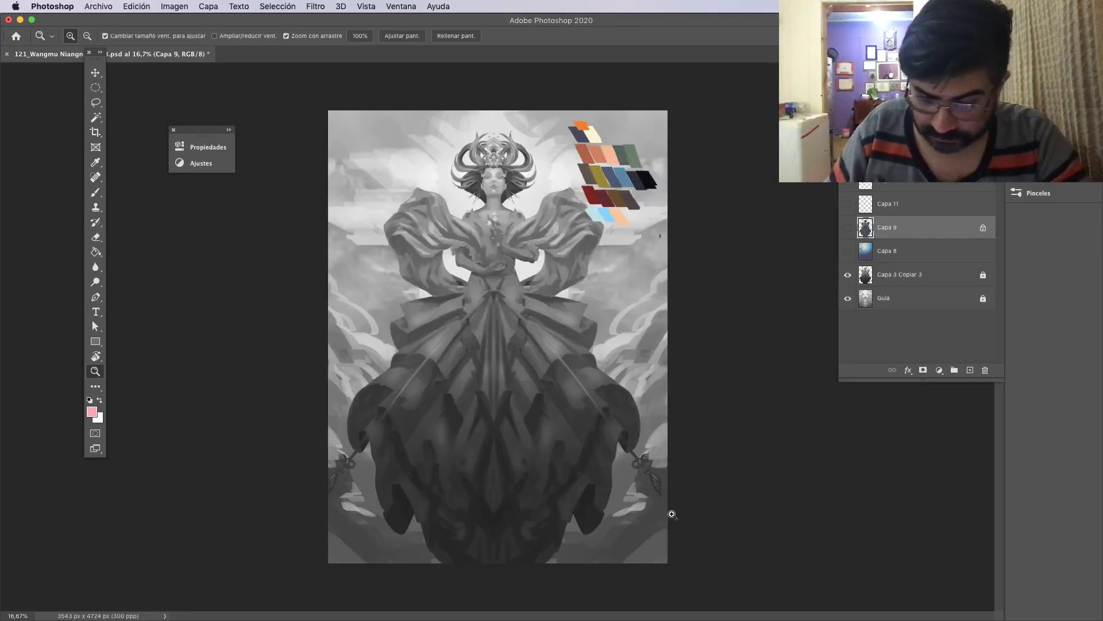
click(847, 204)
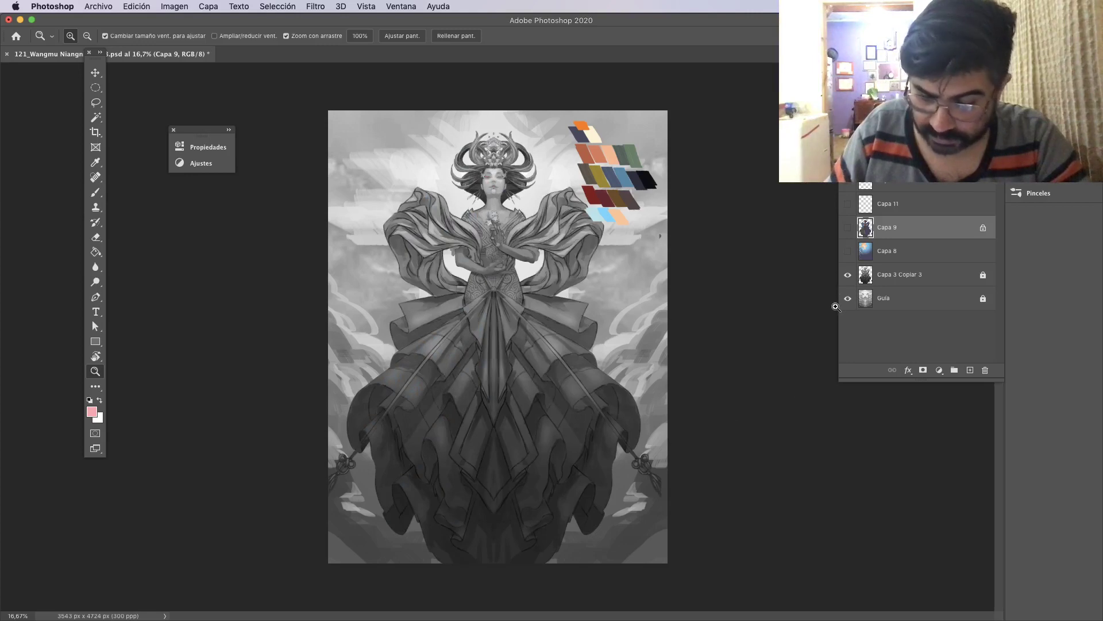
click(888, 156)
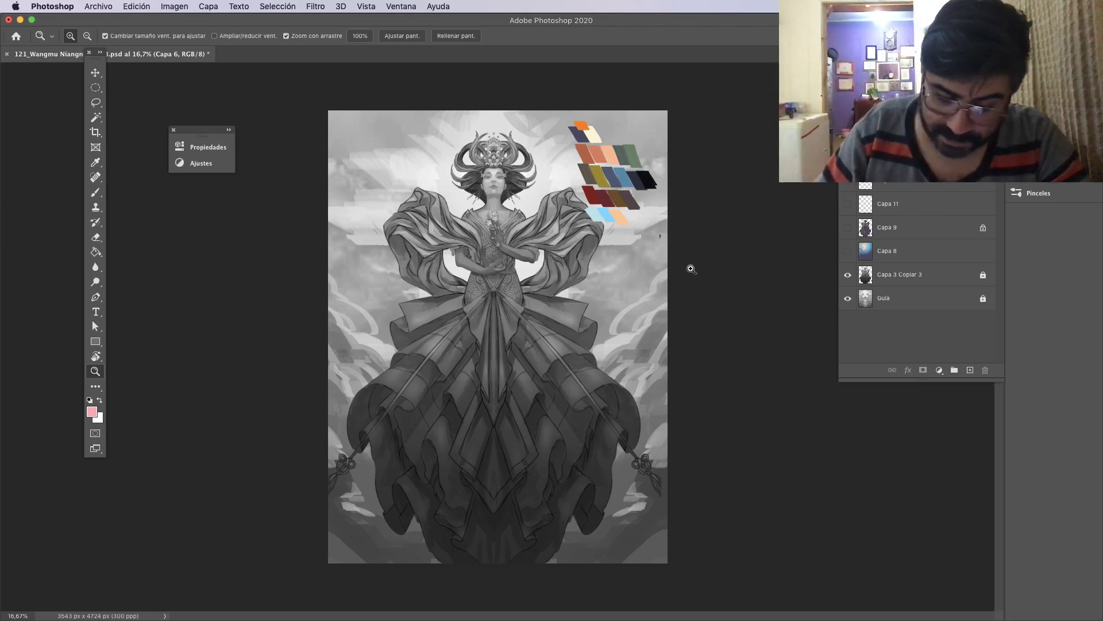
Turn the colour layers Capa 8 and Capa 9 on and off to compare them with the greyscale painting.
scroll(541, 350, up, 2)
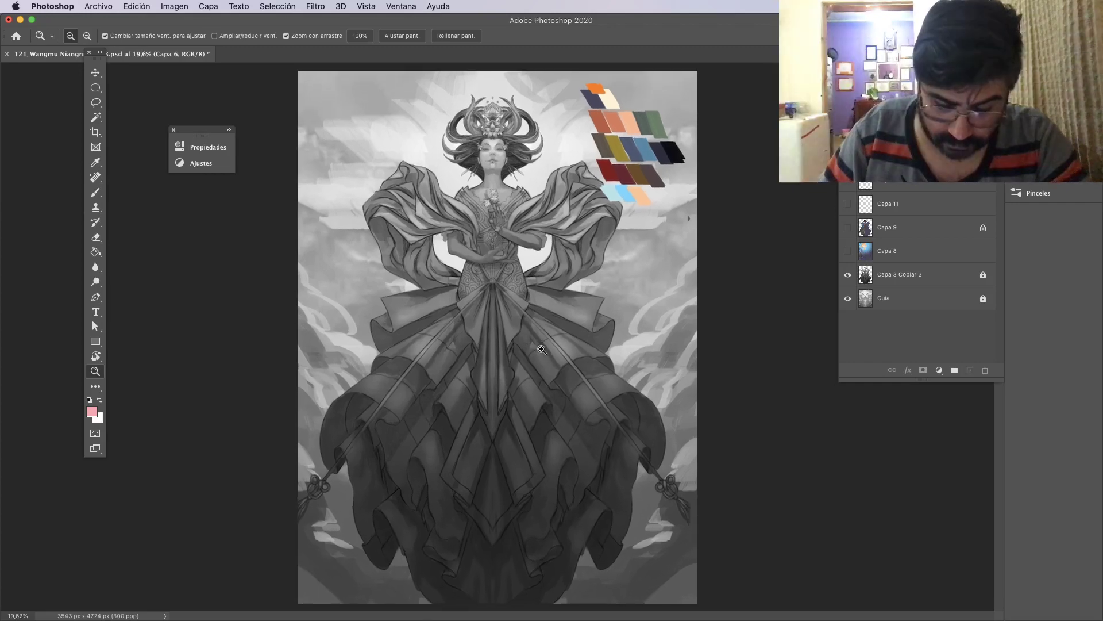
scroll(694, 215, up, 1)
scroll(786, 219, left, 2)
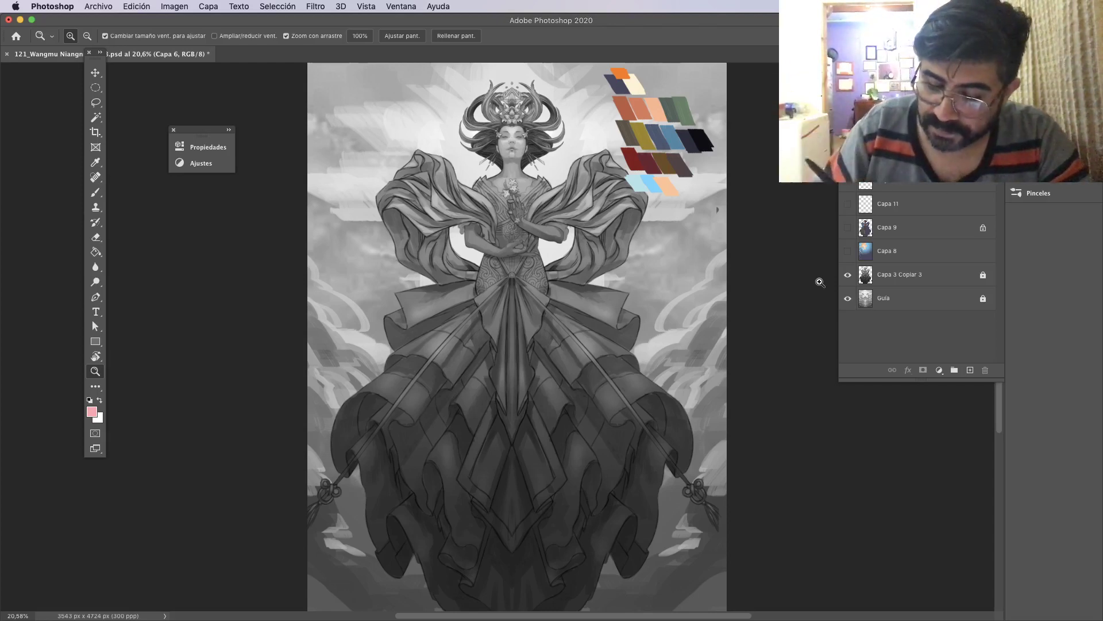
click(847, 251)
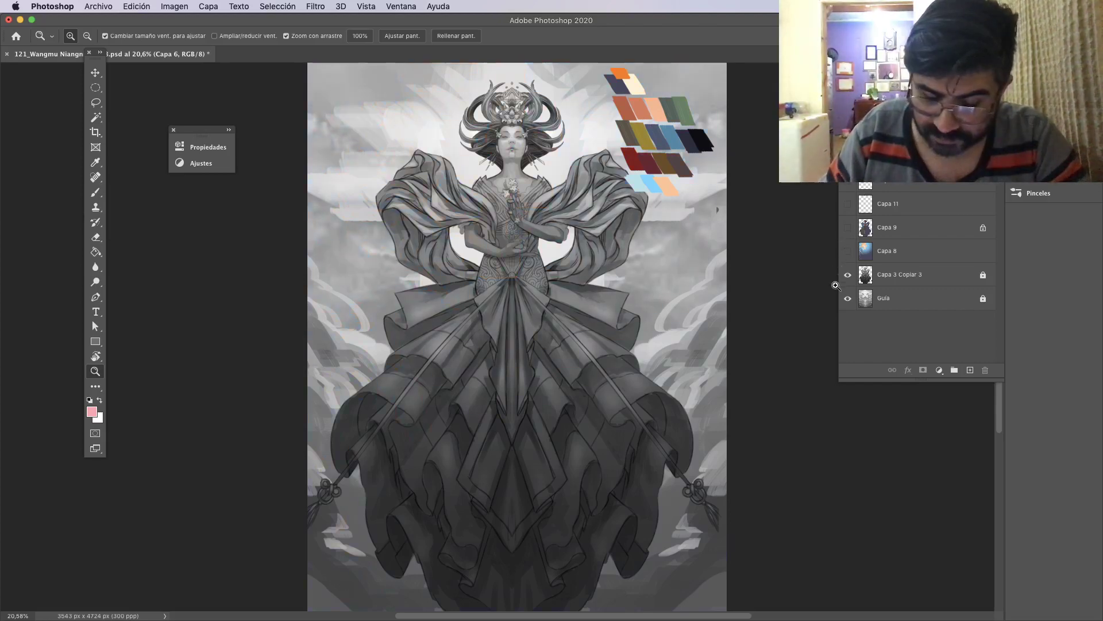
click(847, 234)
click(847, 235)
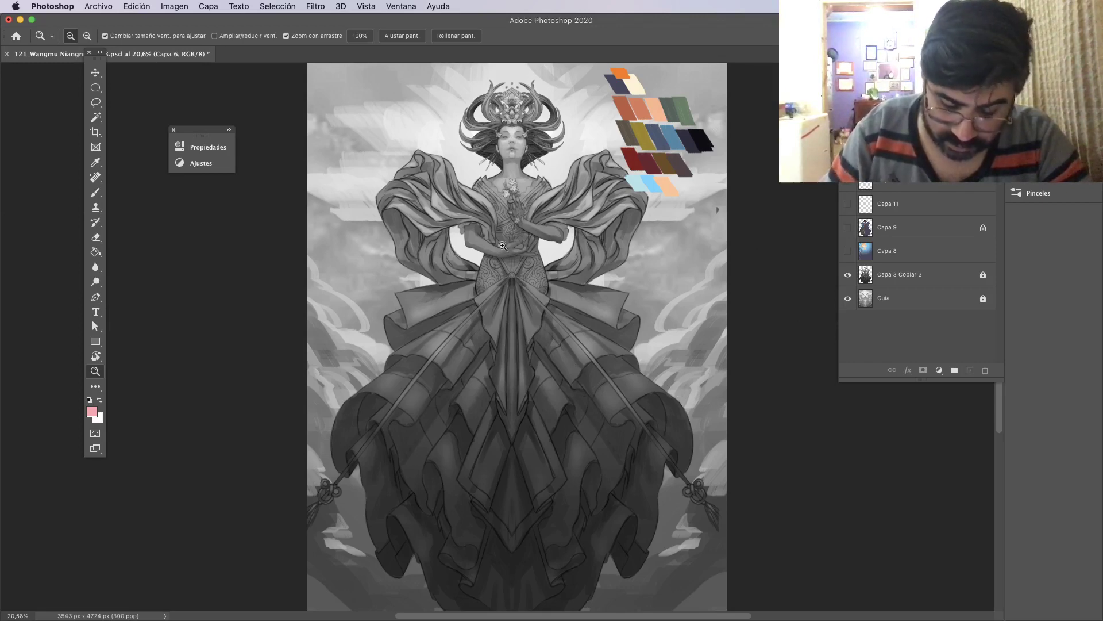
Examine the goddess's face, hair, headdress and hand-held flowers up close, and the full figure beside the colour swatches.
drag(543, 201, 559, 301)
drag(500, 223, 607, 224)
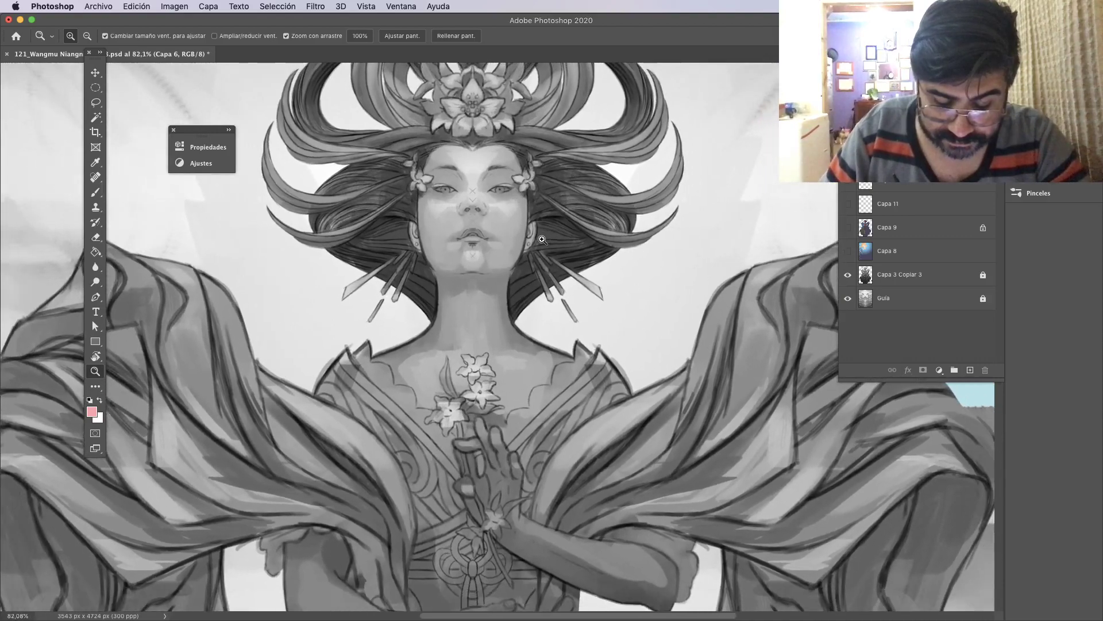
drag(494, 223, 559, 327)
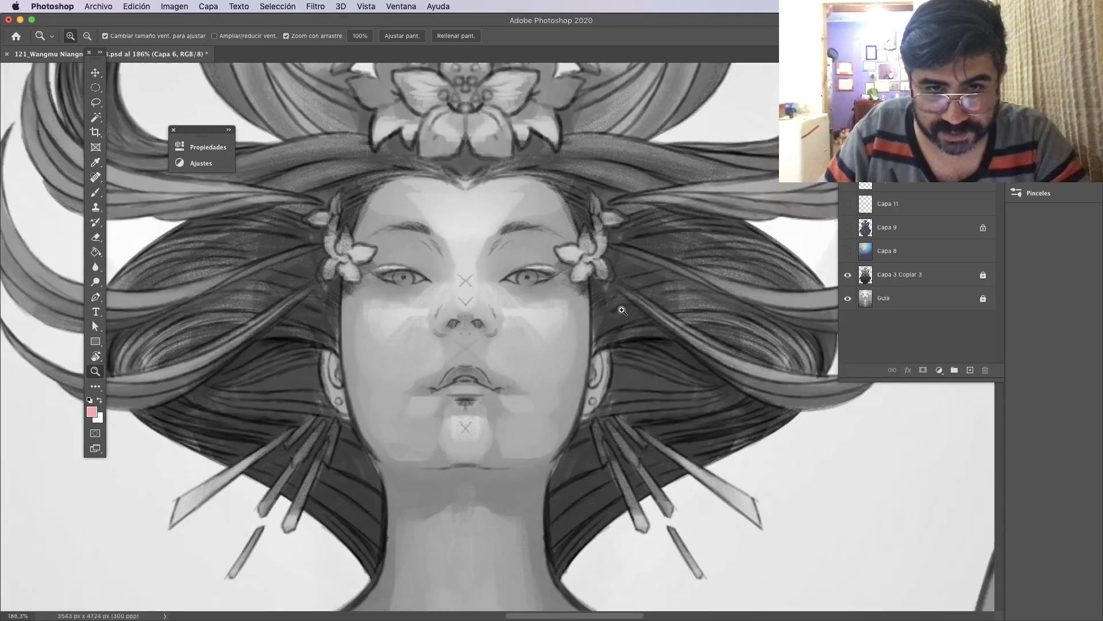
drag(637, 313, 568, 316)
drag(641, 394, 543, 251)
drag(610, 292, 592, 292)
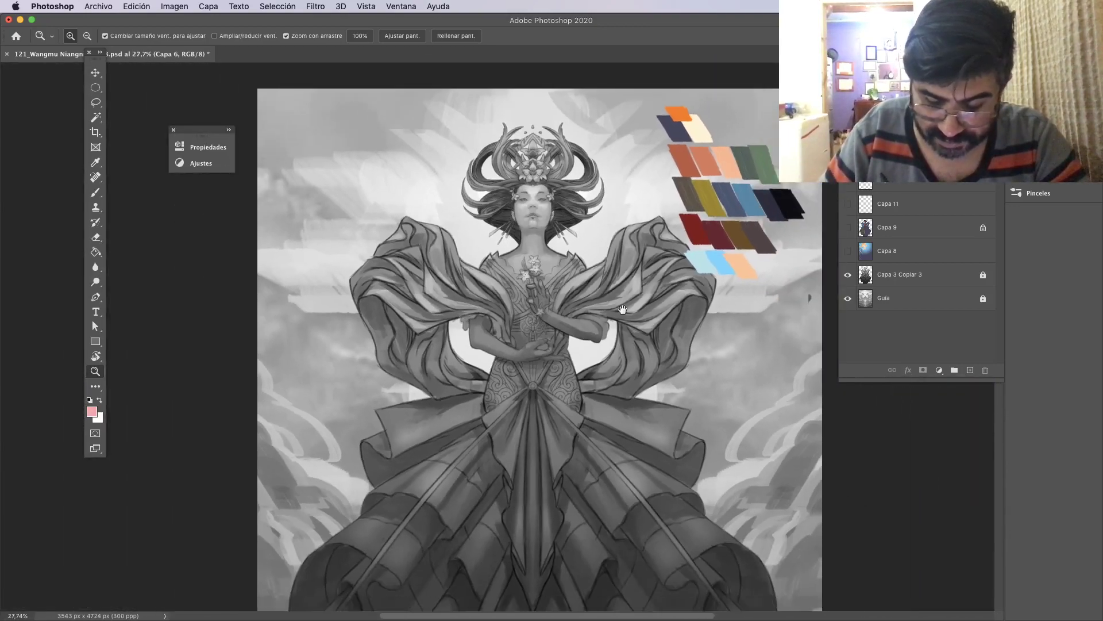
drag(632, 327, 571, 270)
drag(632, 449, 596, 382)
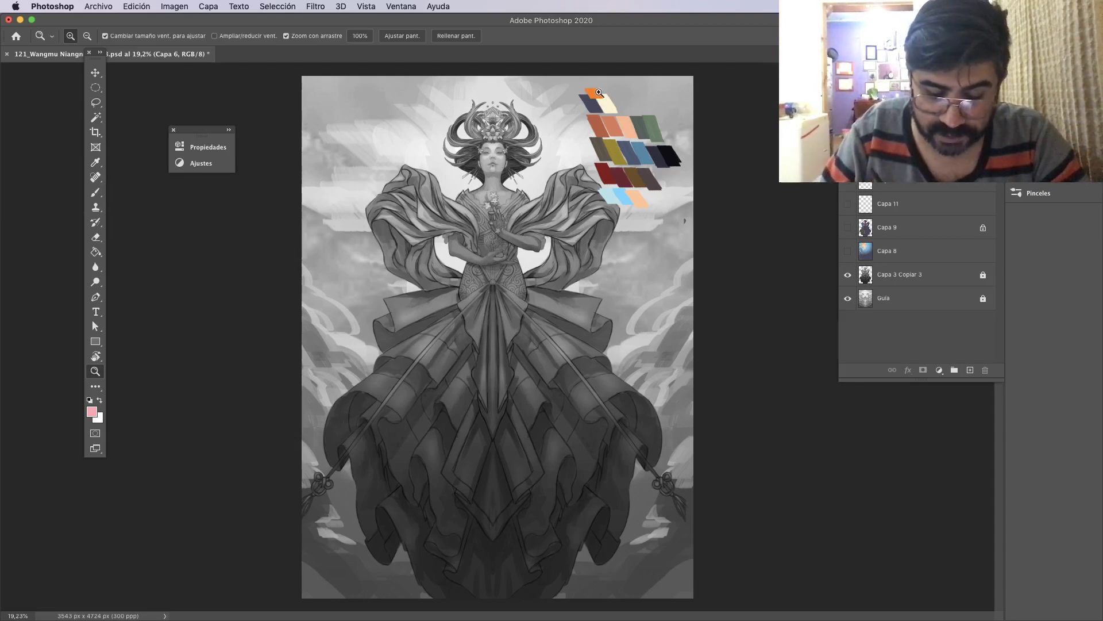
Examine the colour palette swatches beside the headdress up close and in relation to the grey figure.
drag(599, 92, 651, 156)
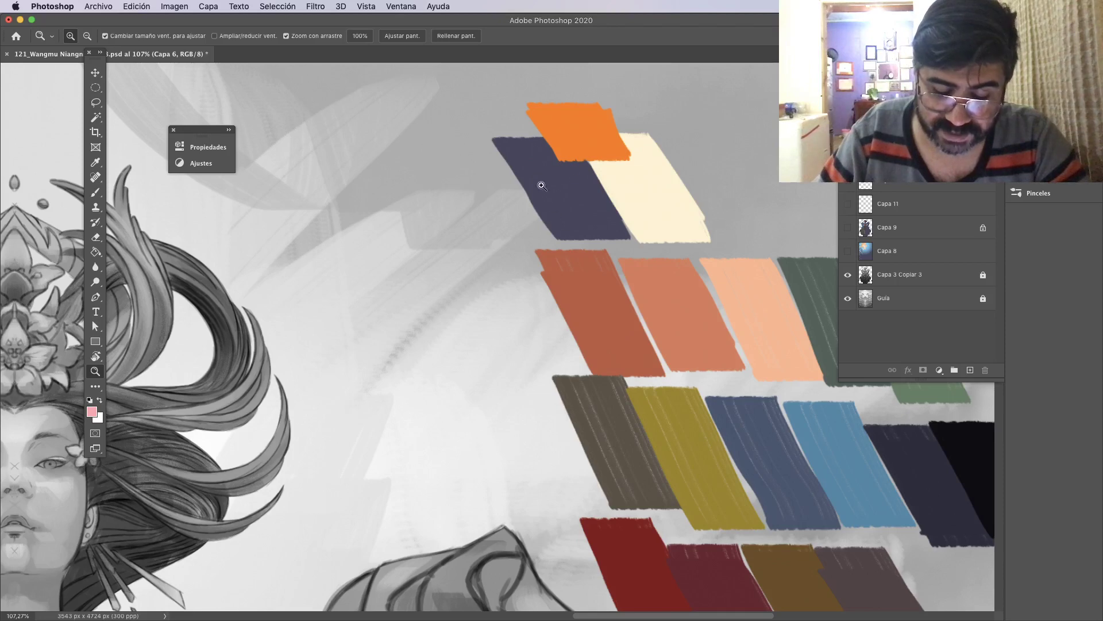
scroll(665, 222, down, 5)
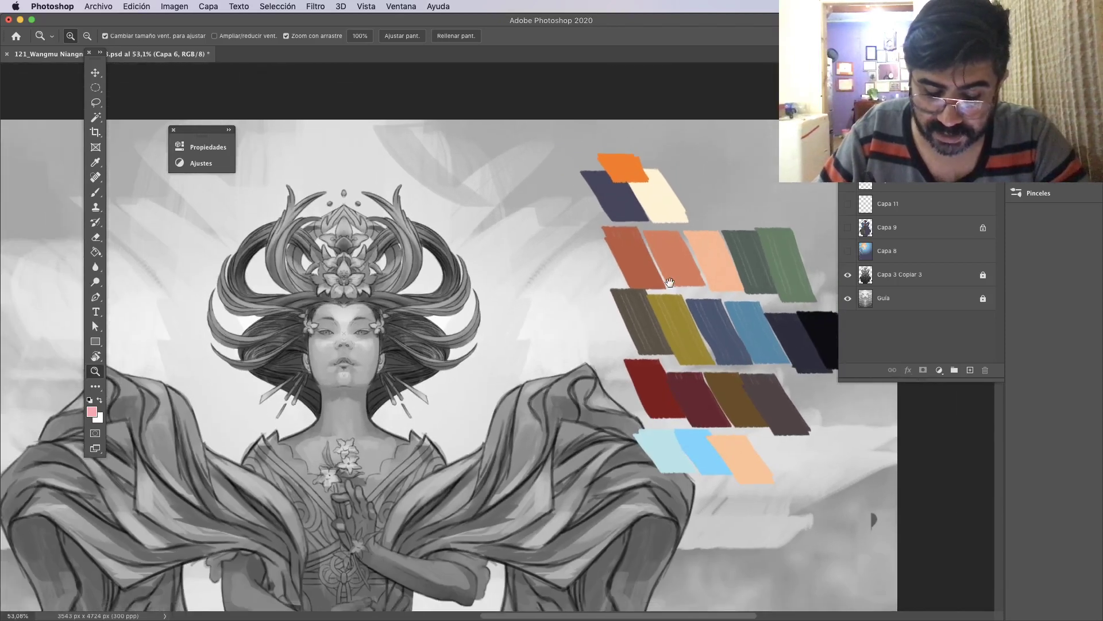
scroll(669, 225, down, 4)
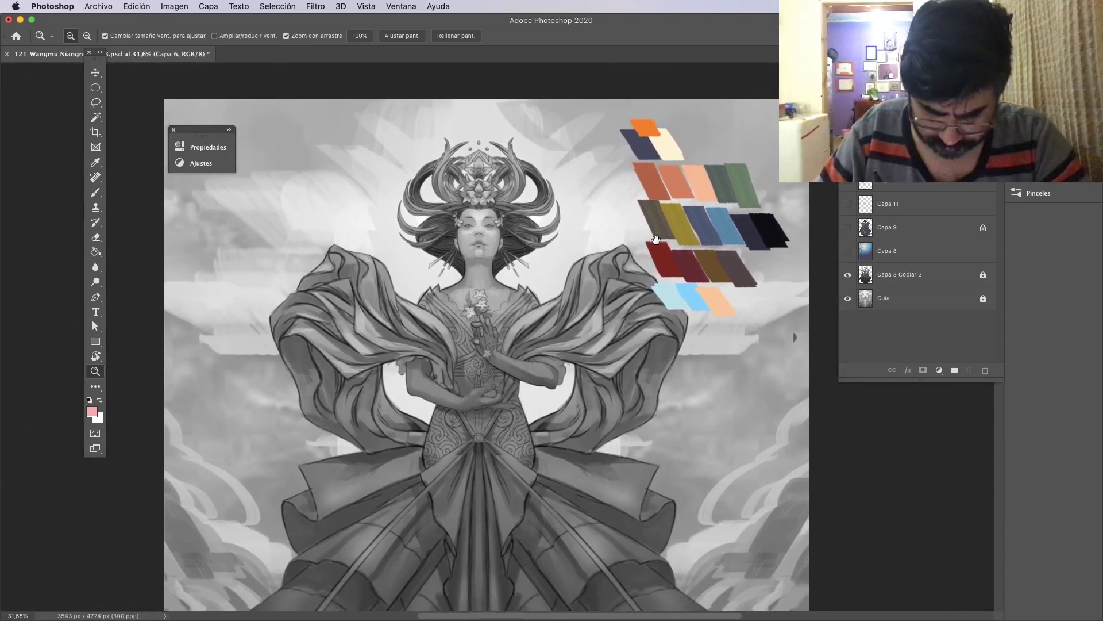
scroll(661, 226, down, 2)
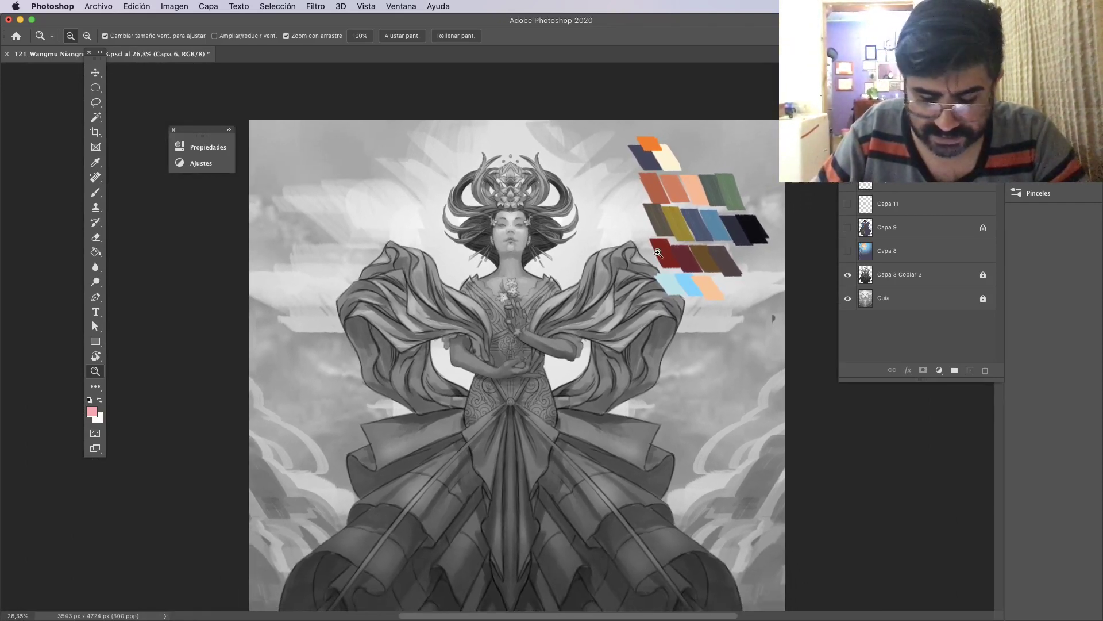
Sample the cream swatch beneath the orange one in the colour palette as the foreground colour.
scroll(667, 149, up, 3)
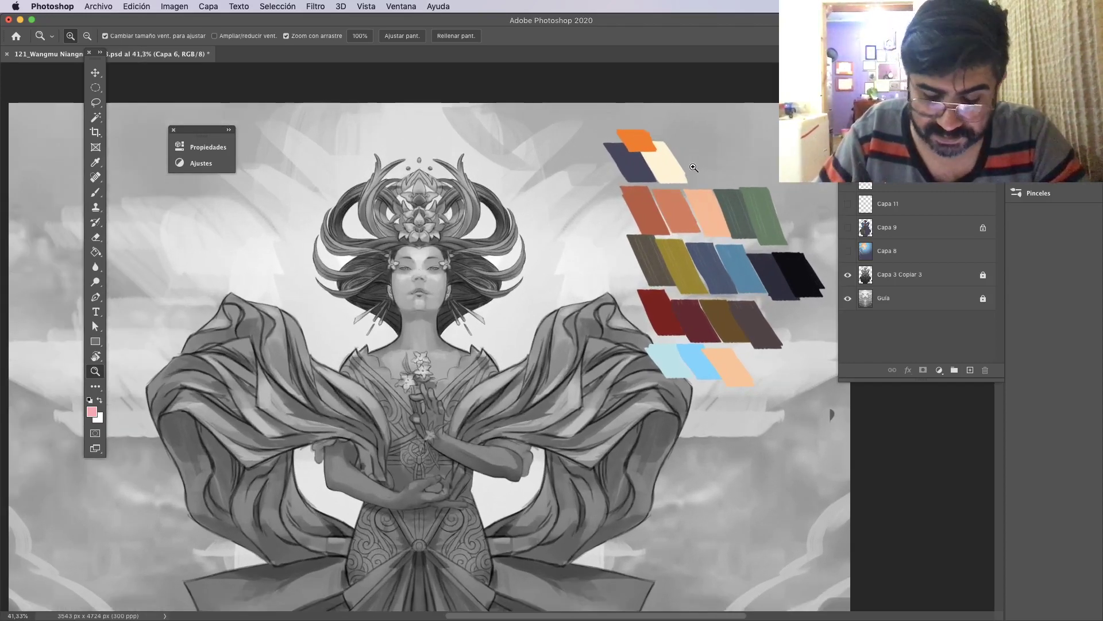
scroll(694, 167, up, 4)
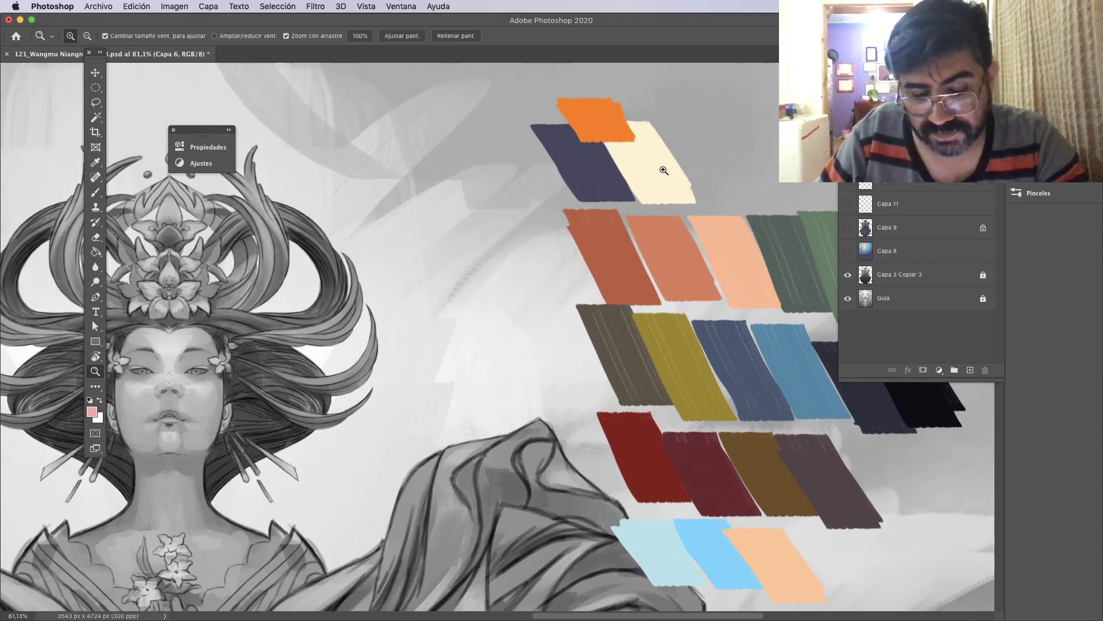
key(i)
click(654, 160)
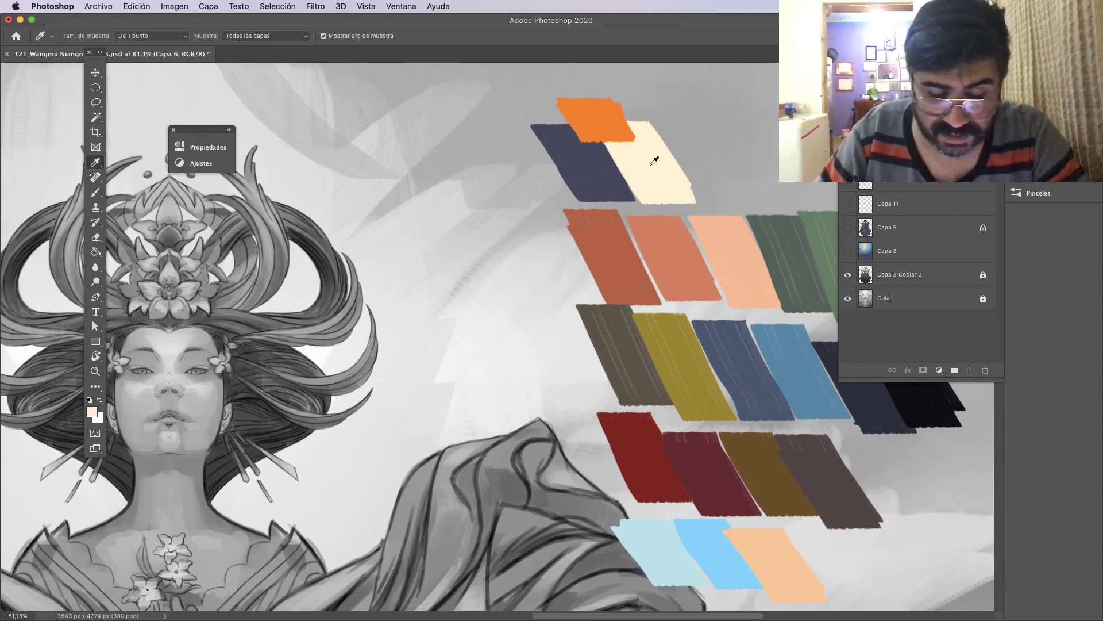
click(661, 149)
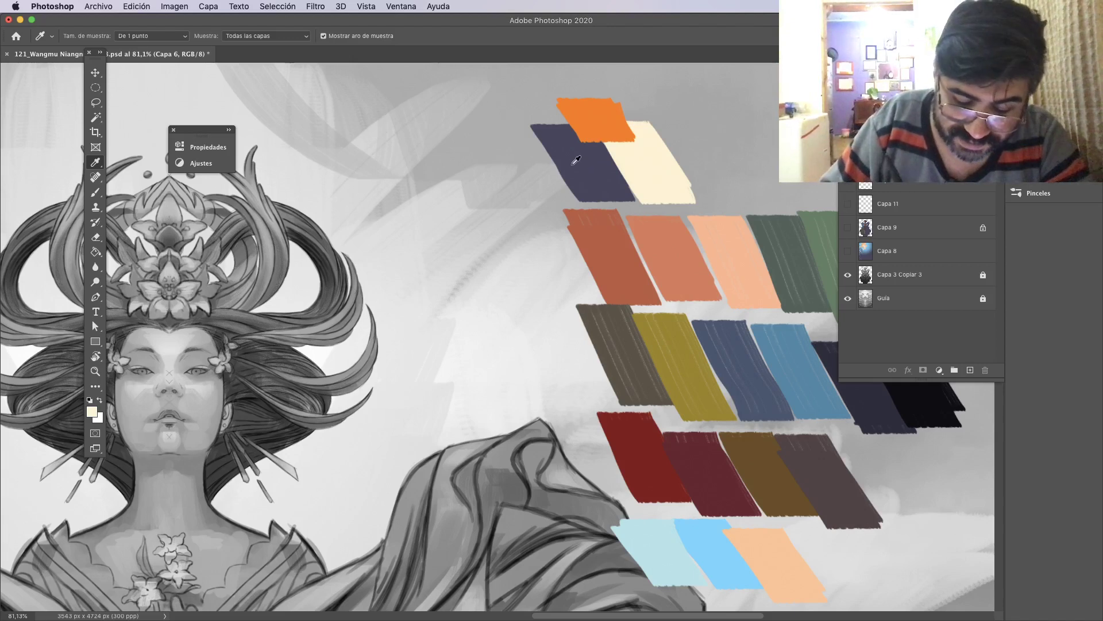
Sample the dark indigo and cream swatches beneath the orange one alternately as the foreground colour, ending on the indigo.
click(582, 159)
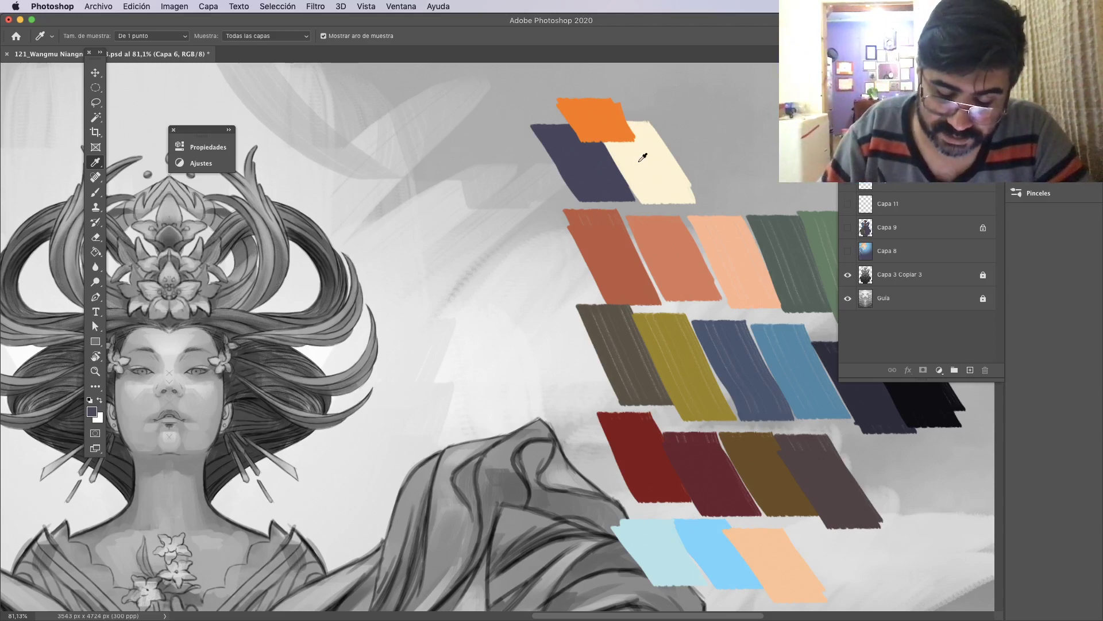
click(642, 155)
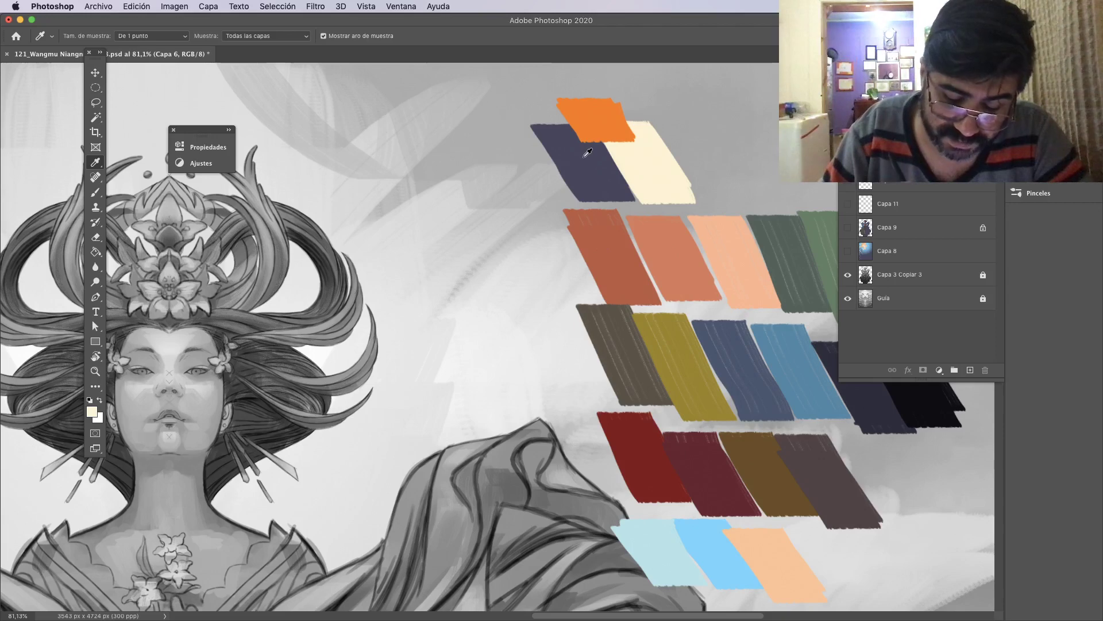
click(586, 155)
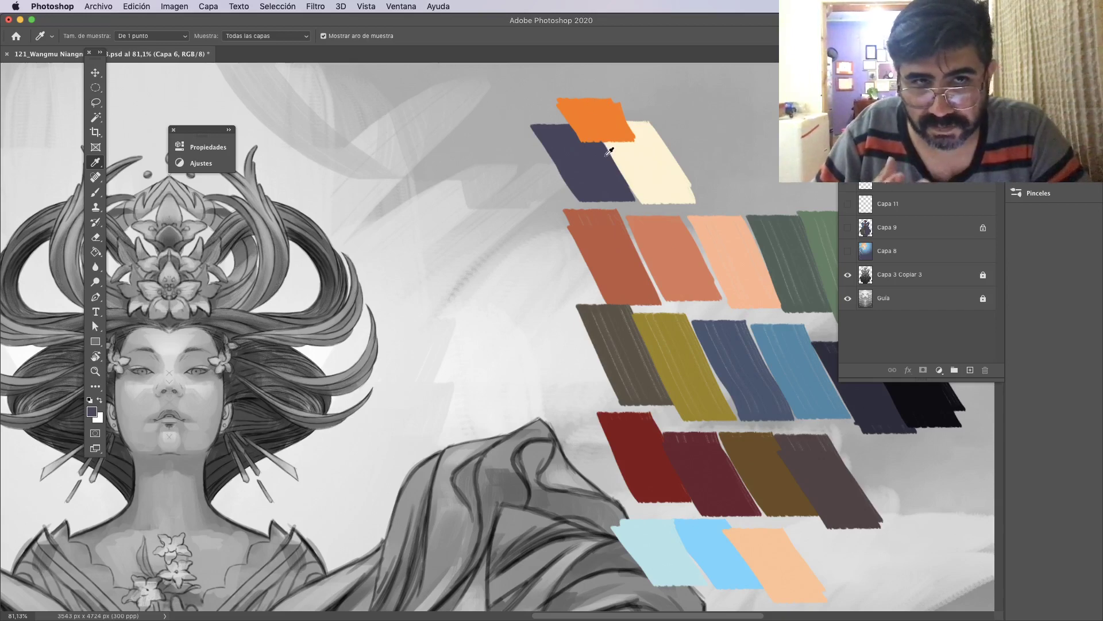
Examine the goddess's grey robes and skirt in relation to the whole set of colour palette swatches.
key(z)
drag(687, 155, 644, 156)
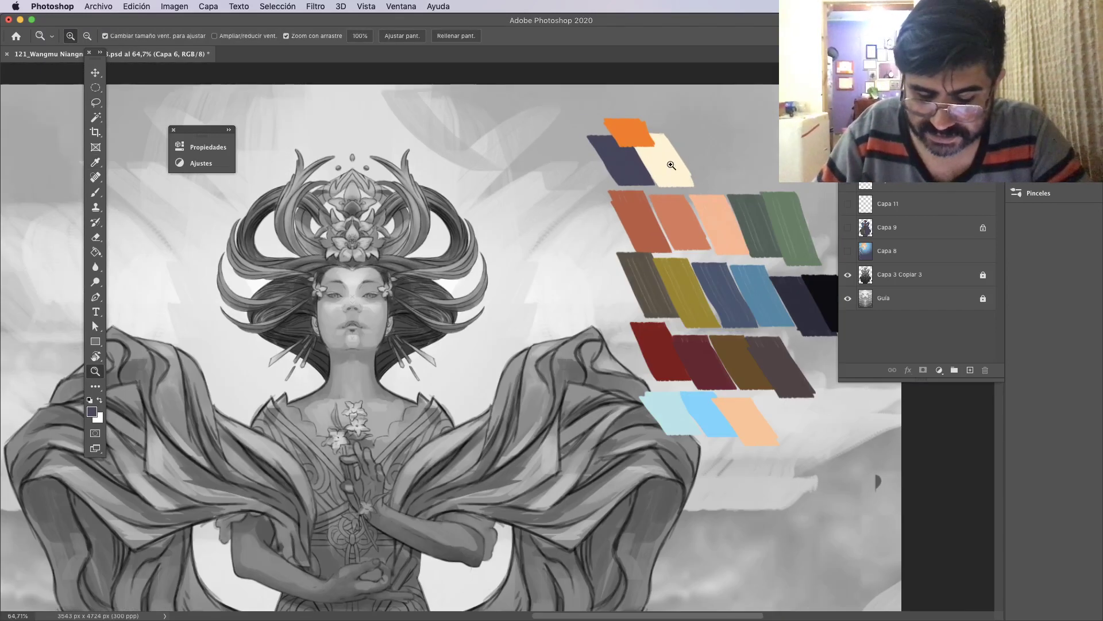
drag(731, 226, 603, 124)
drag(749, 141, 711, 152)
drag(639, 318, 710, 360)
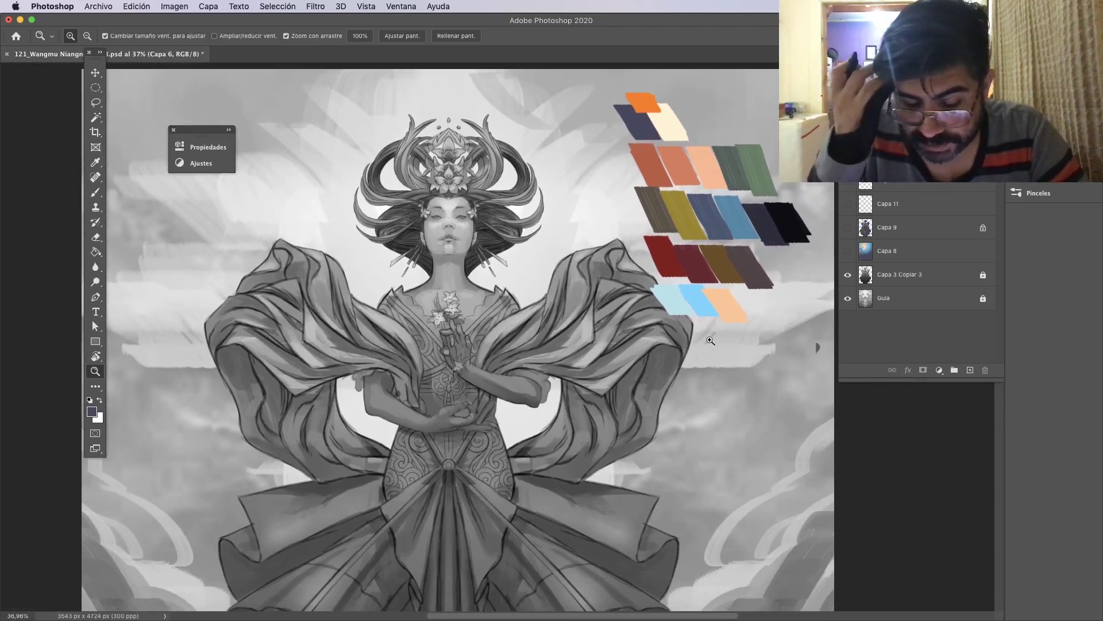
drag(710, 341, 688, 325)
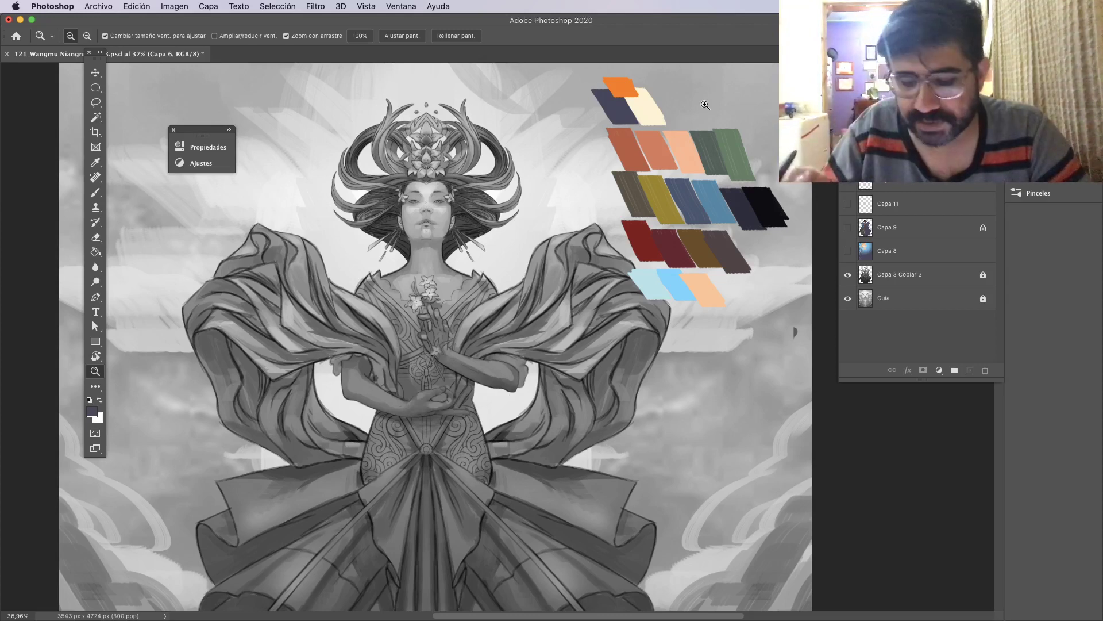
drag(704, 332, 715, 300)
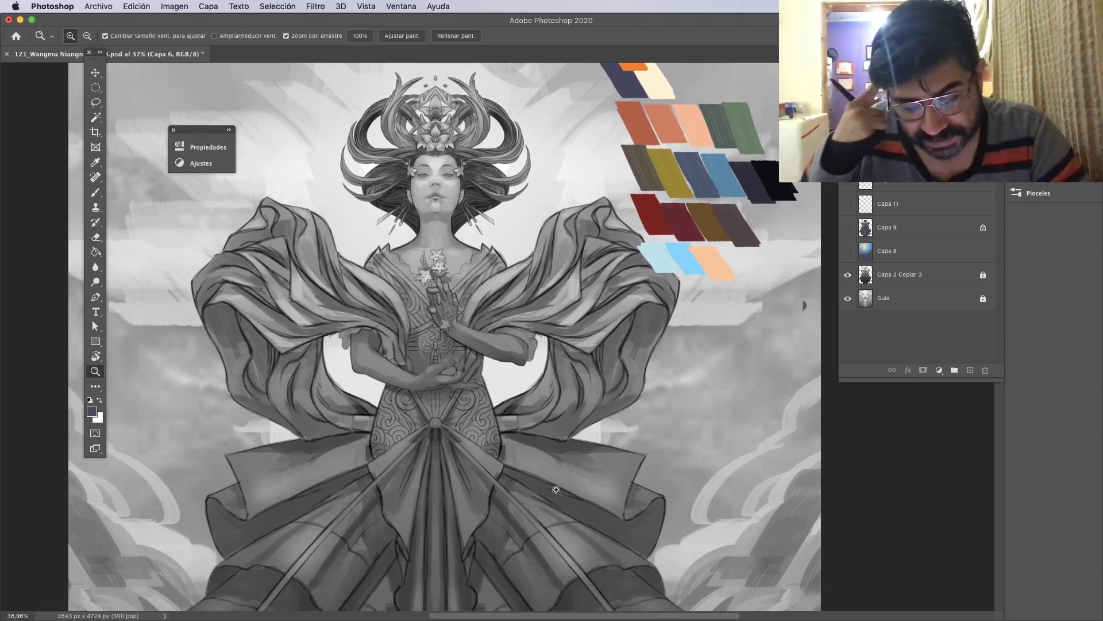
drag(736, 187, 731, 223)
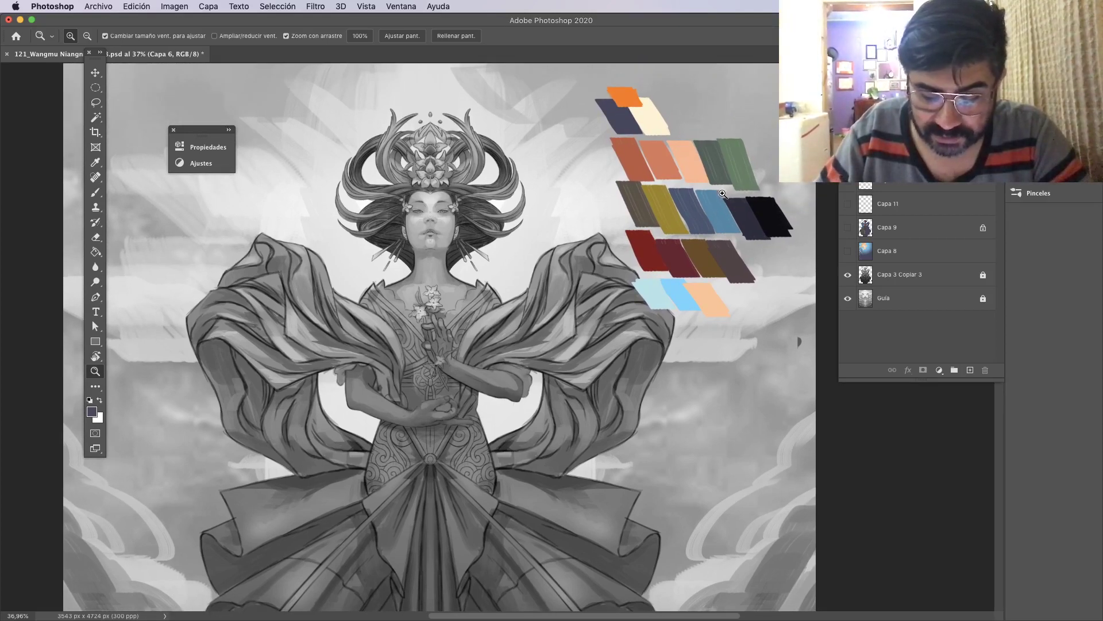
Sample the coral swatch, swap it to the background colour, and sample the dark indigo swatch as the foreground colour.
key(i)
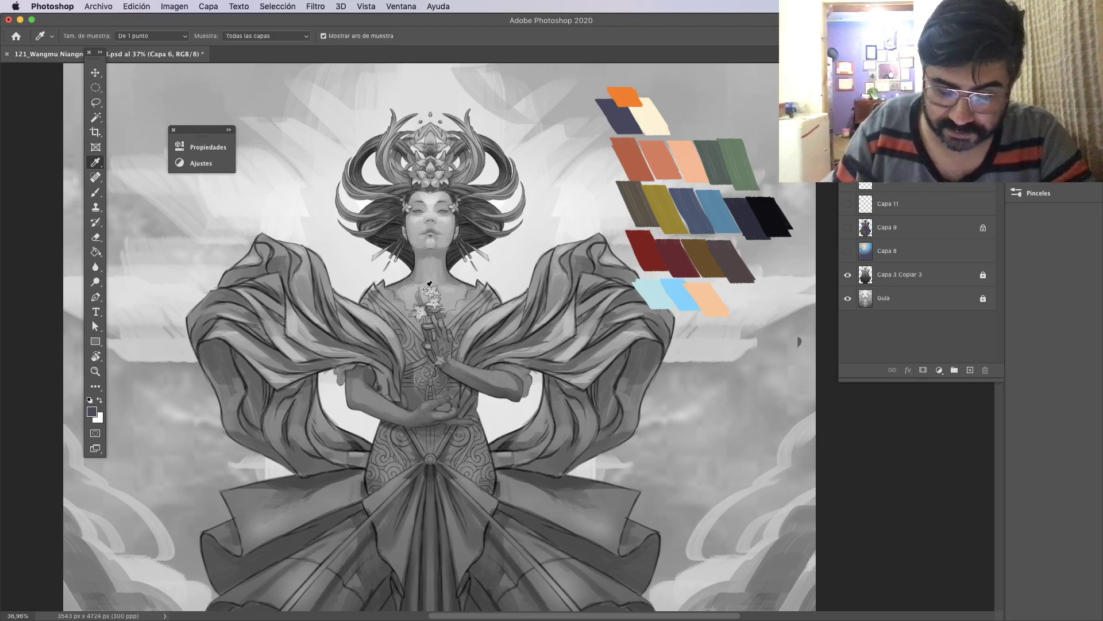
click(659, 153)
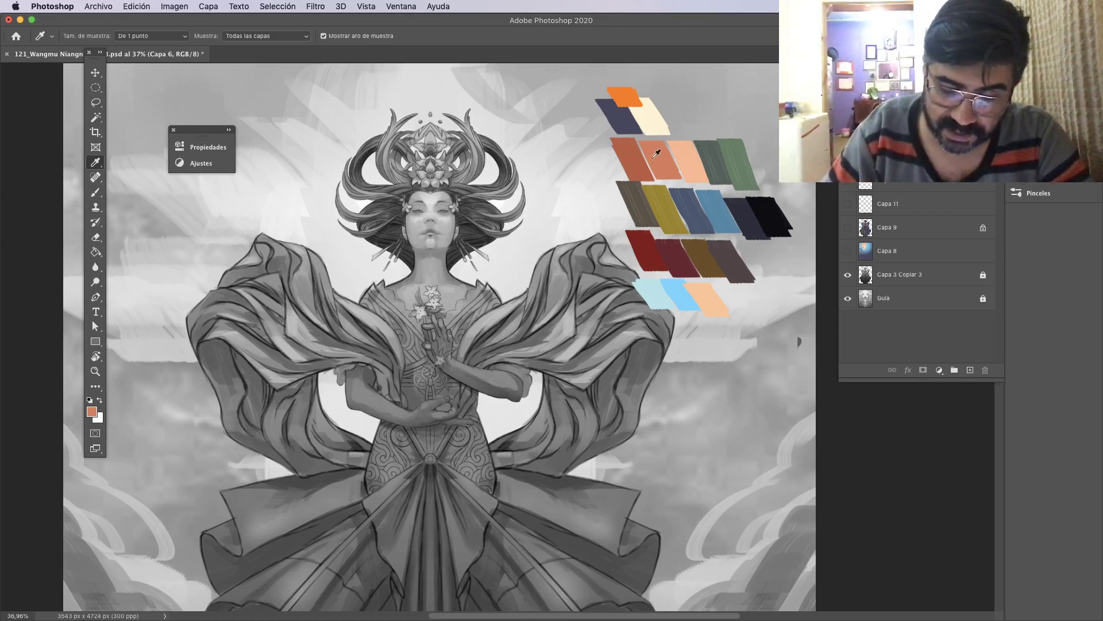
click(655, 154)
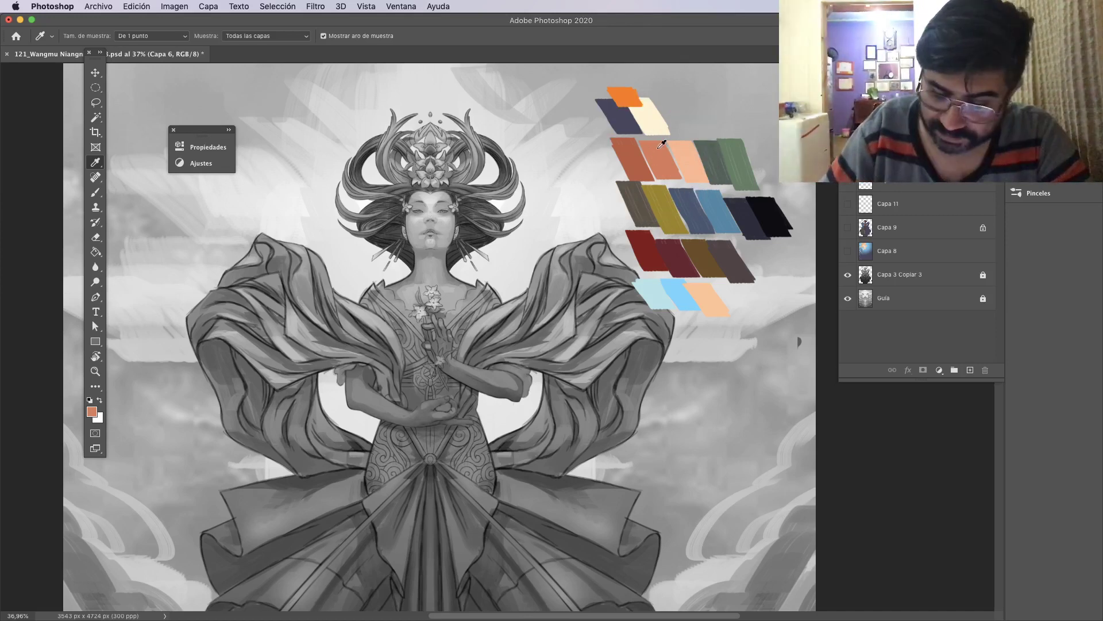
click(659, 152)
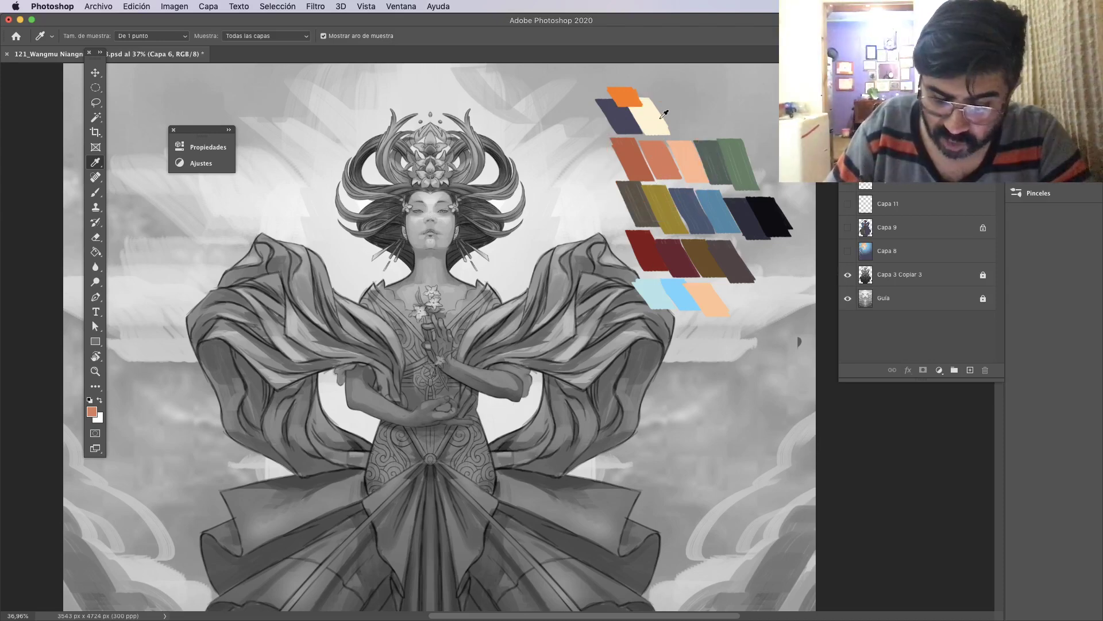
key(x)
click(626, 118)
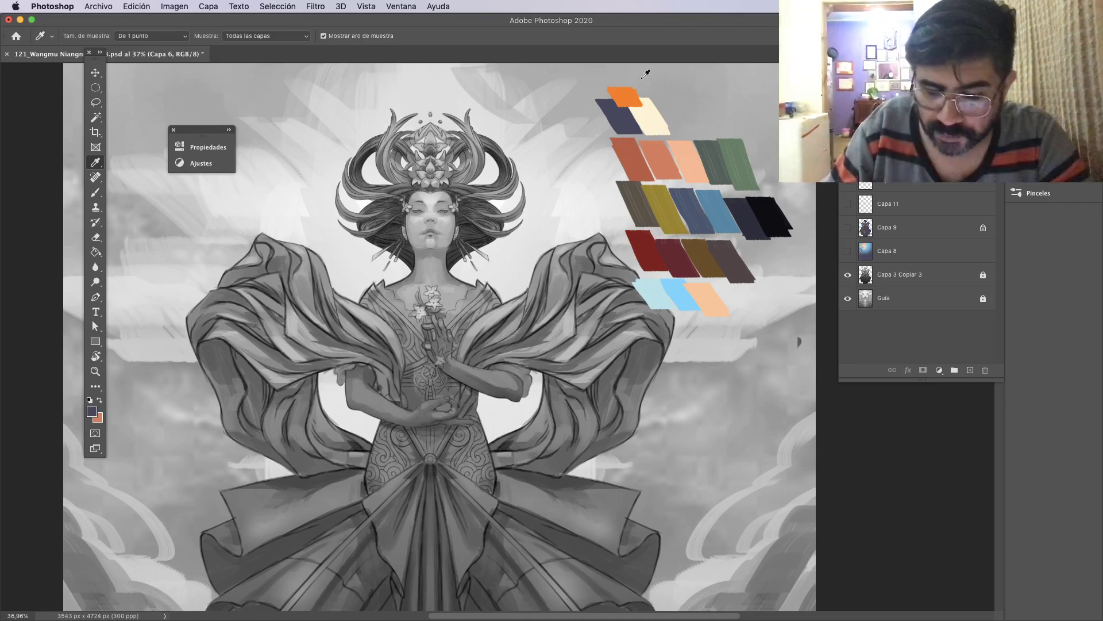
Sample the terracotta, coral, peach and cream palette swatches in turn as the foreground colour.
click(632, 149)
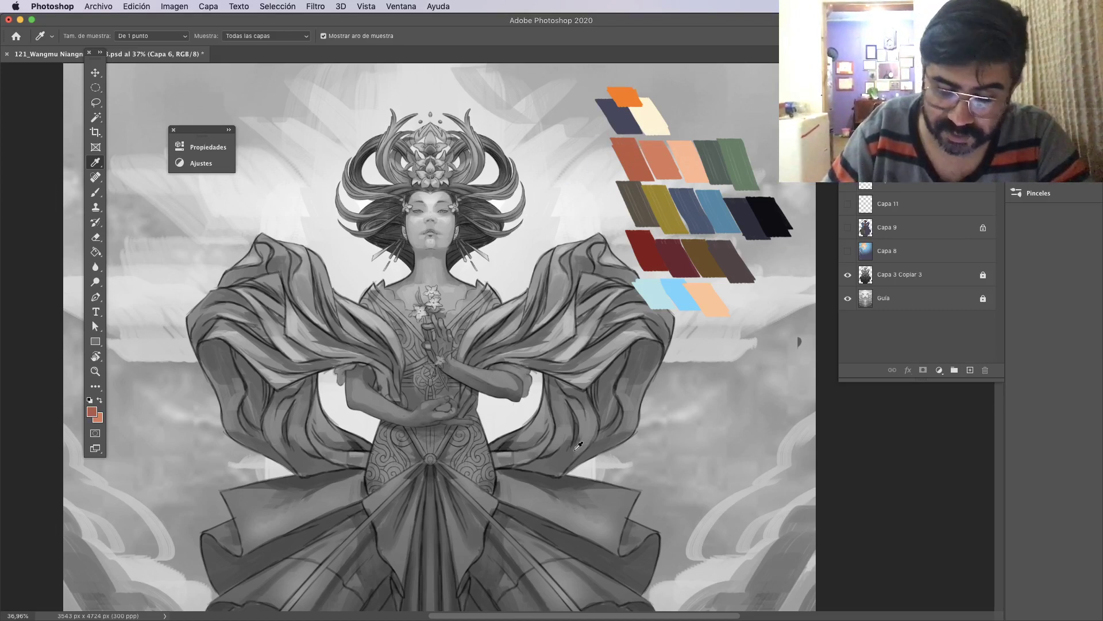
click(660, 147)
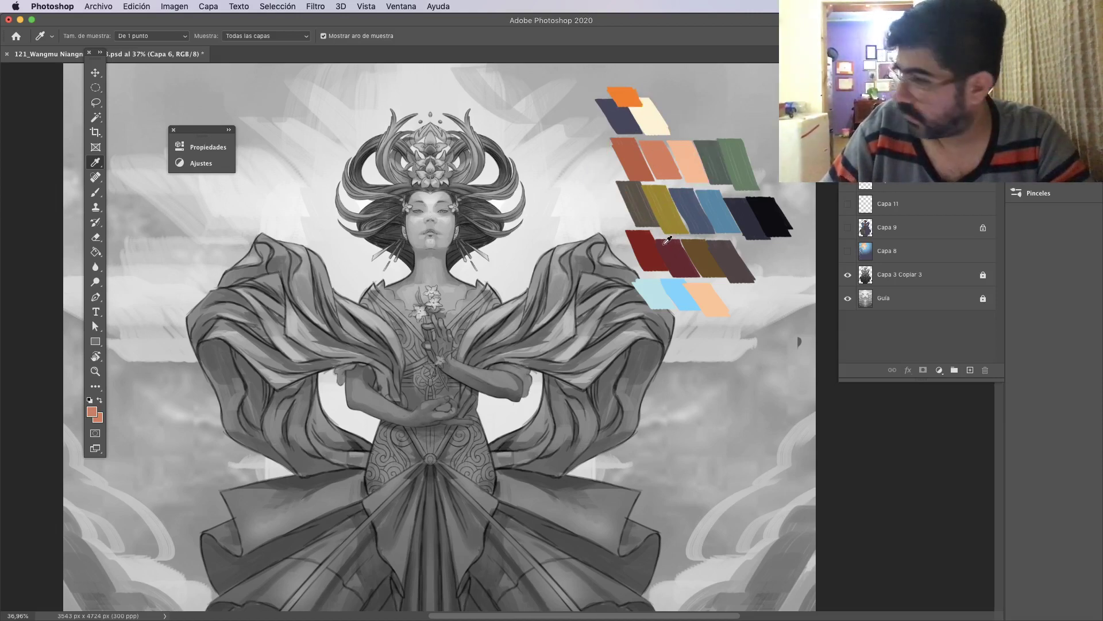
click(692, 151)
click(692, 154)
click(658, 152)
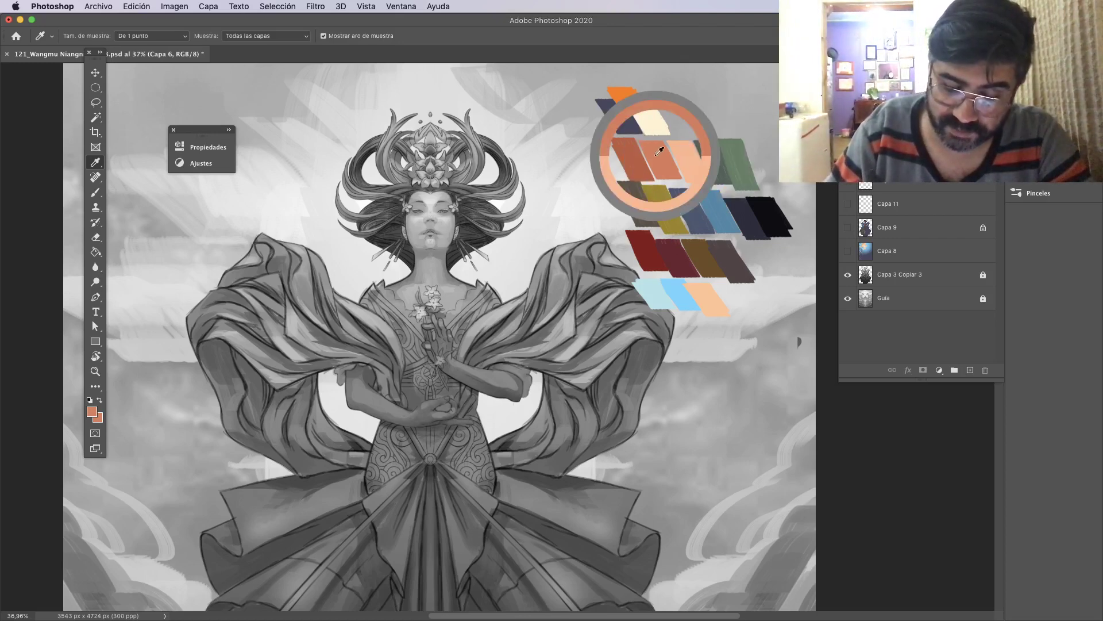
click(657, 117)
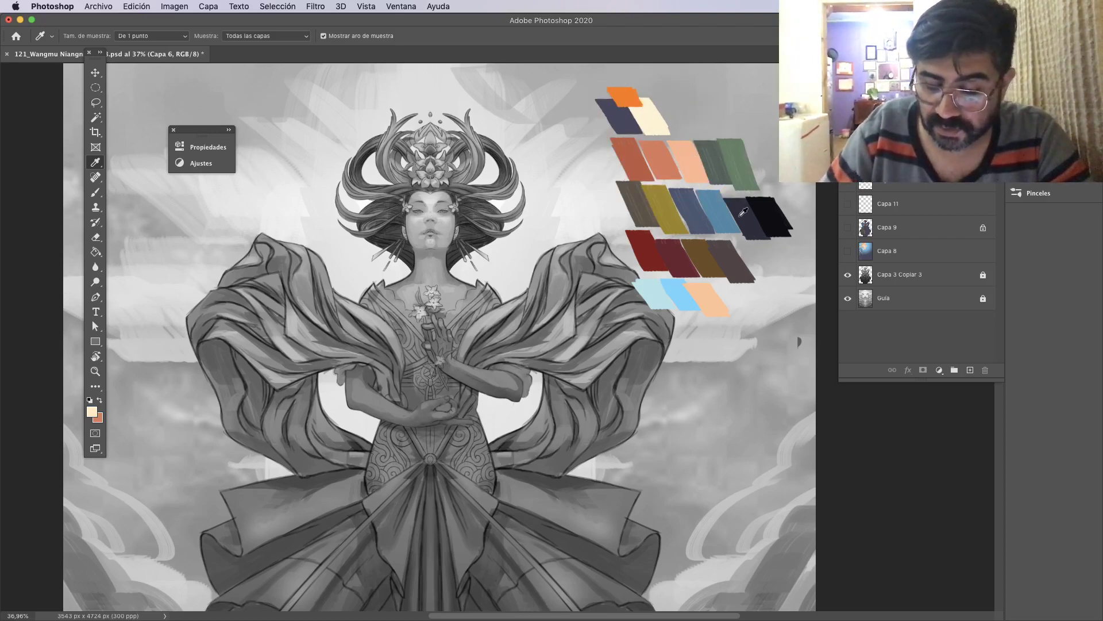
Sample the bright sky-blue swatch in the lowest row of the palette as the foreground colour.
scroll(743, 212, right, 3)
scroll(743, 213, up, 1)
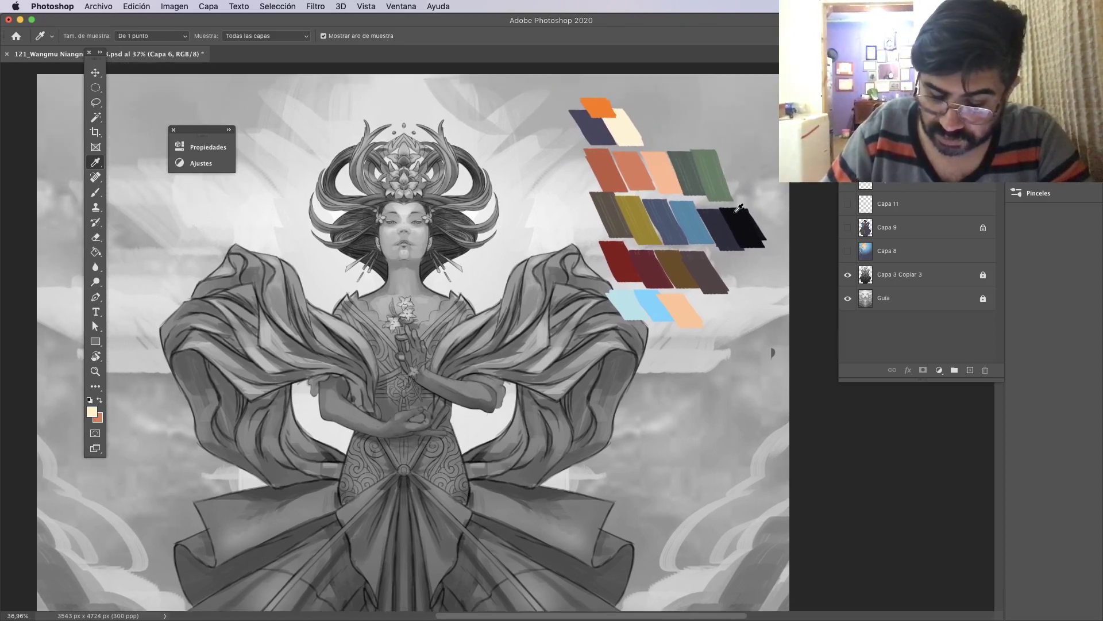
scroll(731, 277, left, 3)
scroll(731, 277, down, 1)
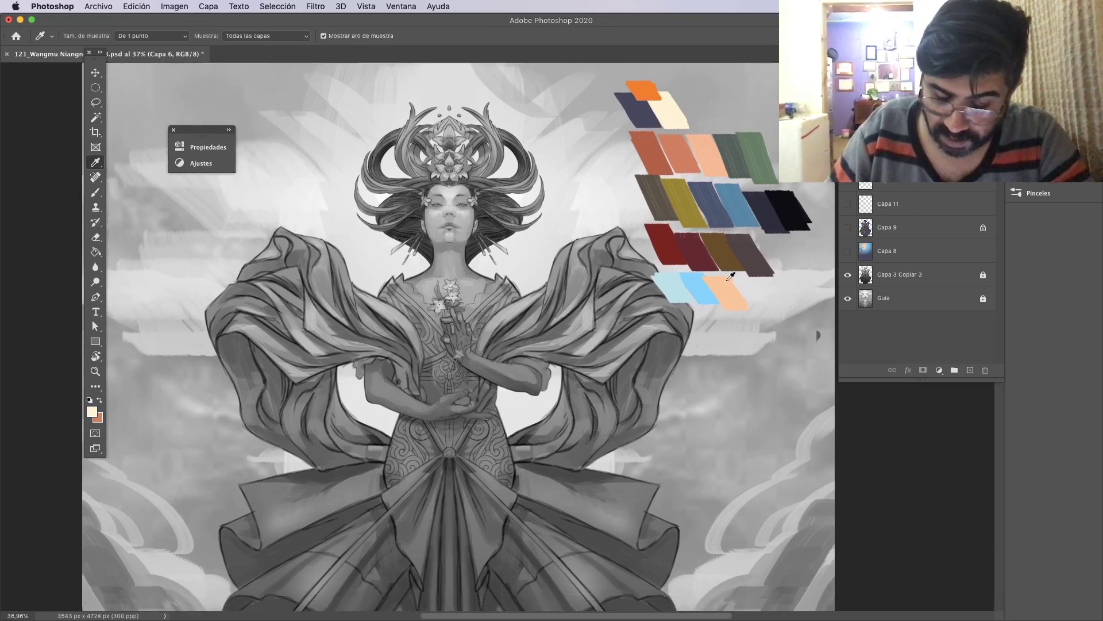
key(z)
scroll(730, 267, down, 3)
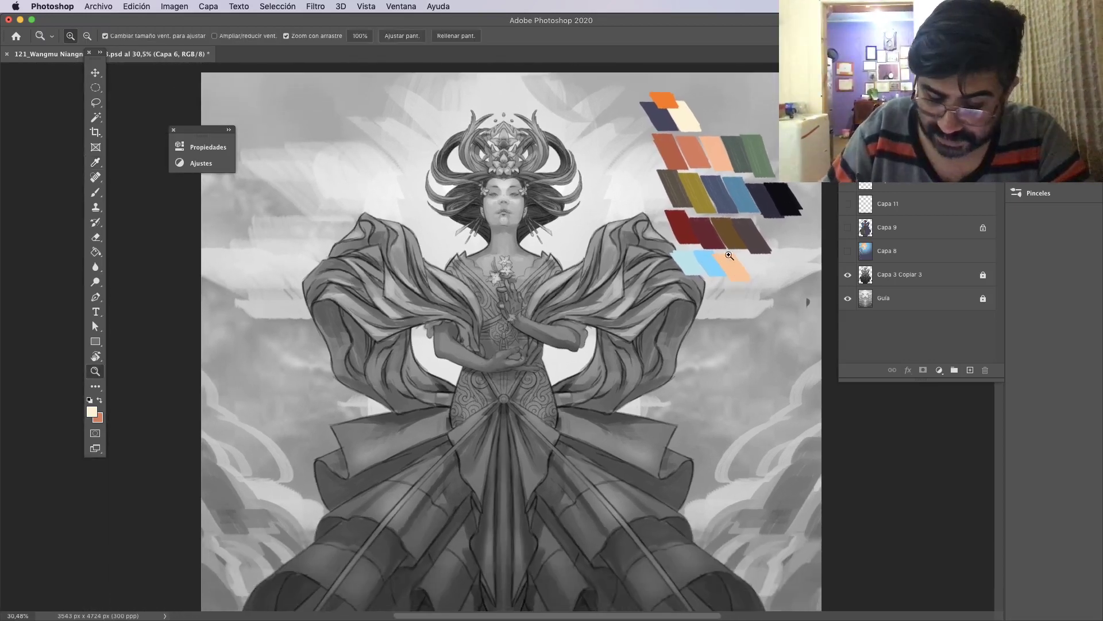
scroll(729, 255, right, 2)
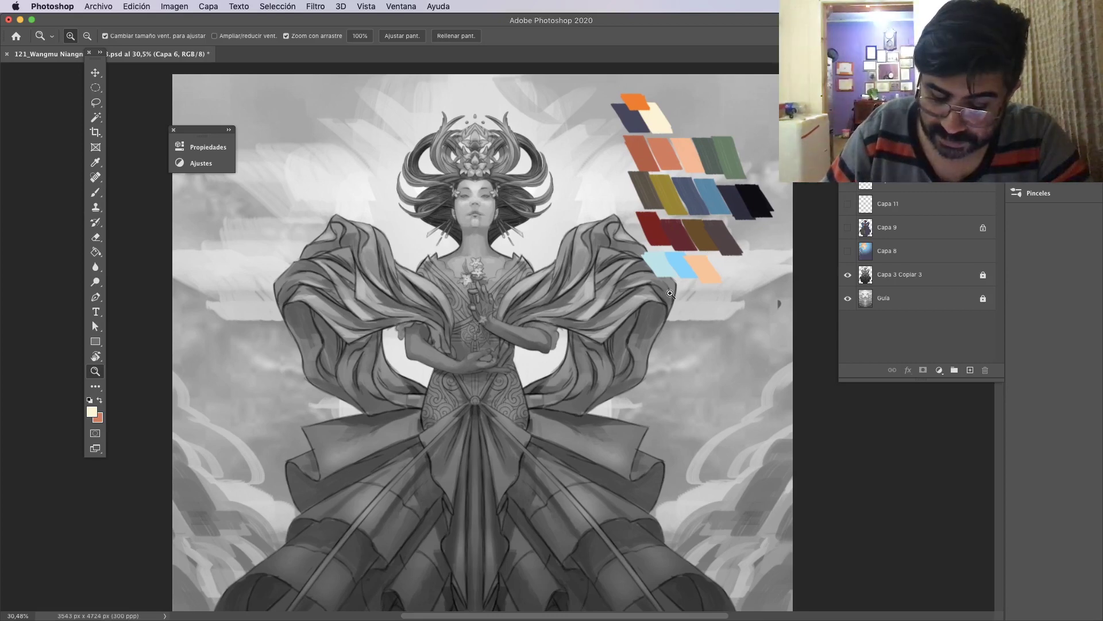
scroll(681, 268, up, 3)
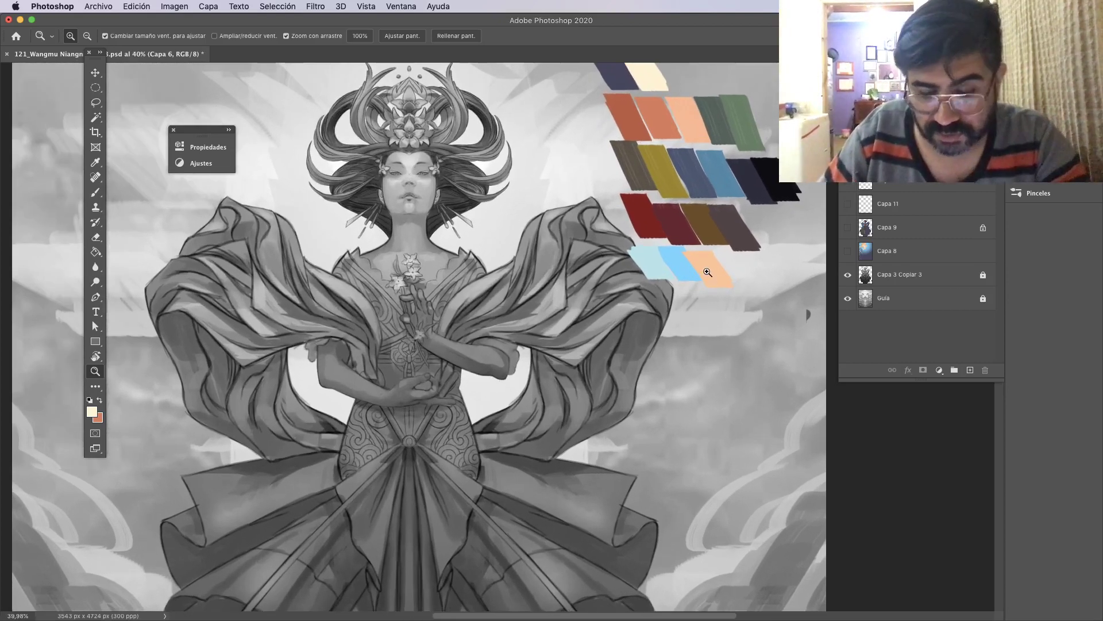
key(i)
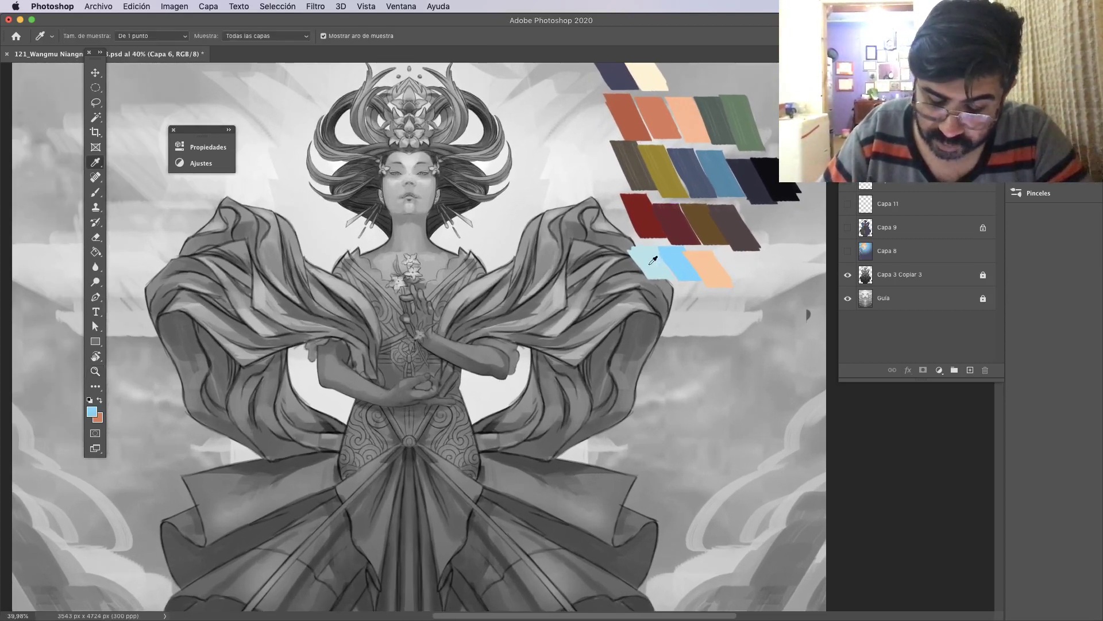
click(679, 262)
Turn on the colour layer Capa 8 and make it the active layer, with most of the illustration in view.
key(z)
scroll(698, 269, down, 3)
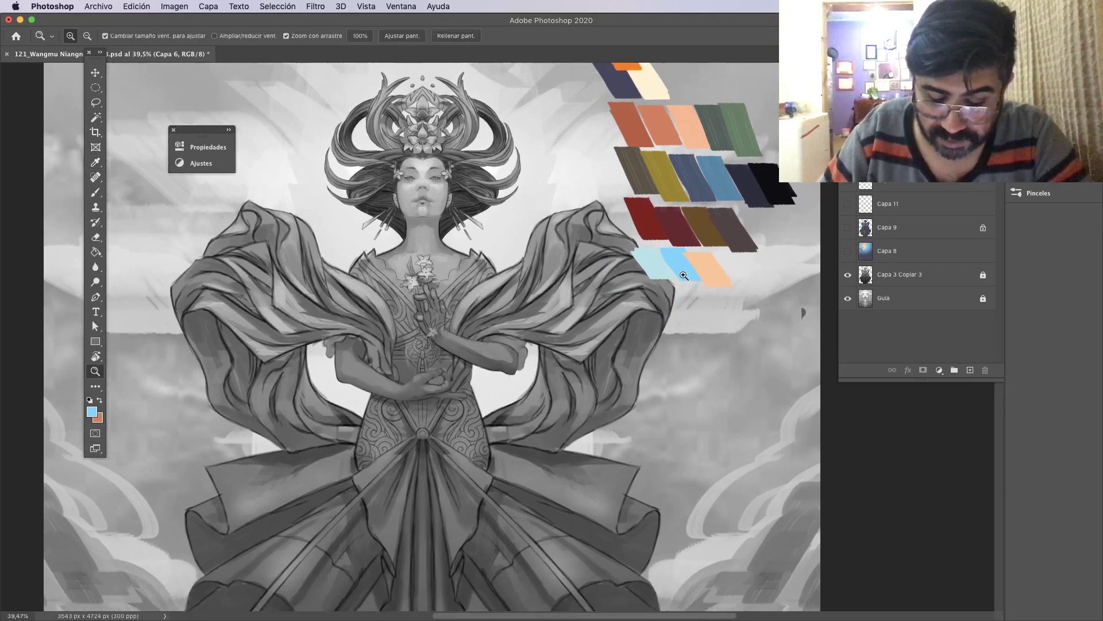
drag(692, 366, 686, 343)
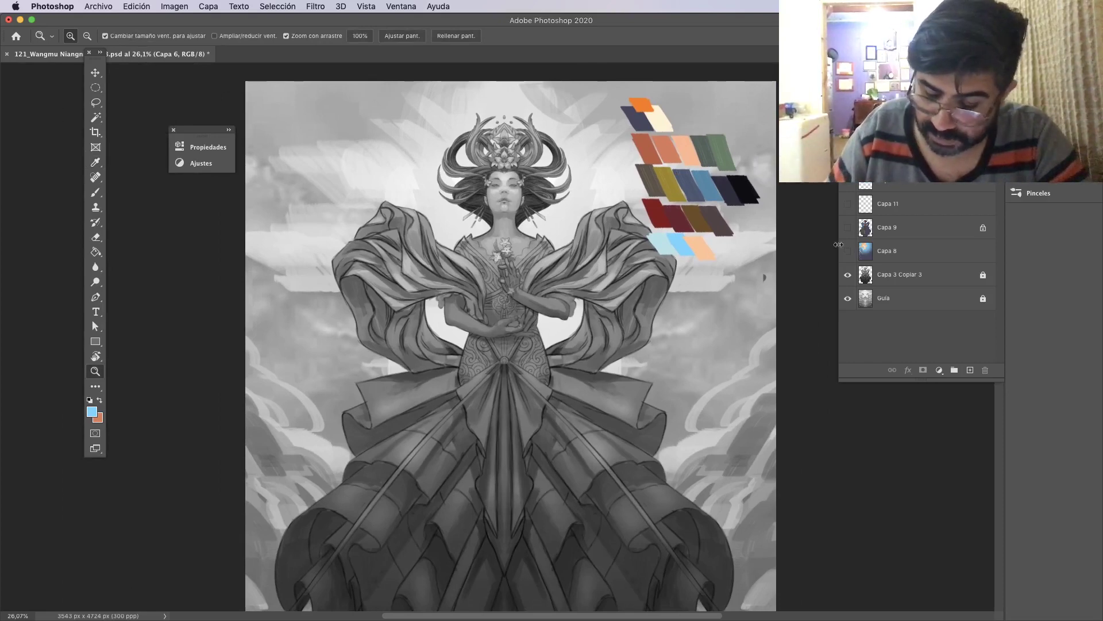
click(847, 252)
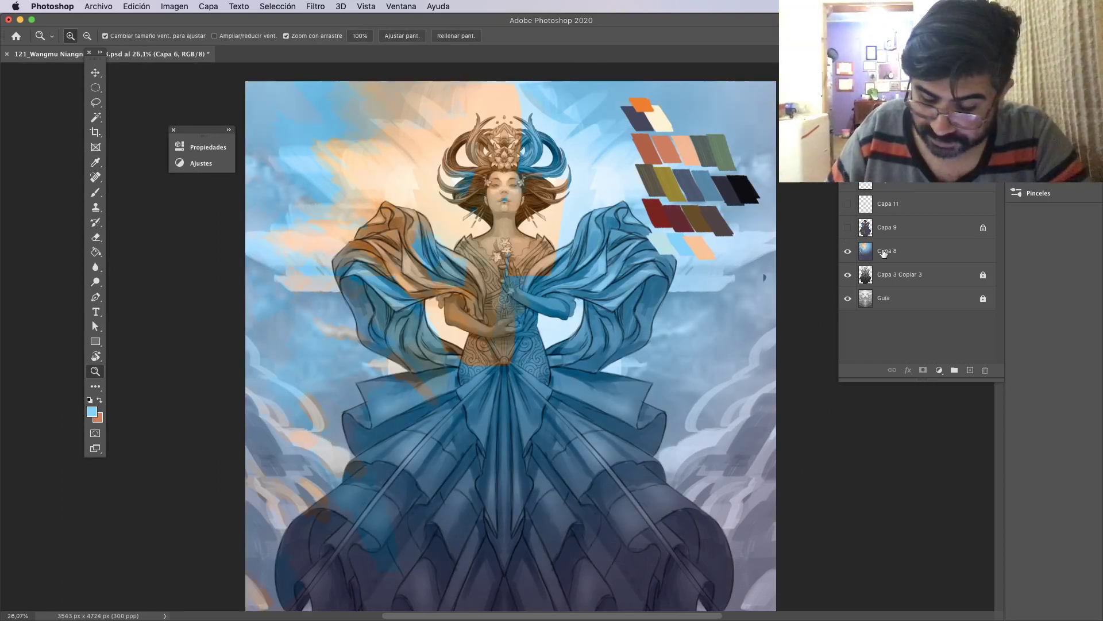
click(867, 252)
scroll(714, 357, down, 3)
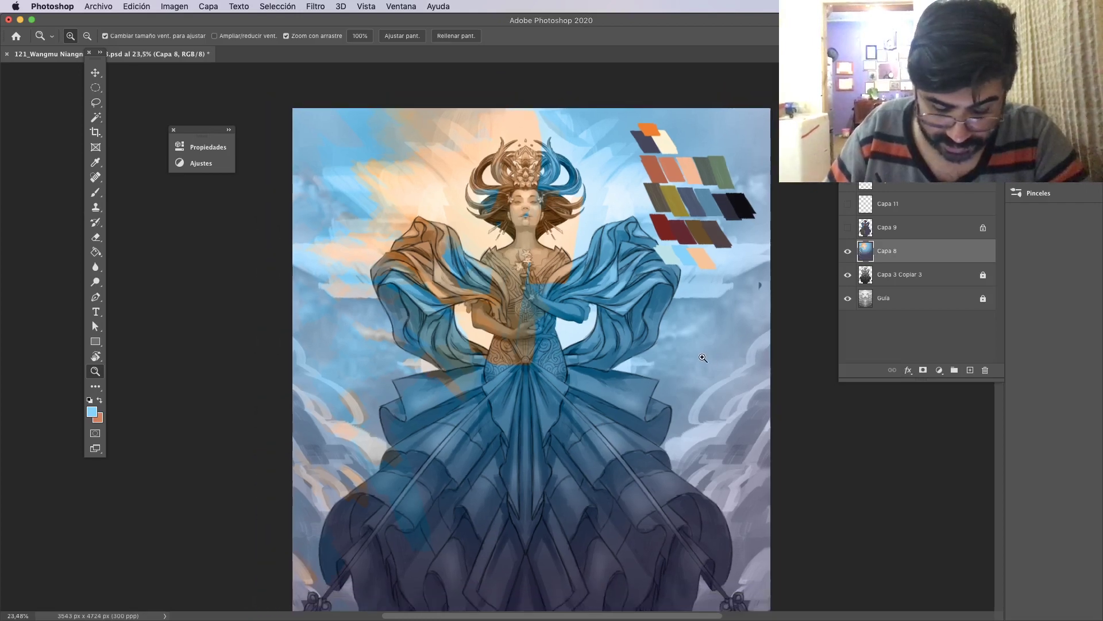
Compare the full greyscale painting with the coloured version by hiding Capa 8 and showing it again.
click(848, 251)
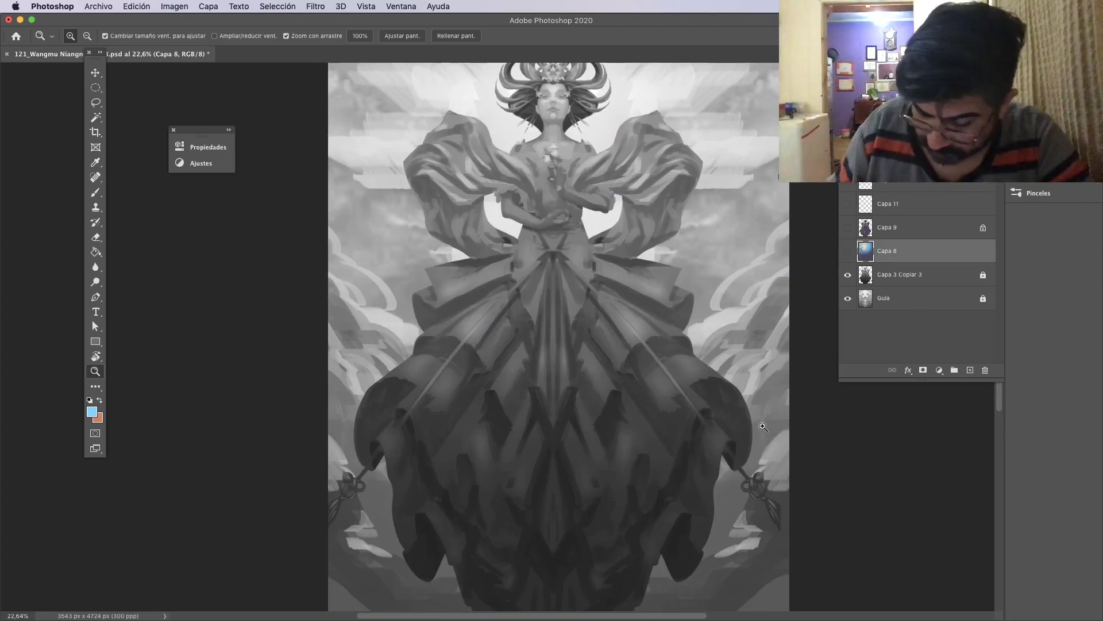
drag(749, 328, 713, 390)
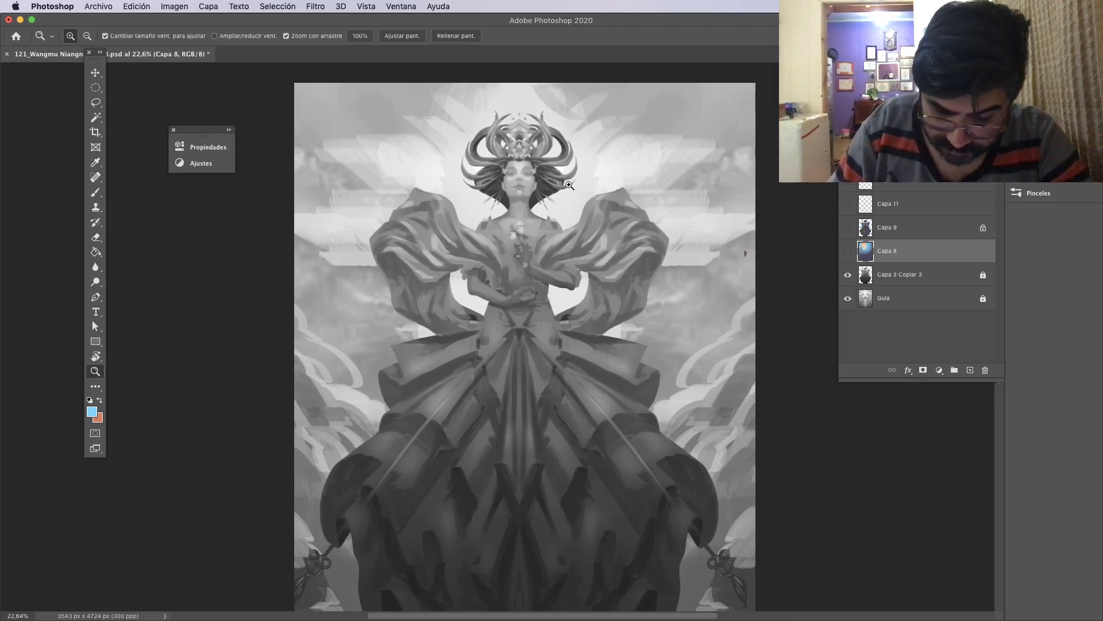
drag(570, 185, 530, 190)
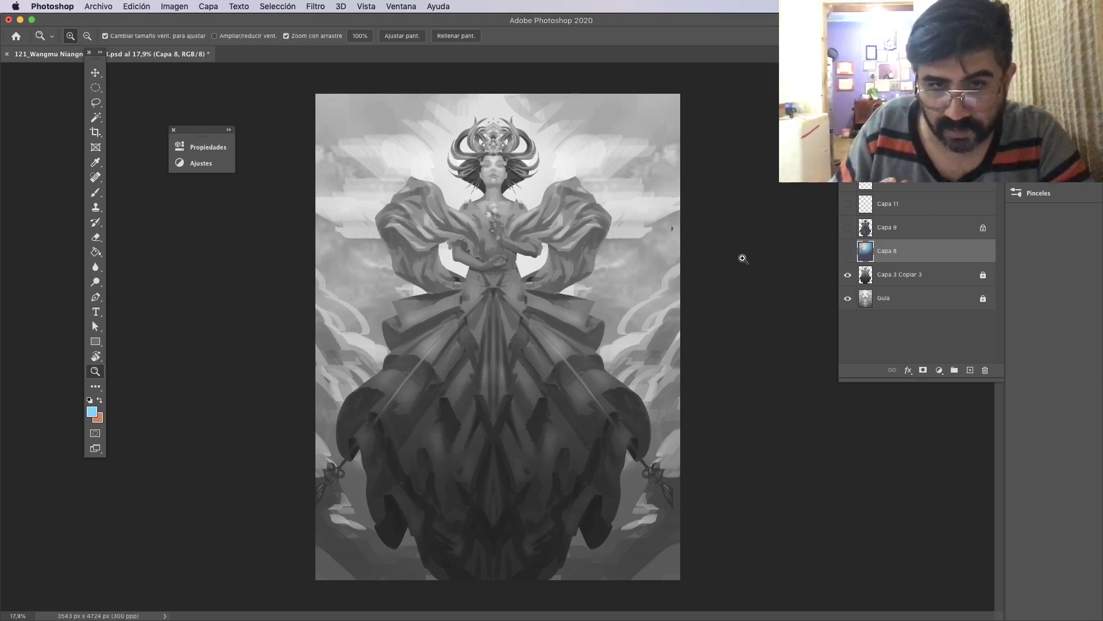
click(849, 252)
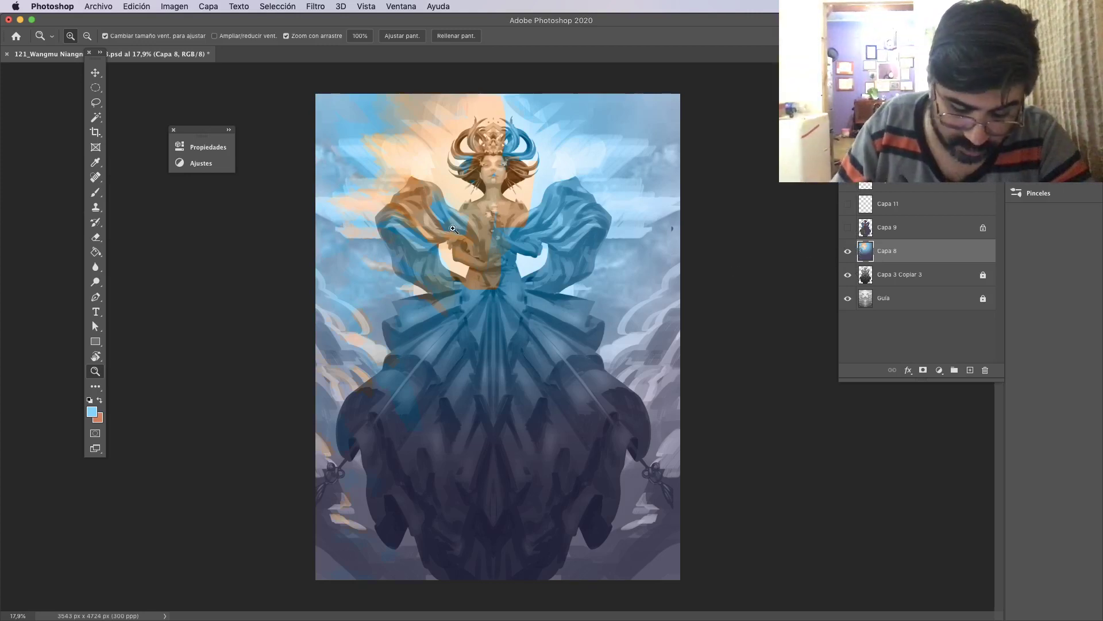
Show the colour palette layer Capa 7 and make Capa 8 the active layer with the Eyedropper tool ready.
click(848, 157)
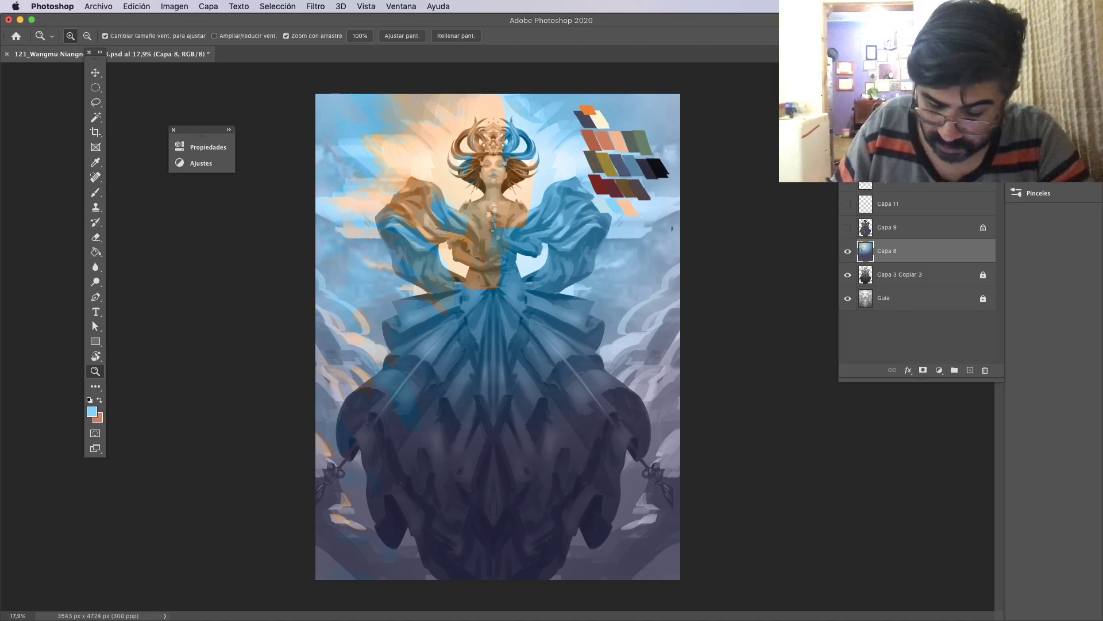
click(888, 156)
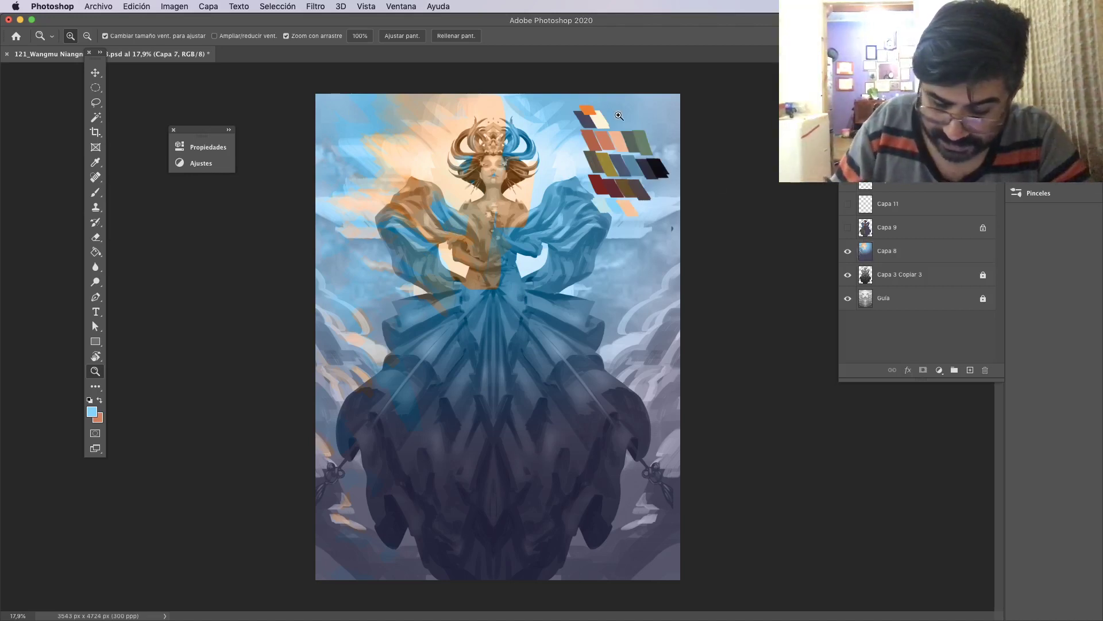
click(868, 256)
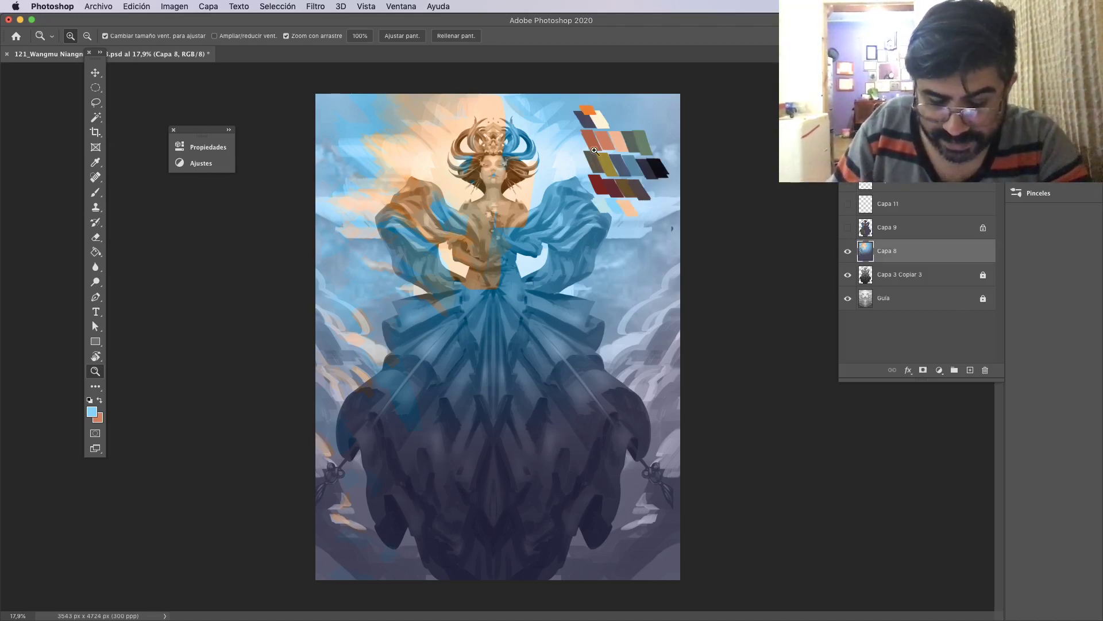
key(i)
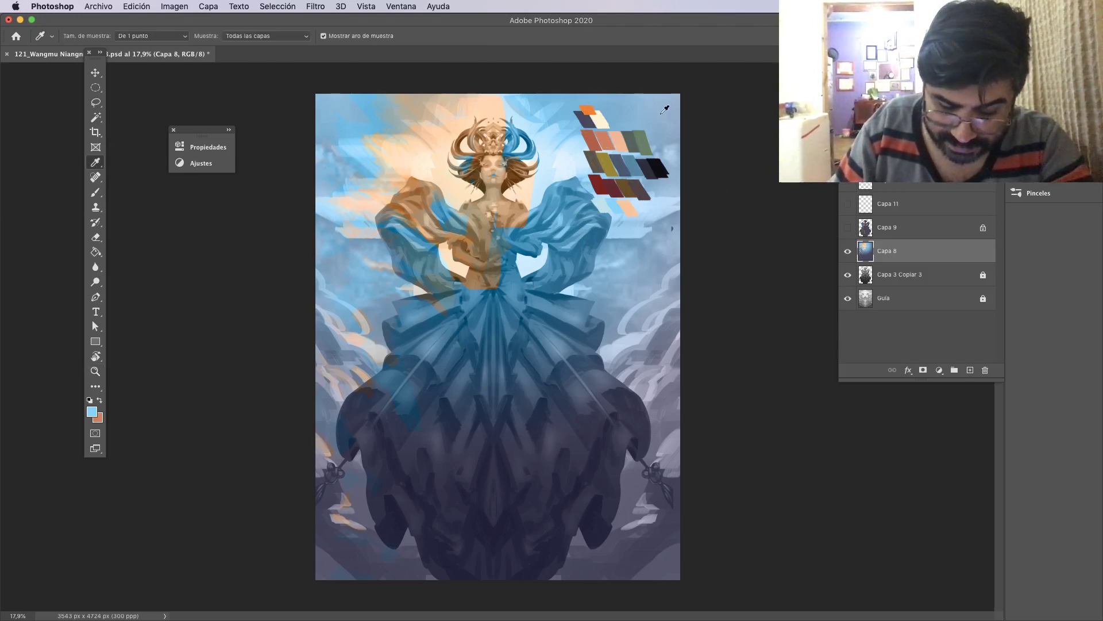
Sample the cream swatch and paint warm light beside the figure's head with a 78 px brush on Capa 8.
click(601, 118)
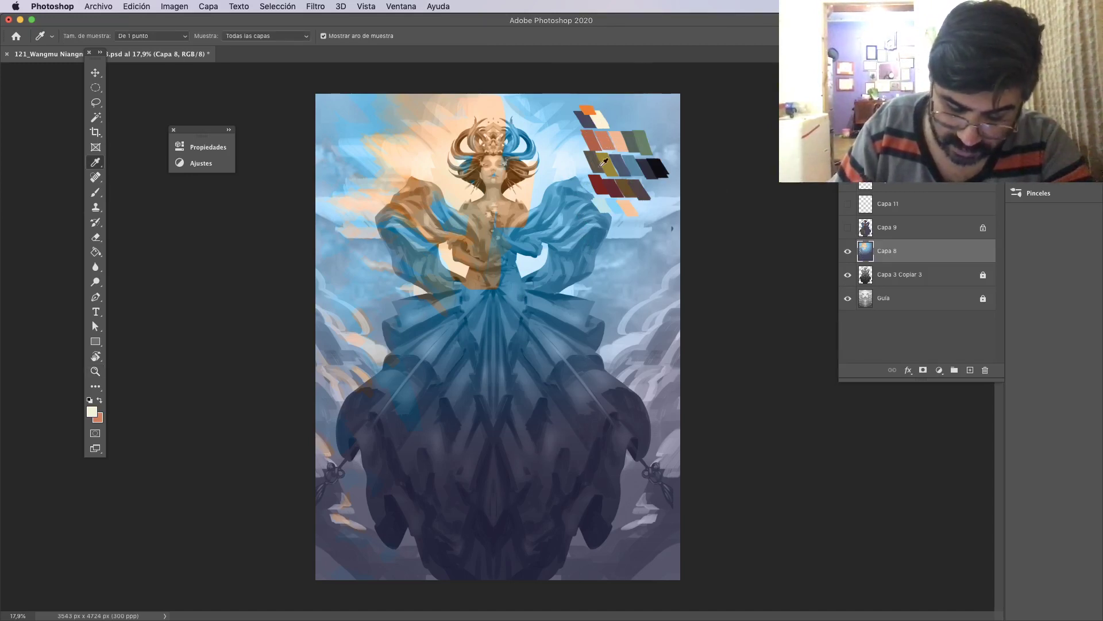
key(b)
right_click(556, 173)
click(642, 176)
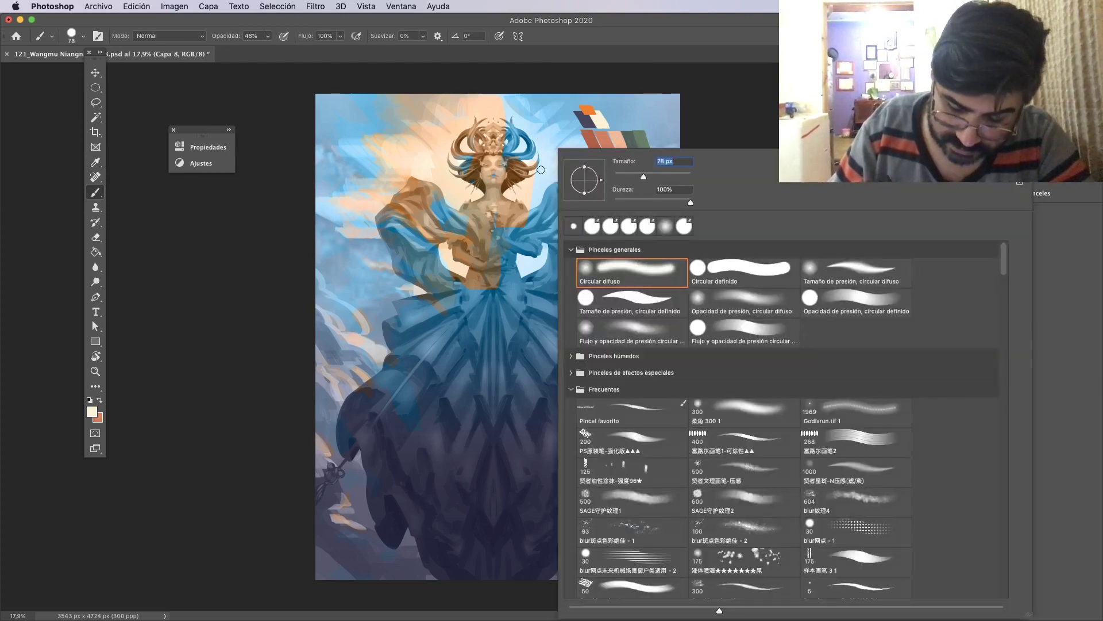
click(540, 180)
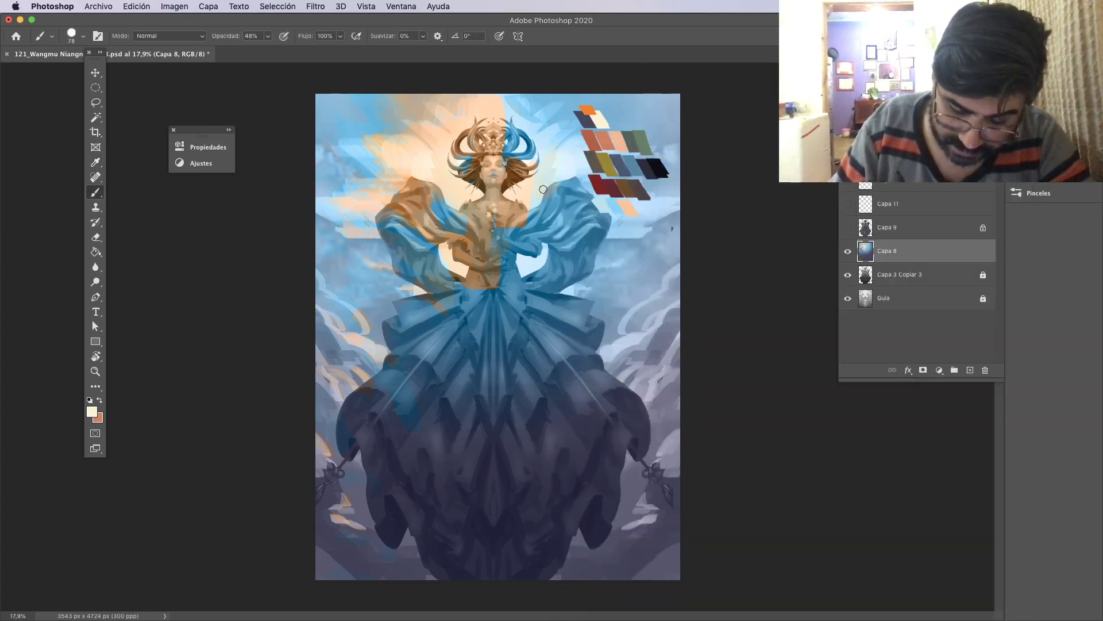
Enlarge the brush to 126 px, raise its opacity to 100%, and extend the cream glow around the head and crown.
right_click(534, 161)
click(637, 177)
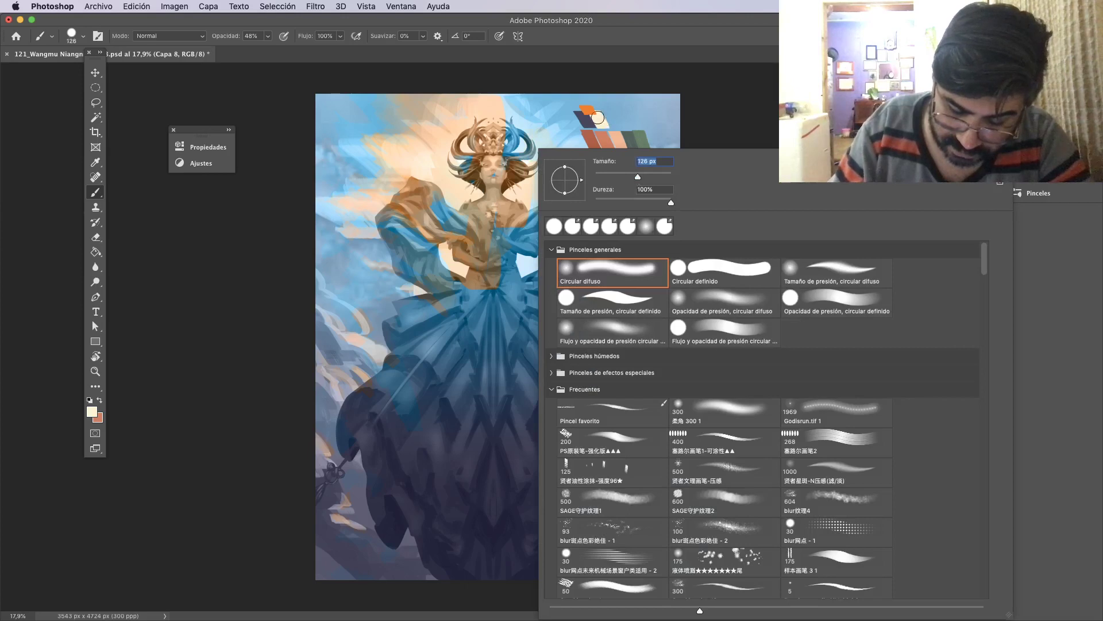
click(599, 119)
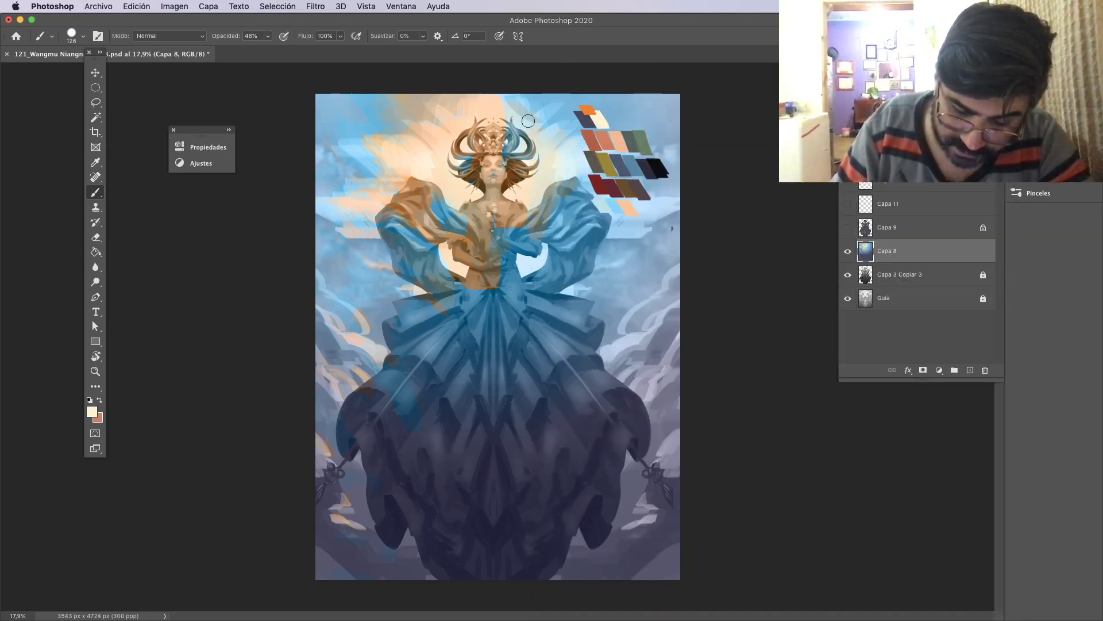
key(0)
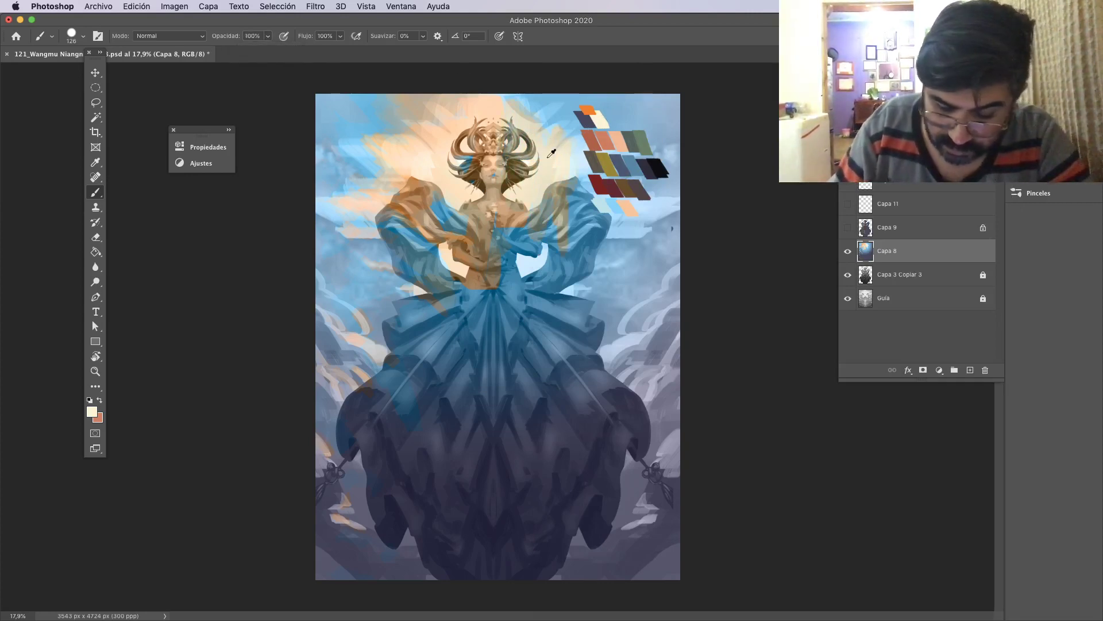
Paint the sky around the palette with sampled blues and add strokes of the palette's orange at the edge of the glow.
alt+click(390, 122)
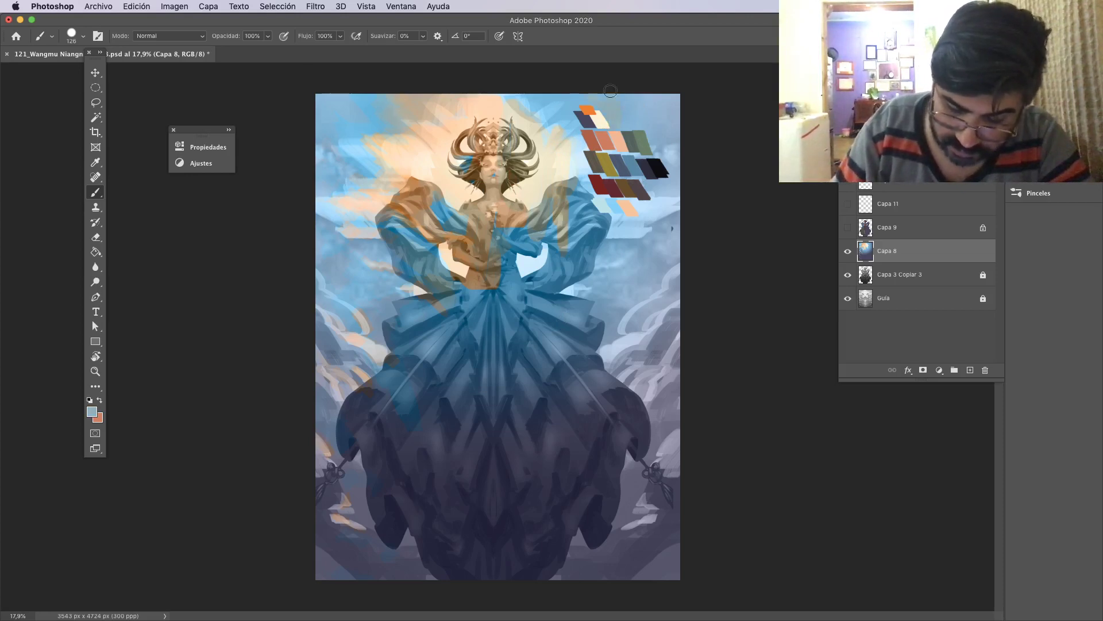
alt+click(379, 117)
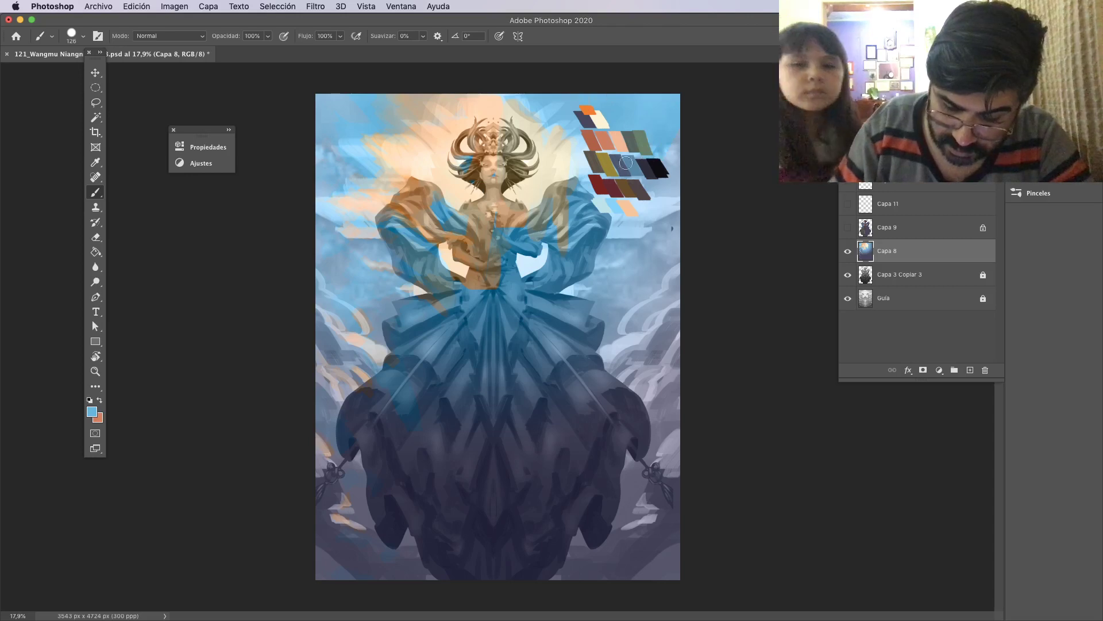
alt+click(592, 109)
mouse_move(528, 115)
mouse_down()
mouse_move(551, 109)
mouse_move(552, 130)
mouse_move(564, 112)
mouse_move(558, 143)
mouse_move(577, 129)
mouse_move(567, 168)
mouse_up()
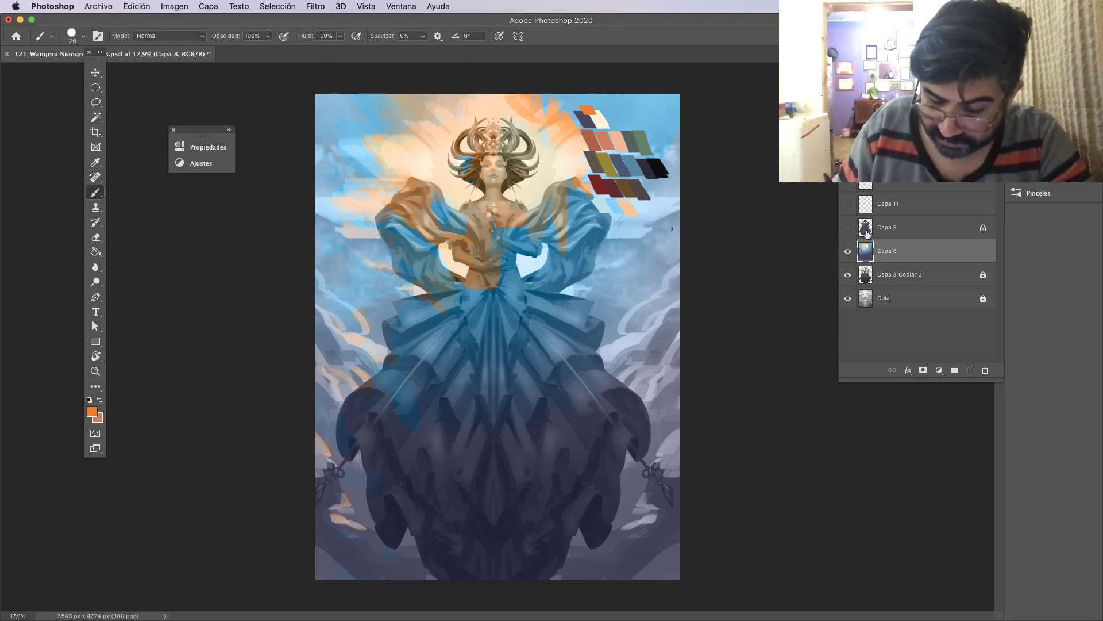
Turn on the character layer Capa 9, make it active, and compare the illustration with and without it.
click(847, 227)
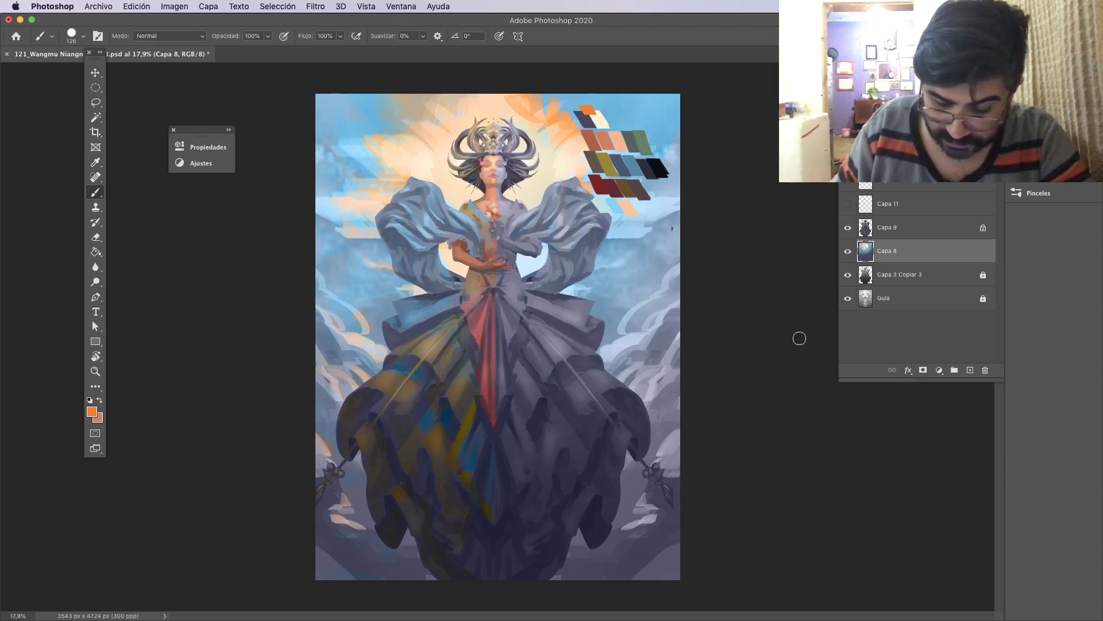
click(863, 227)
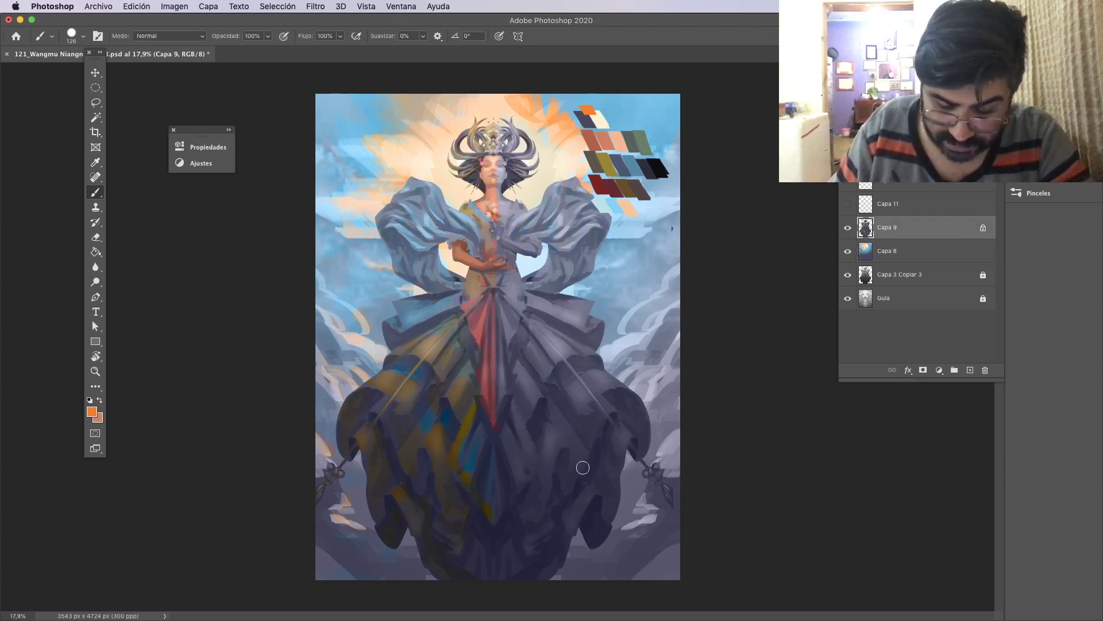
key(z)
drag(509, 295, 542, 305)
scroll(569, 309, down, 5)
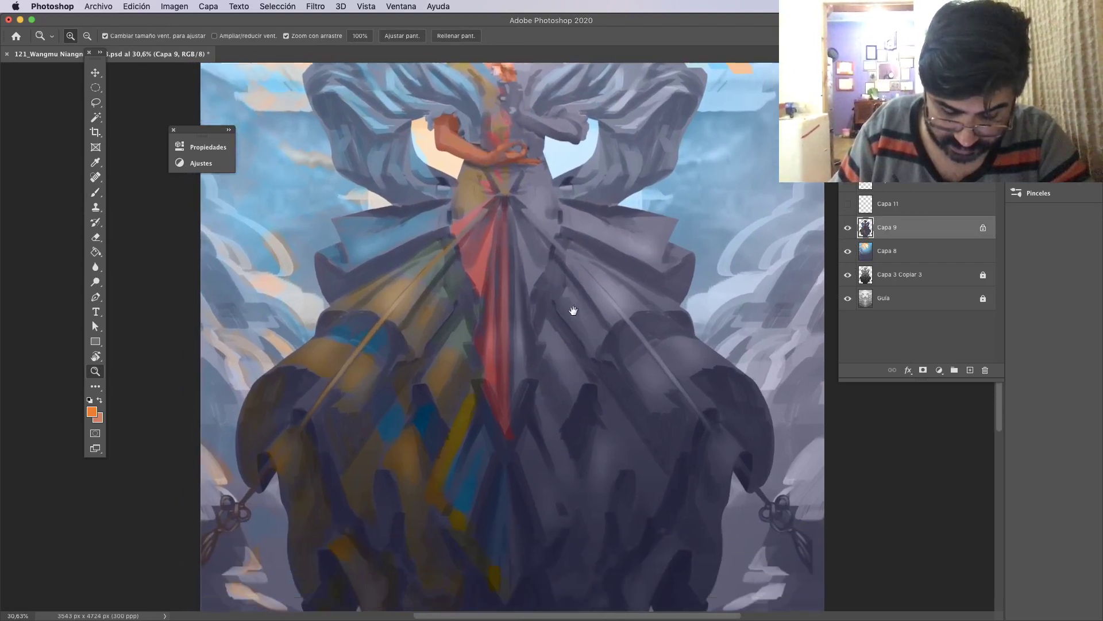
scroll(577, 298, up, 5)
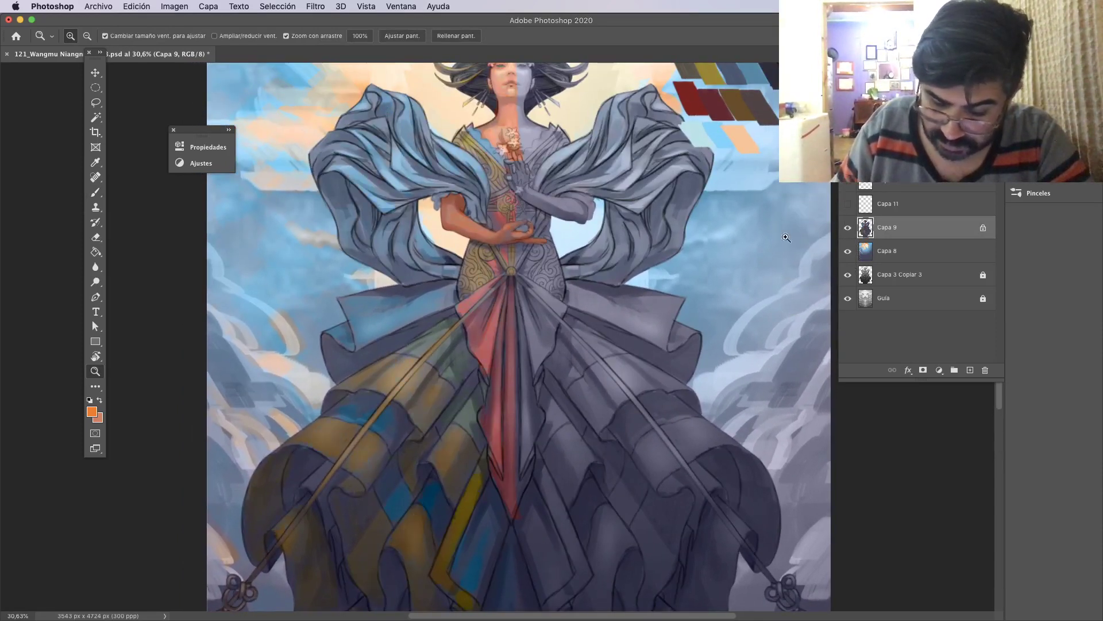
drag(684, 272, 621, 375)
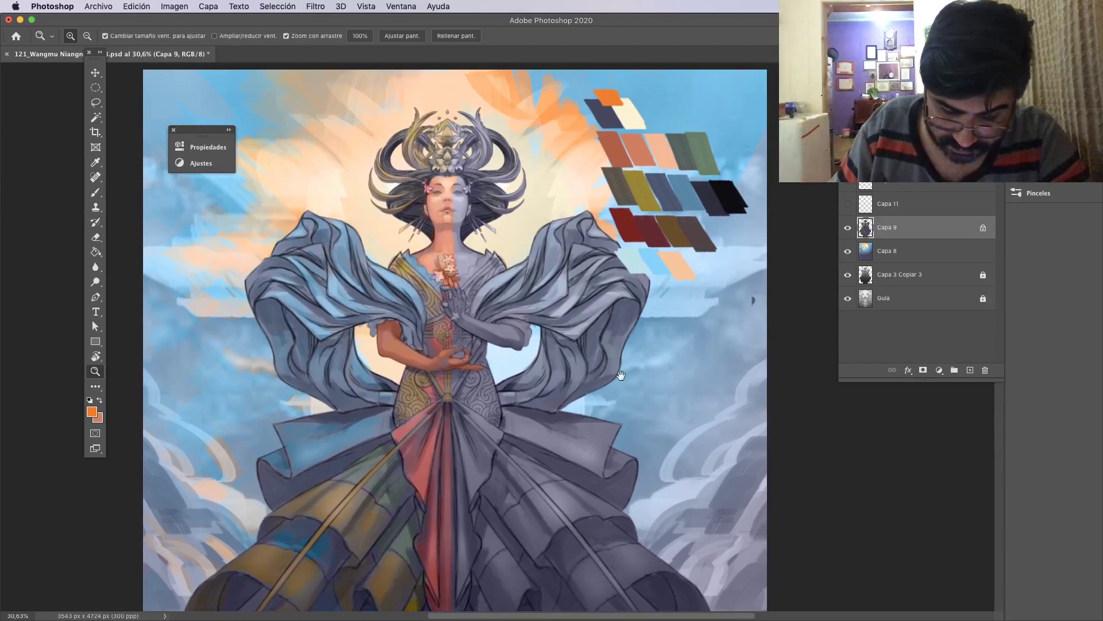
click(848, 228)
click(848, 227)
Sample the cream swatch and set the brush size to 43 px, with the figure's head and the palette in close view.
key(b)
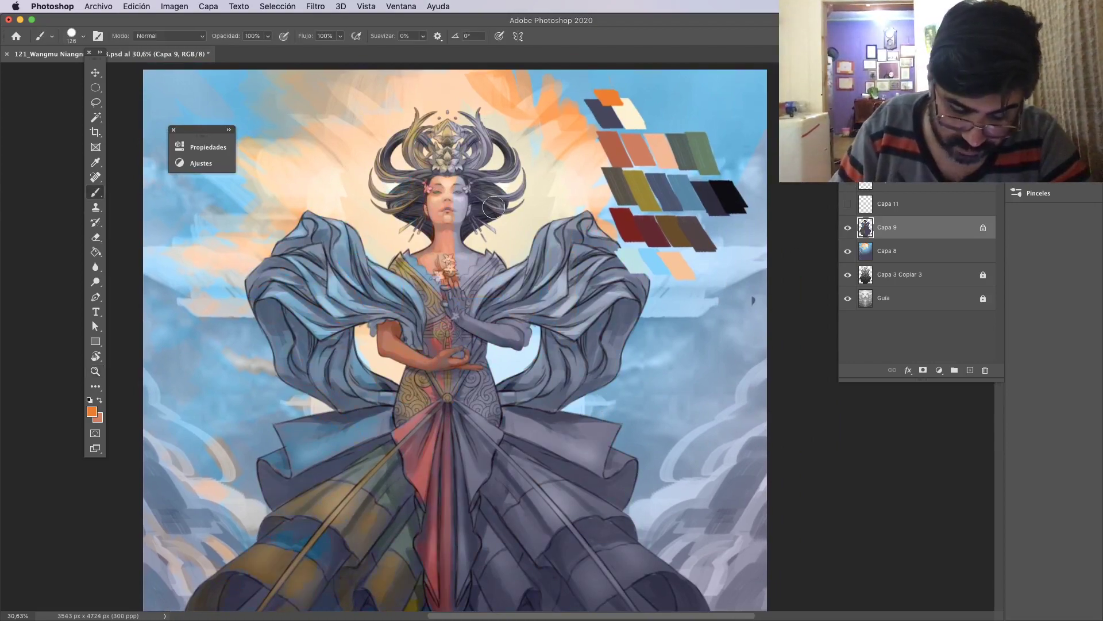
key(z)
mouse_move(494, 206)
mouse_down()
mouse_move(533, 333)
mouse_move(511, 322)
mouse_up()
key(b)
alt+click(729, 181)
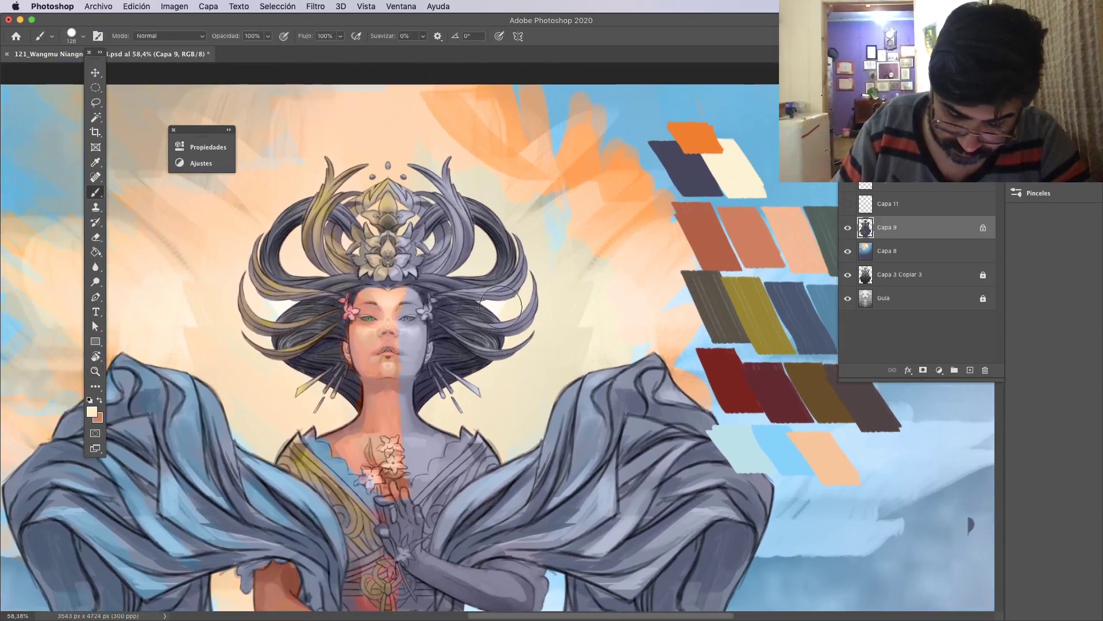
right_click(533, 273)
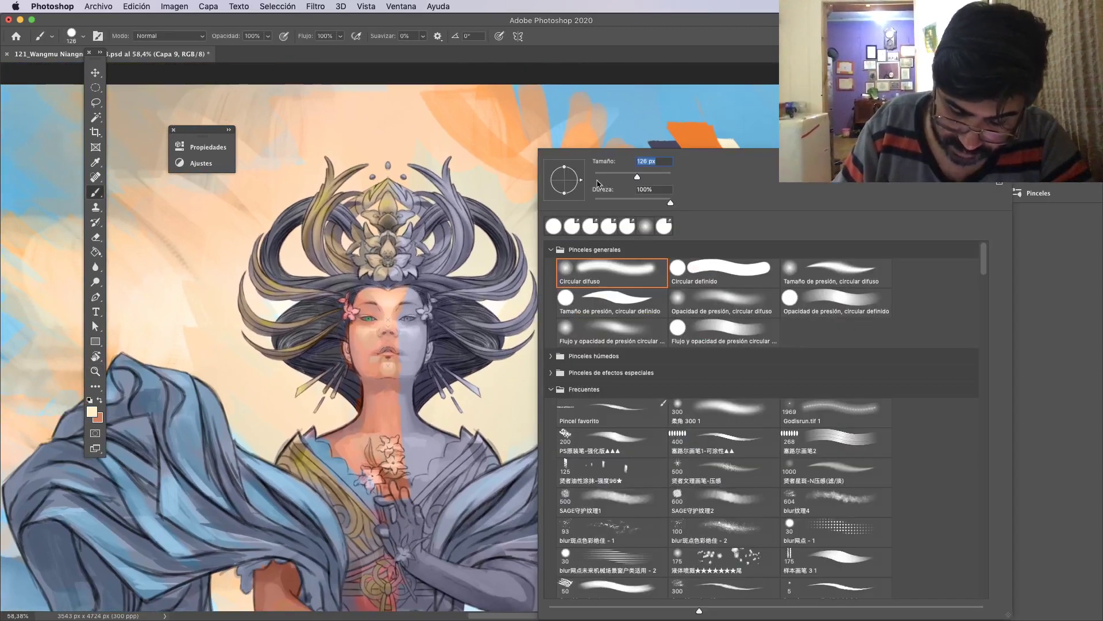
text(43)
key(Return)
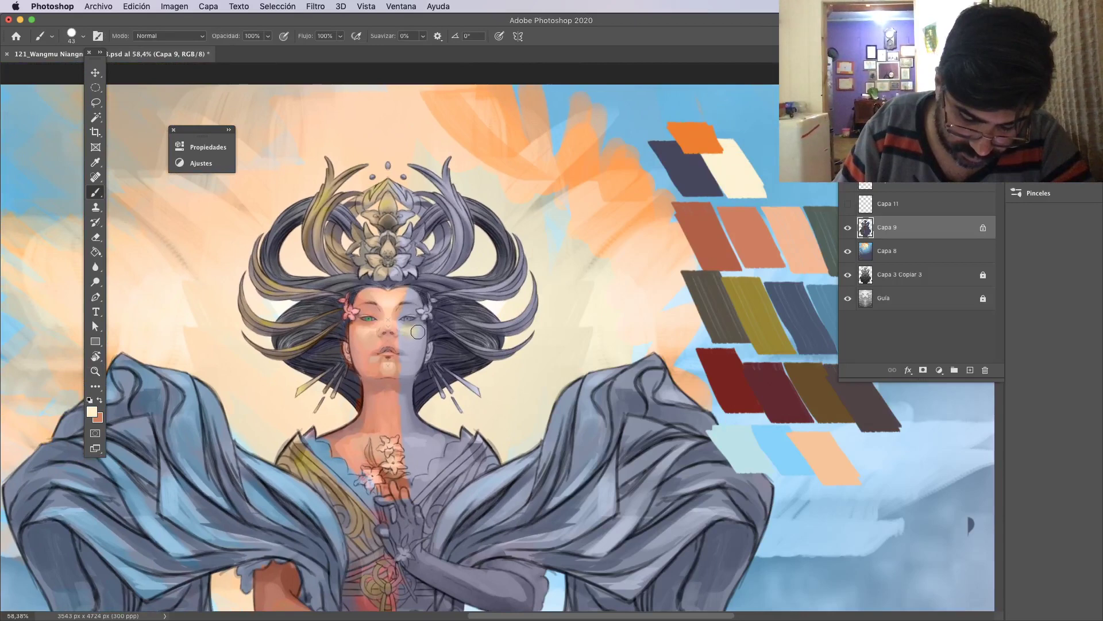
Paint the grey half of the face and neck in skin tones using the light peach and salmon swatches.
drag(644, 384, 598, 364)
alt+click(738, 208)
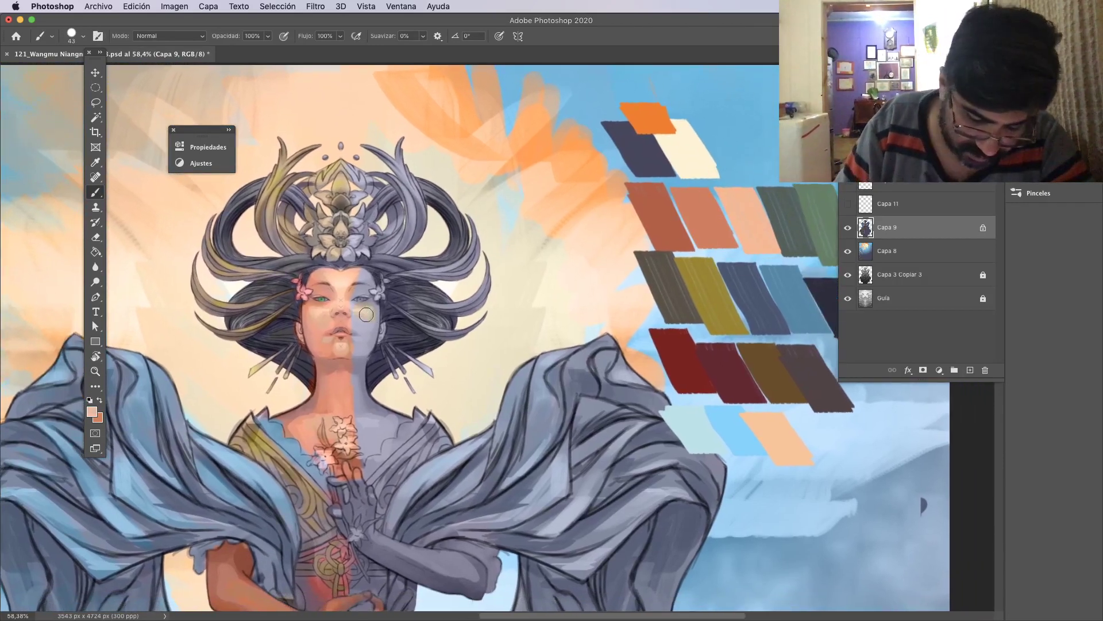
alt+click(706, 223)
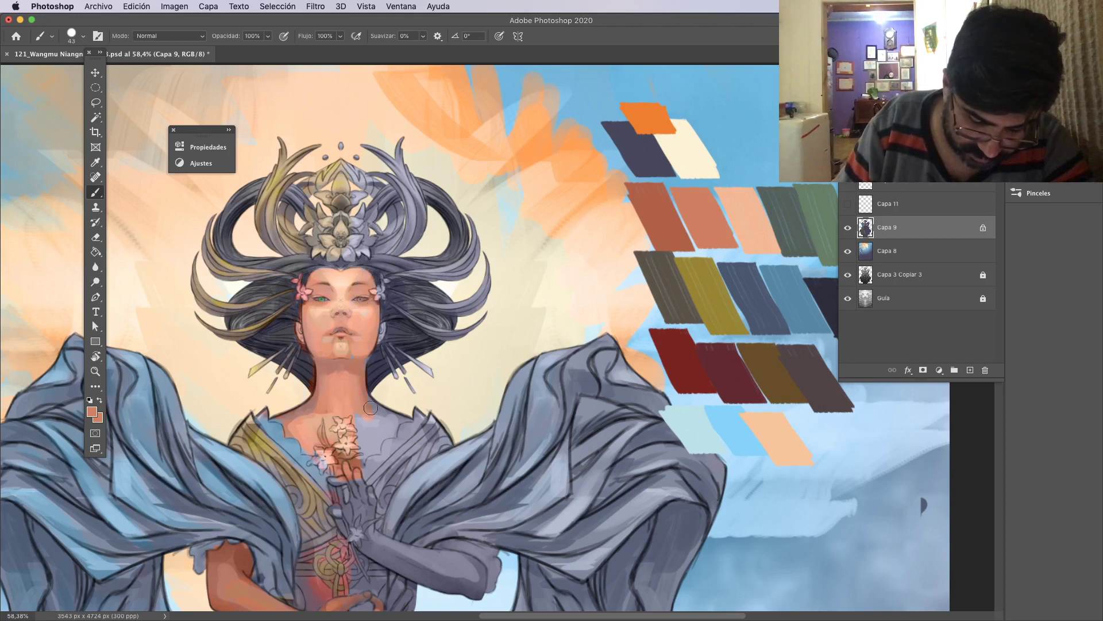
Colour the grey half of the chest above the neckline with the terracotta, salmon and light peach swatches.
alt+click(666, 219)
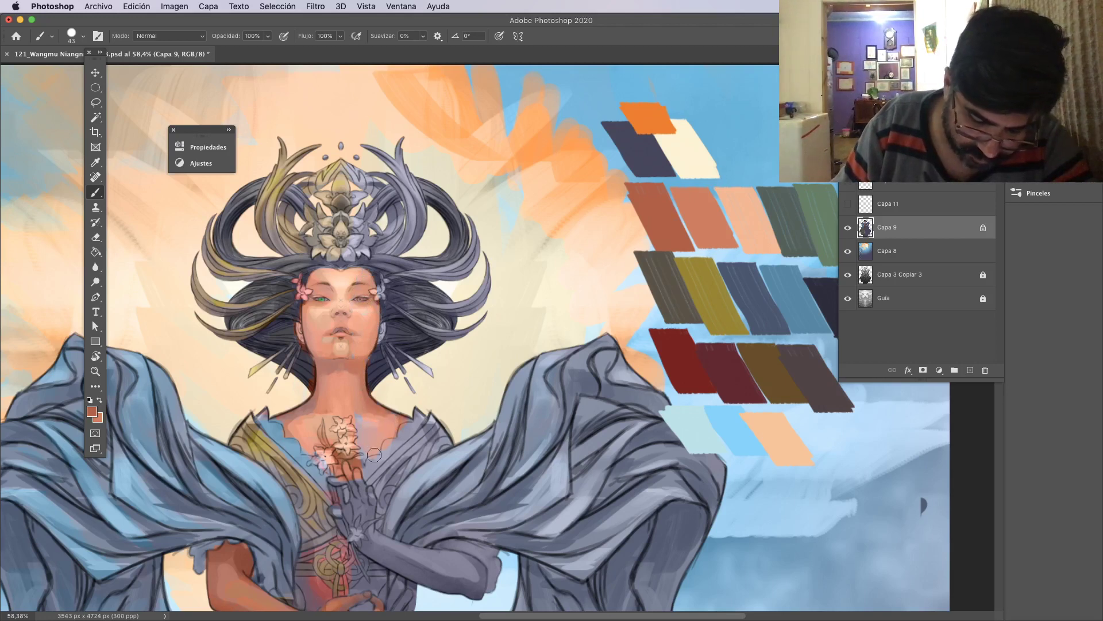
alt+click(660, 217)
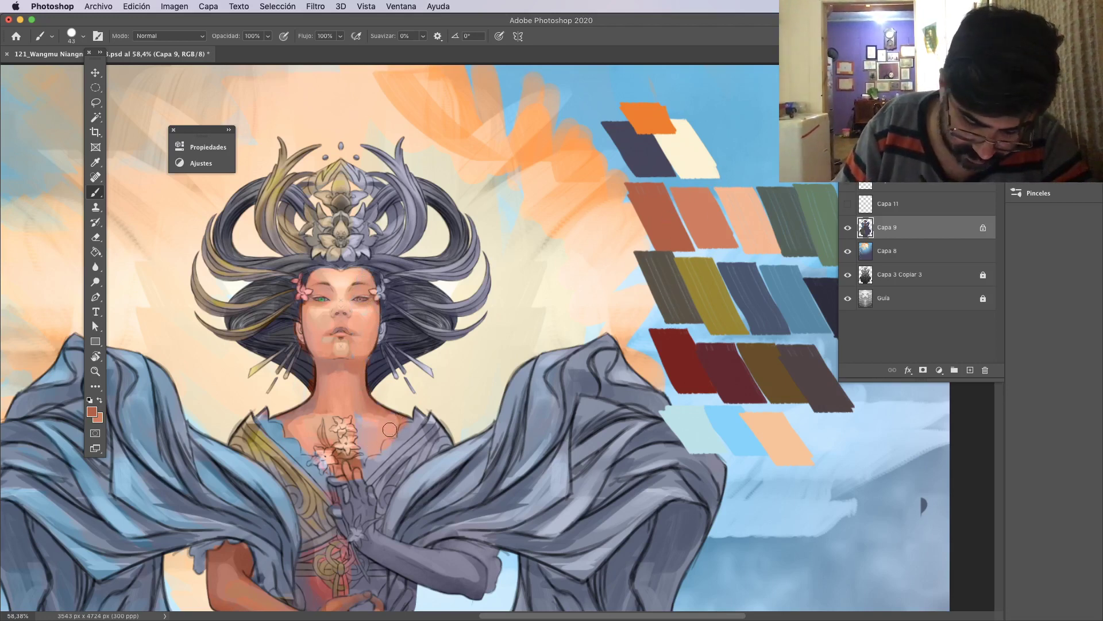
alt+click(705, 208)
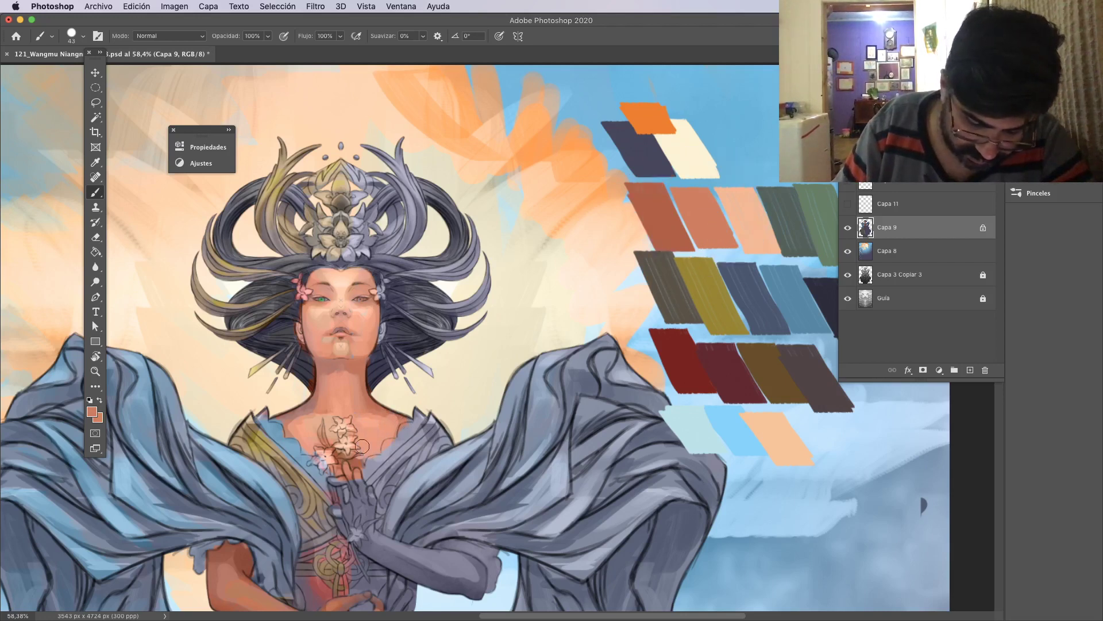
alt+click(751, 214)
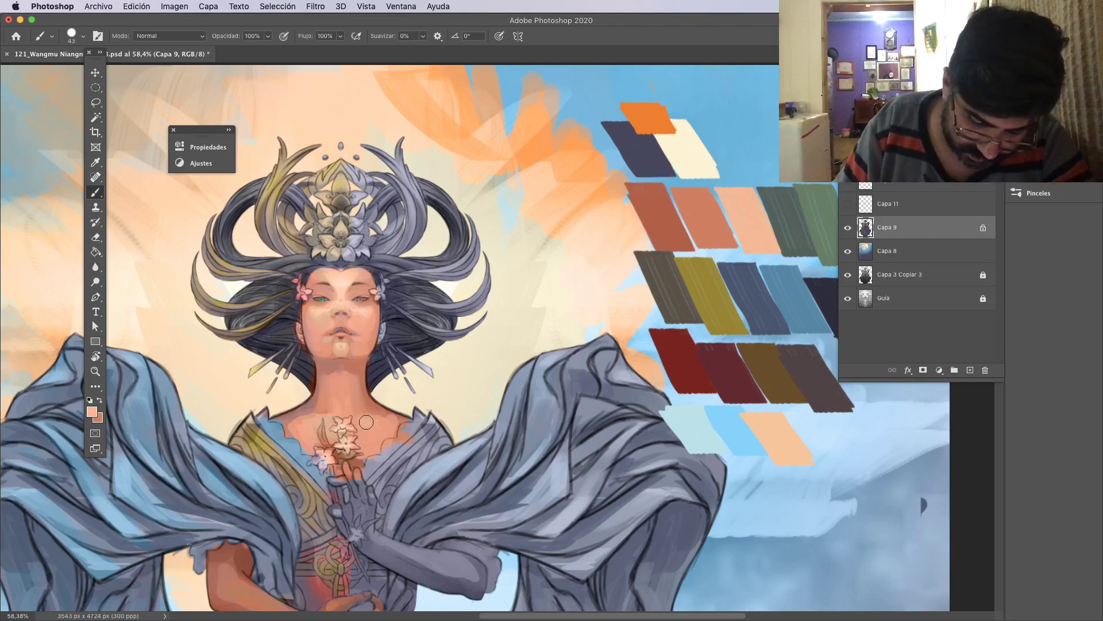
Examine the coloured and grey halves of the figure, from the crown and sleeves down to the skirt.
drag(414, 354, 481, 172)
drag(496, 128, 488, 217)
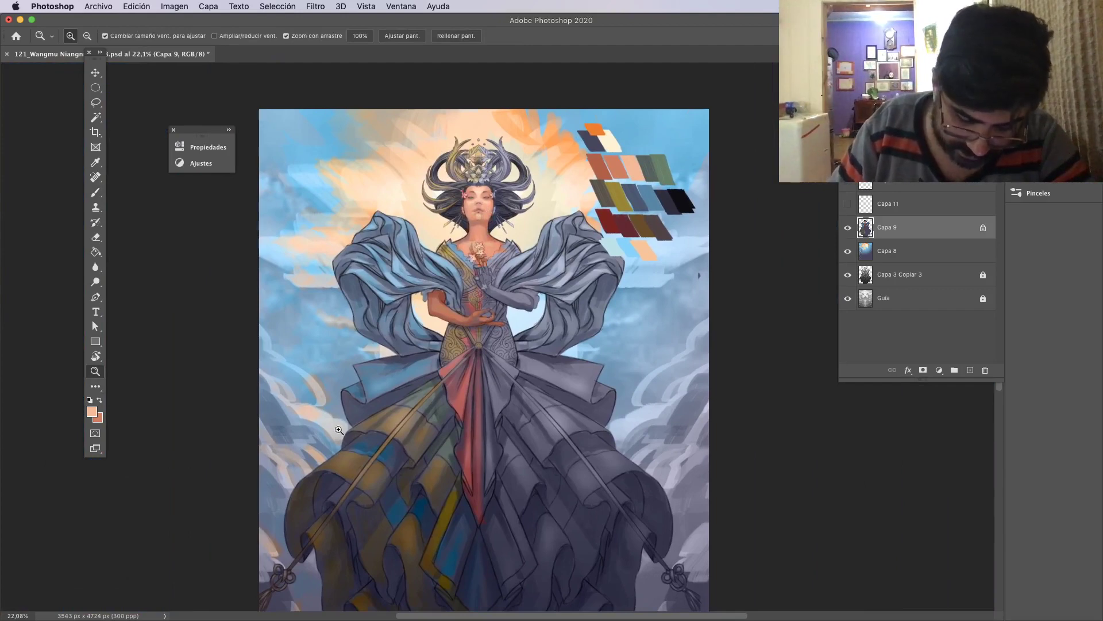
drag(497, 354, 520, 367)
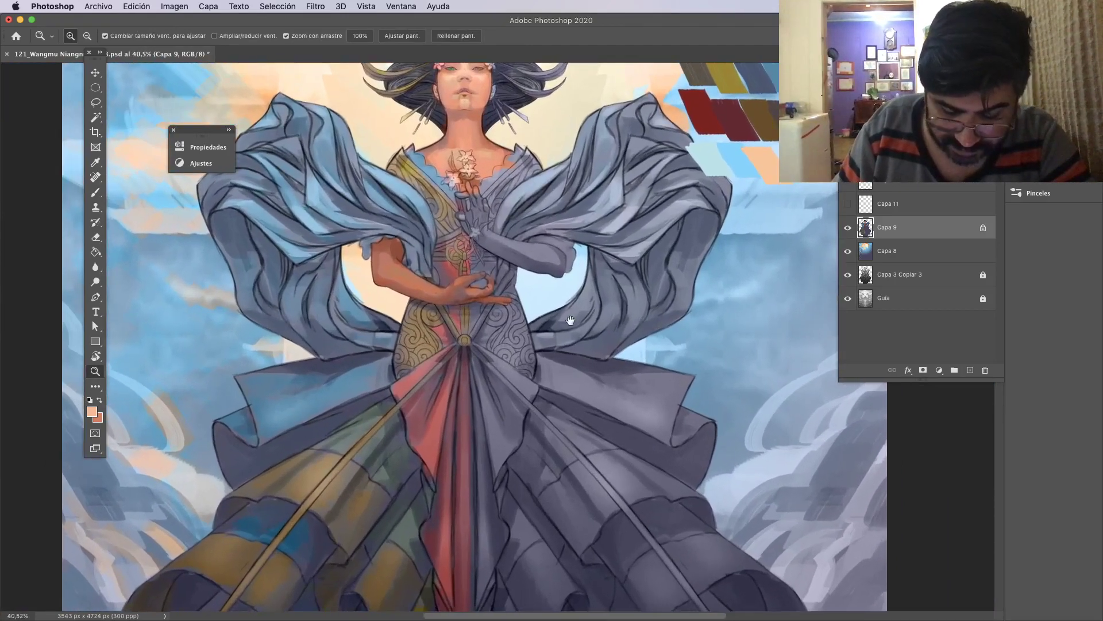
drag(531, 297, 611, 380)
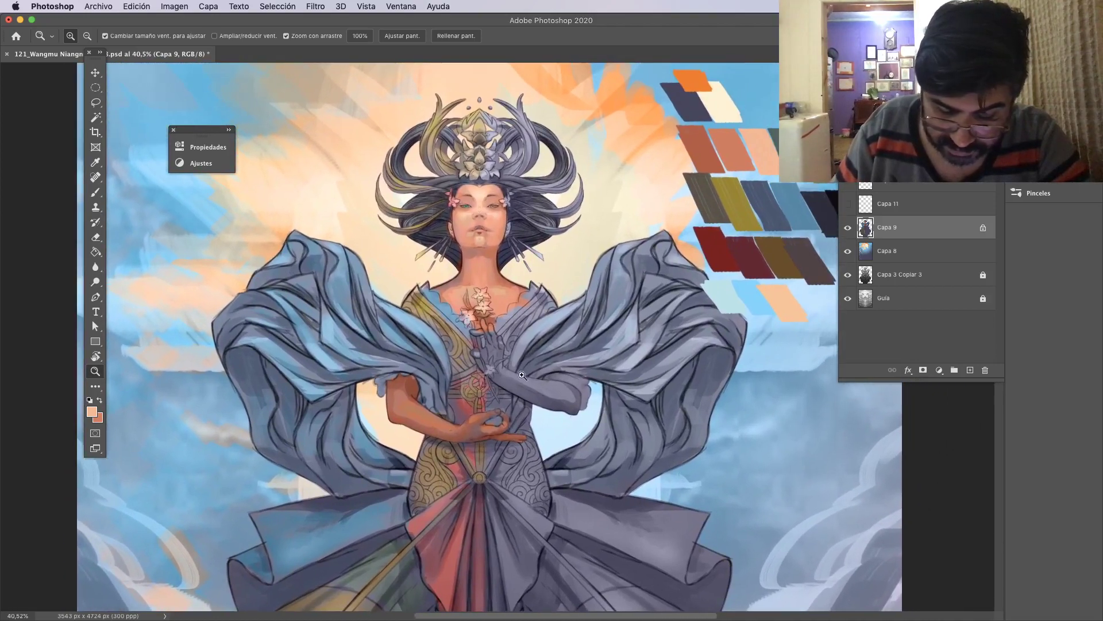
drag(505, 380, 523, 349)
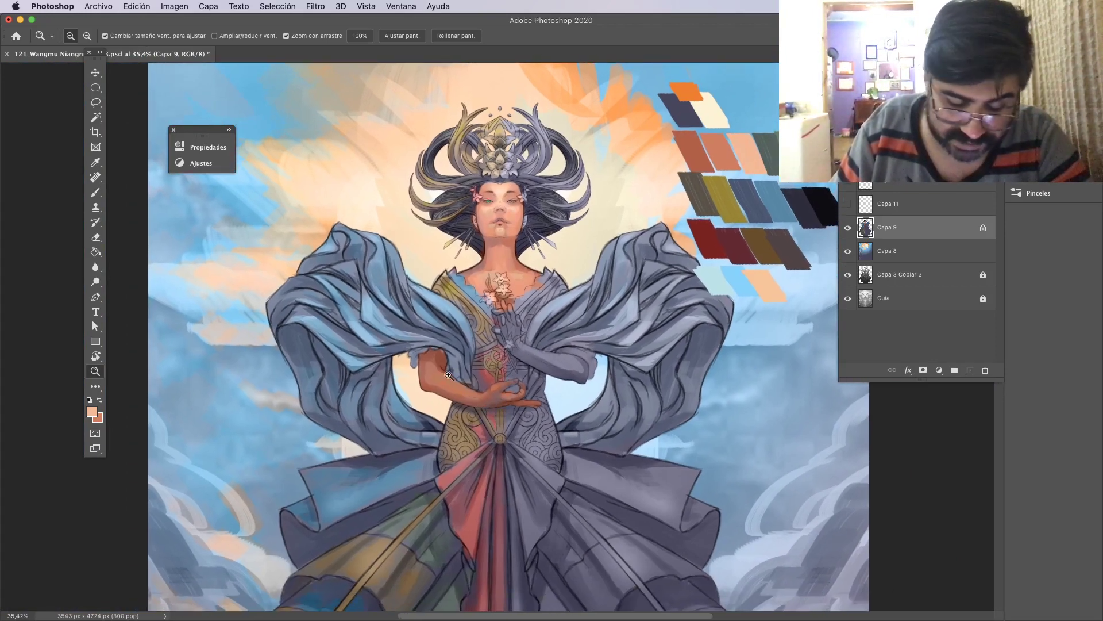
drag(449, 374, 504, 265)
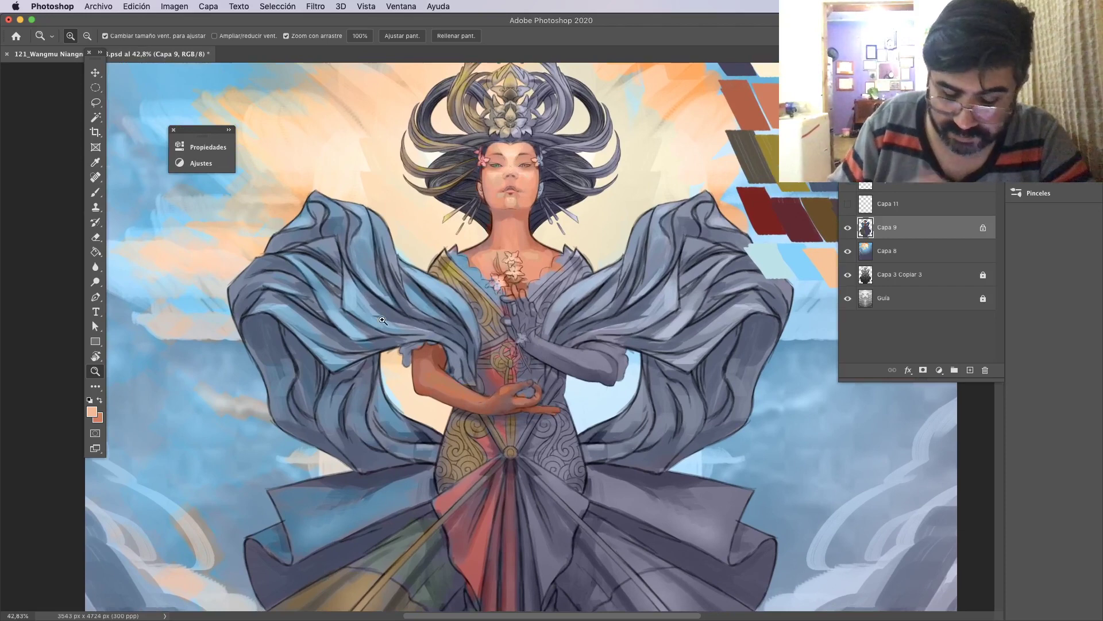
scroll(439, 319, down, 5)
scroll(440, 319, right, 5)
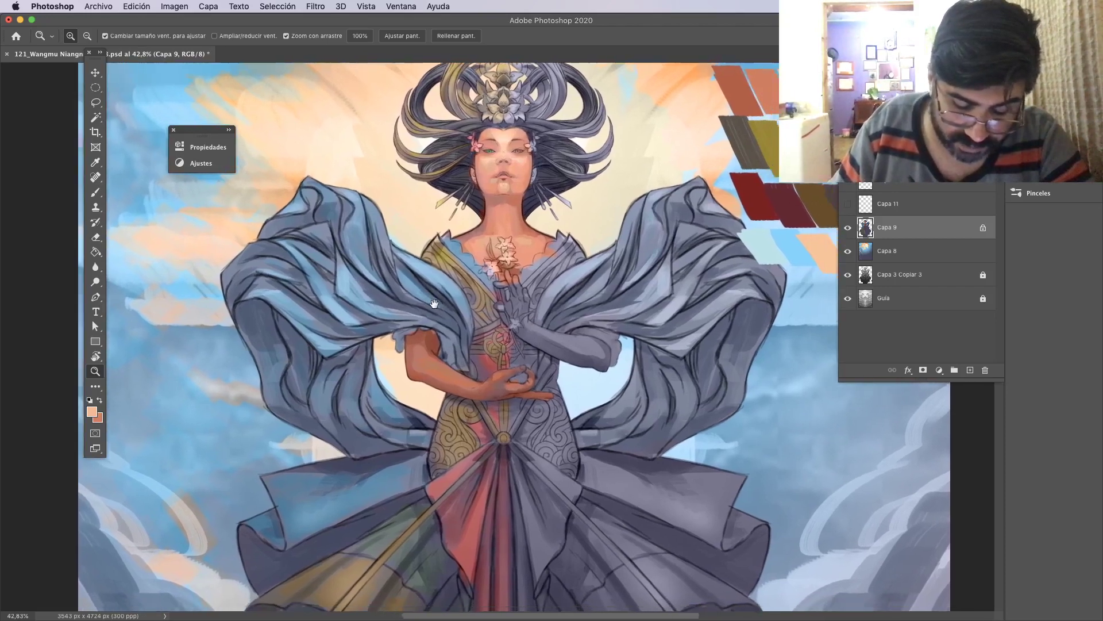
scroll(438, 426, down, 5)
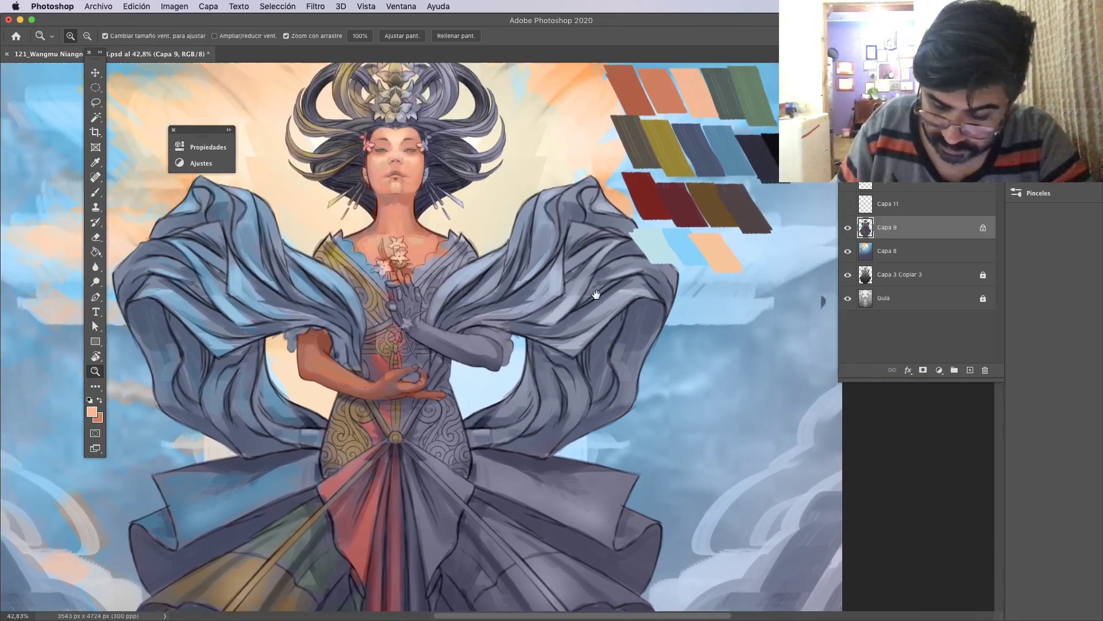
scroll(689, 300, up, 2)
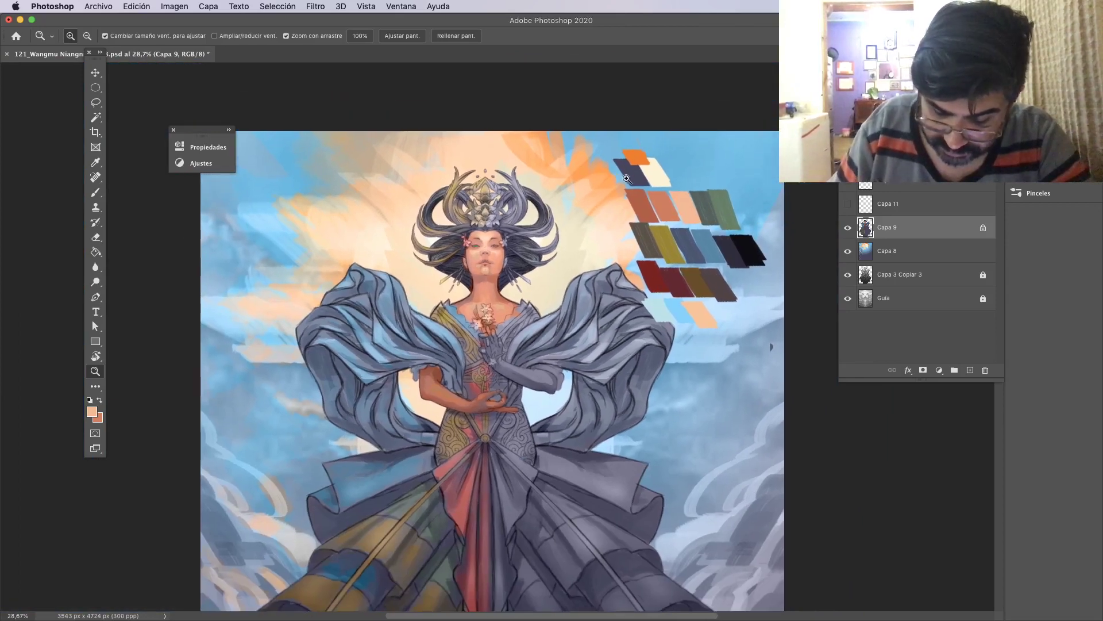
Sample the dark indigo swatch in the palette's top row as the foreground colour, ending with the upper figure in view.
scroll(655, 185, up, 5)
scroll(656, 186, up, 2)
key(b)
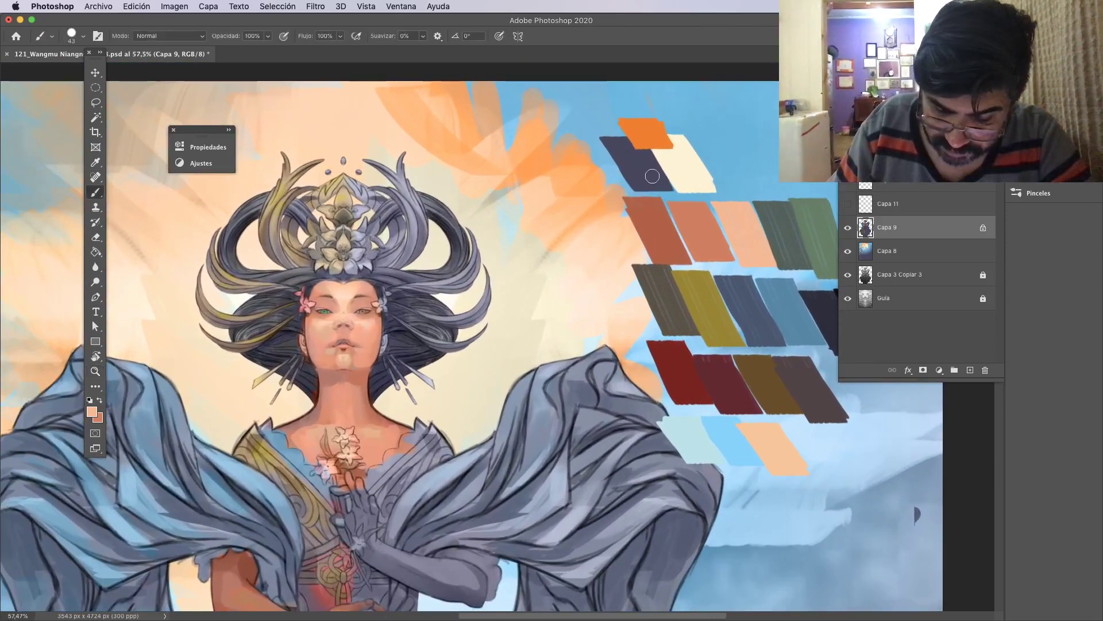
alt+click(649, 163)
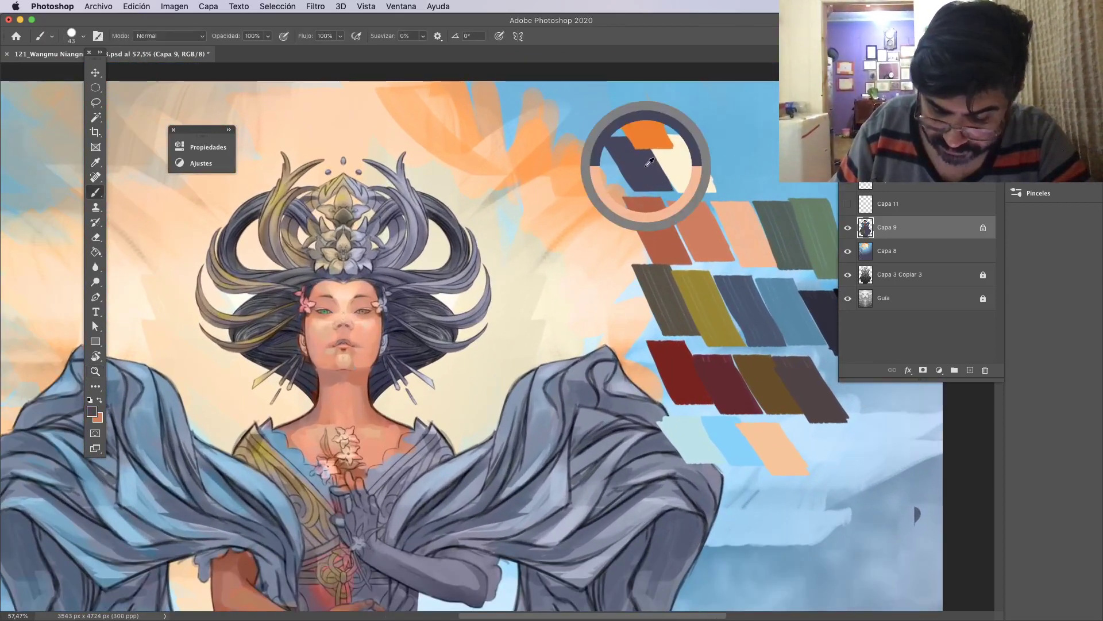
alt+click(649, 172)
key(z)
scroll(613, 315, down, 3)
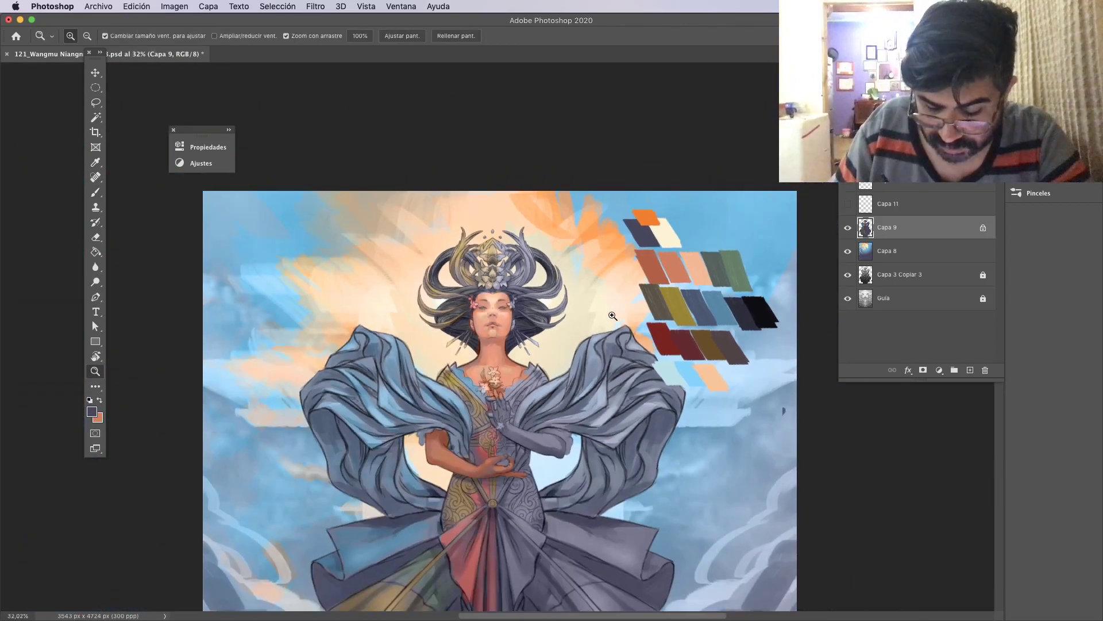
Compare the figure with the Capa 9 colour layer hidden and shown.
scroll(613, 316, down, 1)
drag(632, 489, 613, 397)
click(848, 227)
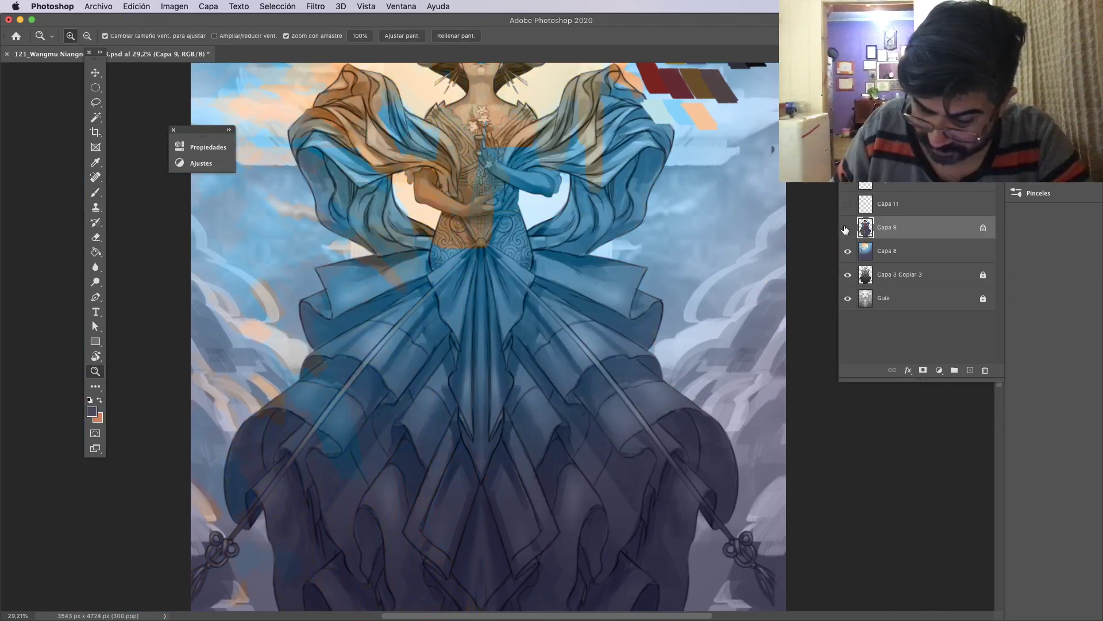
click(848, 228)
Duplicate Capa 9, hide the original layer and fill the copy's figure with the dark indigo foreground colour.
drag(903, 233, 969, 369)
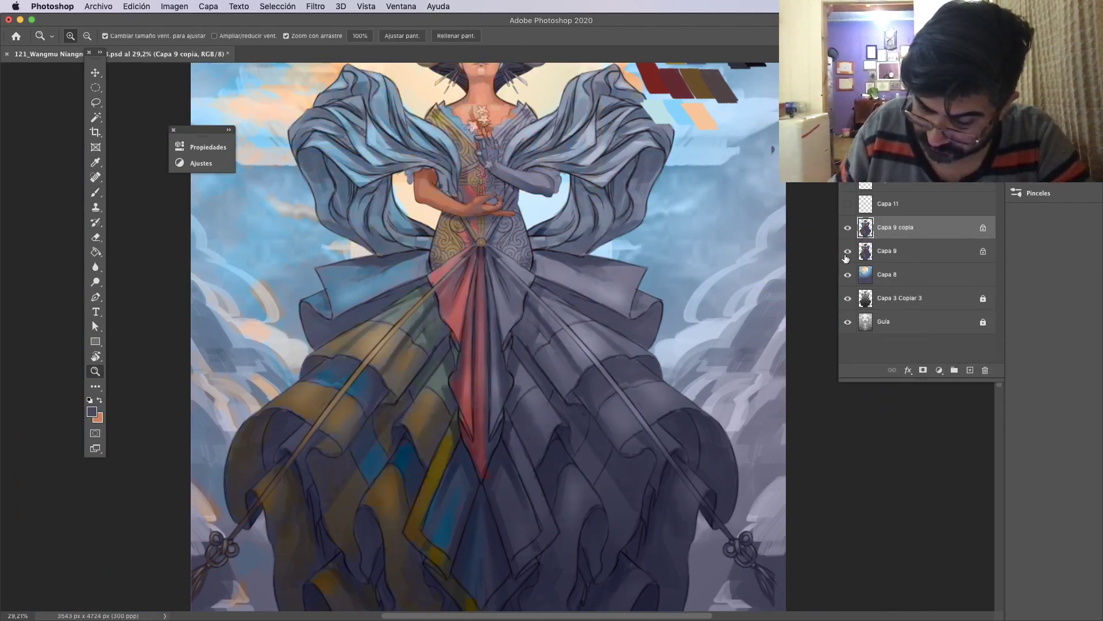
click(848, 251)
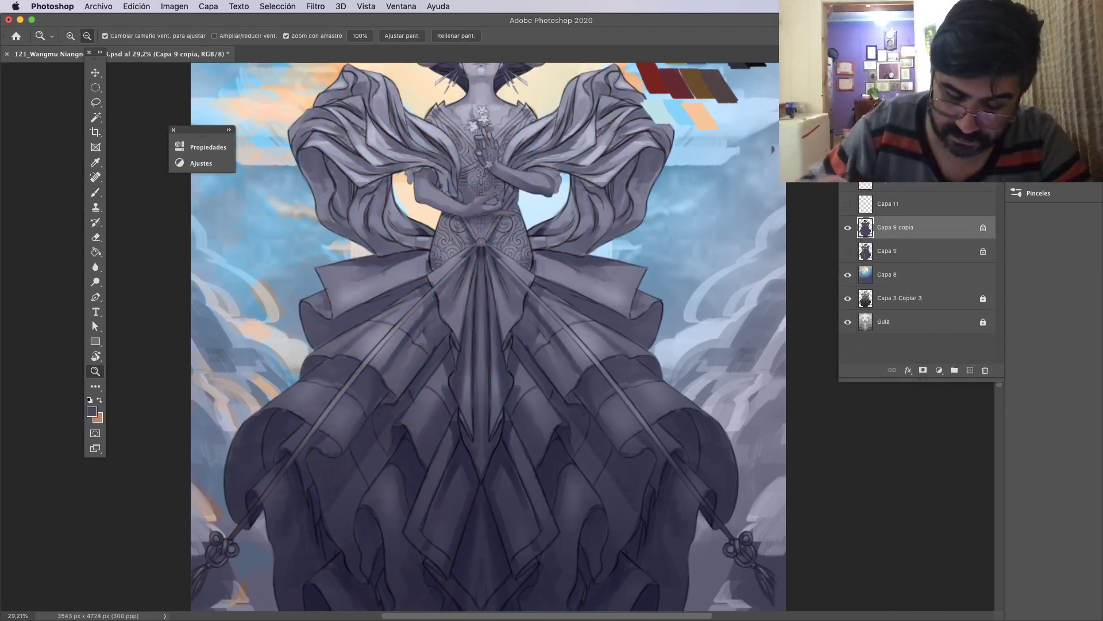
drag(632, 155, 624, 331)
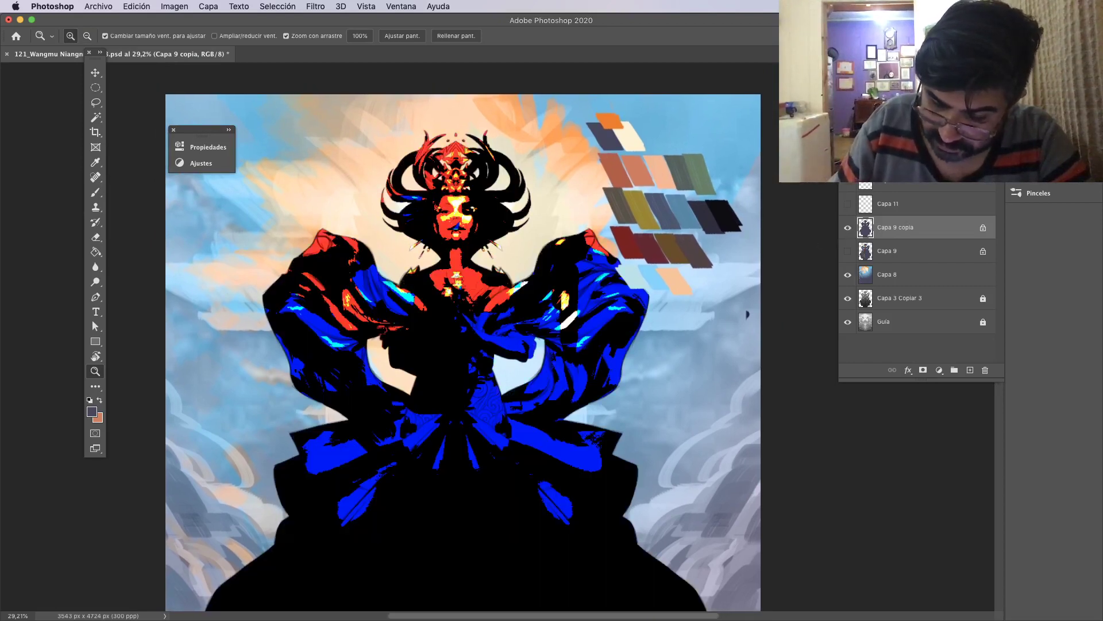
Set the duplicate layer's blending mode to Normal and examine the flat indigo fill against the indigo swatch and line art.
click(885, 167)
key(Return)
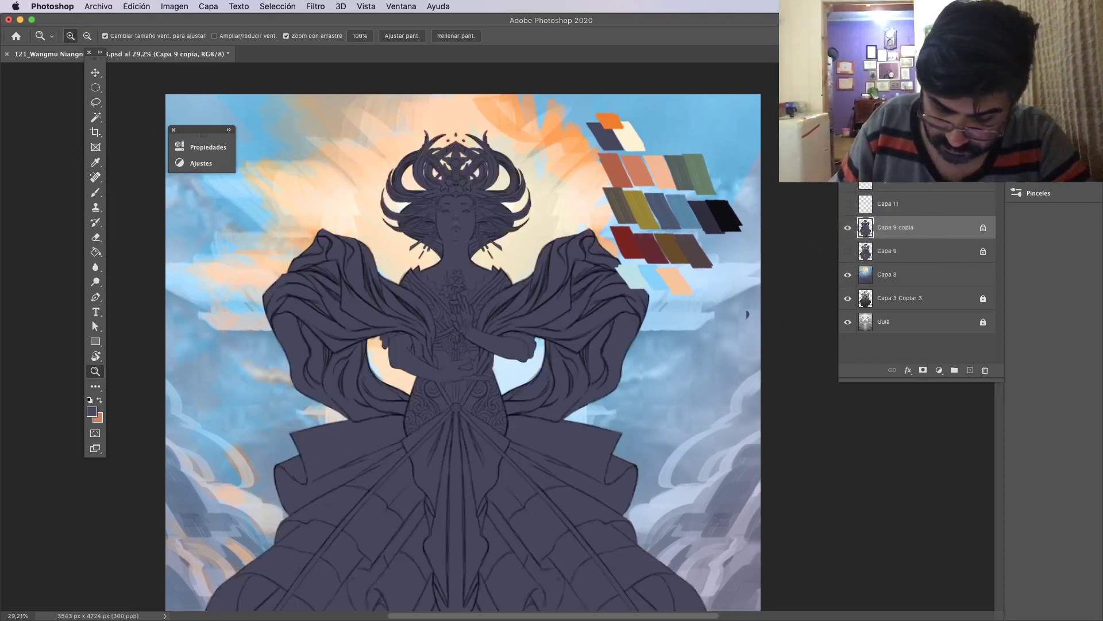
drag(600, 140, 649, 152)
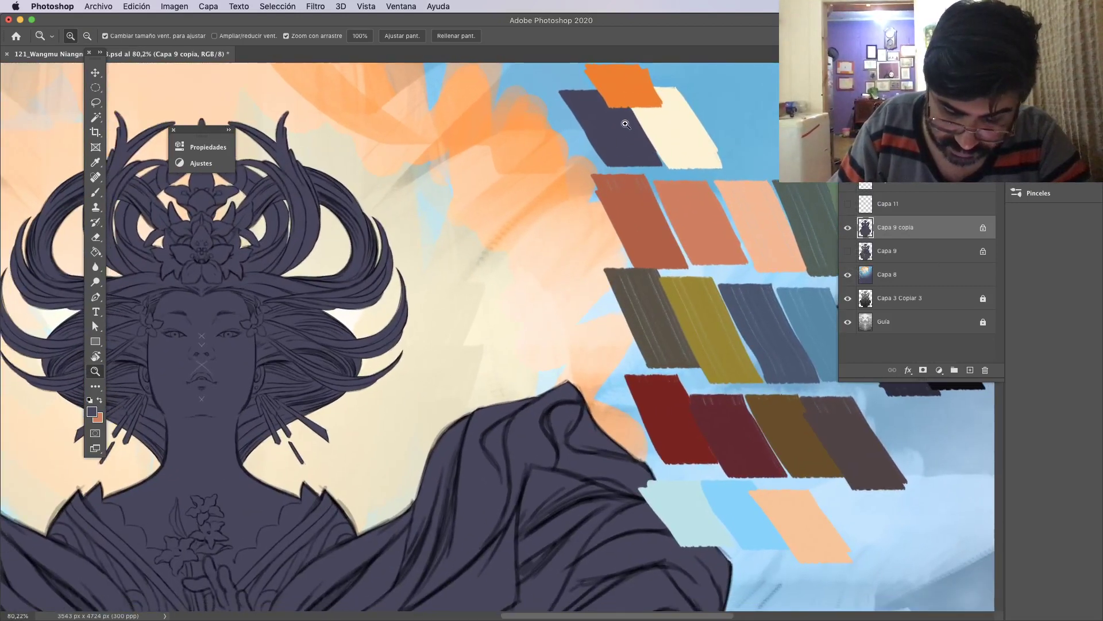
drag(326, 382, 582, 234)
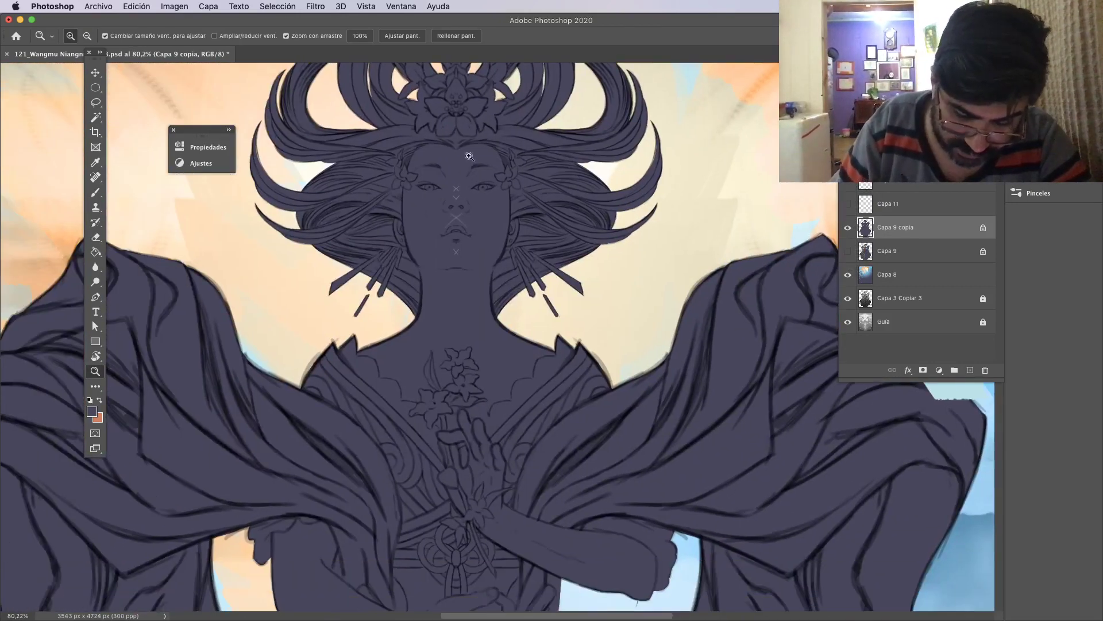
alt+click(434, 315)
drag(478, 431, 479, 282)
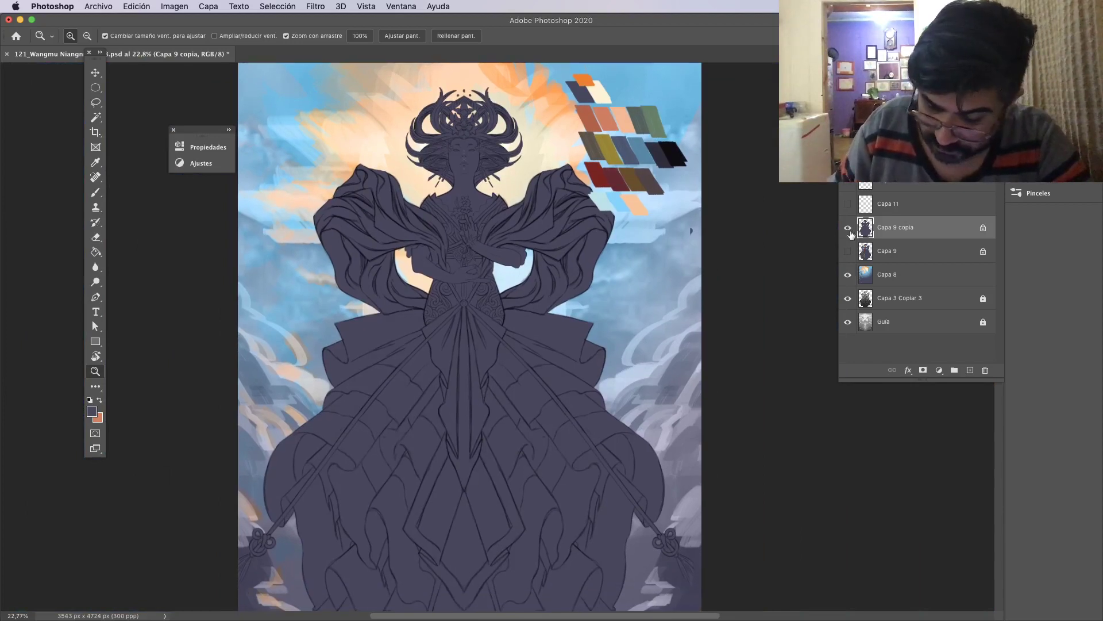
Delete the indigo-filled duplicate of Capa 9.
drag(865, 228, 970, 371)
shift+click(900, 247)
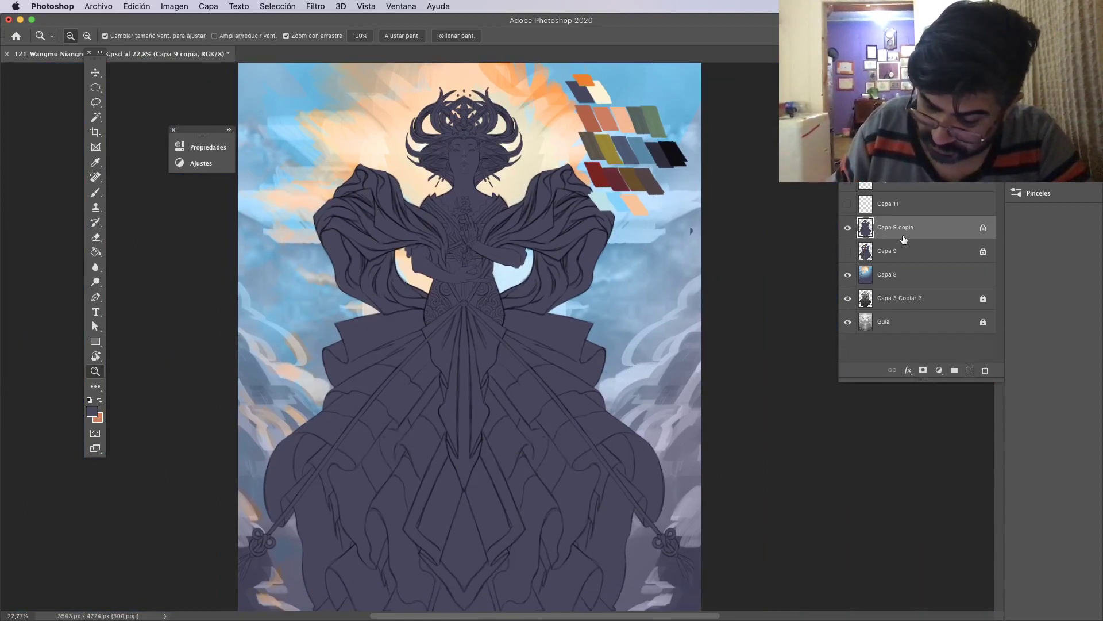
drag(926, 233, 985, 370)
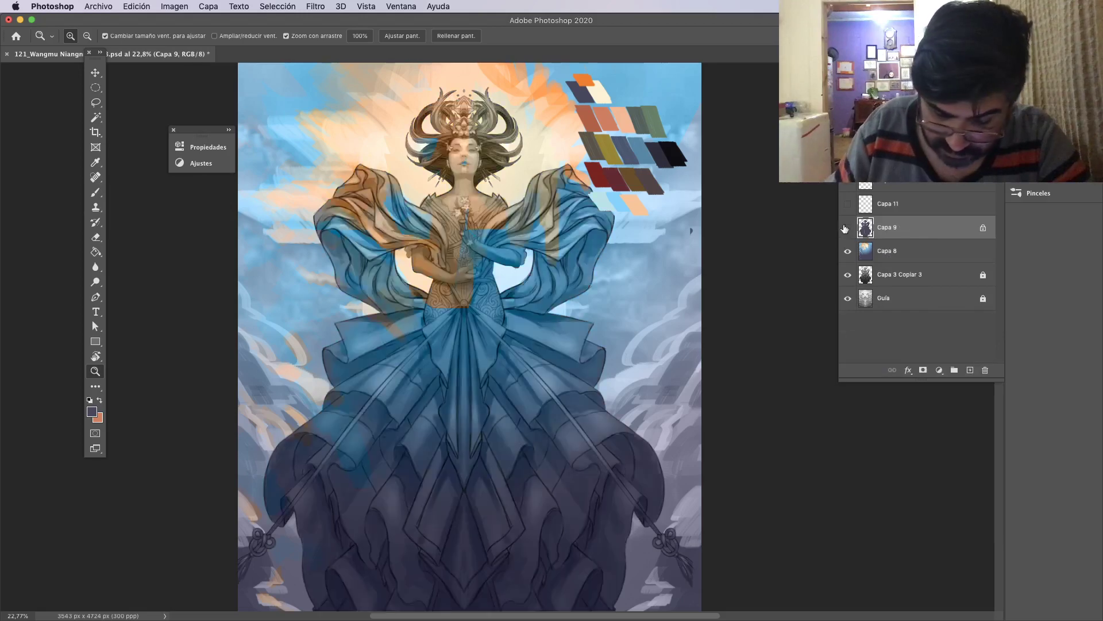
Make Capa 9 visible and change its blending mode from Color to Normal.
click(846, 228)
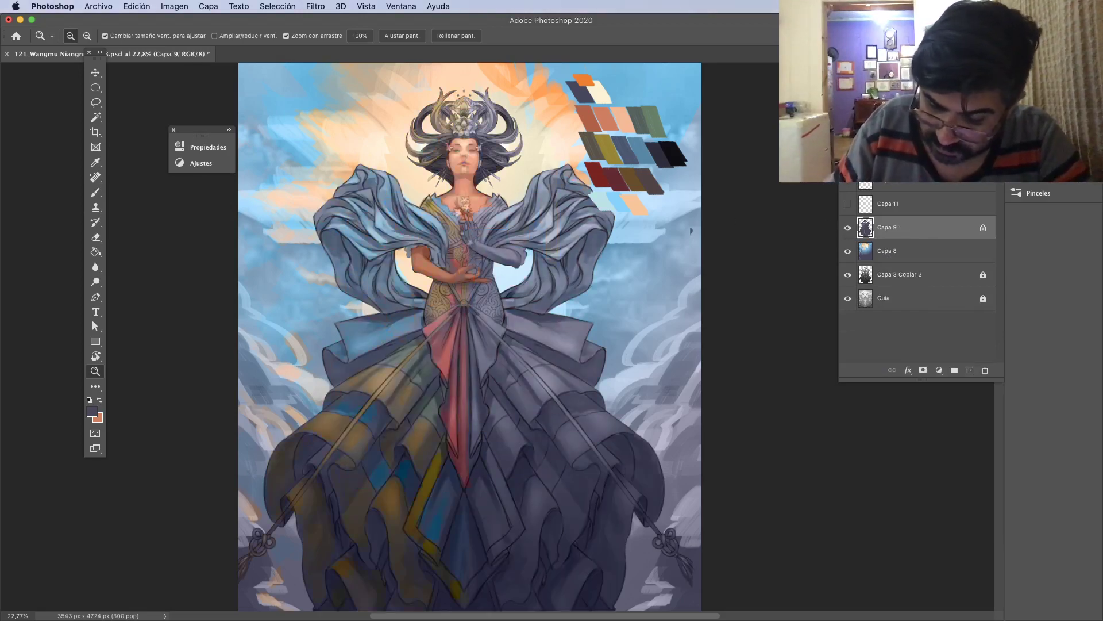
click(874, 138)
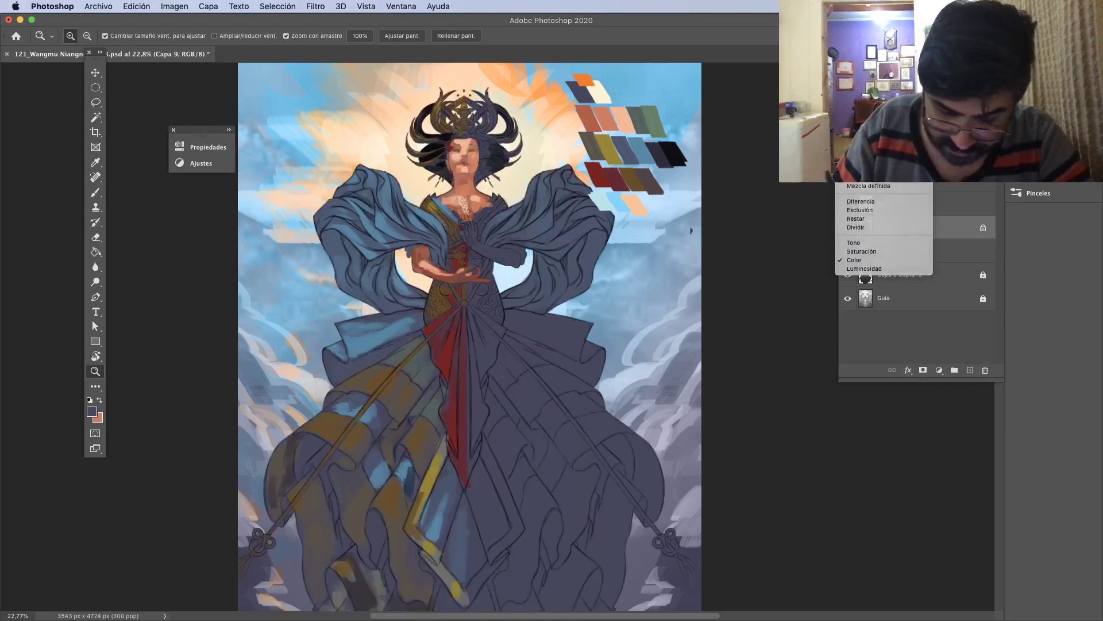
click(860, 17)
With the Brush tool, sample the muted indigo beside the waist and examine the flat colours from the head down to the skirt.
drag(453, 352, 494, 359)
key(b)
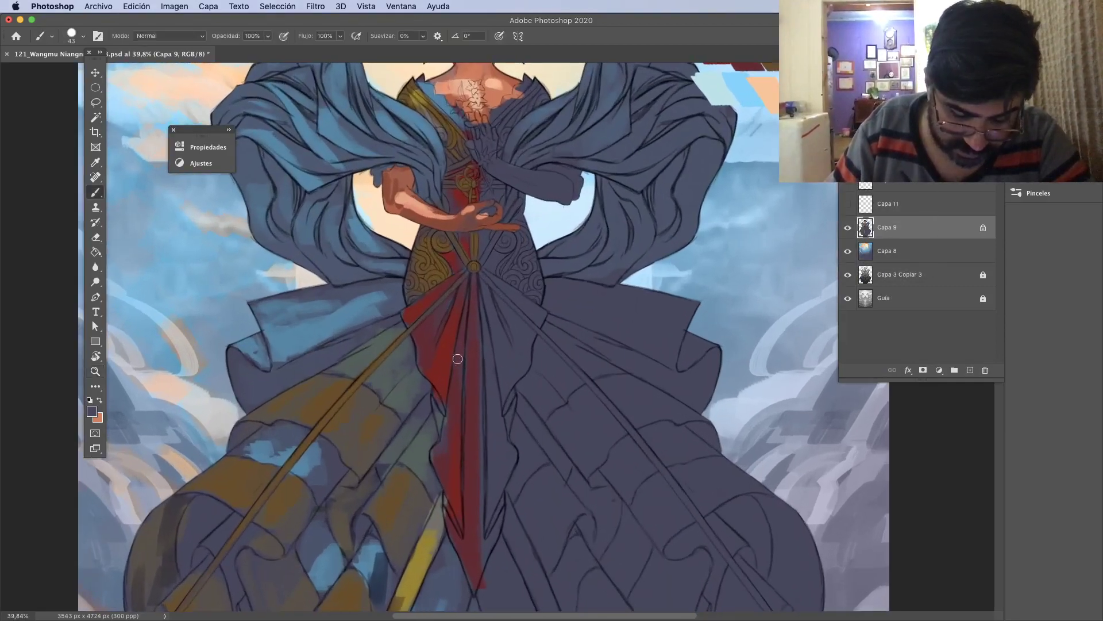
alt+click(392, 277)
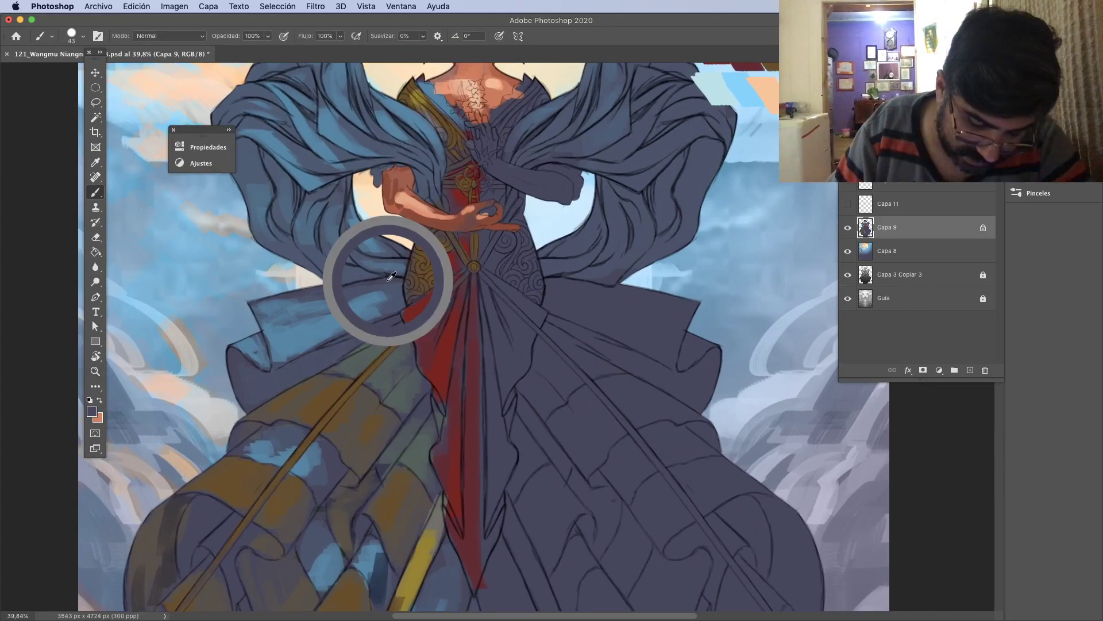
drag(647, 191, 537, 282)
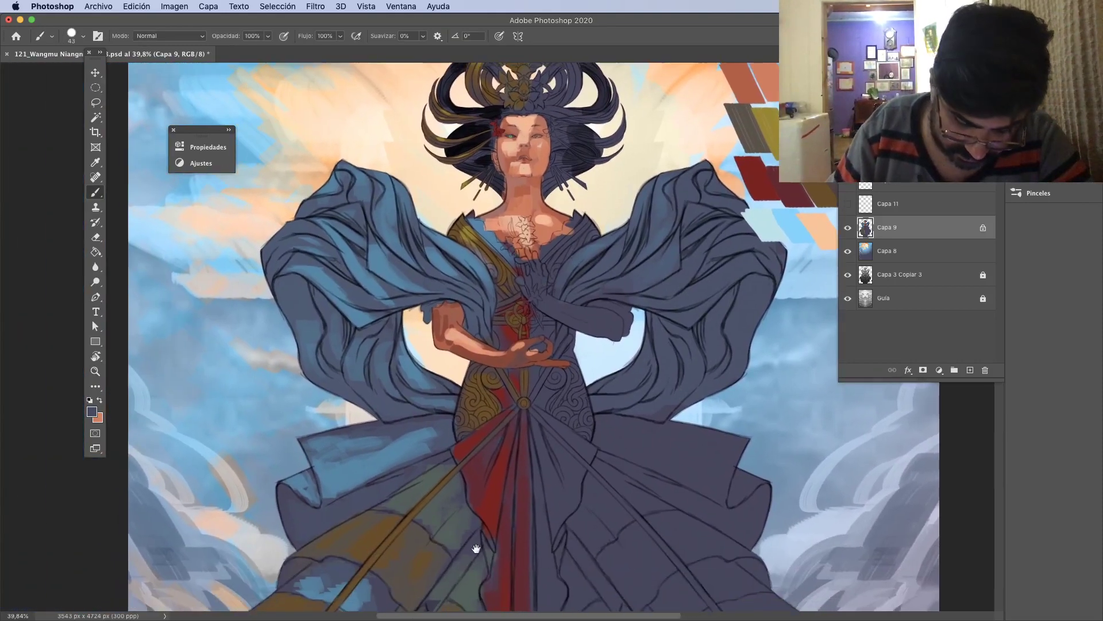
scroll(537, 283, down, 5)
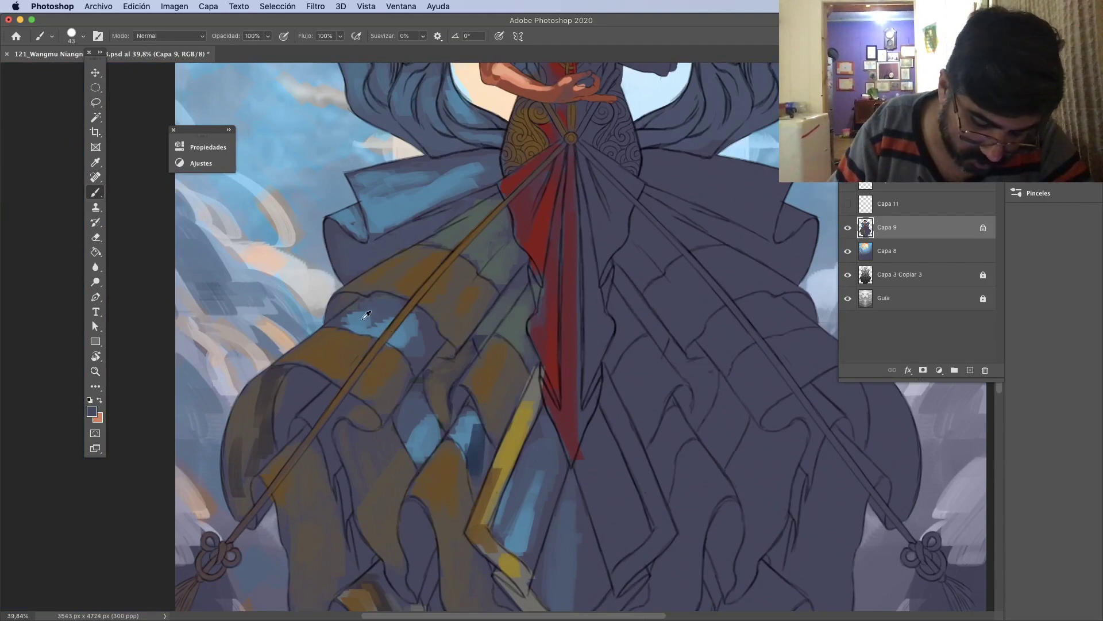
Set the blending mode of layer Capa 9 to Color so its paint tints the grayscale figure.
key(z)
drag(414, 345, 436, 384)
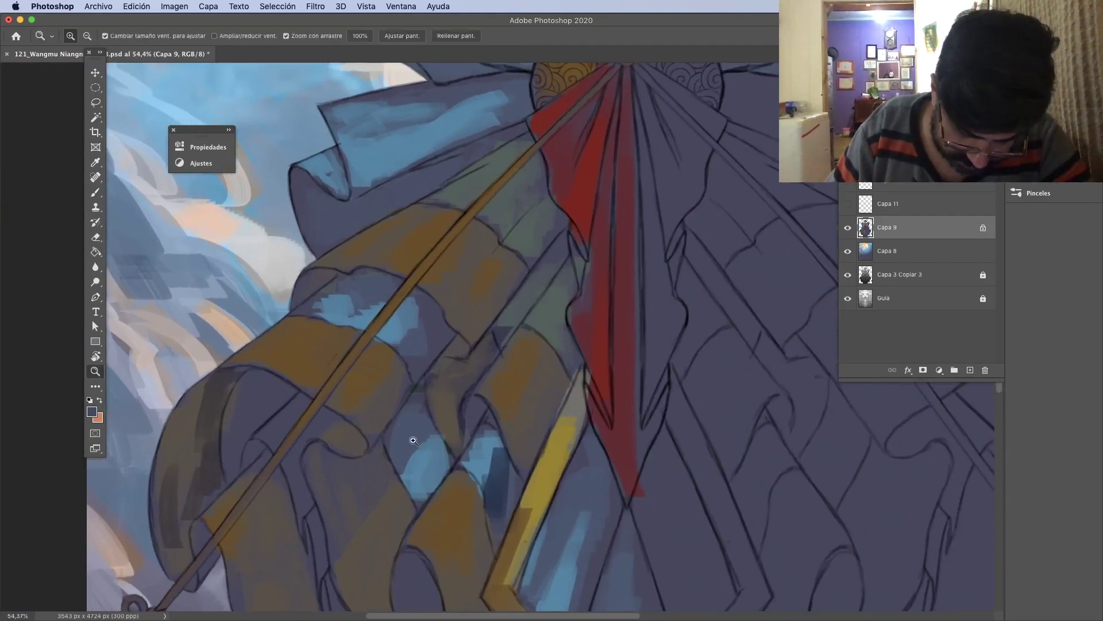
drag(422, 454, 458, 463)
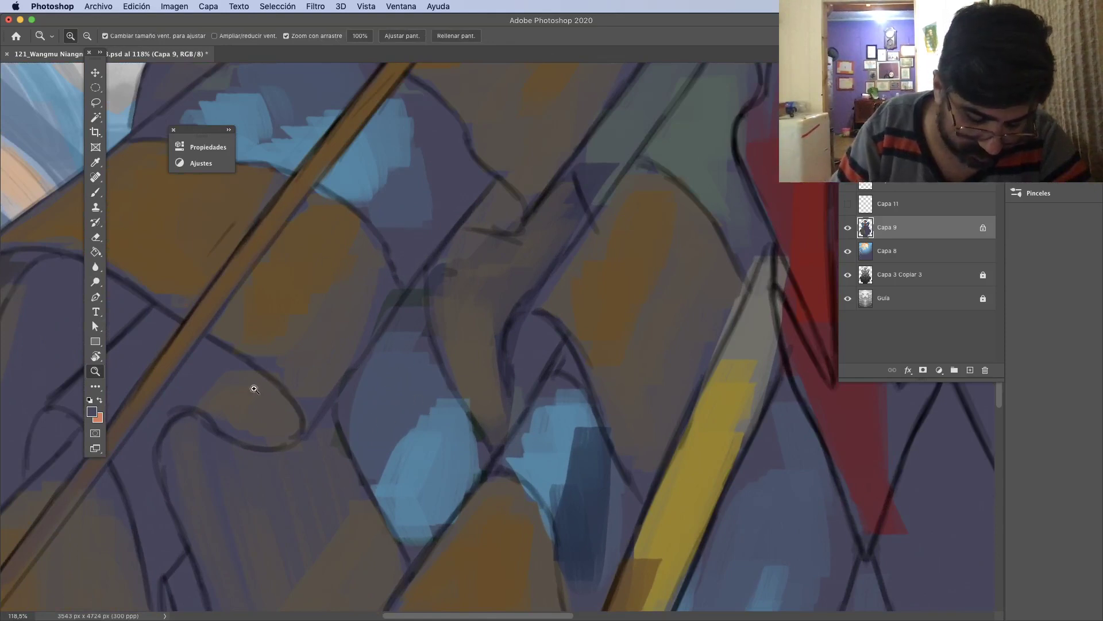
key(super+0)
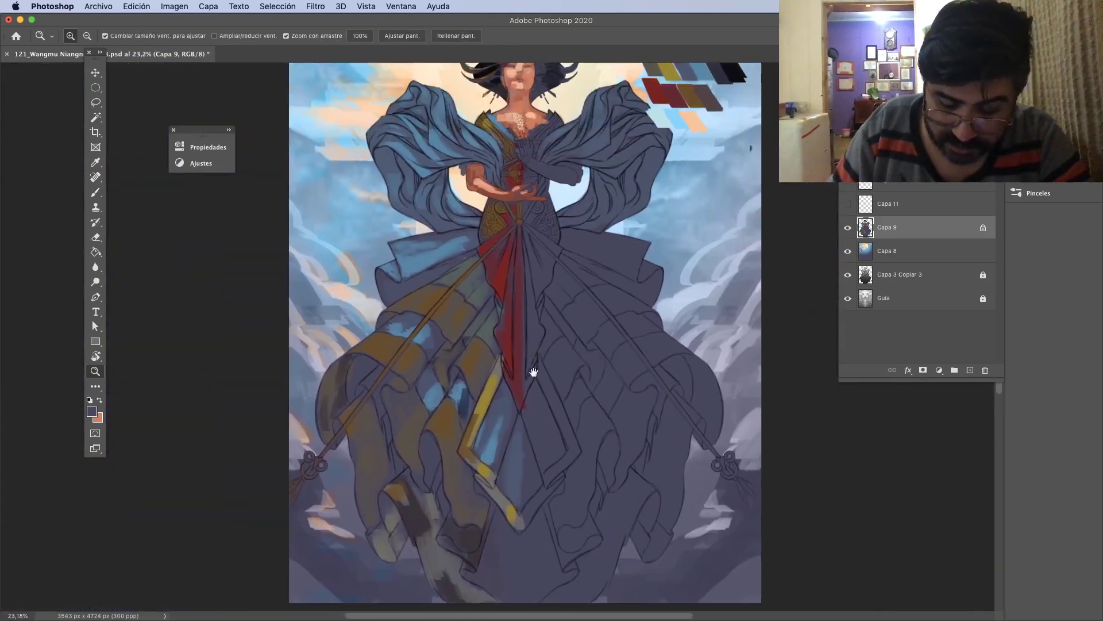
mouse_move(534, 372)
mouse_down()
mouse_move(500, 446)
mouse_move(515, 367)
mouse_up()
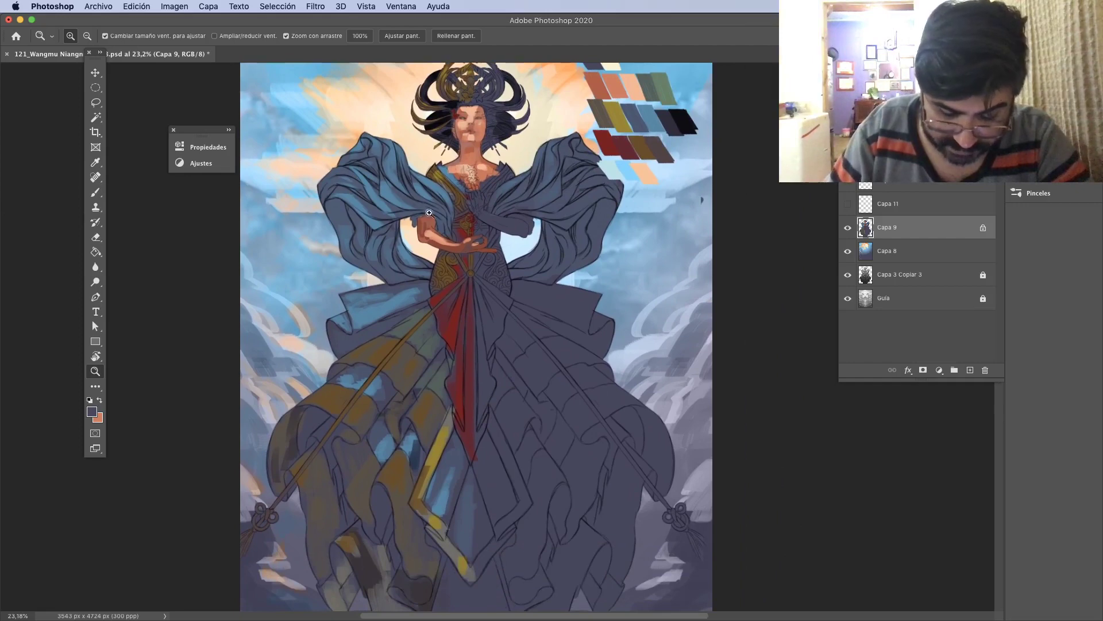
click(862, 95)
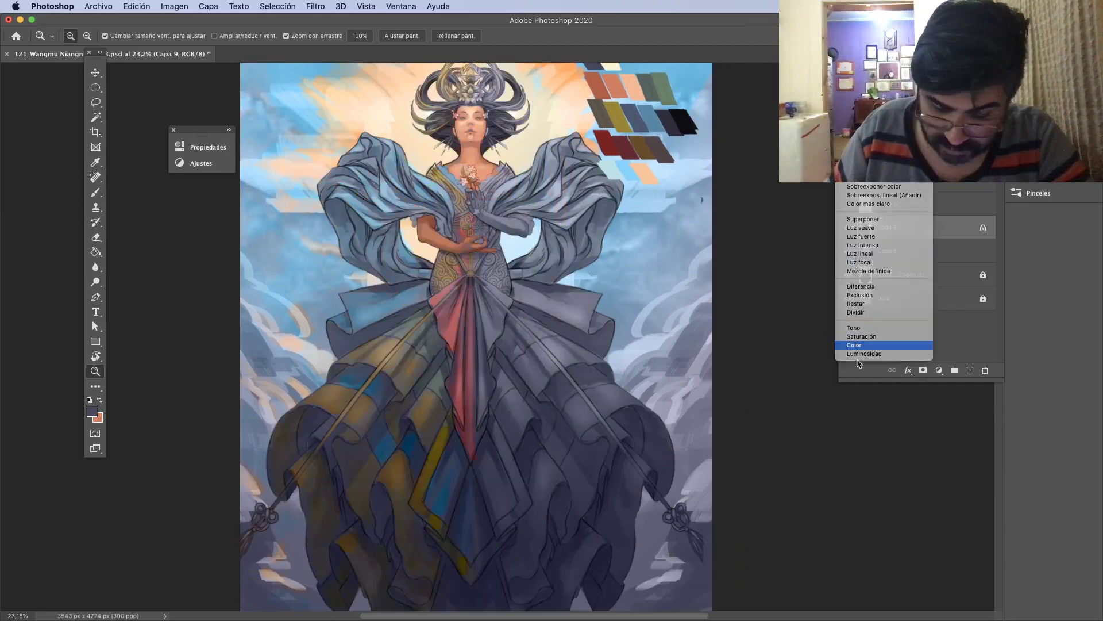
click(871, 345)
drag(584, 244, 596, 270)
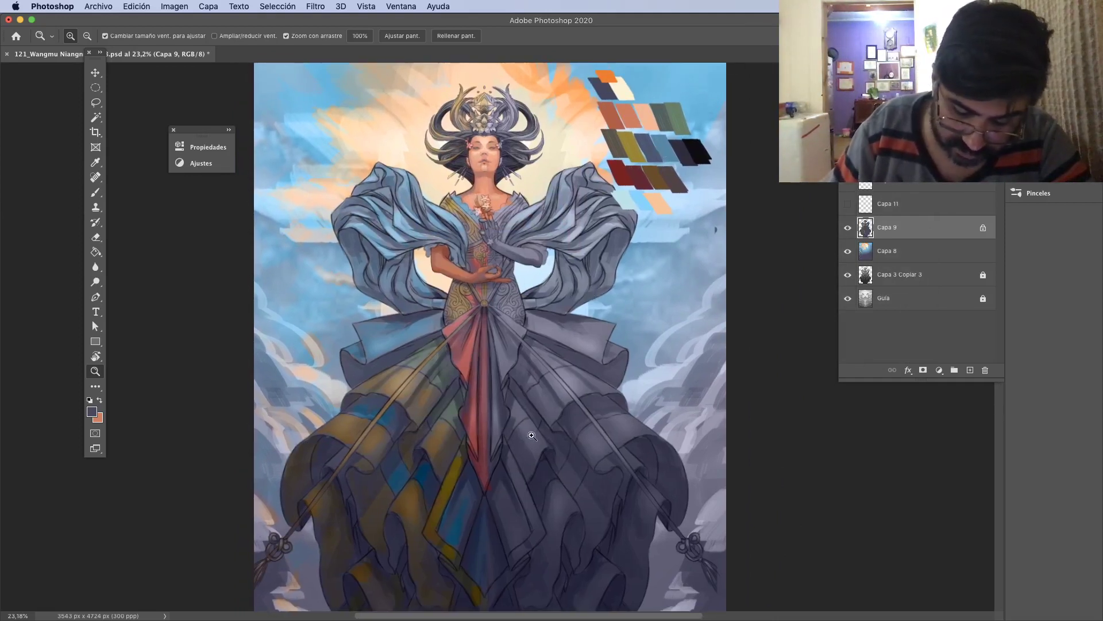
Hide the colour layers Capa 9 and Capa 8 to inspect the grayscale painting, and show them again.
mouse_move(848, 229)
mouse_down()
mouse_move(848, 275)
mouse_move(848, 228)
mouse_up()
click(848, 274)
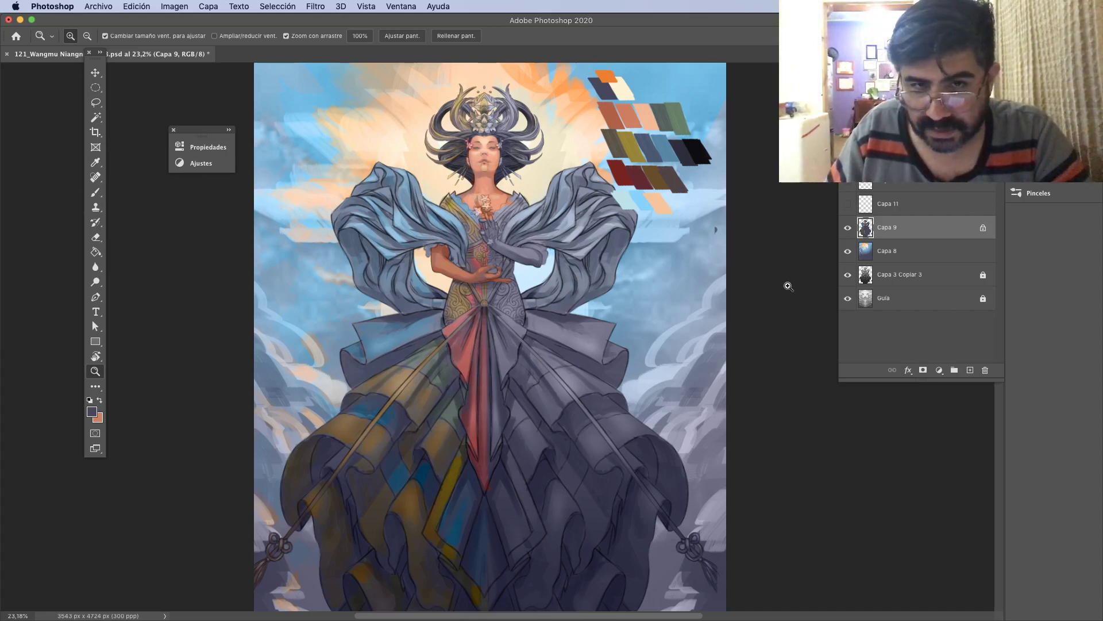
click(847, 251)
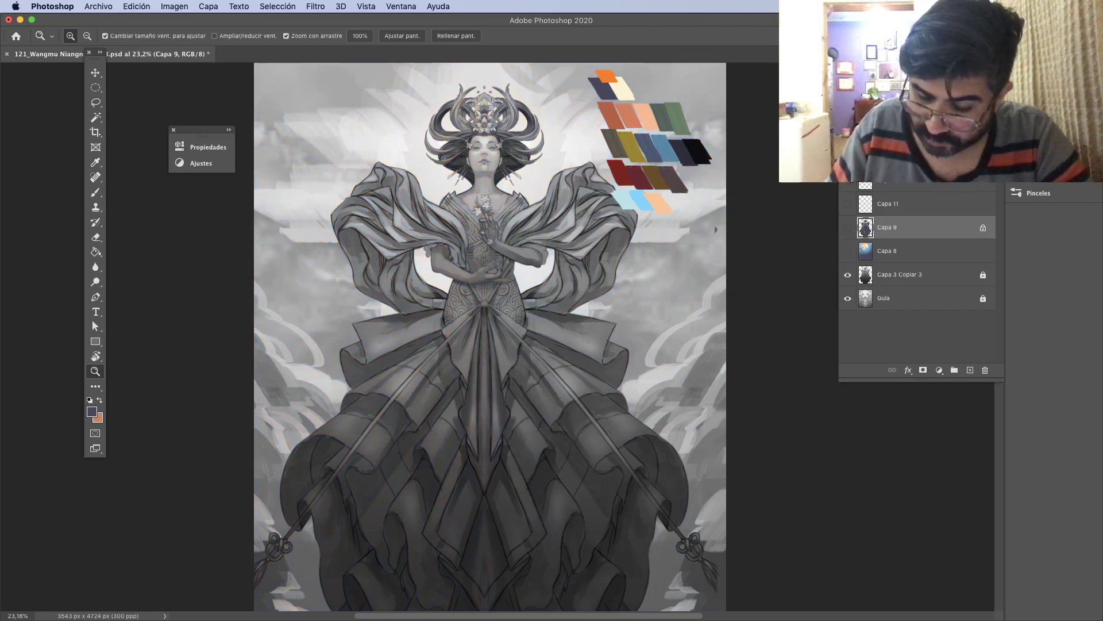
click(846, 228)
click(847, 251)
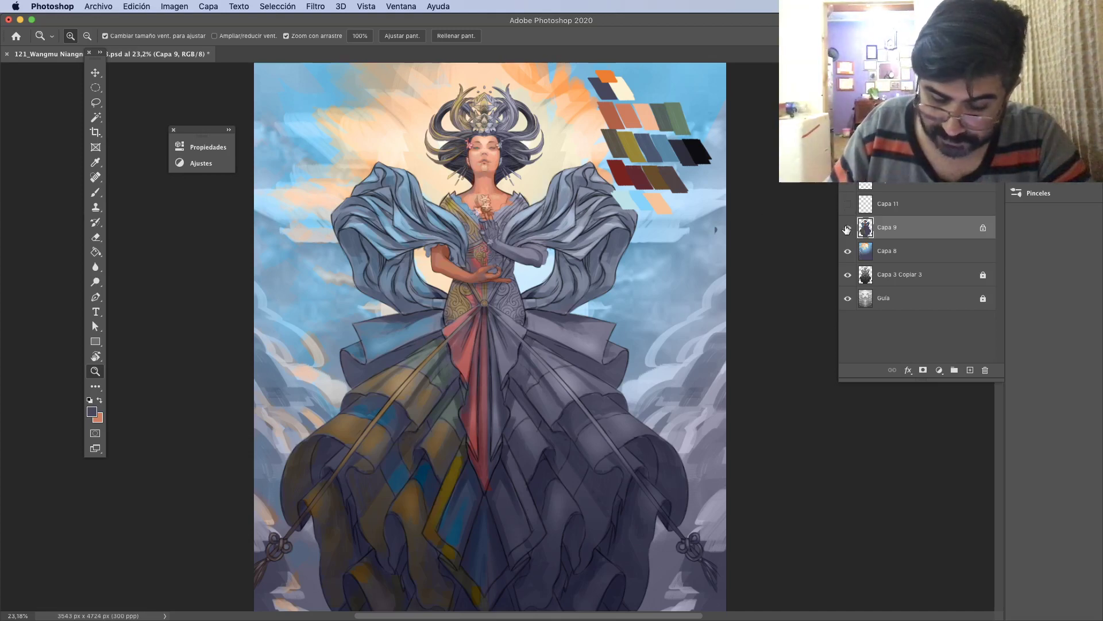
Examine the tinted painting as a whole, including the palette swatches, the figure's torso and the lower skirt.
scroll(700, 339, down, 2)
scroll(718, 354, down, 3)
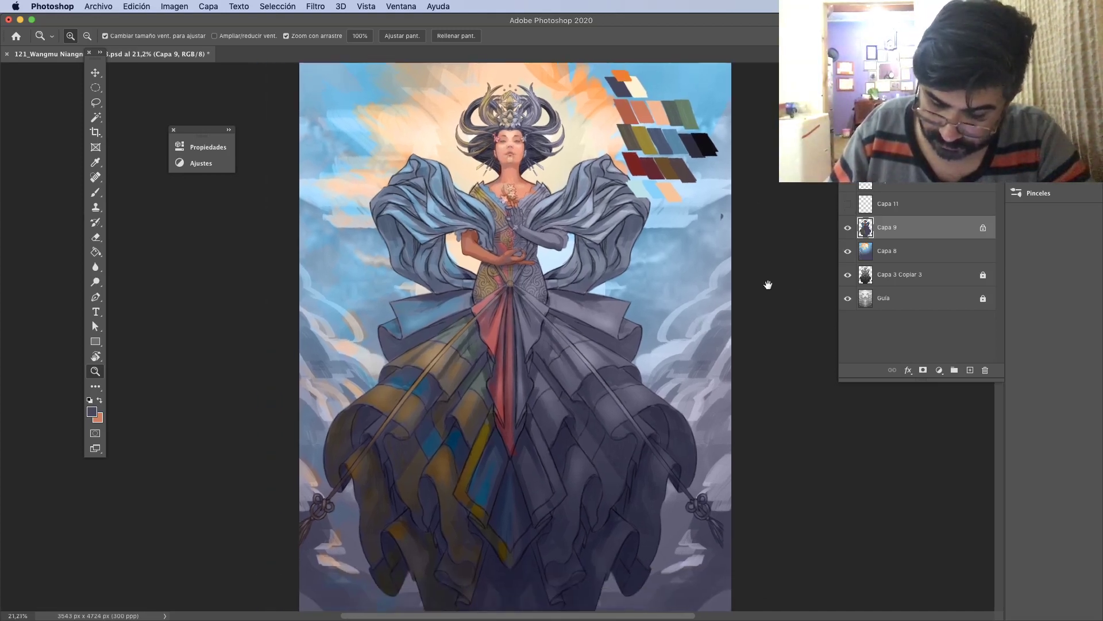
scroll(716, 355, down, 1)
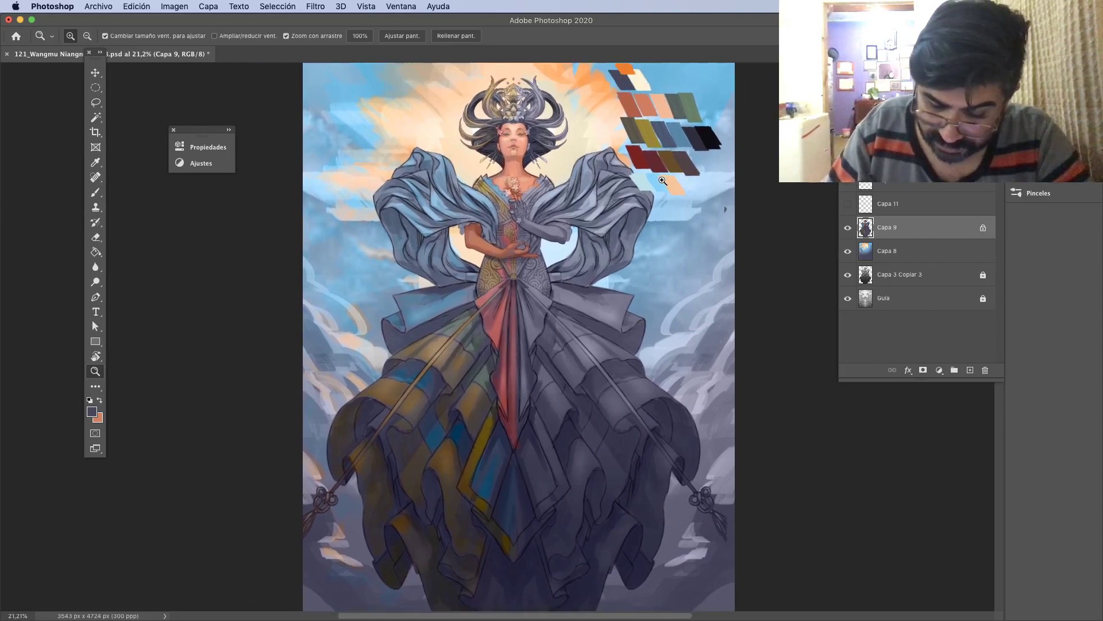
scroll(662, 180, up, 5)
key(b)
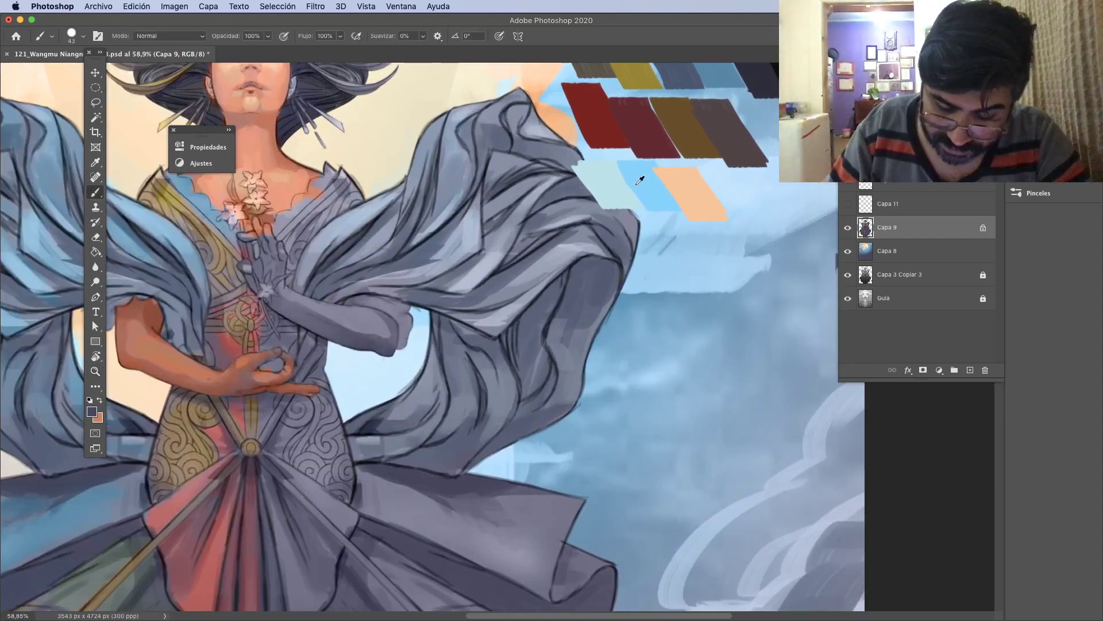
key(z)
scroll(663, 200, down, 5)
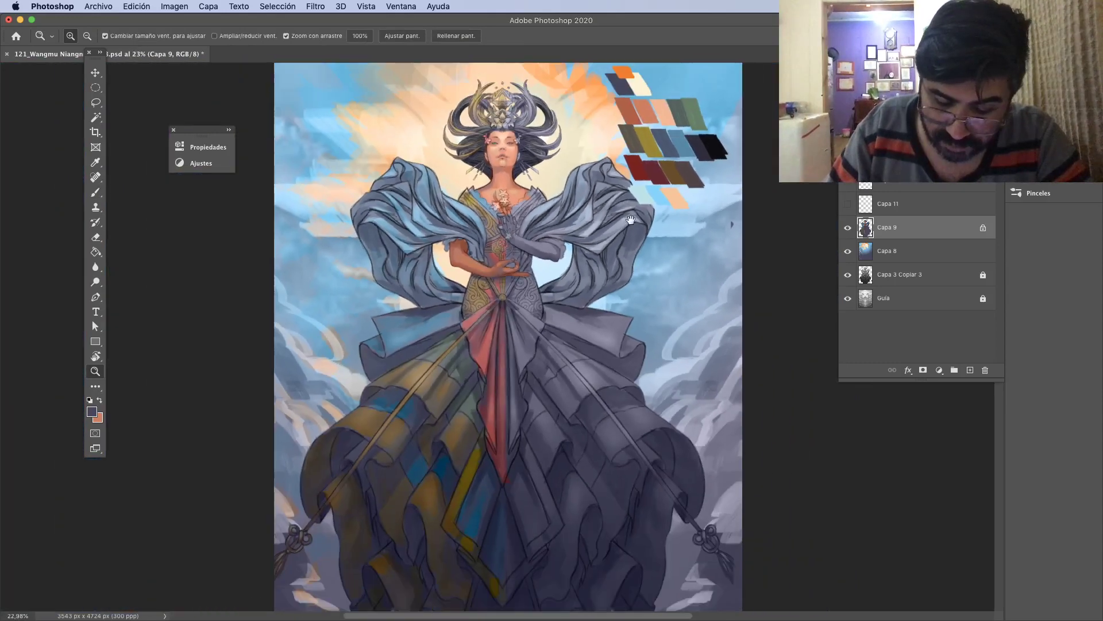
scroll(552, 397, down, 5)
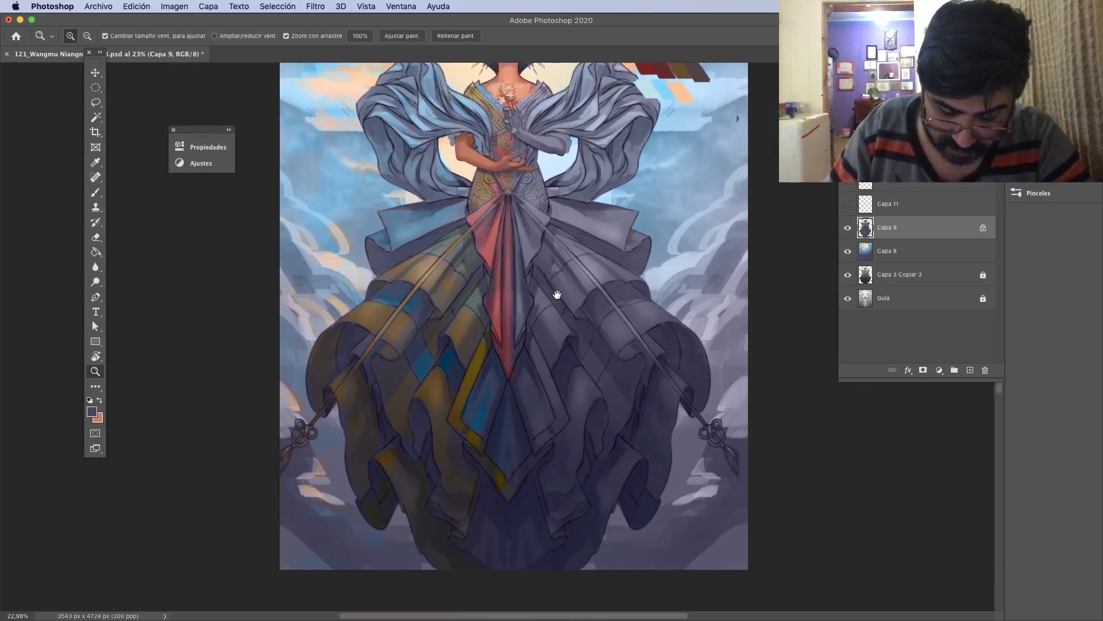
scroll(552, 396, up, 5)
scroll(552, 392, down, 1)
scroll(725, 300, up, 1)
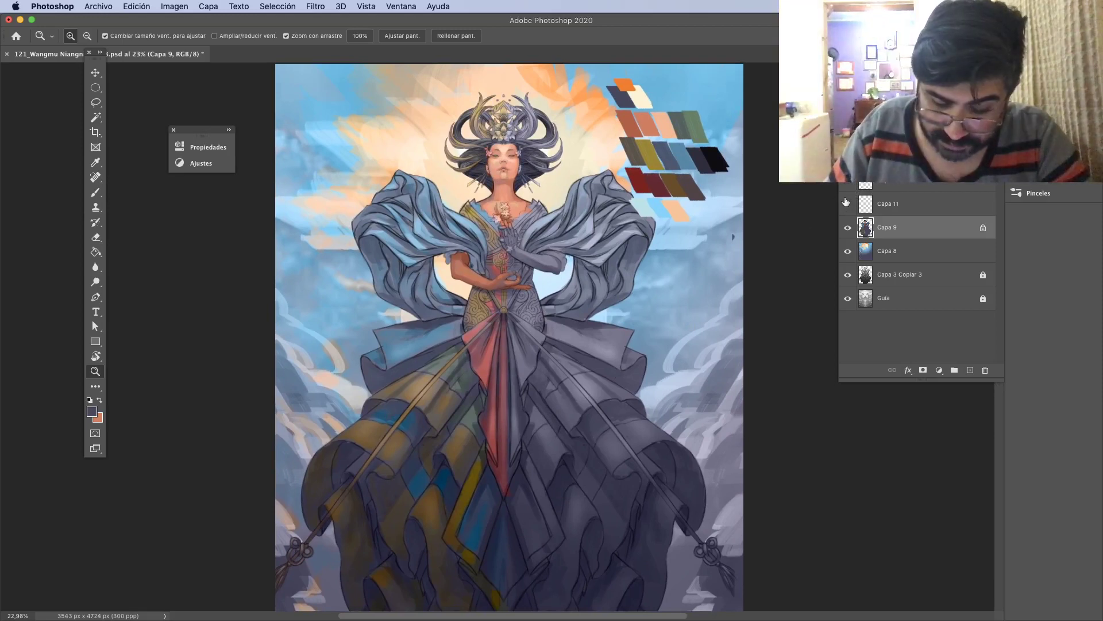
Briefly preview layer Capa 11, and turn on the visibility of layer Capa 10.
click(865, 201)
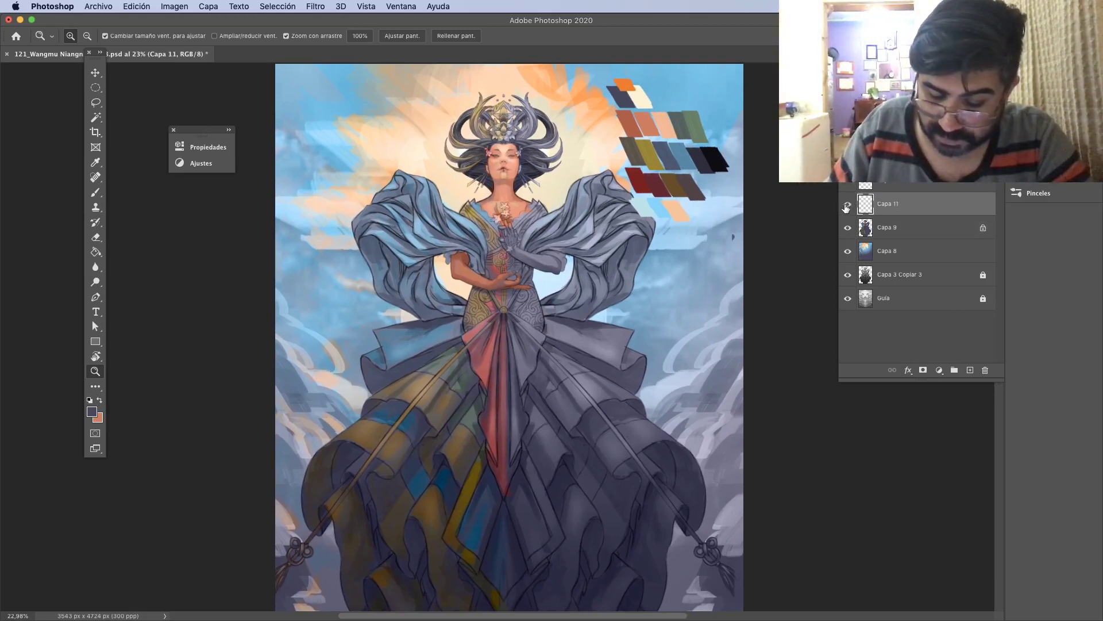
click(846, 205)
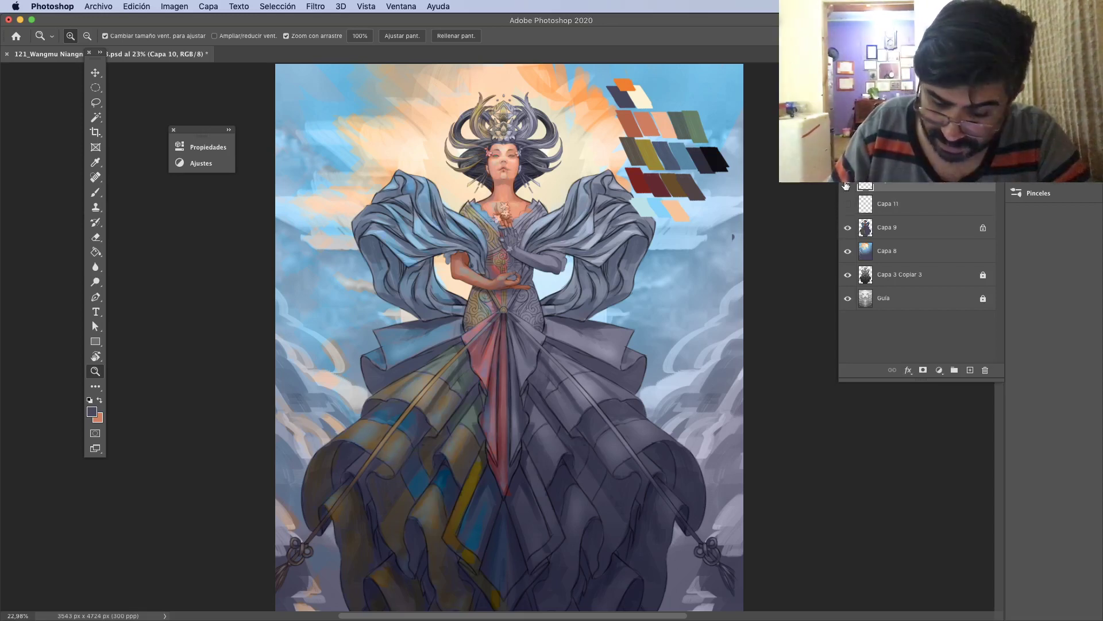
click(846, 185)
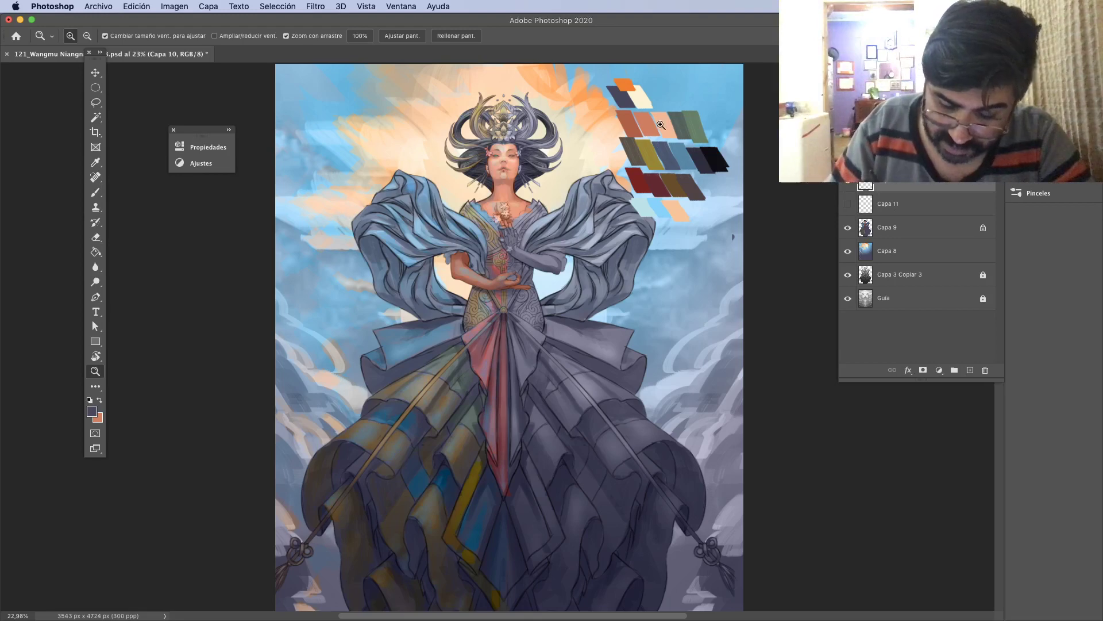
Sample the light blue of the painted sleeve as the foreground colour and inspect the sleeve up close.
key(b)
alt+click(420, 229)
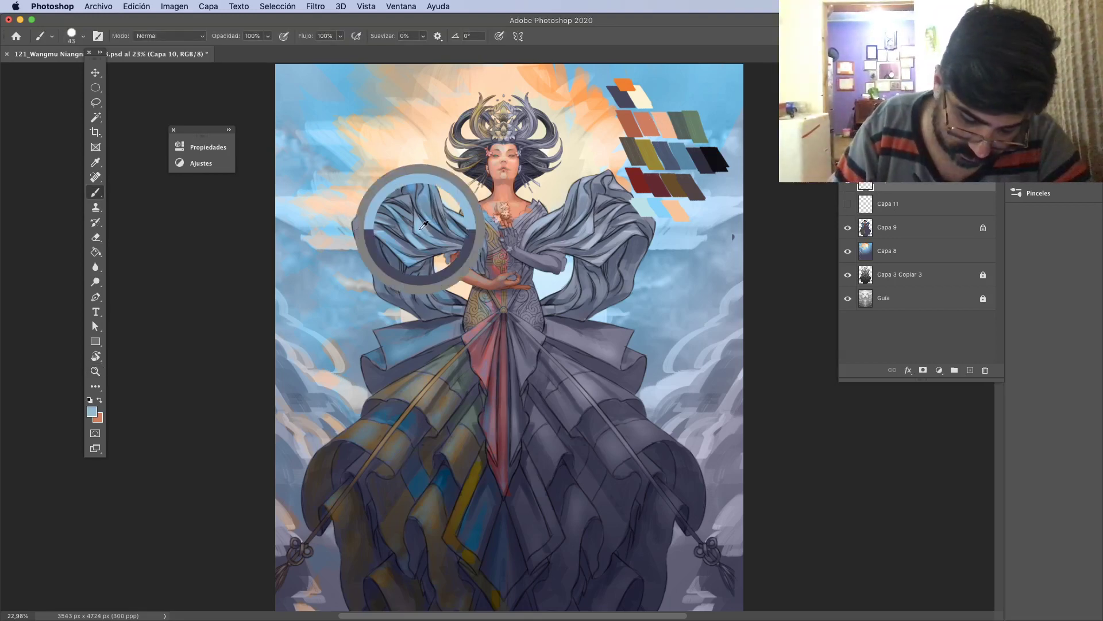
key(z)
mouse_move(420, 227)
mouse_down()
mouse_move(463, 229)
mouse_move(429, 236)
mouse_up()
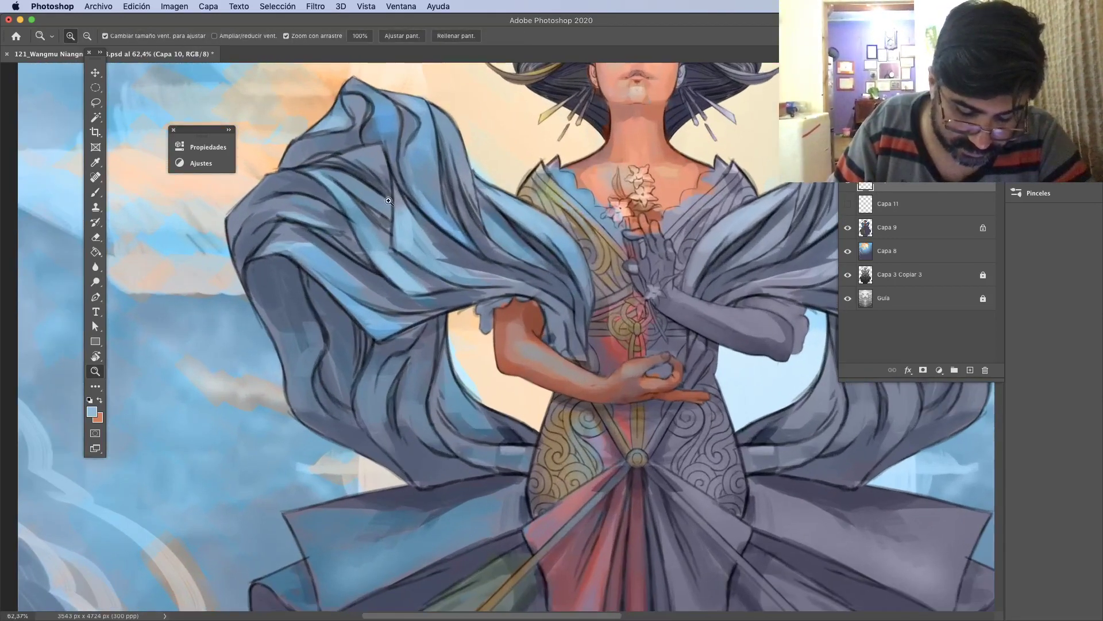
scroll(388, 201, down, 10)
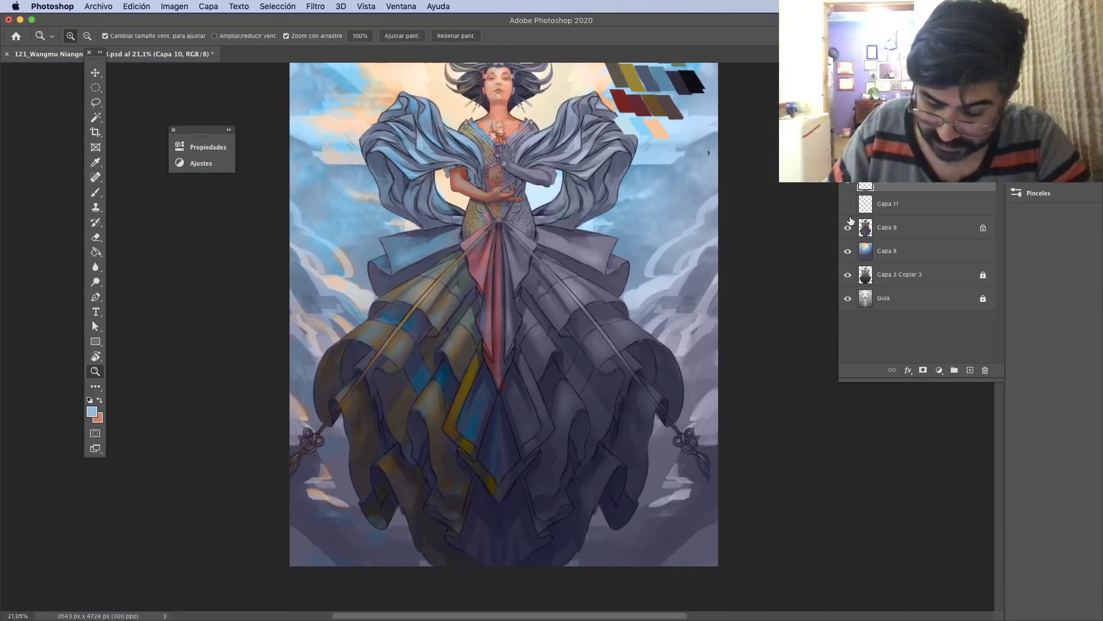
Hide layers Capa 9, Capa 8, Capa 3 Copiar 3 and Guía to isolate the line art and Capa 10 strokes.
drag(848, 234, 848, 302)
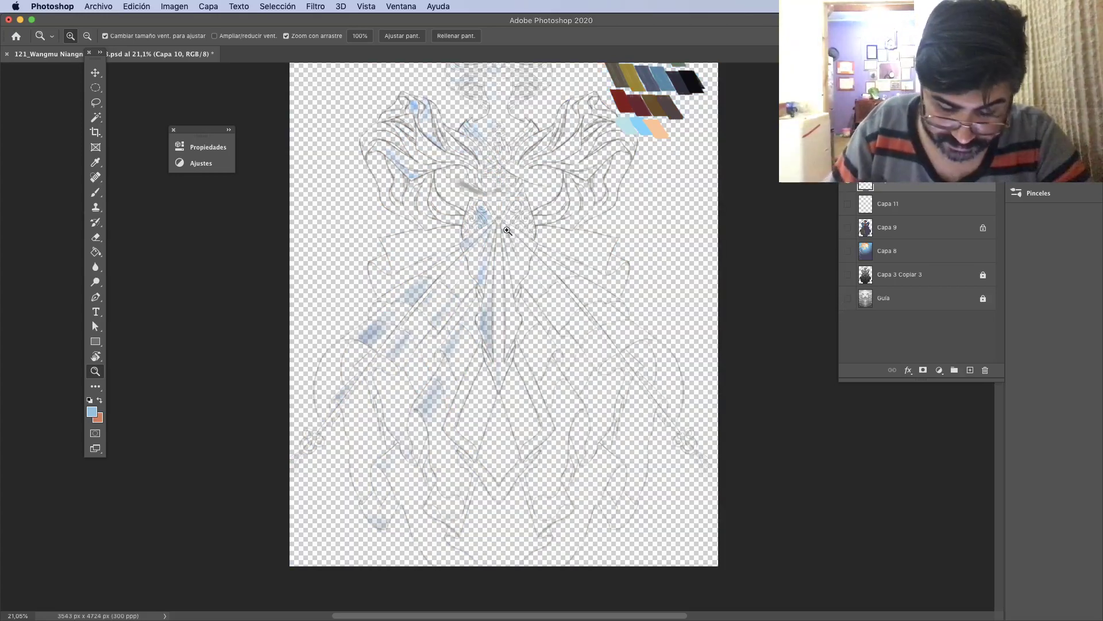
drag(505, 218, 575, 223)
key(b)
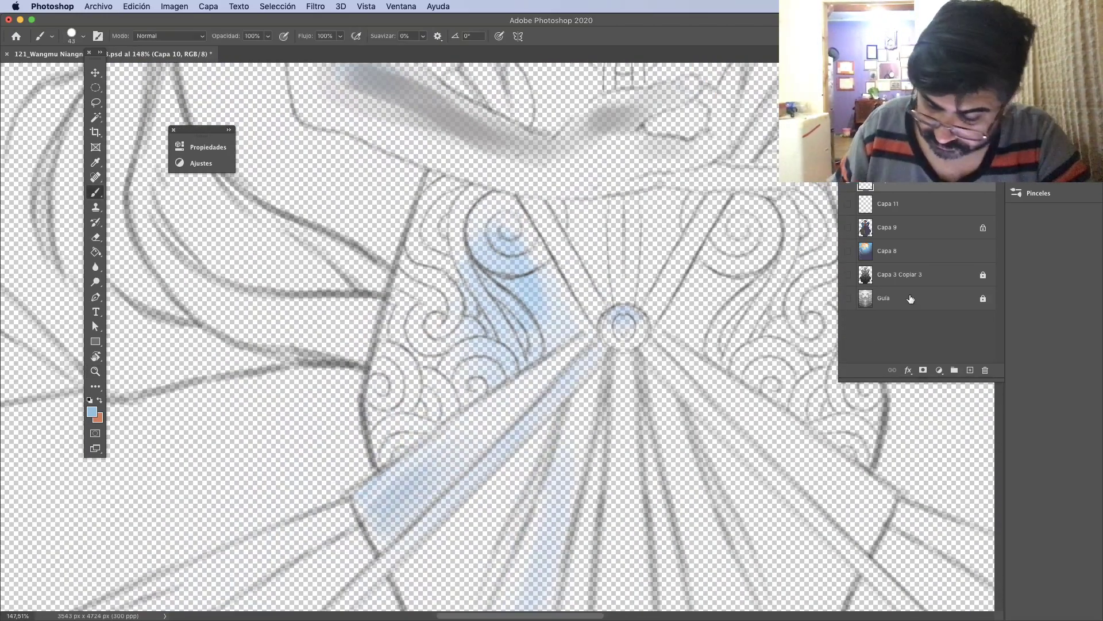
Add a new layer directly above Capa 11, reset the colours to default black and white, and fill it with white.
click(967, 370)
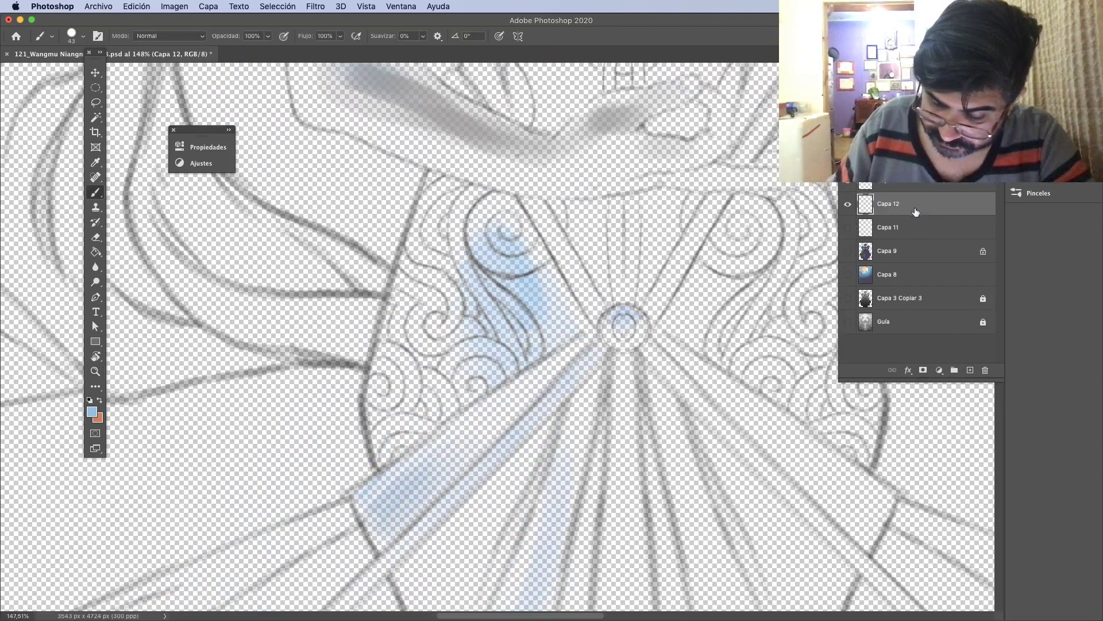
click(89, 399)
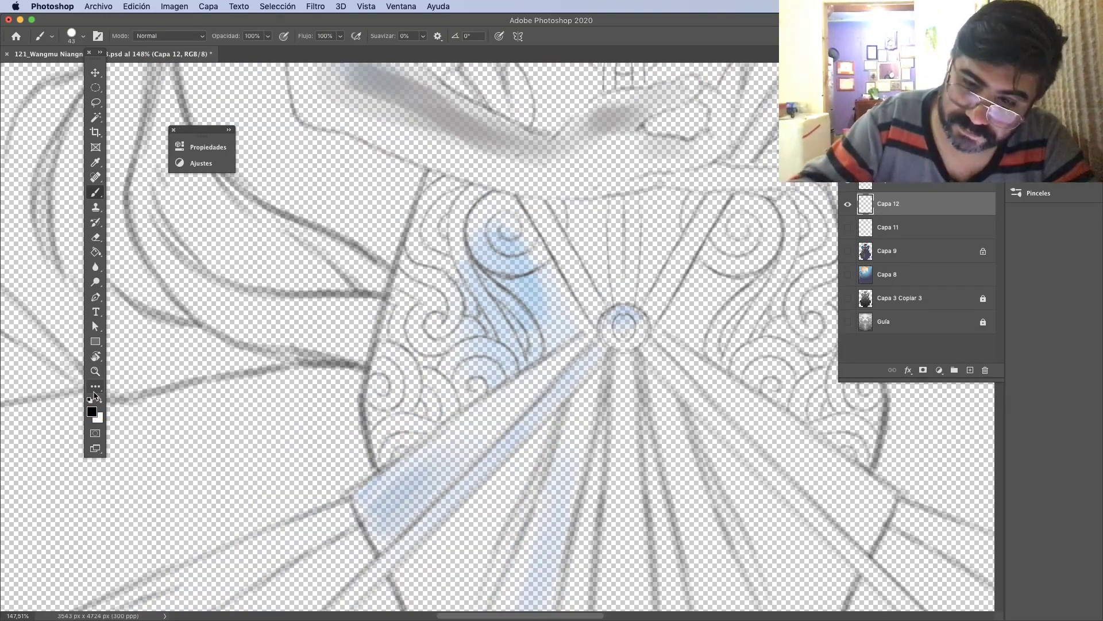
key(super+BackSpace)
Examine the blue and gray strokes of Capa 10 against white across the face, sleeves, arm, bodice and skirt.
key(z)
drag(596, 328, 540, 327)
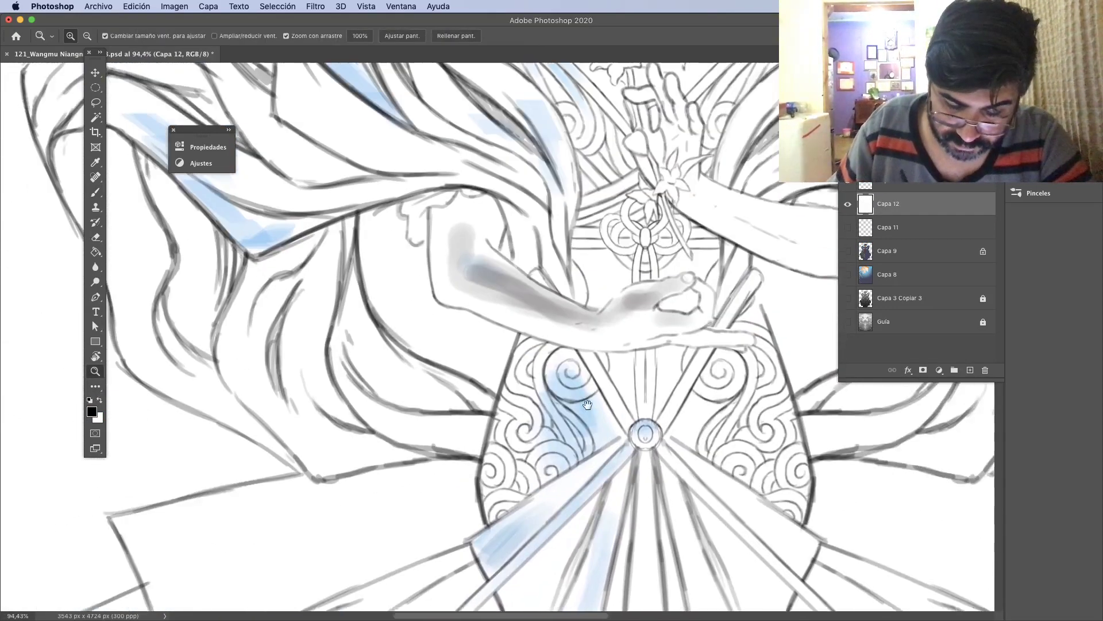
drag(460, 218, 345, 380)
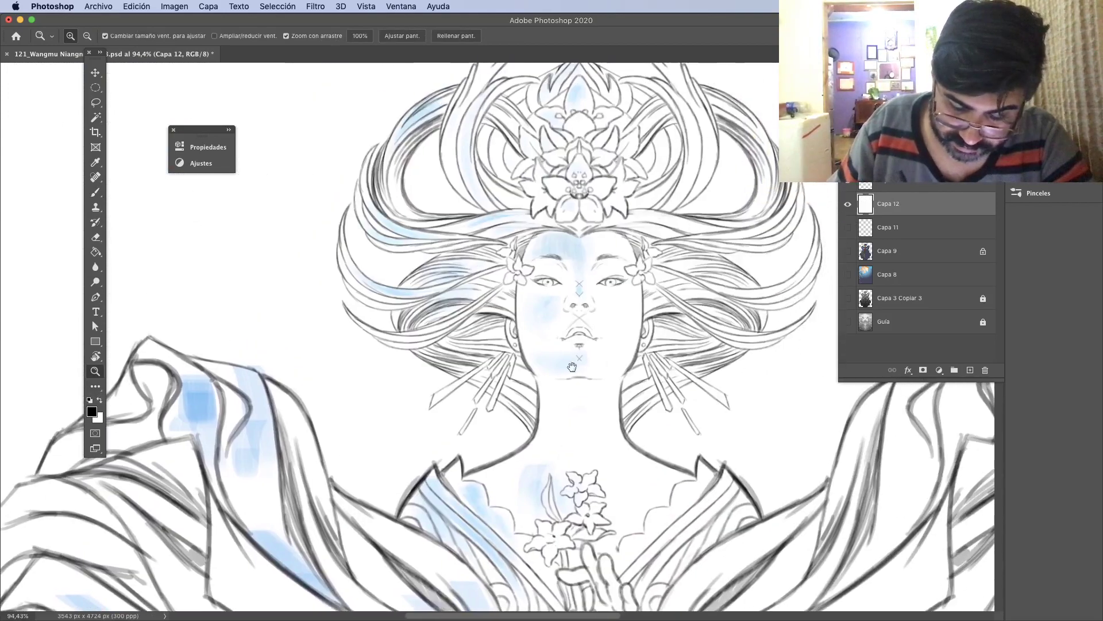
drag(403, 403, 402, 391)
drag(566, 597, 573, 286)
drag(599, 406, 588, 323)
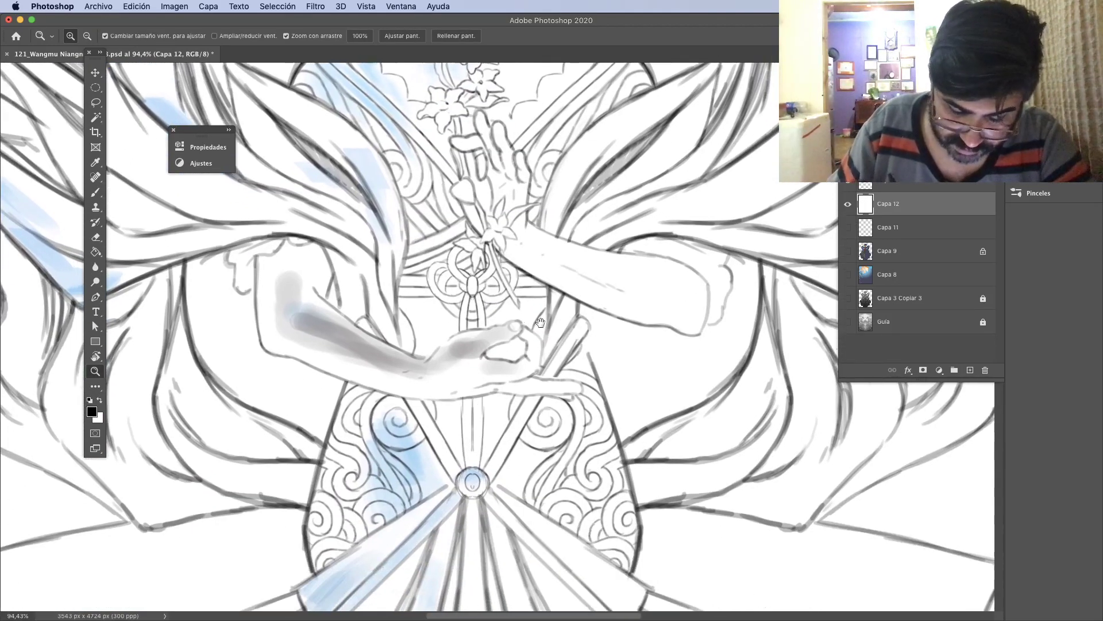
drag(612, 436, 552, 178)
drag(573, 296, 522, 306)
drag(420, 379, 429, 328)
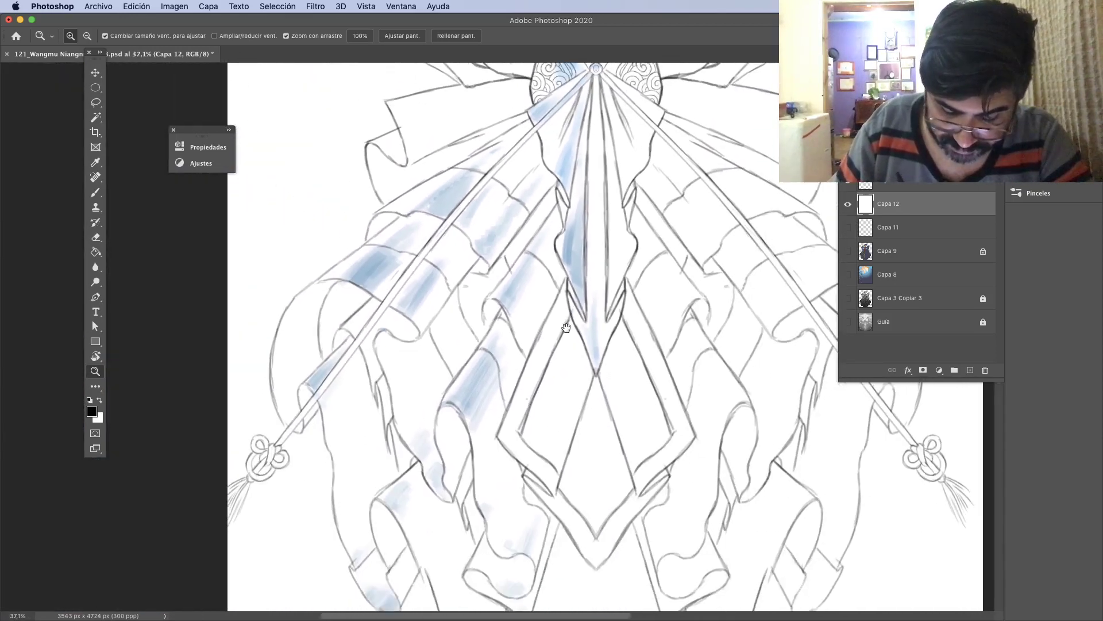
drag(564, 266, 543, 497)
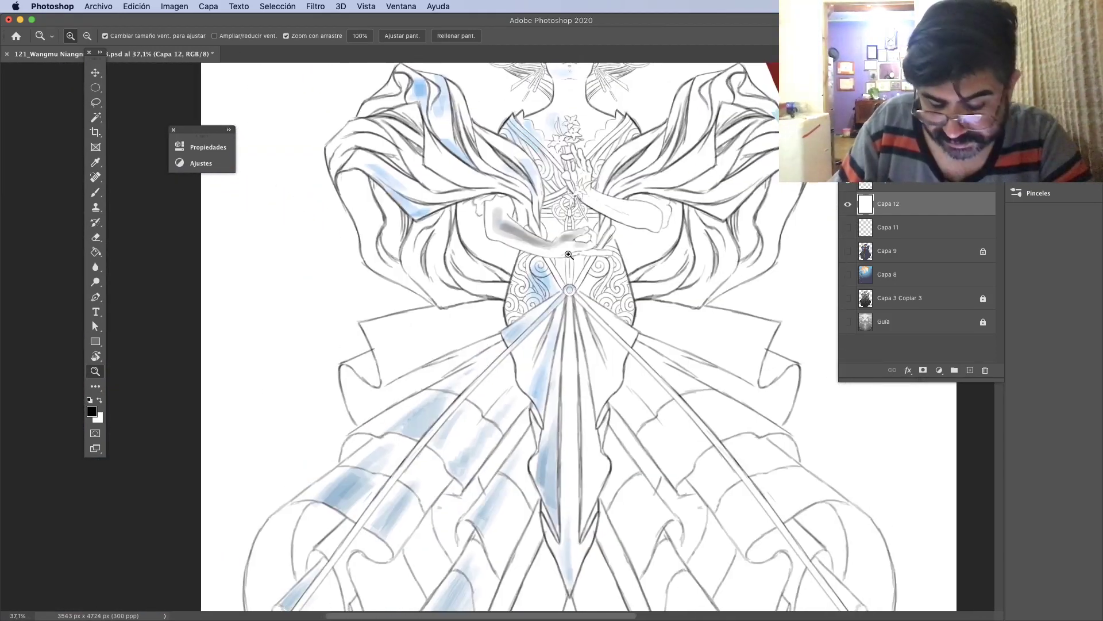
scroll(561, 136, down, 5)
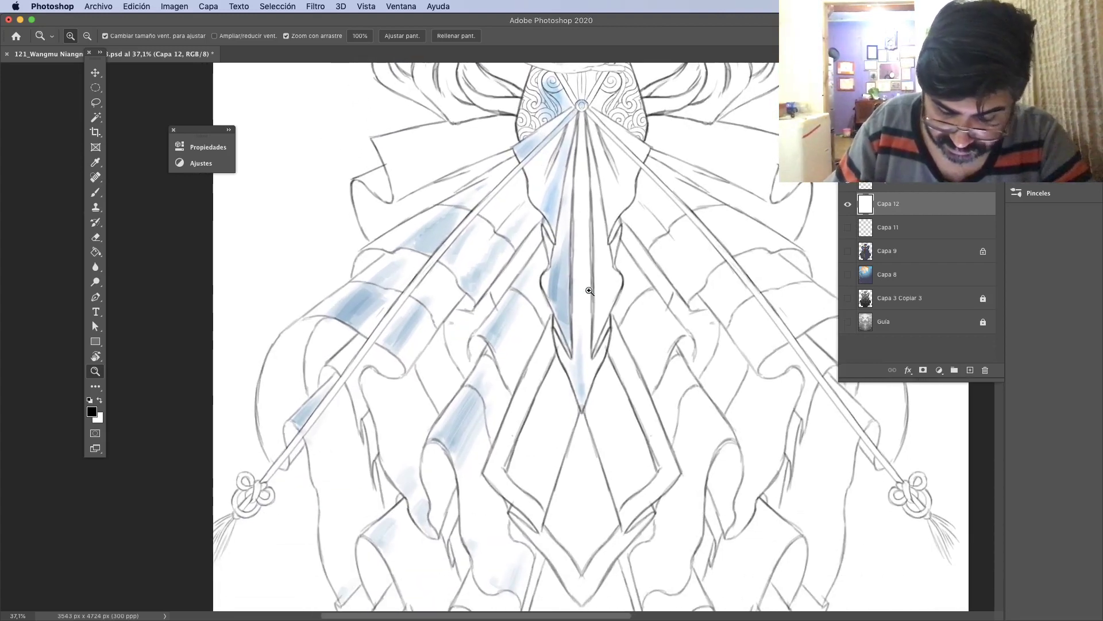
scroll(590, 291, up, 5)
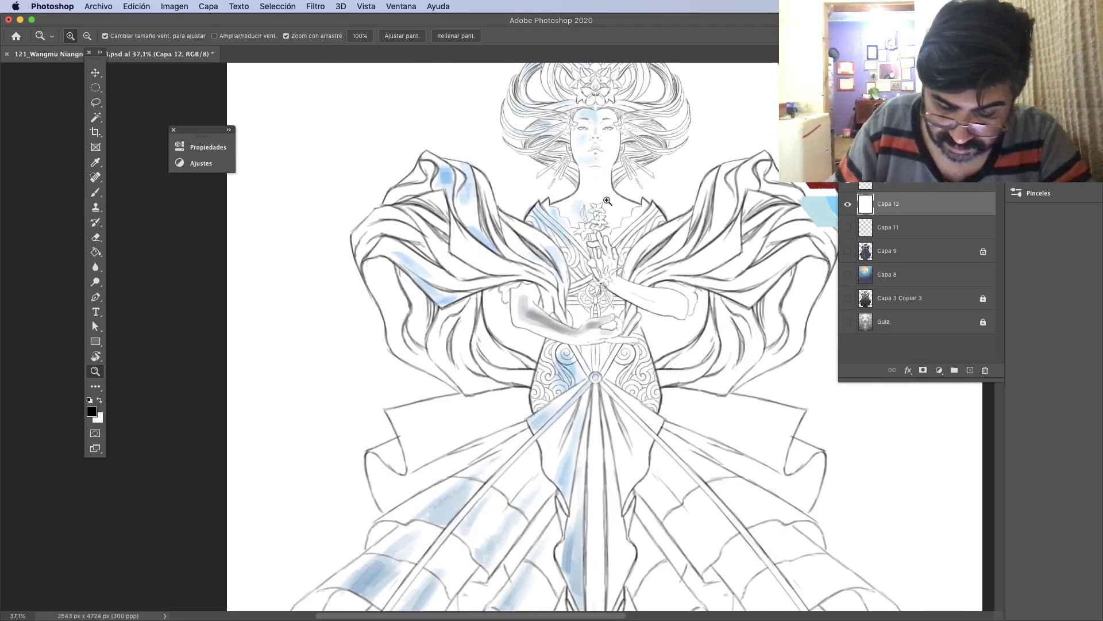
scroll(527, 212, up, 2)
scroll(527, 212, right, 1)
Delete the white layer Capa 12 and show layers Capa 11, Capa 9, Capa 8, Capa 3 Copiar 3 and Guía.
drag(883, 215, 985, 370)
drag(847, 227, 848, 298)
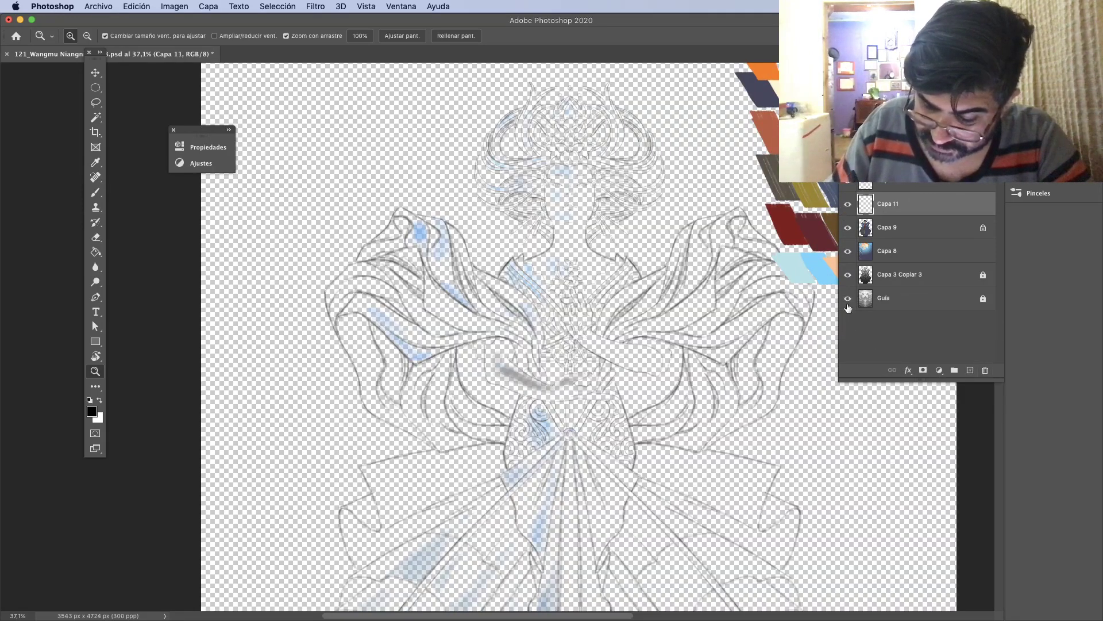
scroll(447, 294, right, 1)
scroll(448, 295, up, 2)
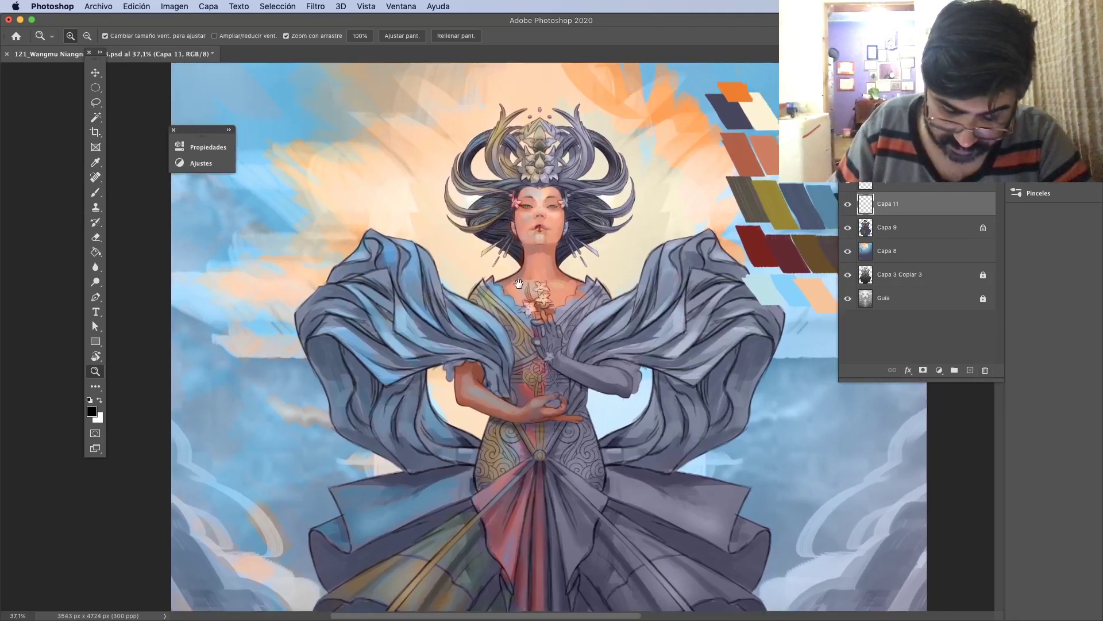
drag(539, 194, 581, 200)
scroll(581, 200, down, 5)
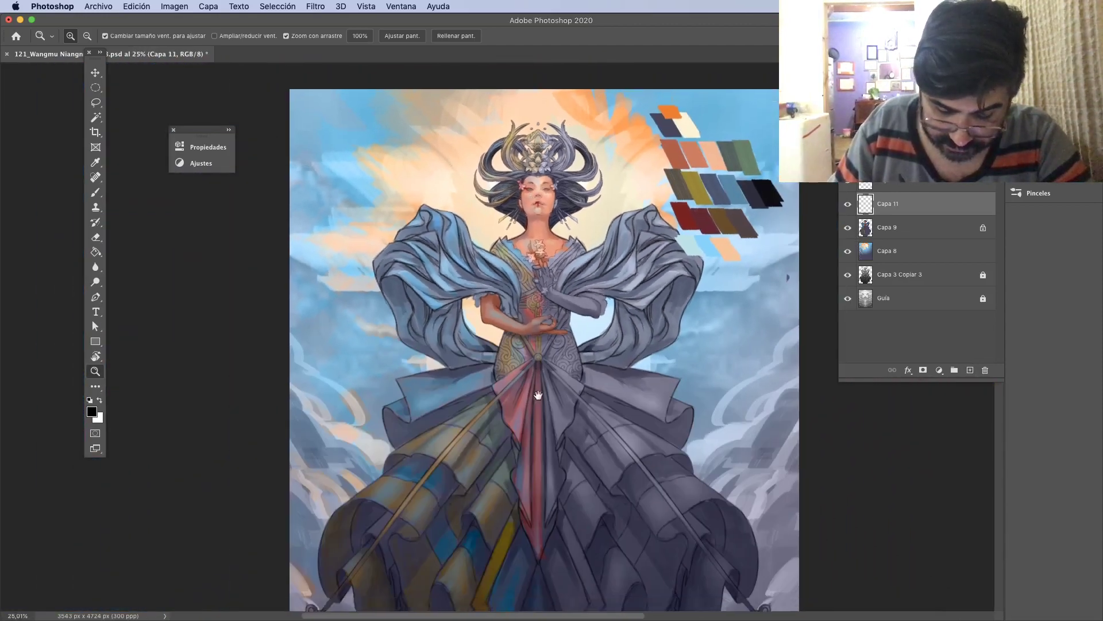
mouse_move(537, 394)
mouse_down()
mouse_move(523, 238)
mouse_move(470, 391)
mouse_up()
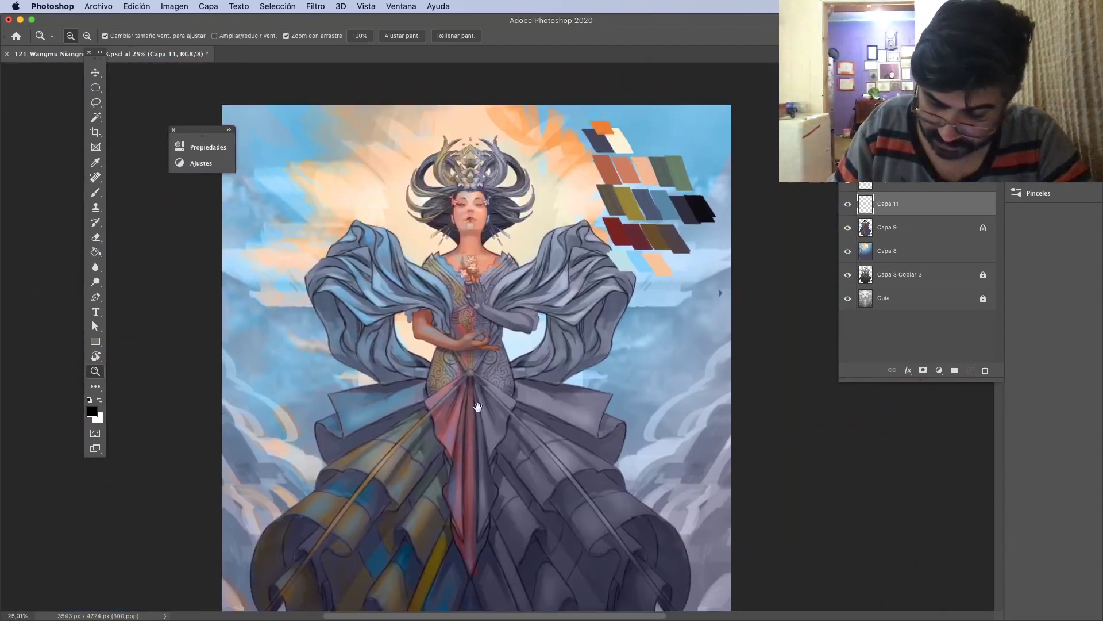
scroll(671, 468, down, 2)
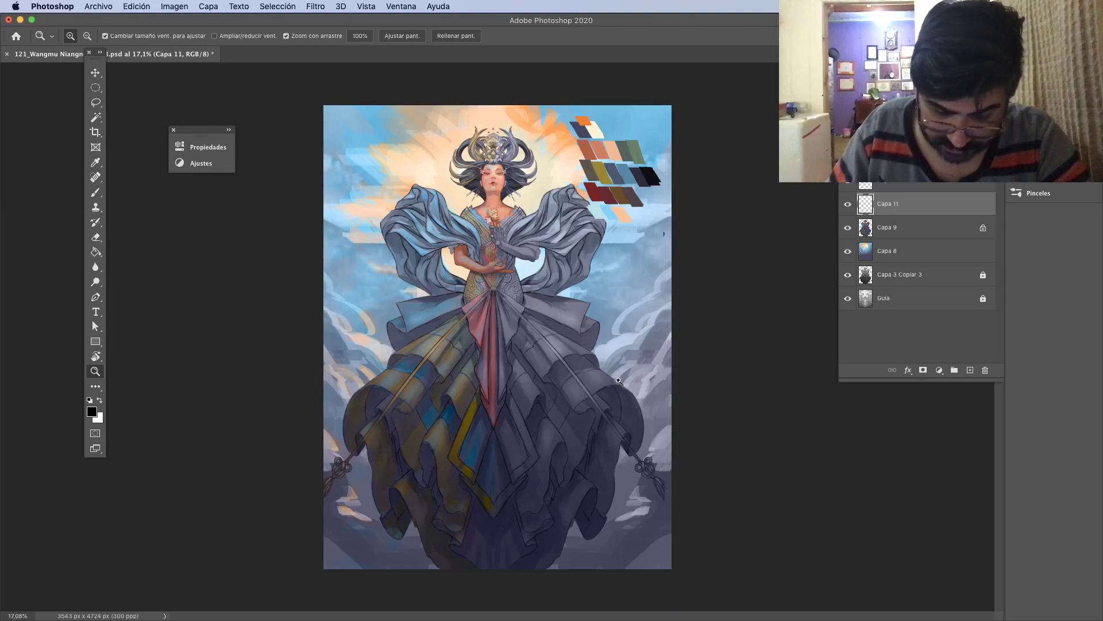
scroll(586, 276, up, 2)
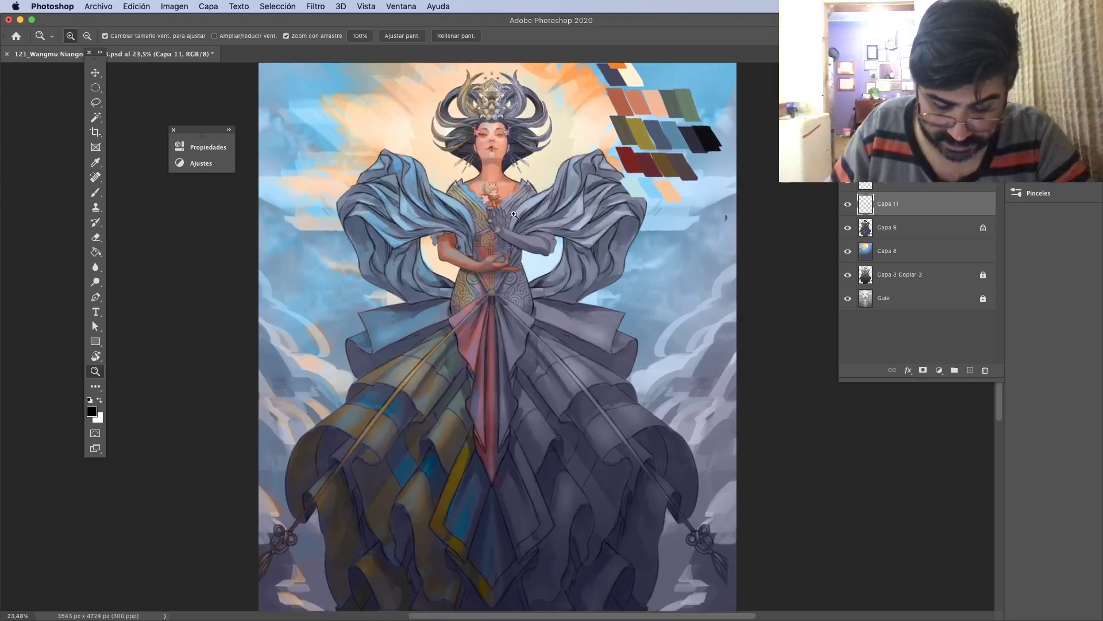
scroll(597, 439, down, 2)
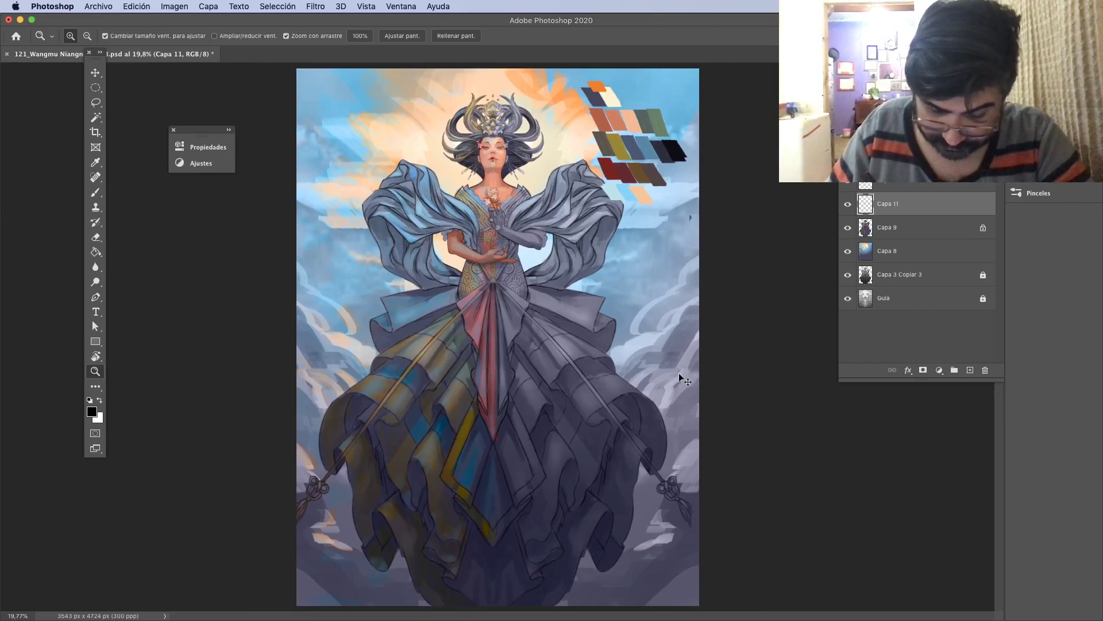
Close the current illustration, switch to Finder, and open 121_Wangmu Niangniang_04.psd from the 121 Wangniang folder.
key(super+w)
click(508, 214)
key(super+Tab)
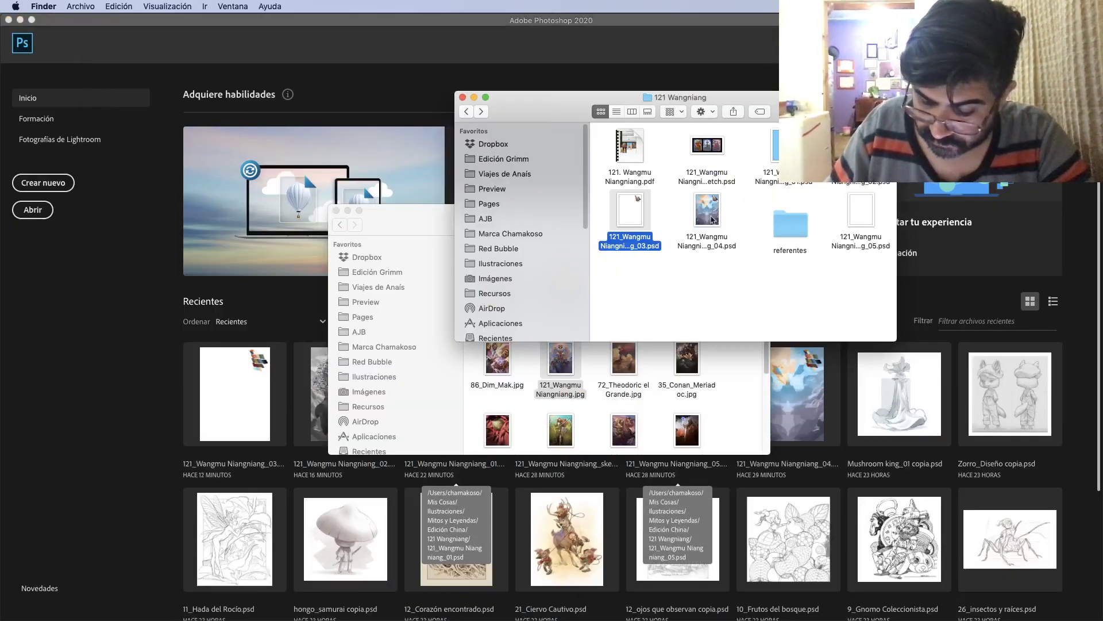
double_click(712, 219)
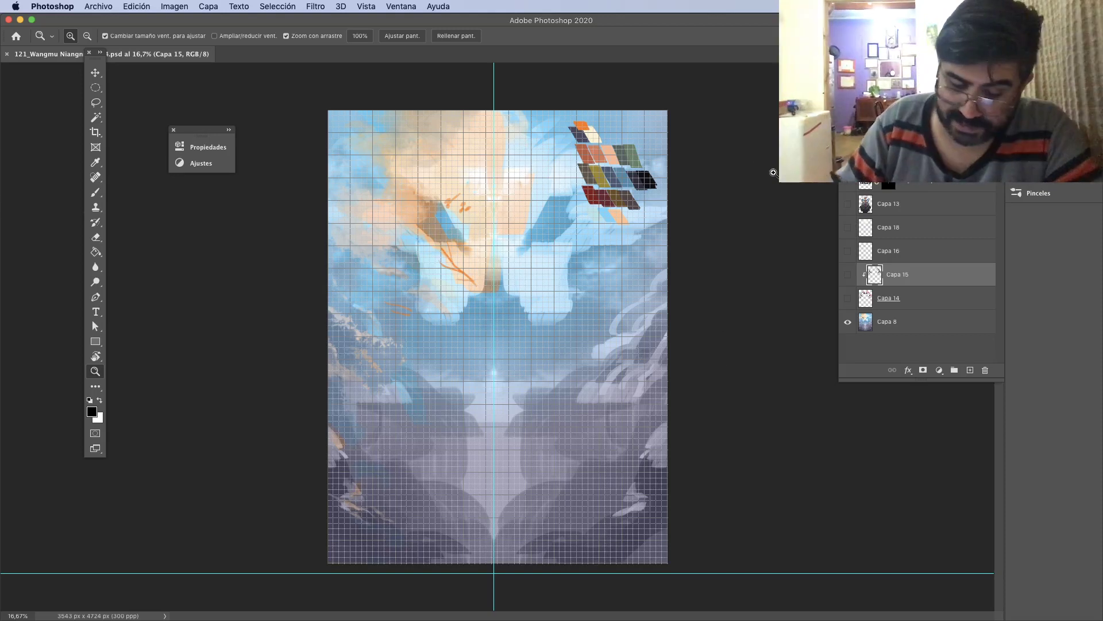
Hide the grid, the guides and the floating Propiedades and Ajustes panel, and show the cherry blossom layer Capa 14.
key(super+h)
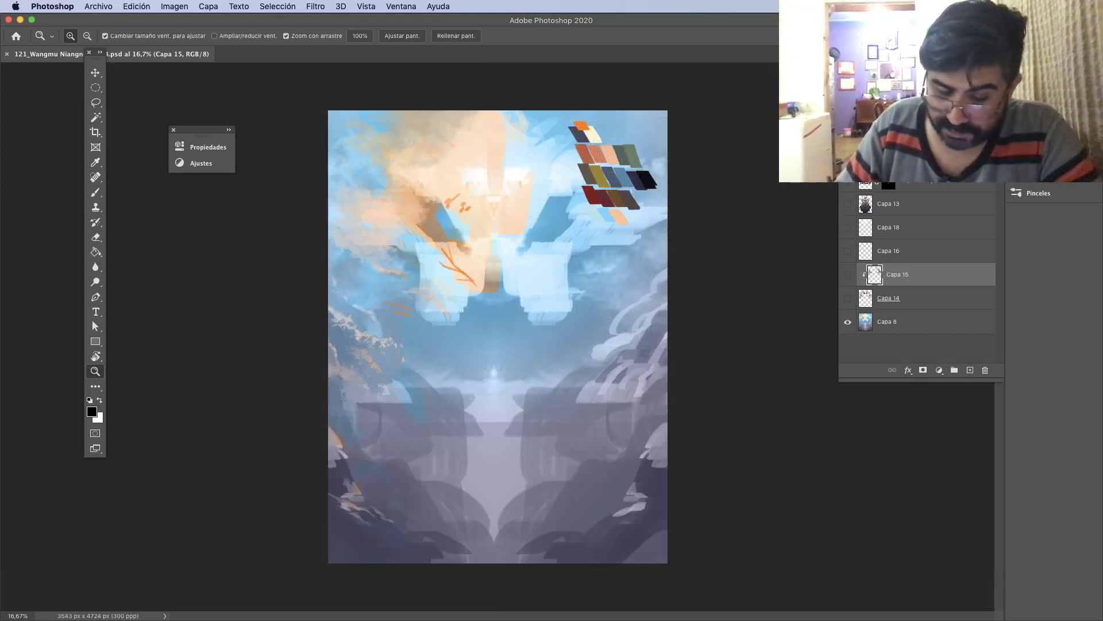
click(173, 130)
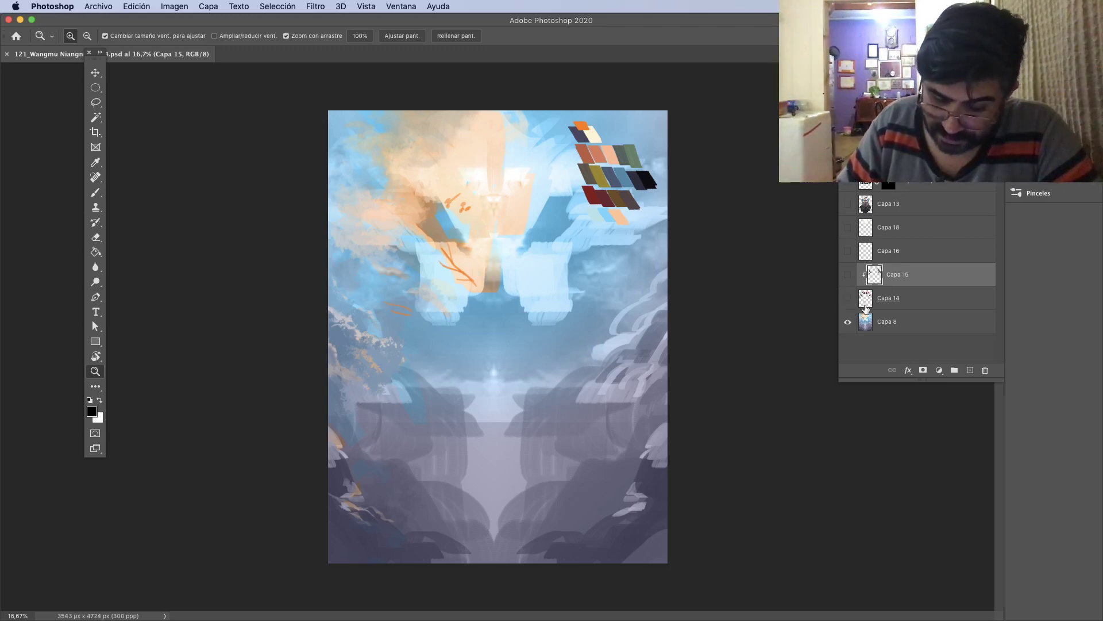
click(847, 299)
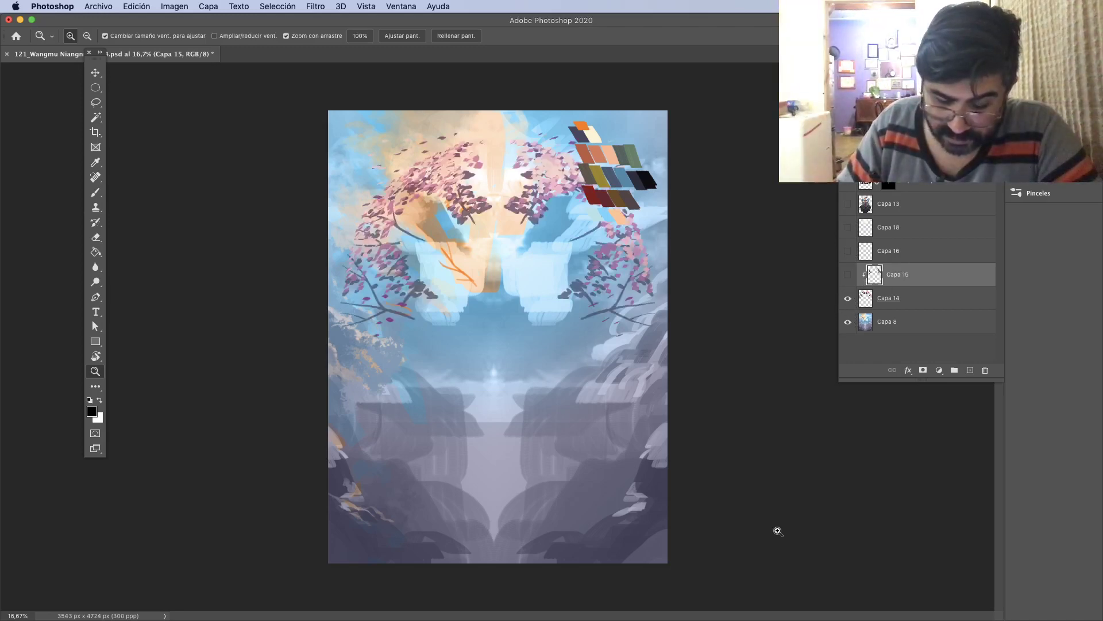
Select the blossom layer Capa 14, try it at 100% opacity, and set its opacity to 70%.
click(858, 300)
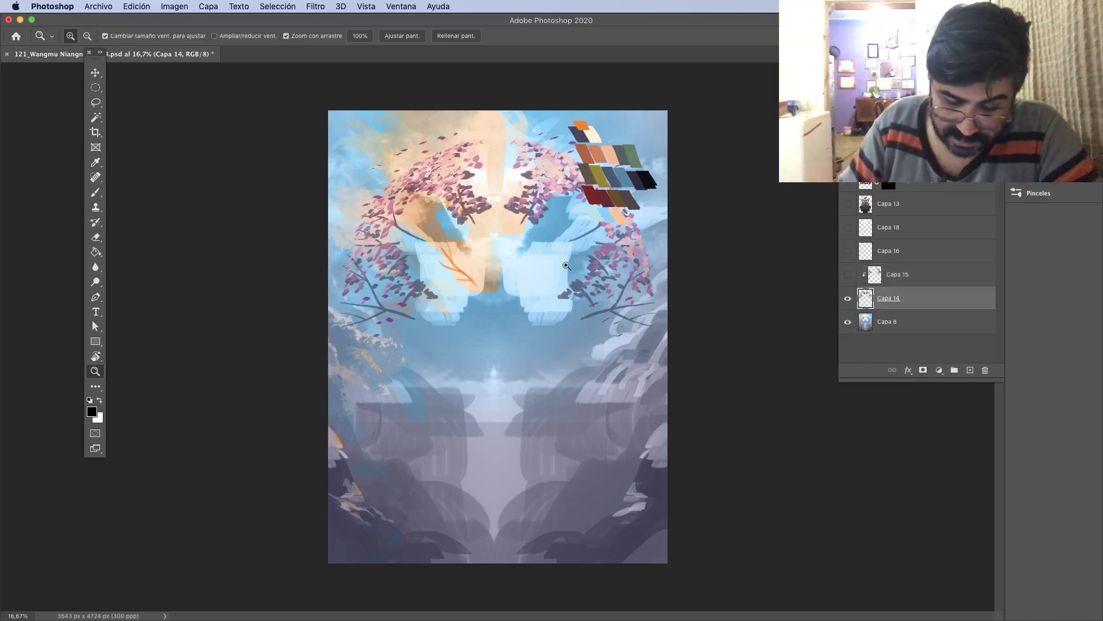
scroll(524, 210, up, 3)
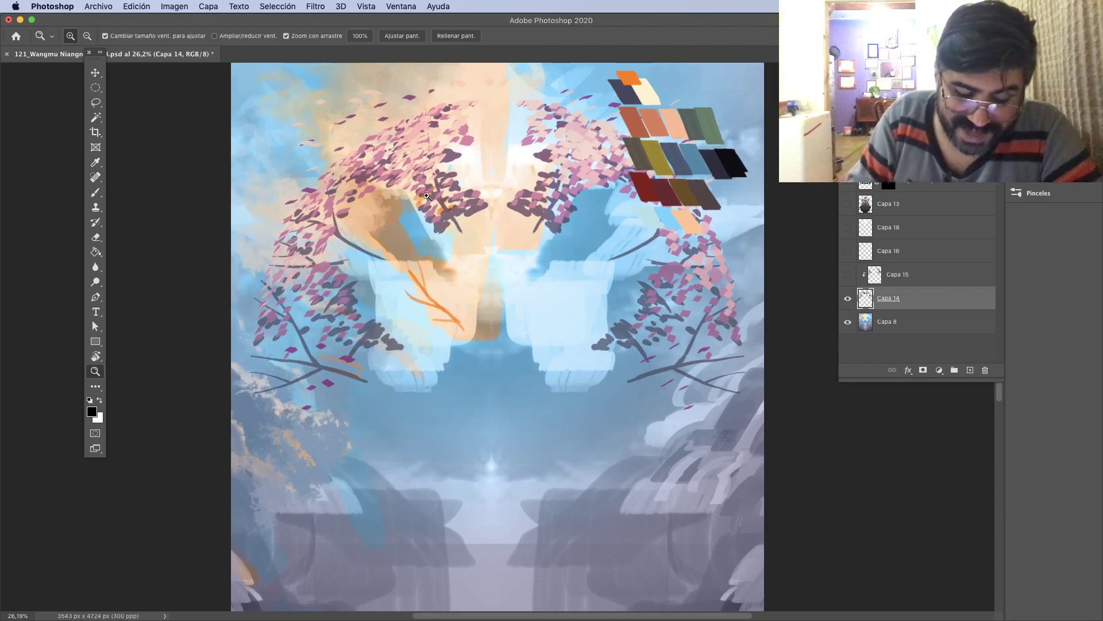
scroll(552, 287, up, 2)
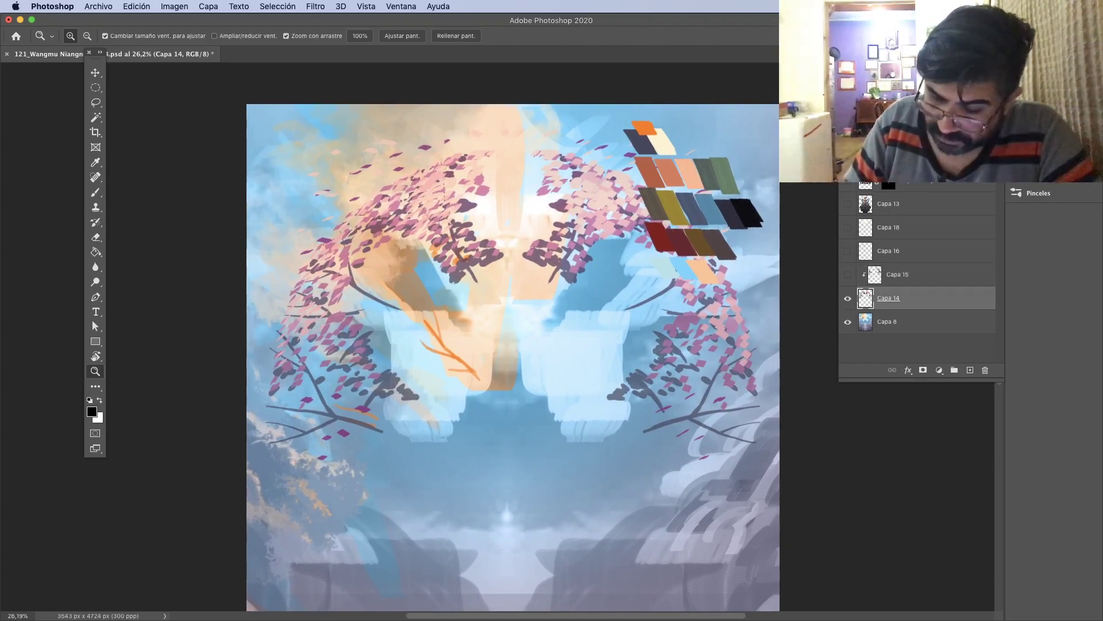
key(0)
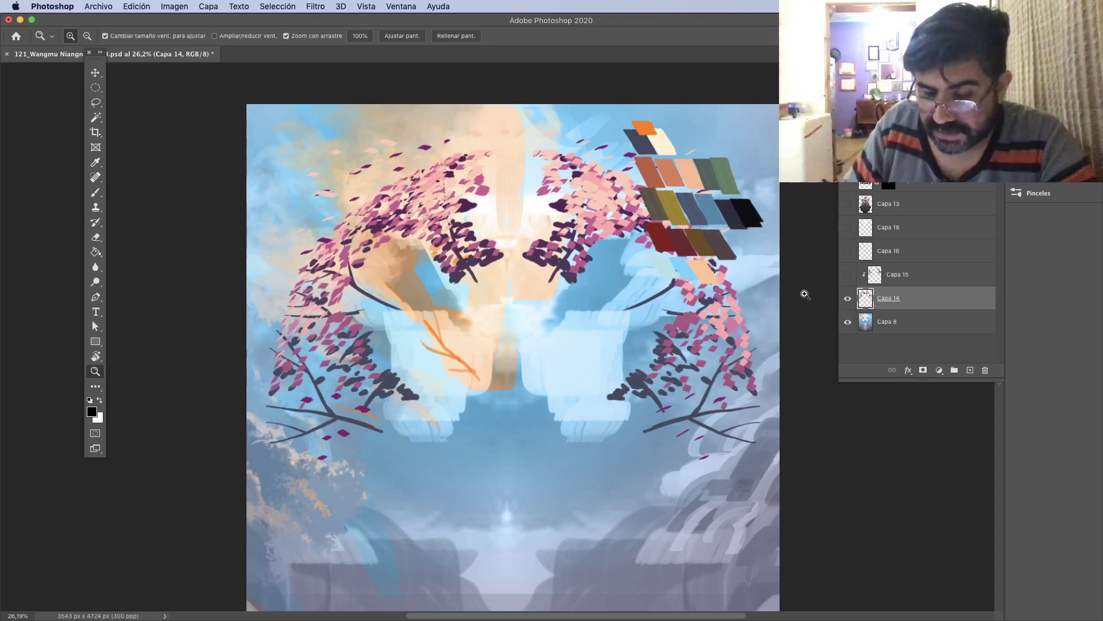
key(7)
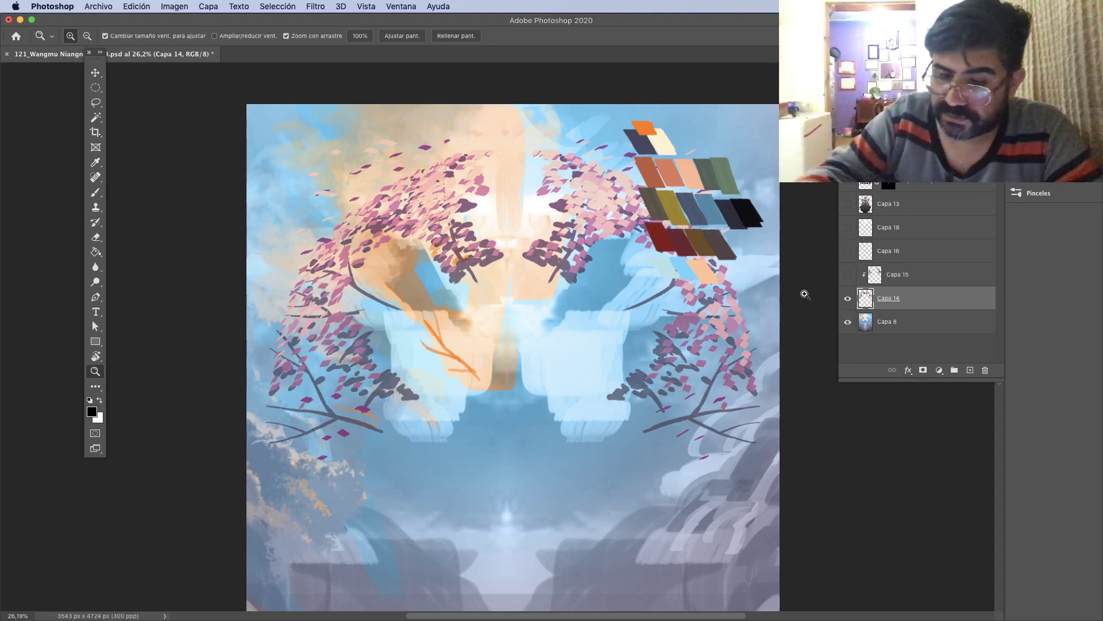
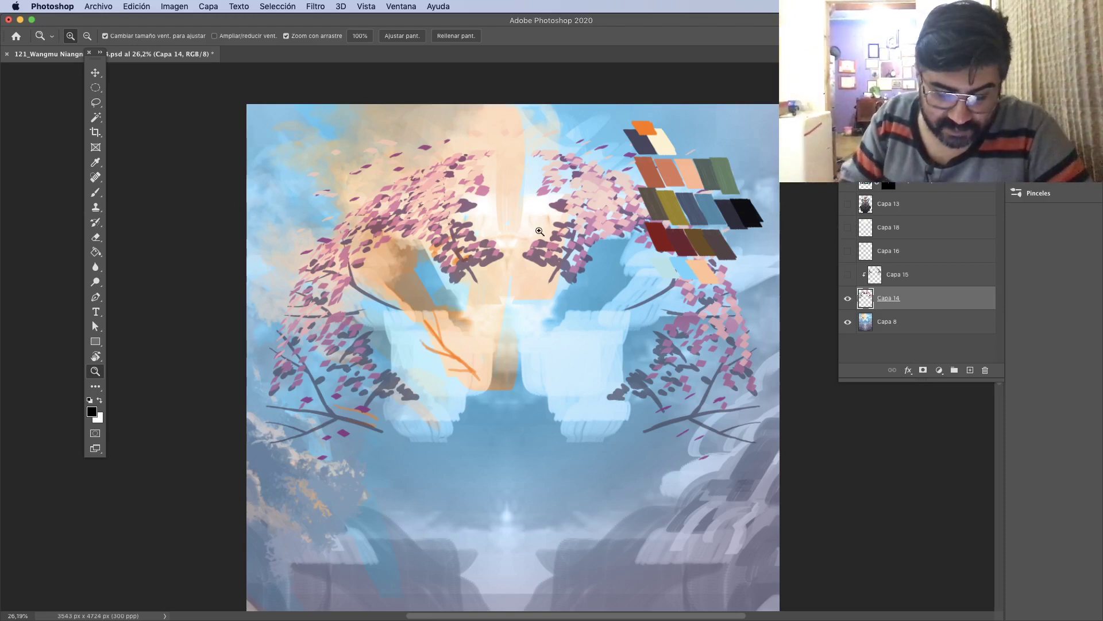
Compare the blossoms with and without the figure layer Capa 13, and examine the background's clouds, trees and mirrored rock shapes.
click(848, 204)
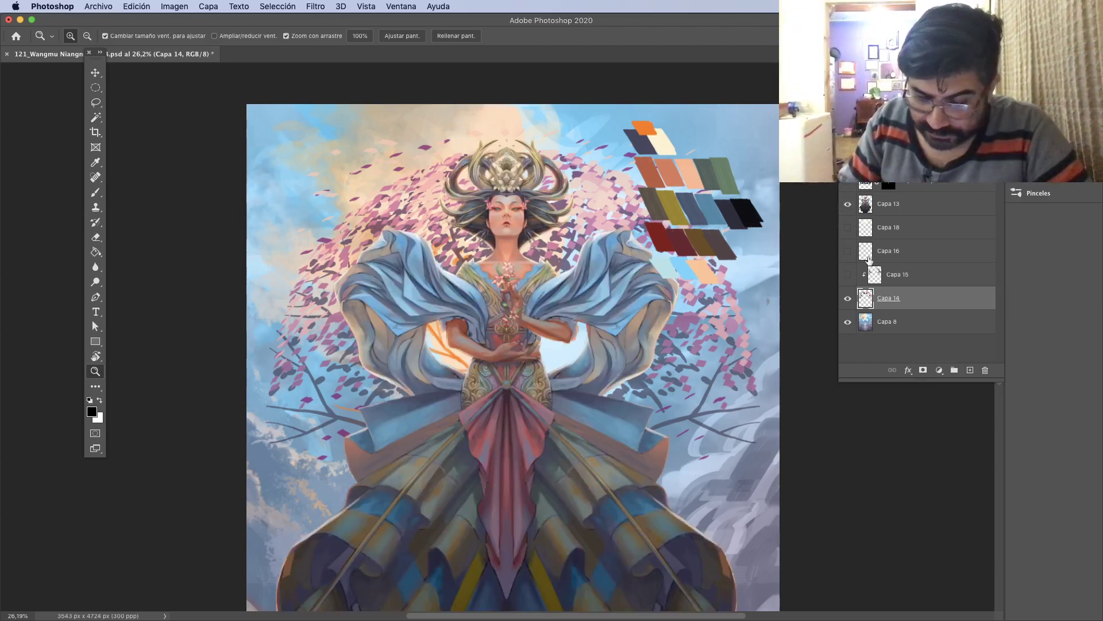
click(848, 203)
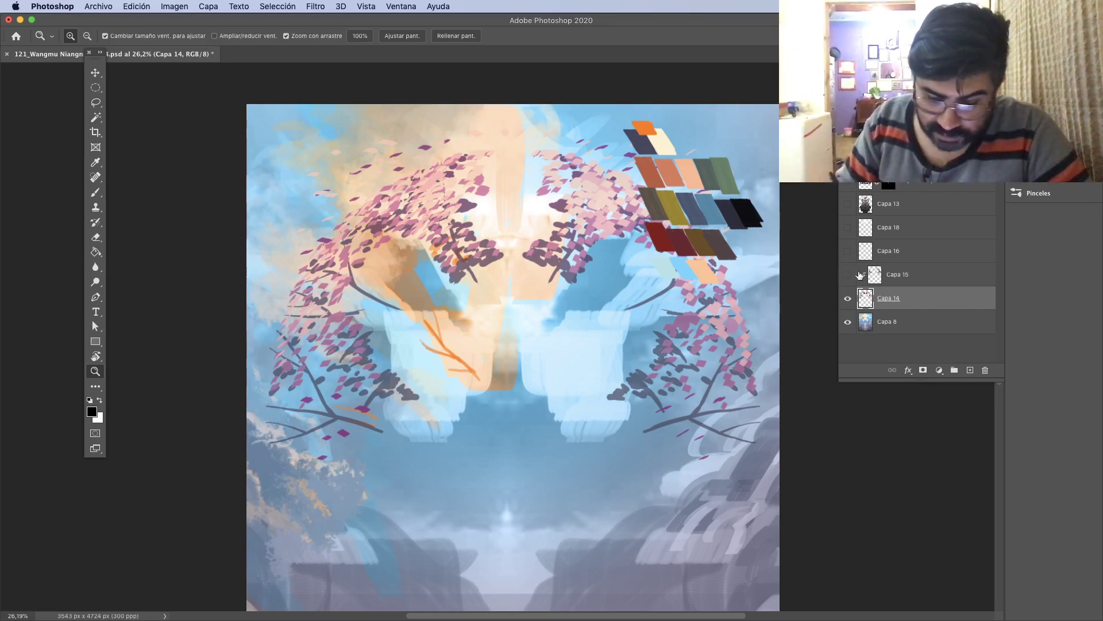
scroll(398, 458, down, 5)
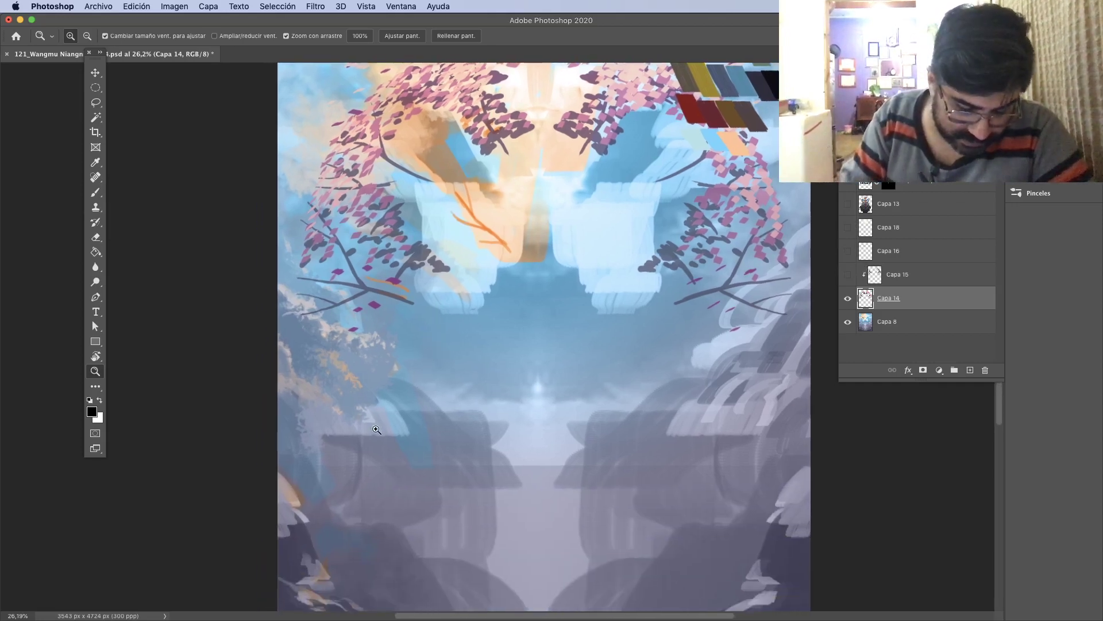
scroll(377, 430, down, 3)
scroll(392, 255, up, 5)
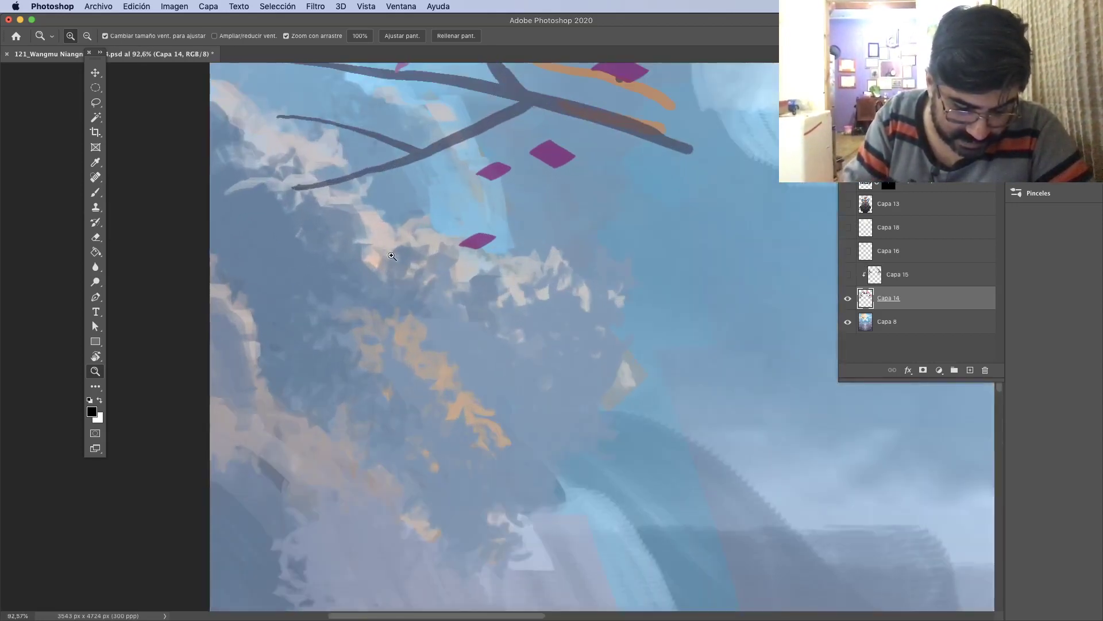
scroll(519, 382, down, 4)
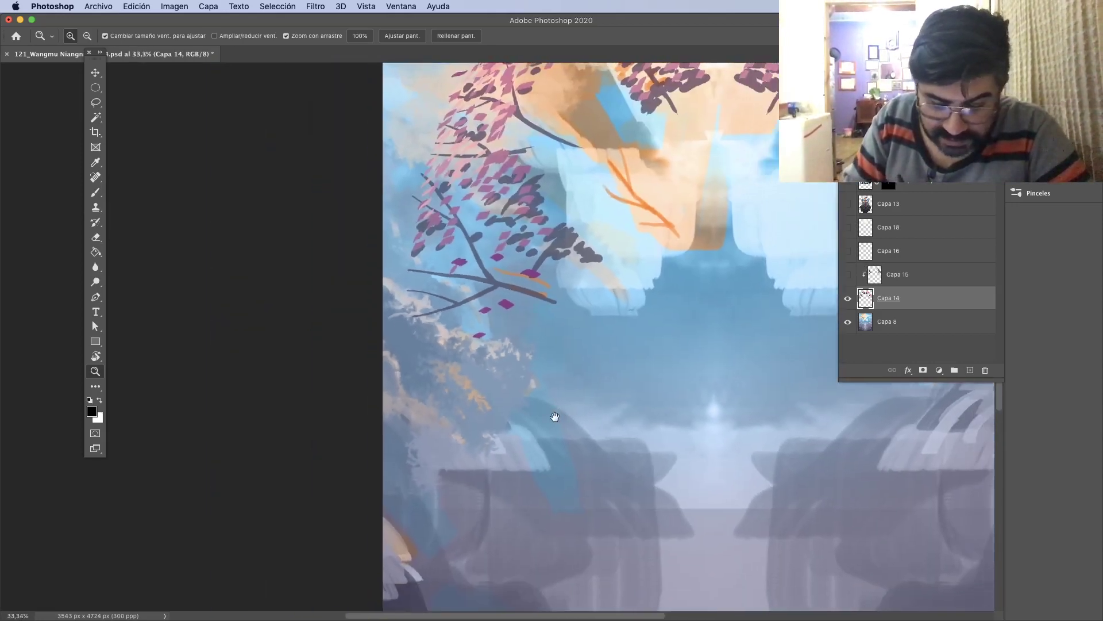
scroll(555, 416, right, 5)
scroll(608, 412, down, 2)
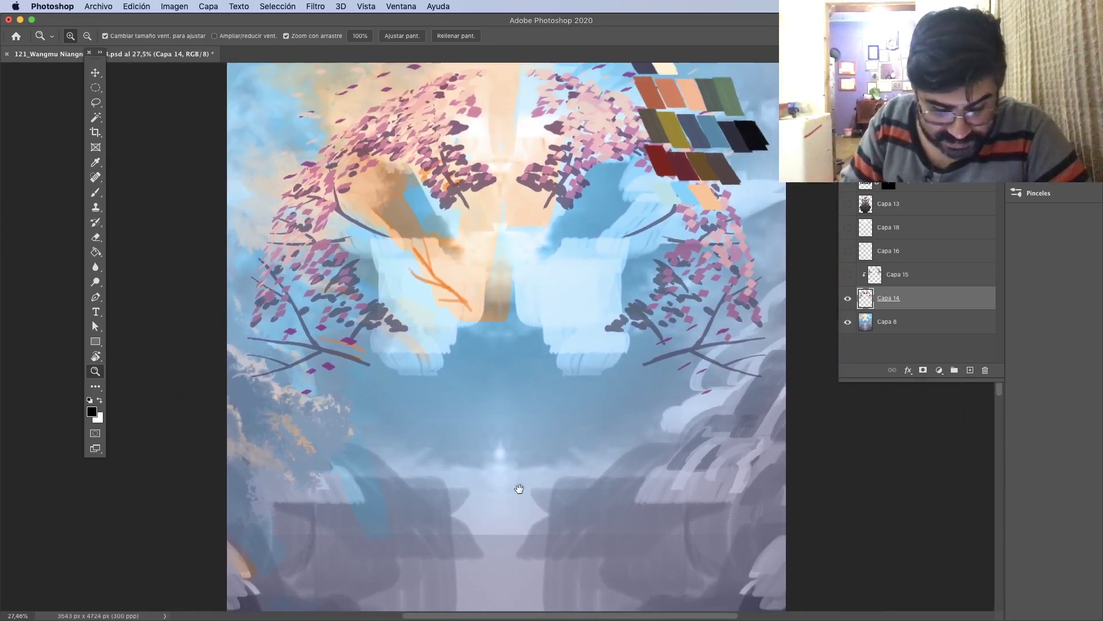
scroll(503, 488, down, 2)
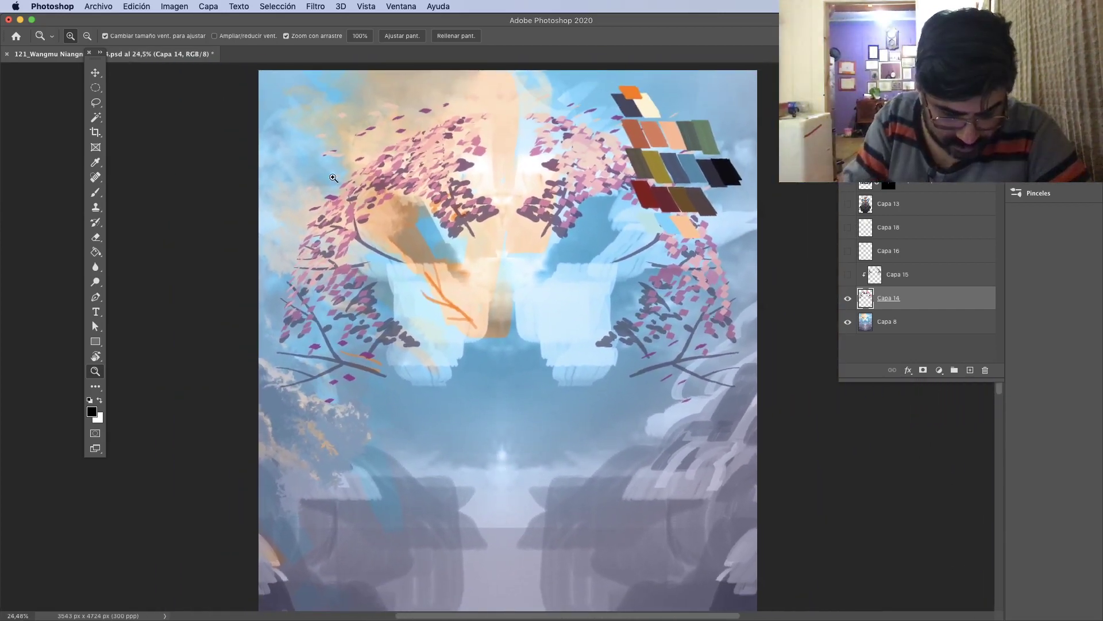
scroll(545, 364, down, 3)
scroll(542, 320, down, 2)
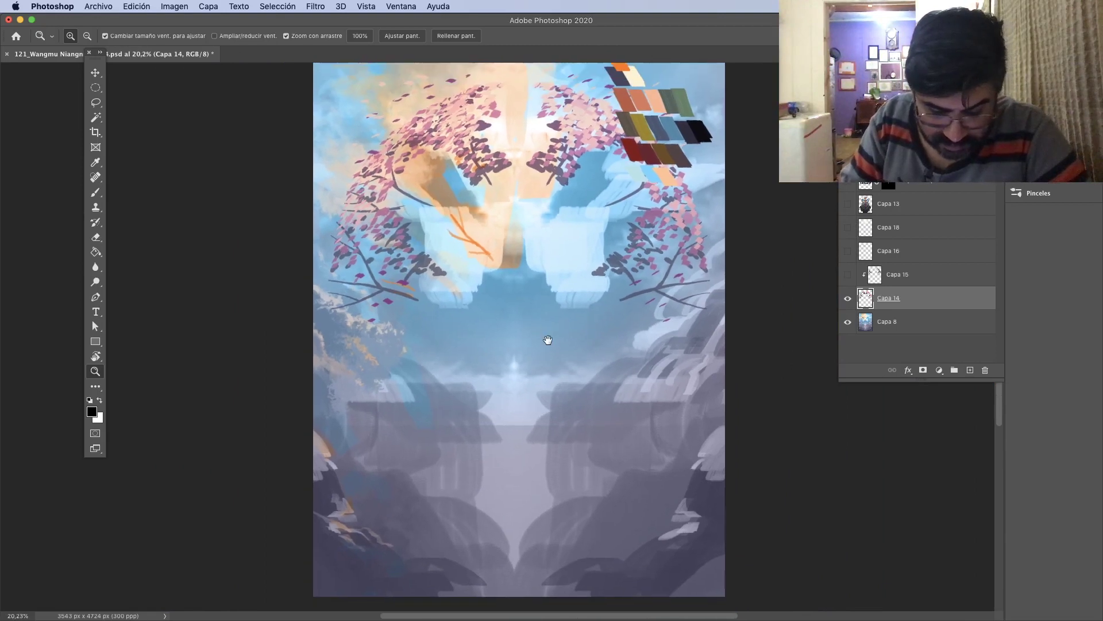
scroll(546, 345, up, 1)
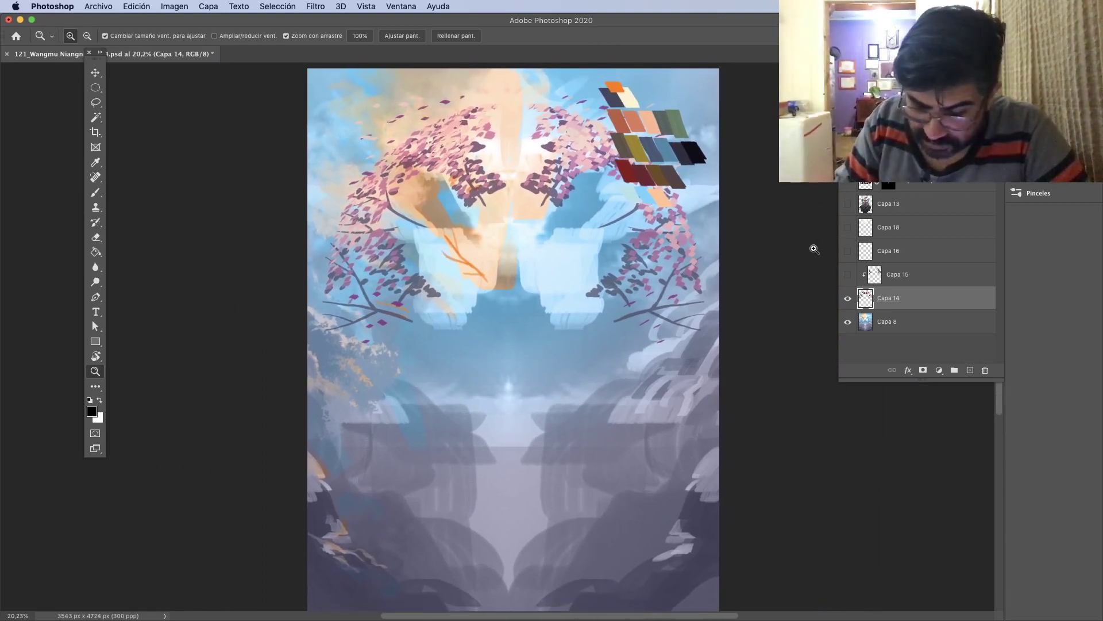
Show and select Capa 13, the layer with the fully coloured goddess.
click(848, 204)
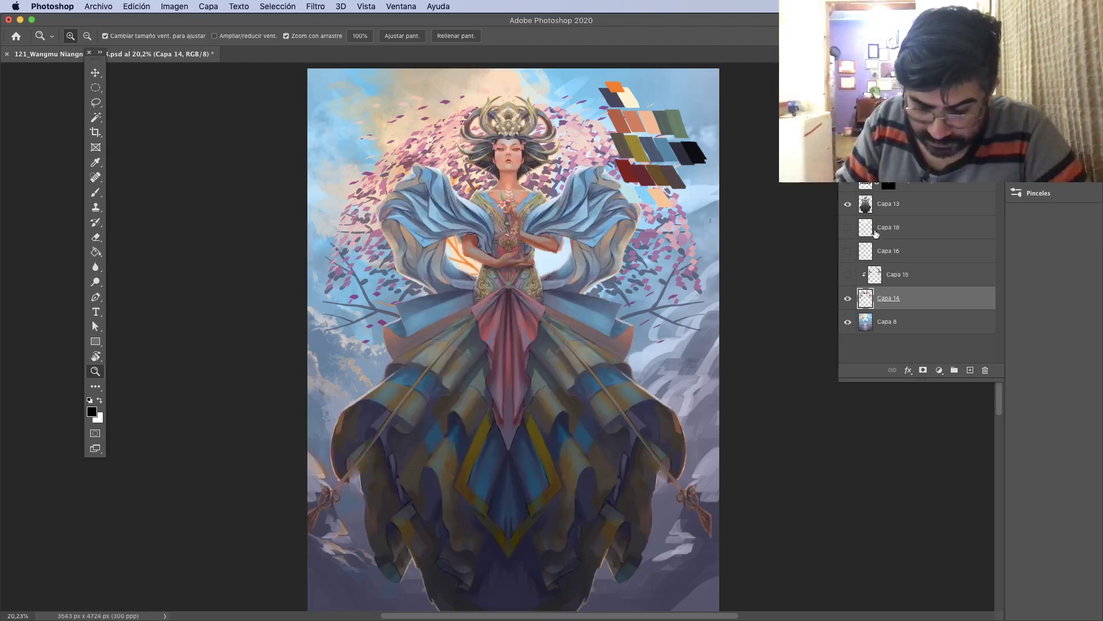
click(870, 208)
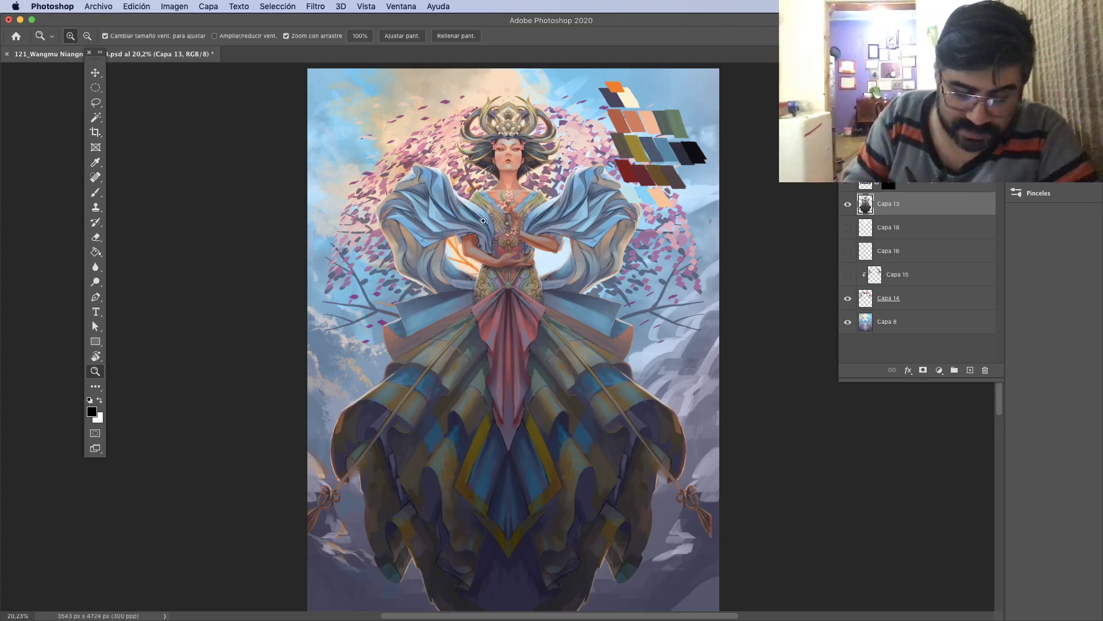
drag(484, 212, 526, 242)
drag(466, 205, 563, 193)
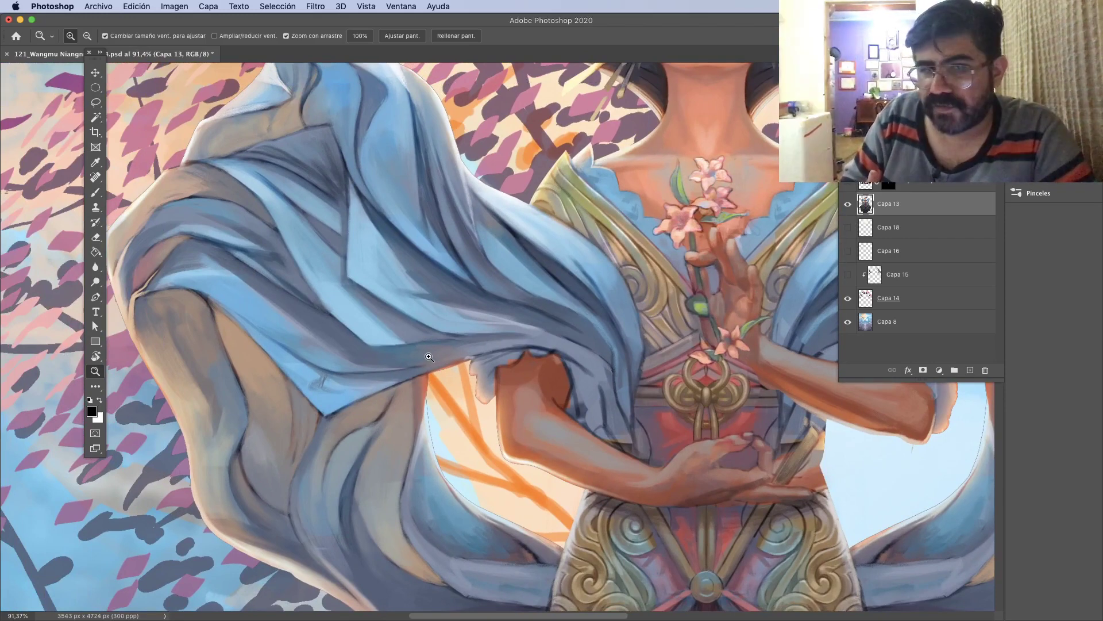
Activate the Brush tool and choose the Pincel favorito preset from the Frecuentes group.
key(b)
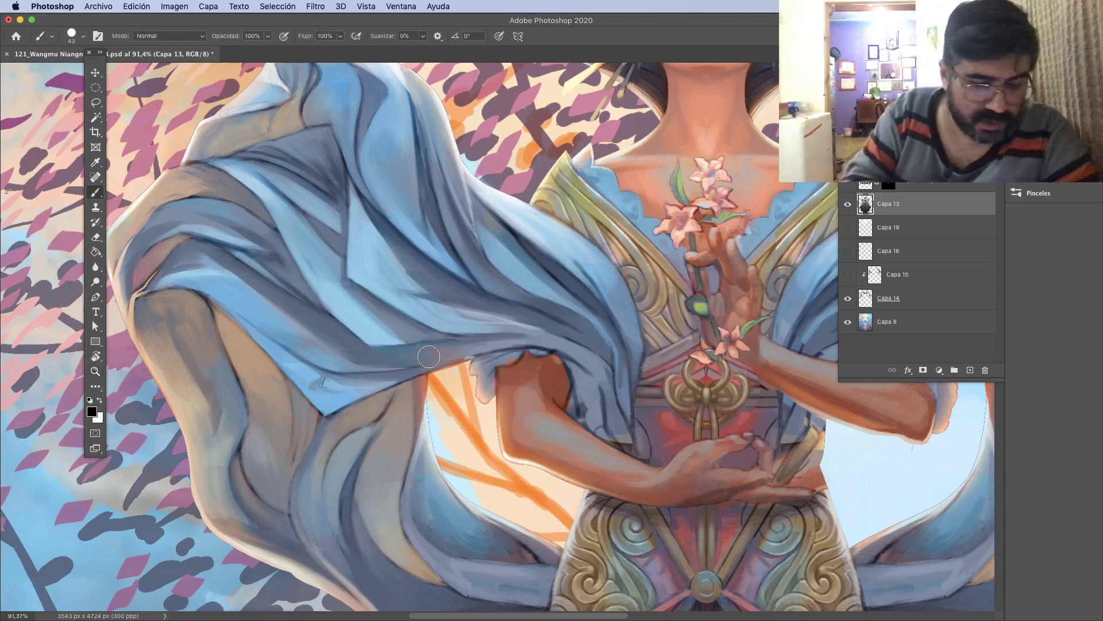
right_click(241, 196)
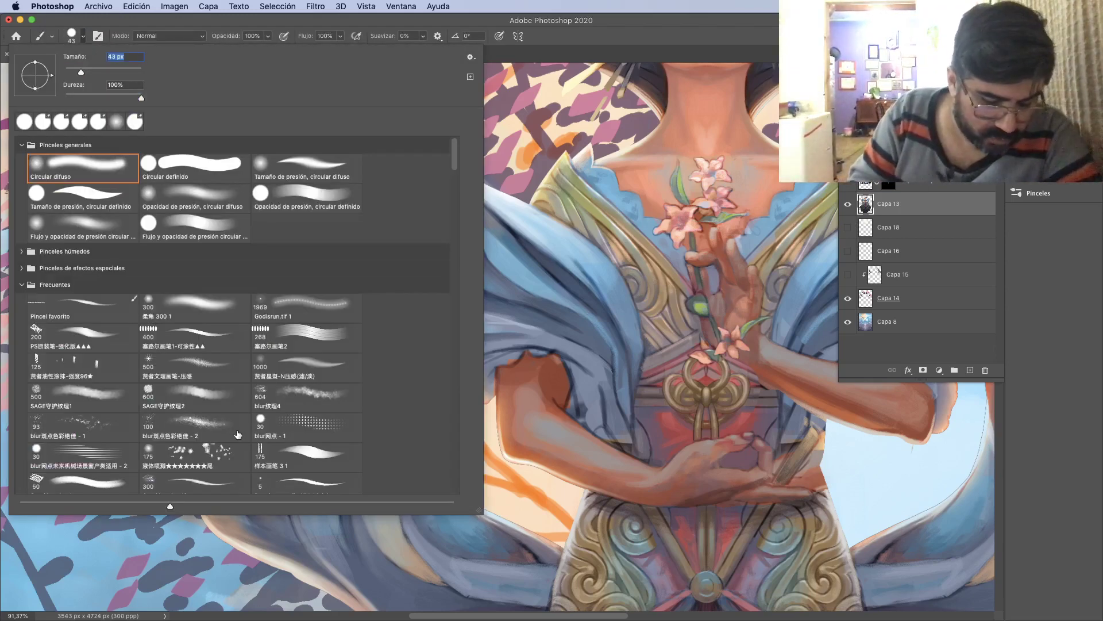
click(94, 306)
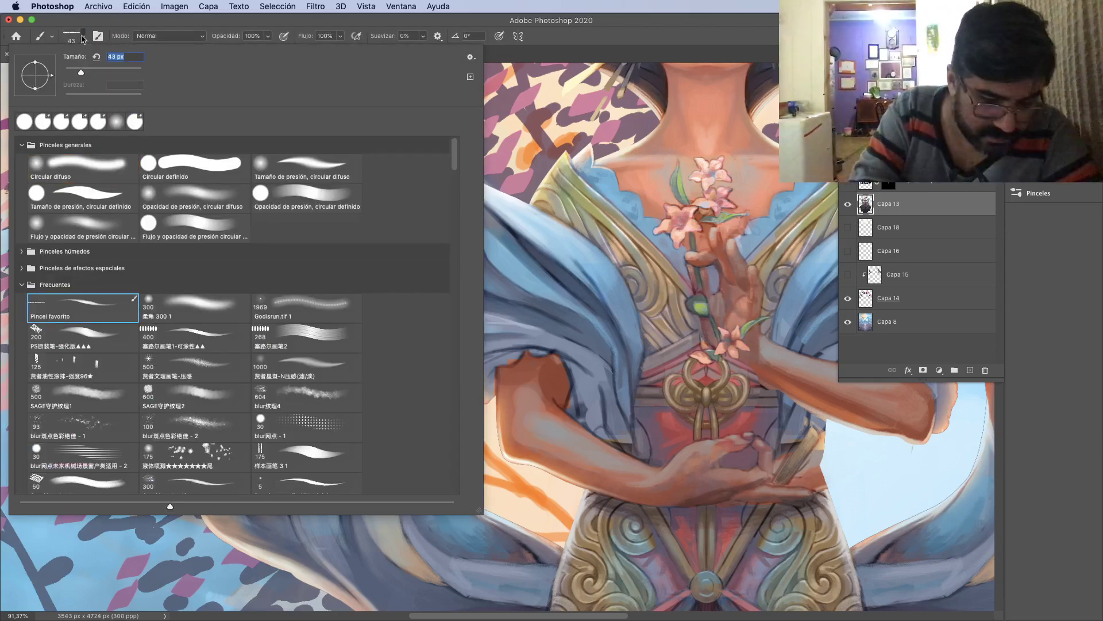
key(Return)
Set the brush size to 37 px and display the brush's Transferencia settings.
right_click(727, 241)
drag(700, 177, 698, 177)
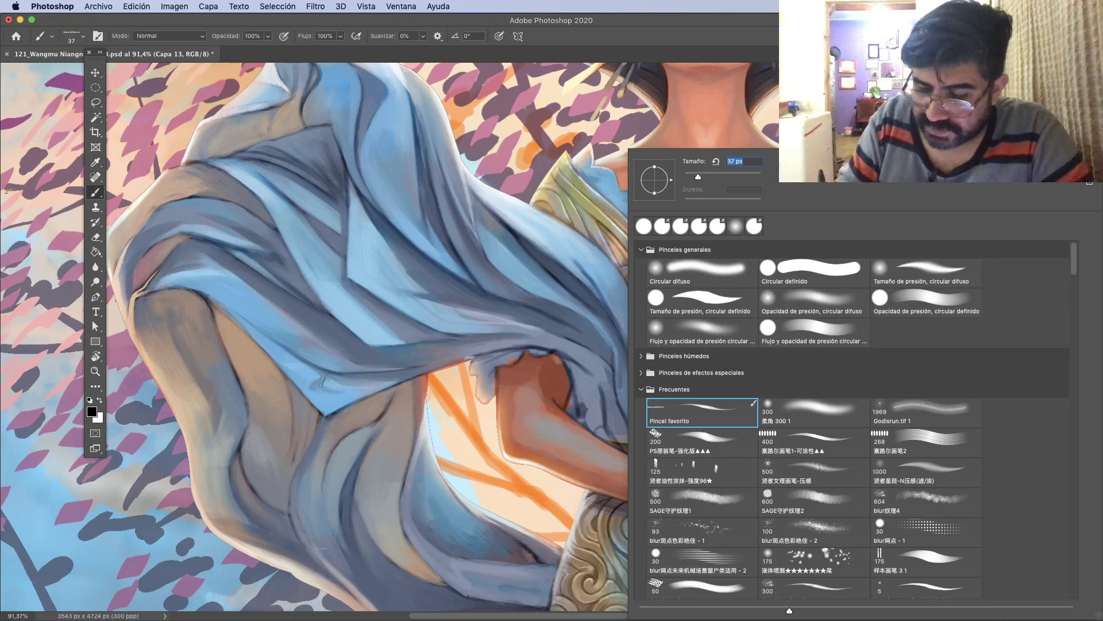
key(Return)
key(F5)
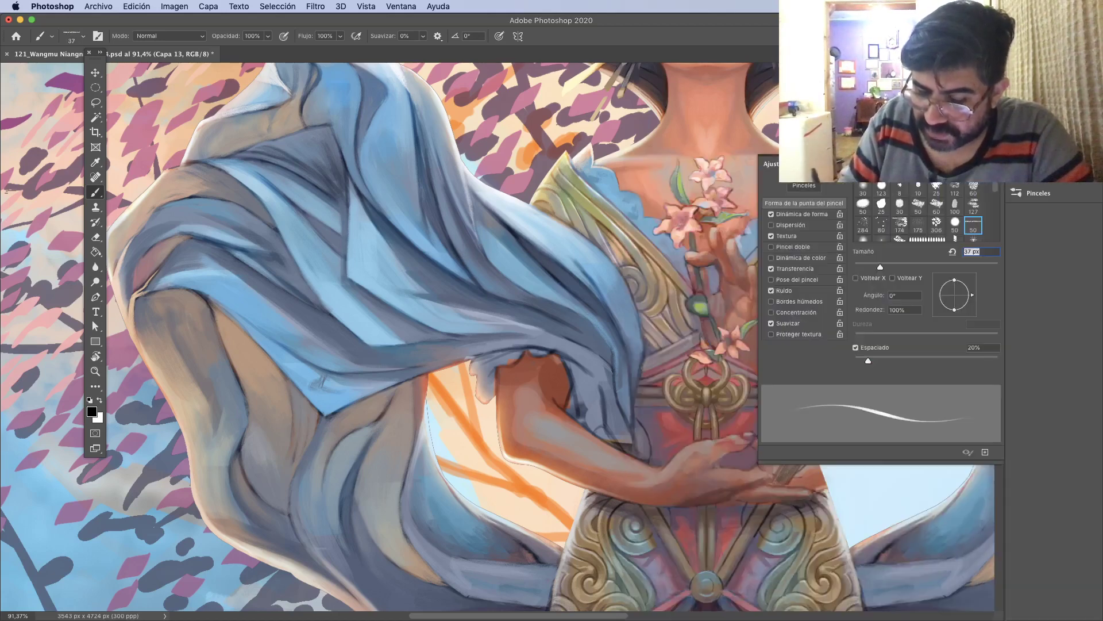
click(805, 268)
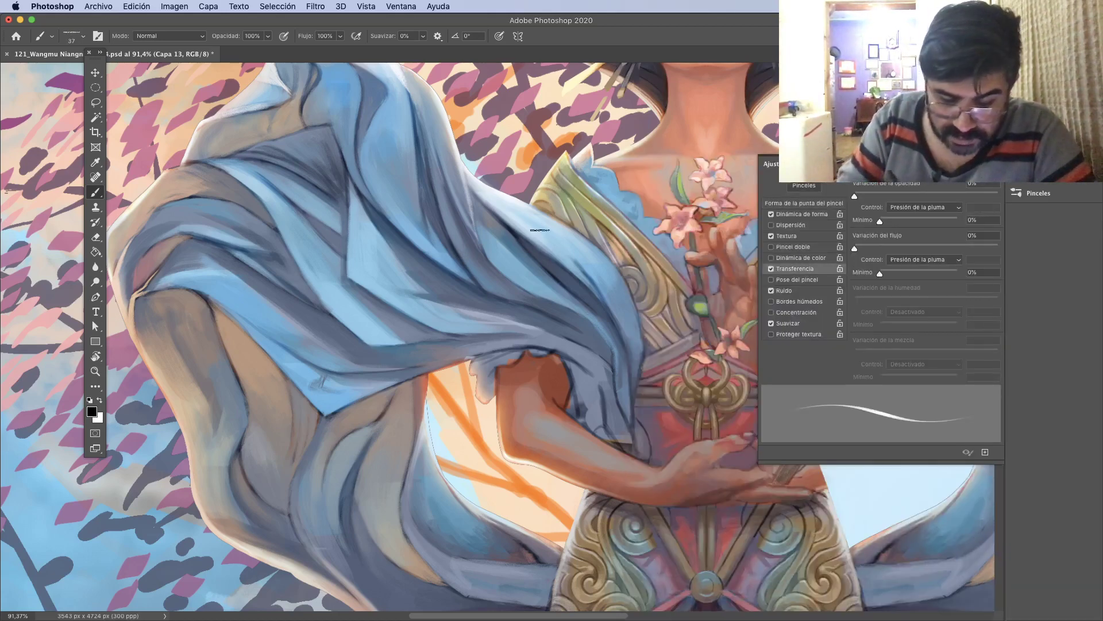
Rotate the canvas view to 22° for working on the blue sleeve, and reduce the brush size to 24 px.
key(r)
mouse_move(543, 239)
mouse_down()
mouse_move(593, 197)
mouse_move(580, 241)
mouse_up()
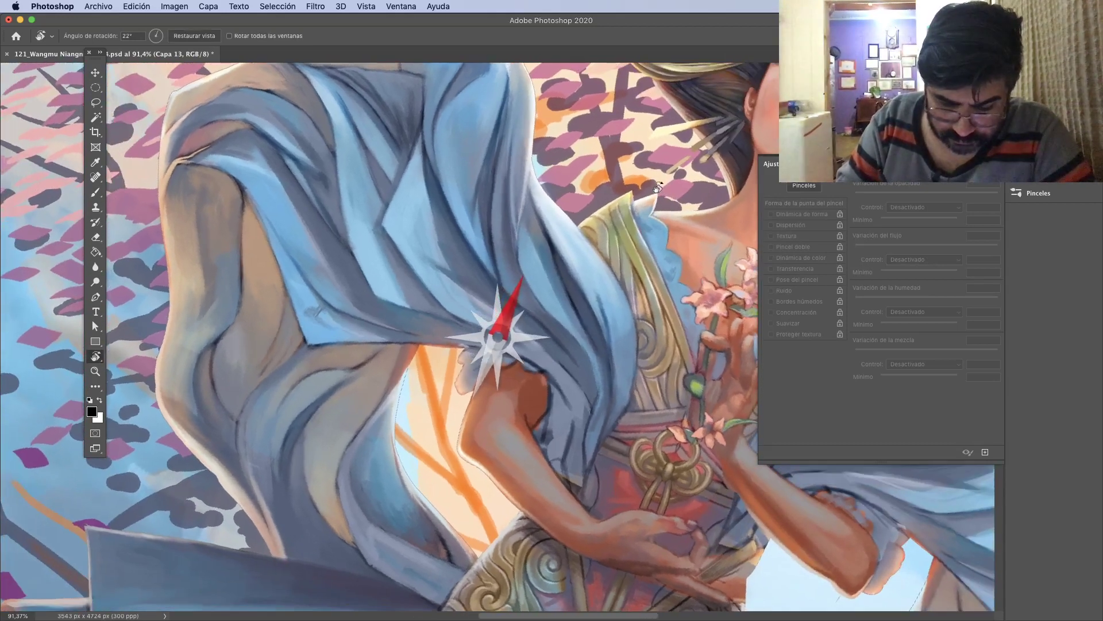
right_click(584, 243)
drag(657, 175, 652, 173)
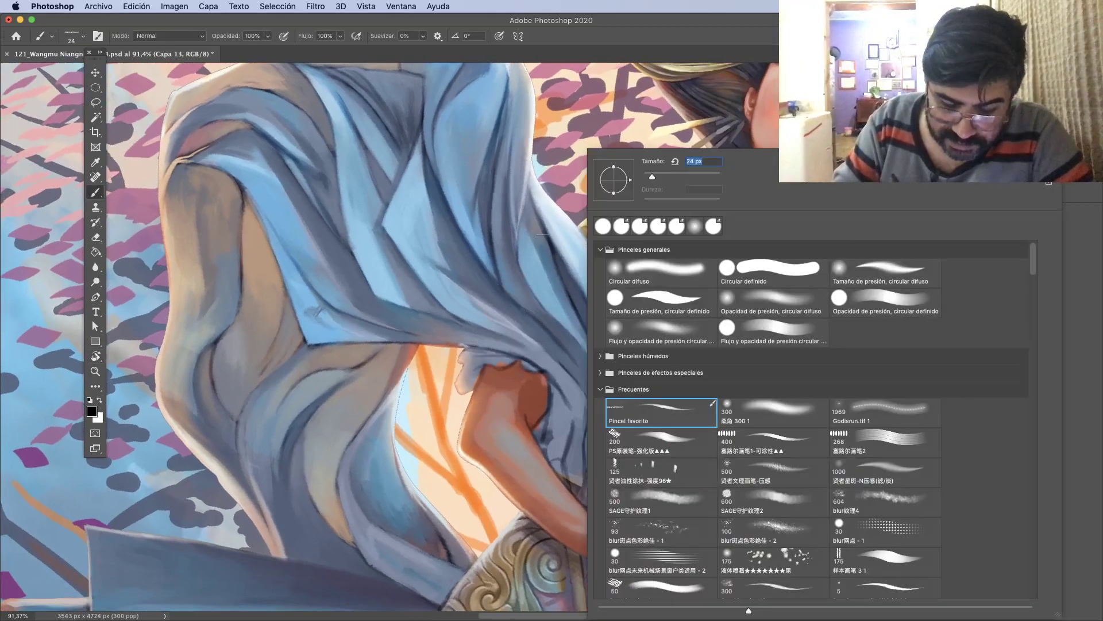
Open the recent file 121_Wangmu Niangniang_03.psd.
key(Return)
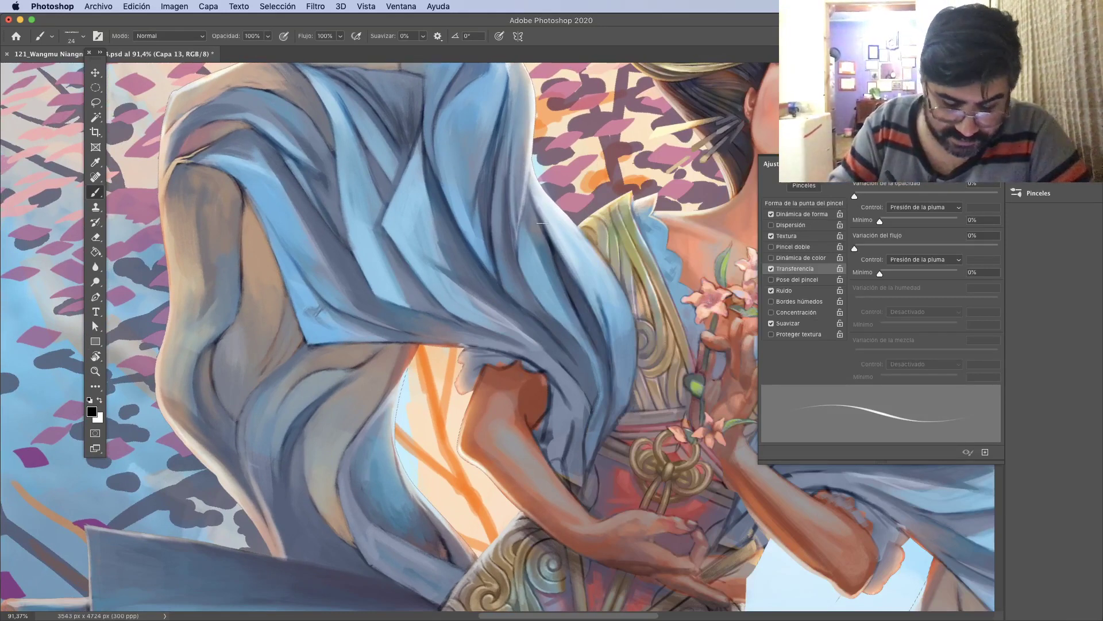
click(98, 6)
mouse_move(181, 64)
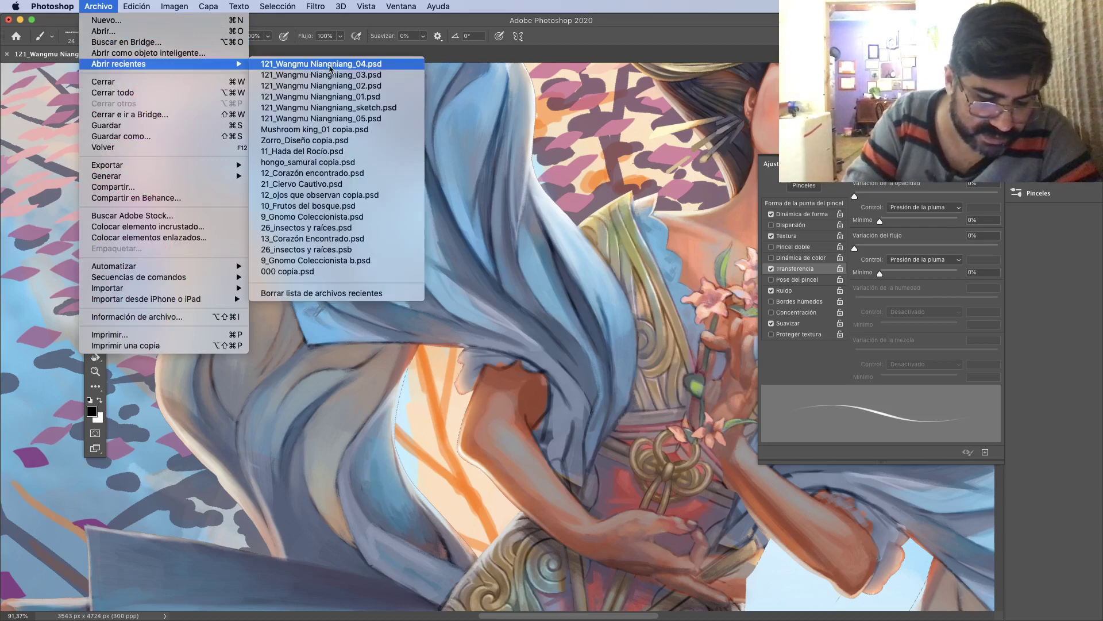
click(398, 75)
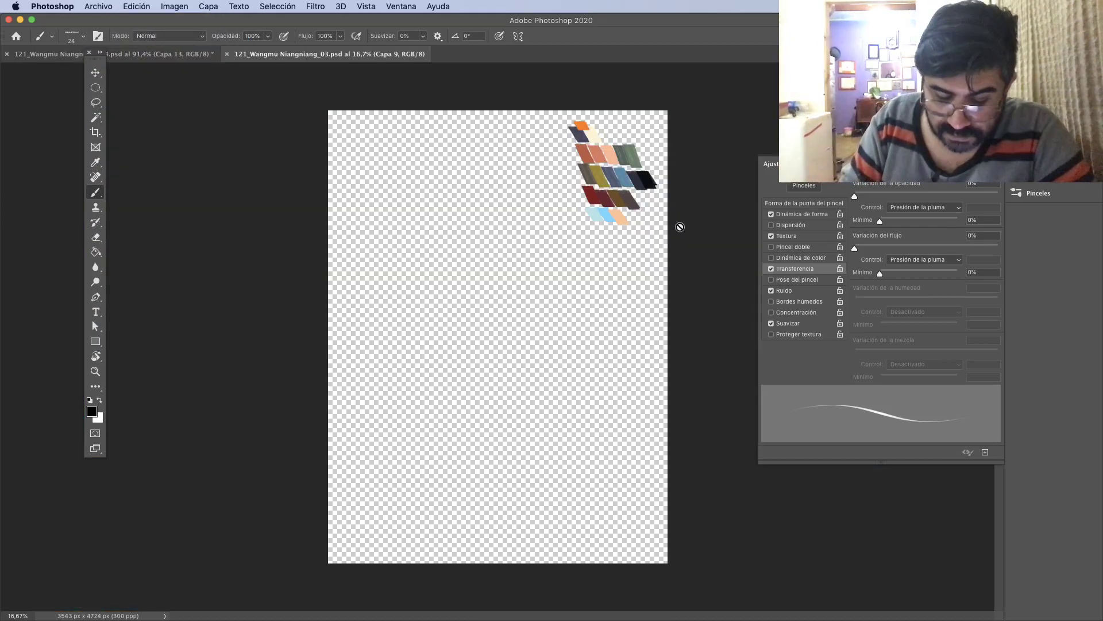
Display the layer list and show Capa 3 Copiar 3, Guía, Capa 8, Capa 9 and Capa 11.
key(F5)
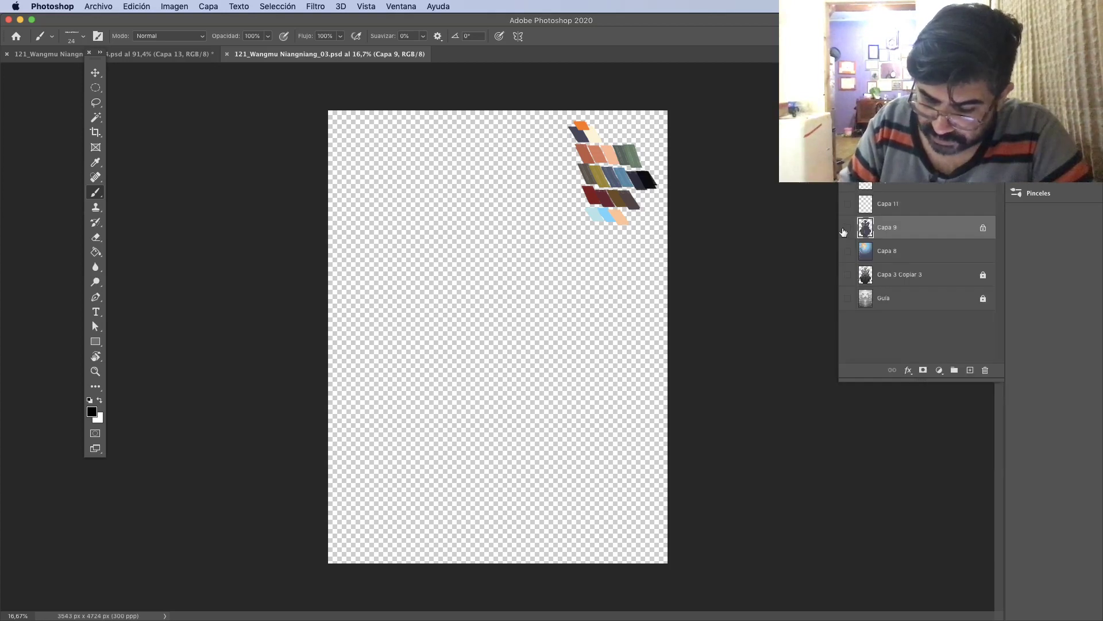
click(848, 275)
click(848, 298)
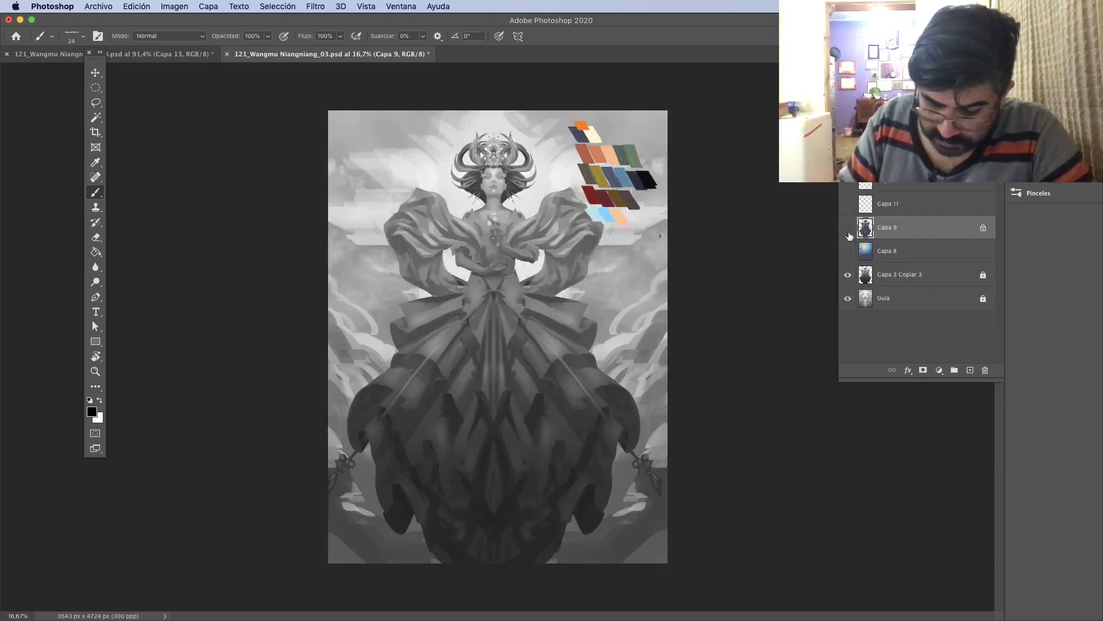
click(844, 252)
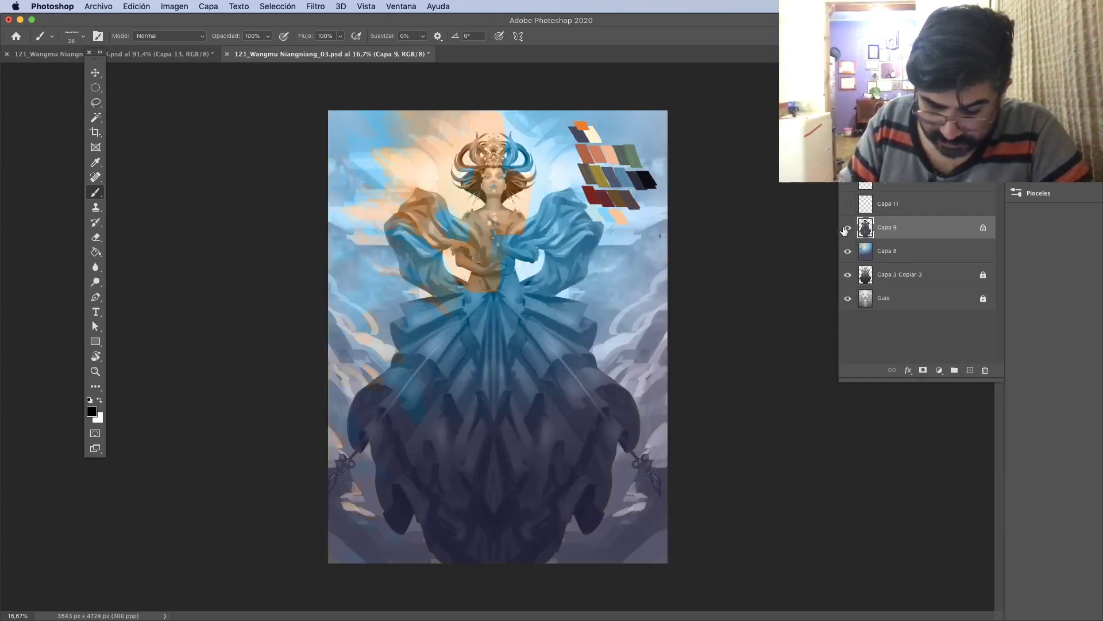
click(847, 228)
click(847, 186)
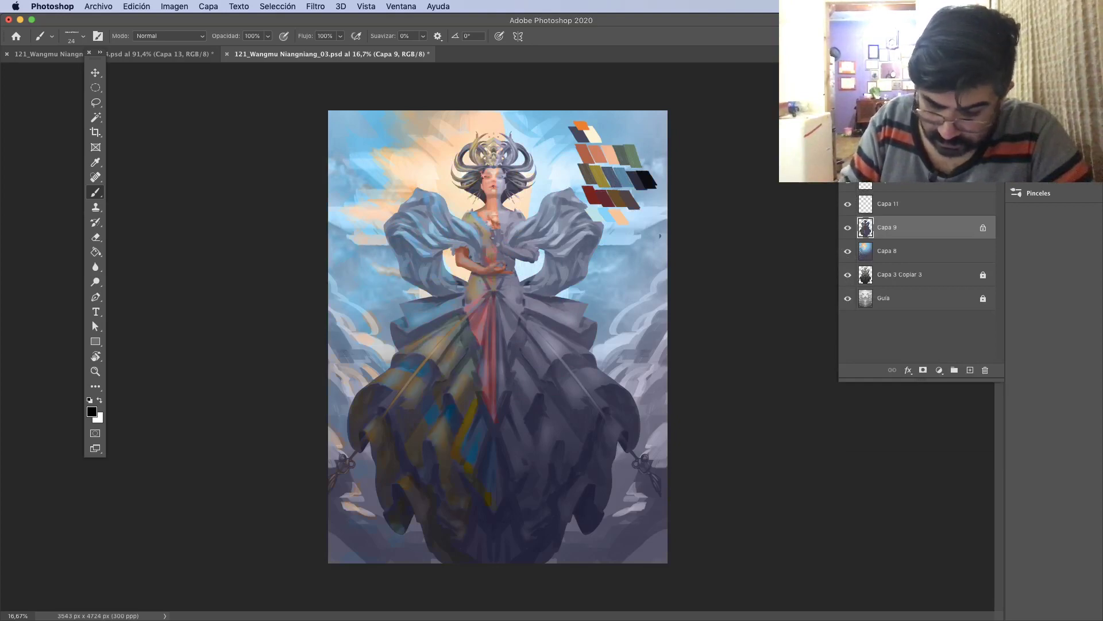
Hide Capa 11, select it and show it again while viewing the goddess's head up close.
key(z)
drag(472, 152, 692, 260)
click(848, 204)
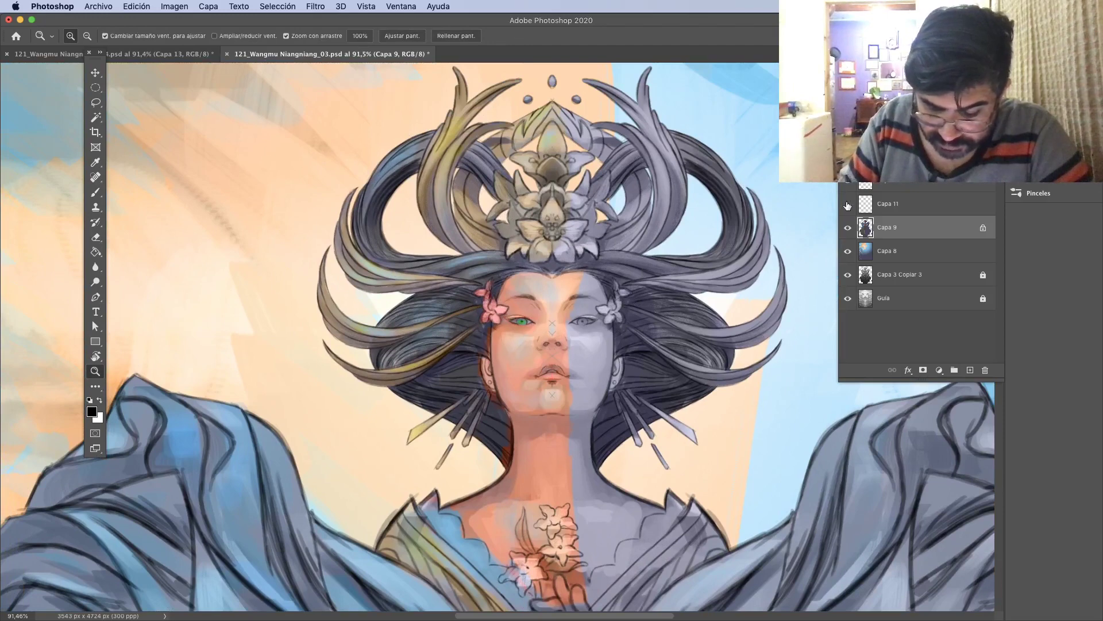
click(874, 204)
click(847, 204)
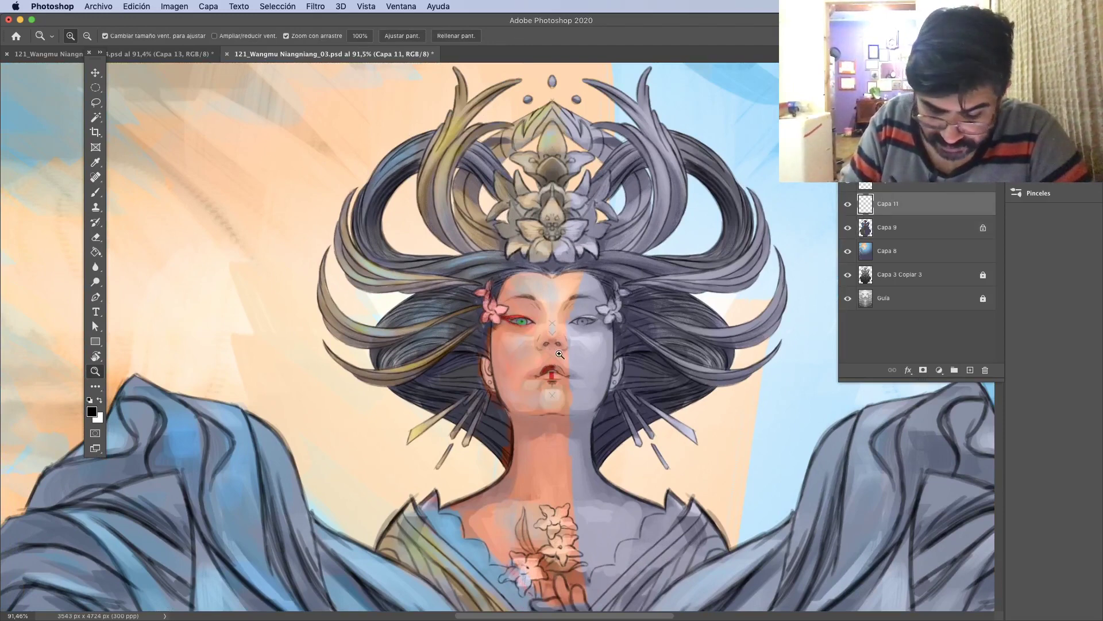
Compare the goddess's eye and lips with and without the red makeup painted on Capa 11.
drag(556, 343, 613, 329)
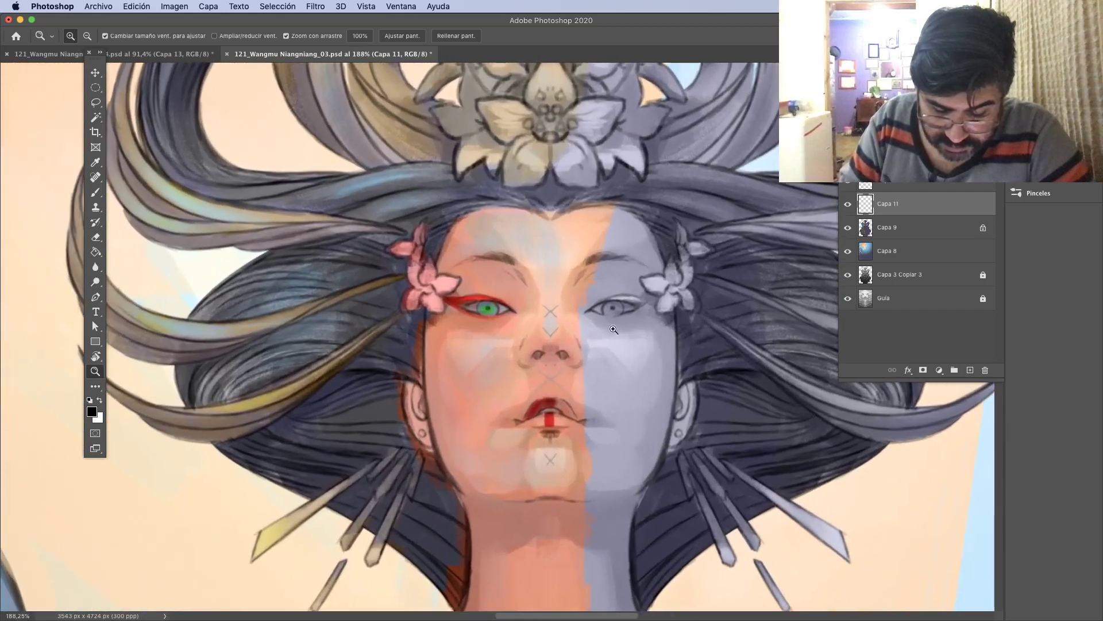
click(848, 205)
click(848, 205)
click(847, 204)
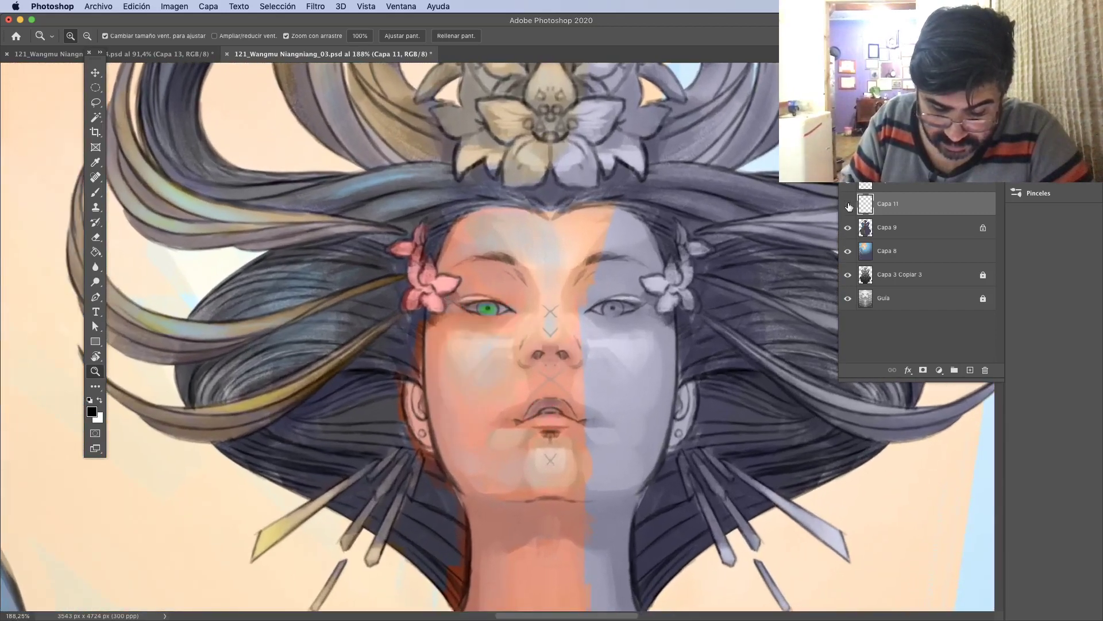
click(848, 205)
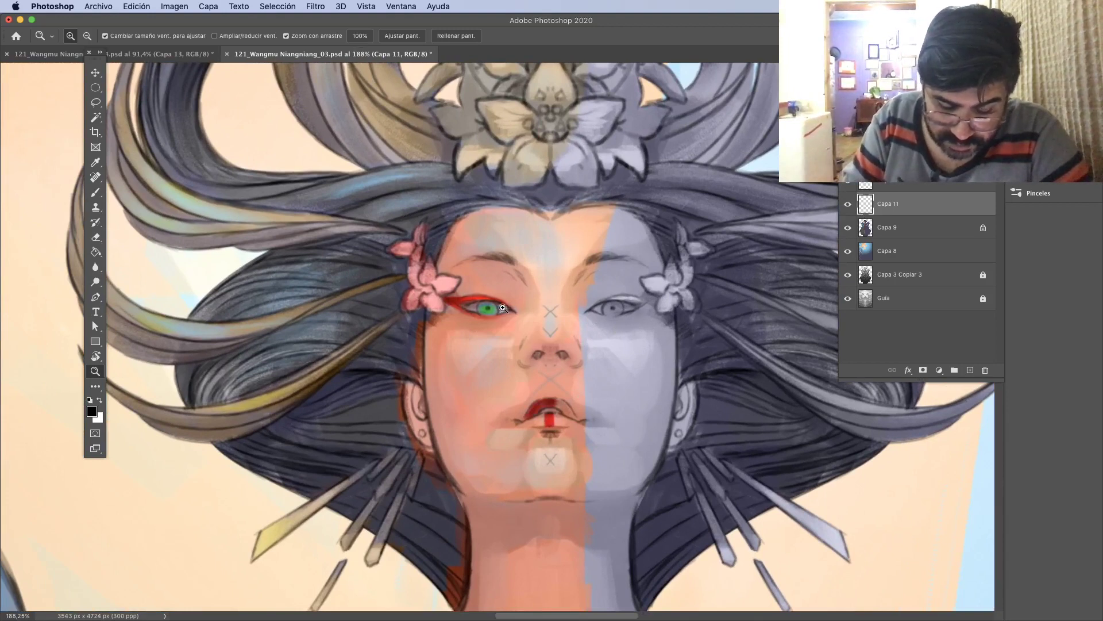
click(848, 204)
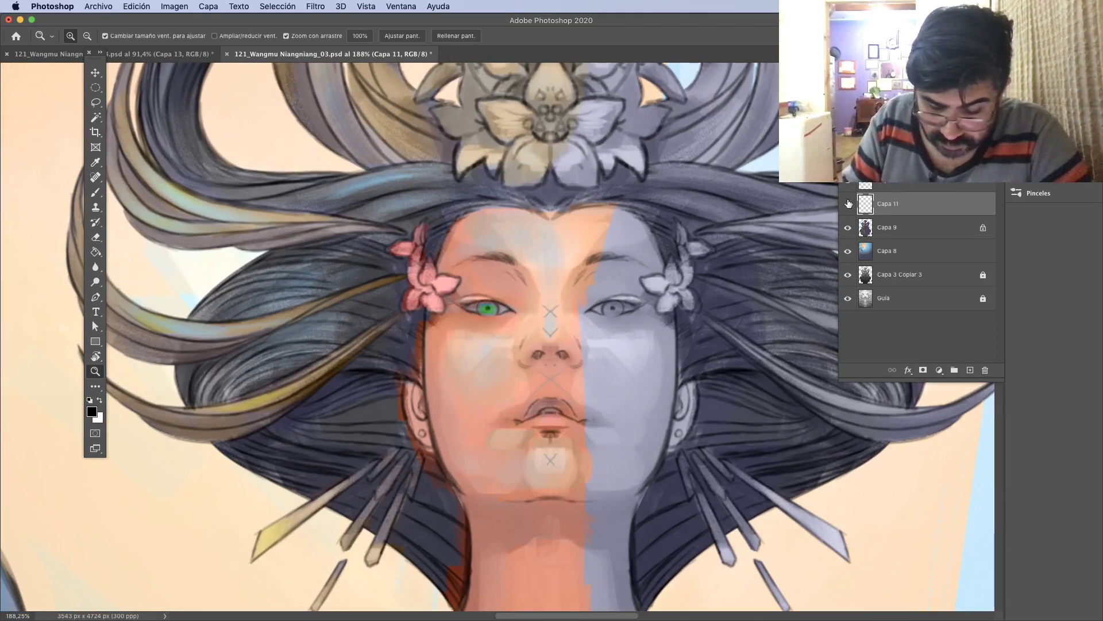
click(848, 204)
click(849, 204)
click(849, 204)
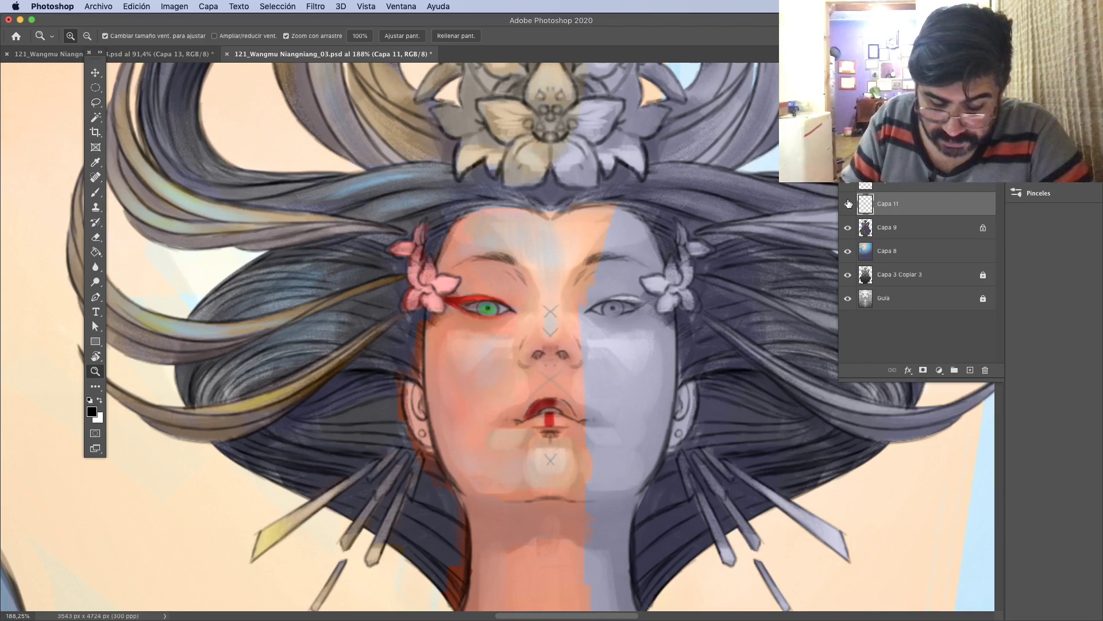
click(849, 203)
click(849, 204)
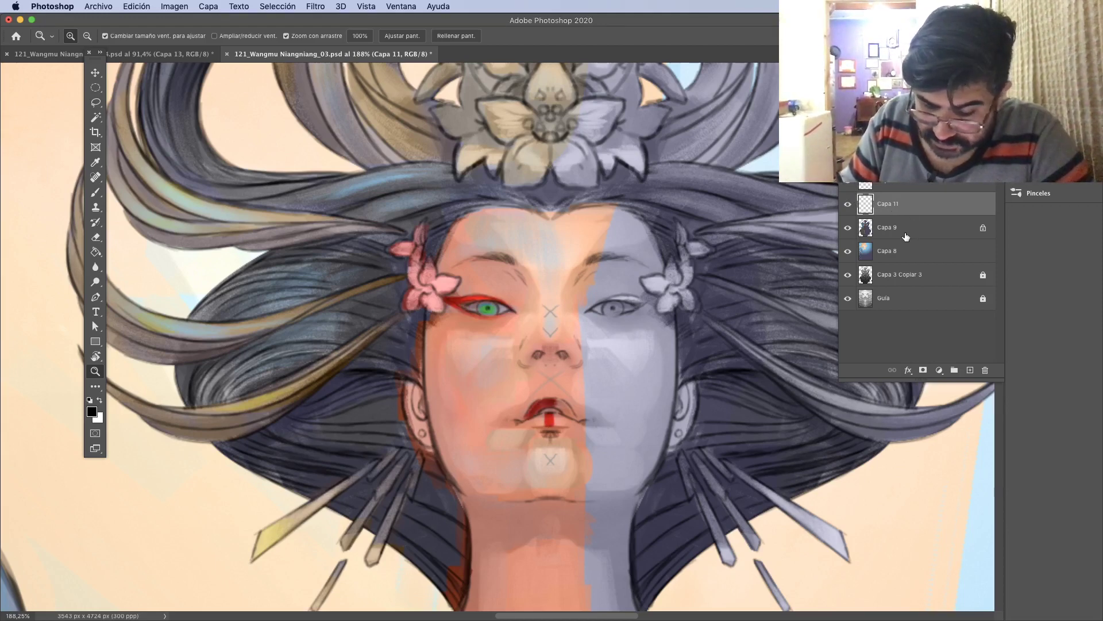
Select Capa 6 and toggle the visibility of Capa 6 and Capa 10 while viewing the whole illustration.
drag(701, 231, 619, 239)
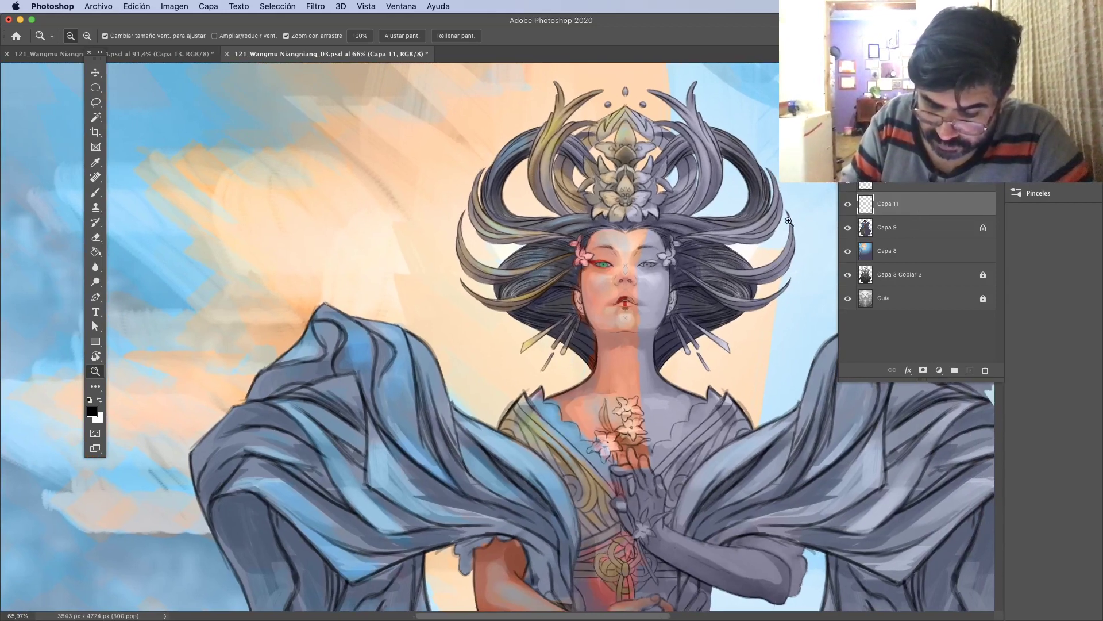
key(super+0)
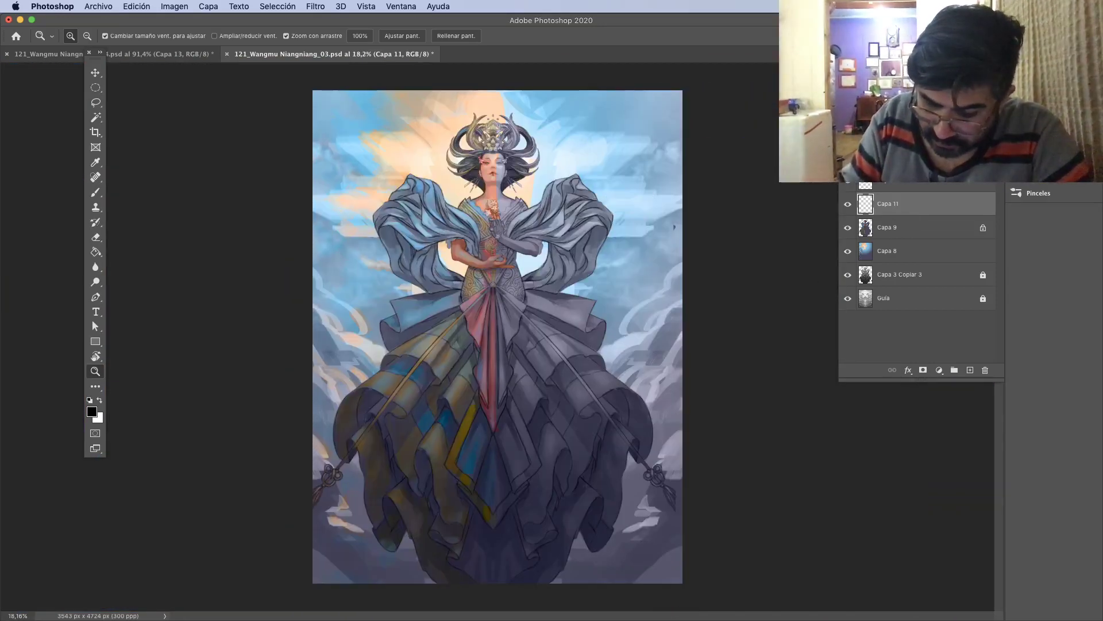
click(896, 156)
click(847, 156)
click(848, 181)
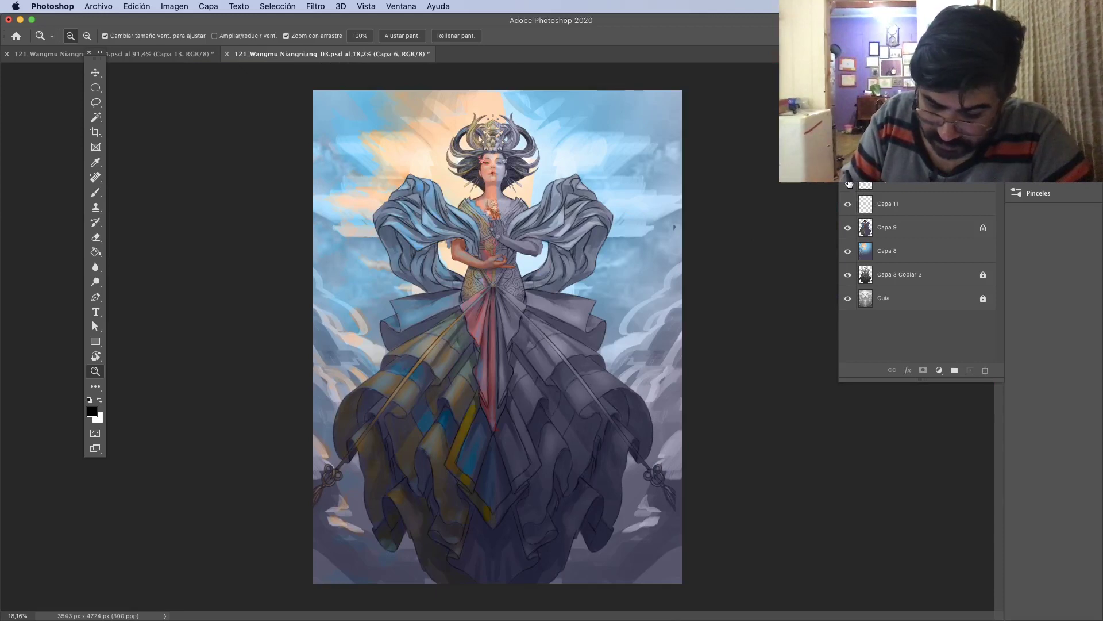
click(848, 184)
click(849, 184)
Select the layers from Capa 10 down to Capa 9, try merging them and undo the merge.
click(874, 185)
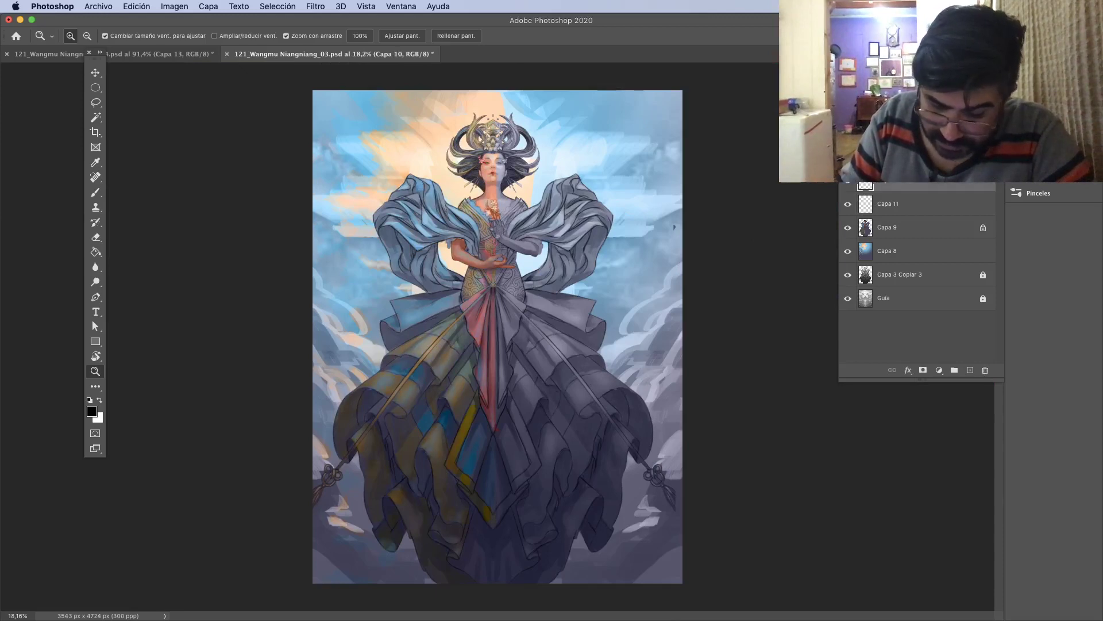
click(846, 204)
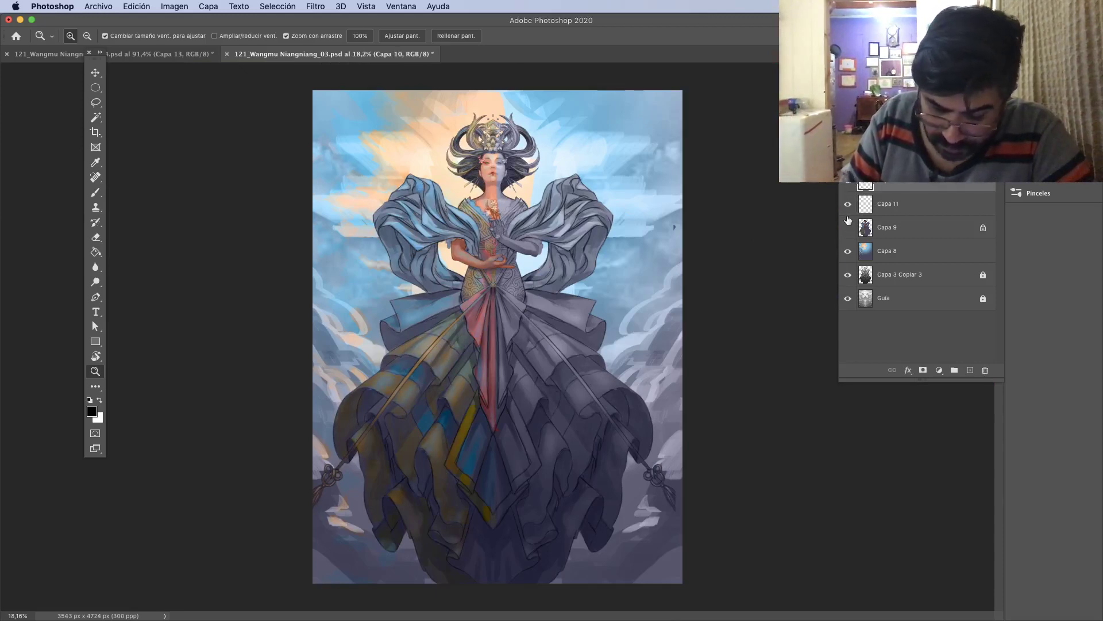
shift+click(892, 225)
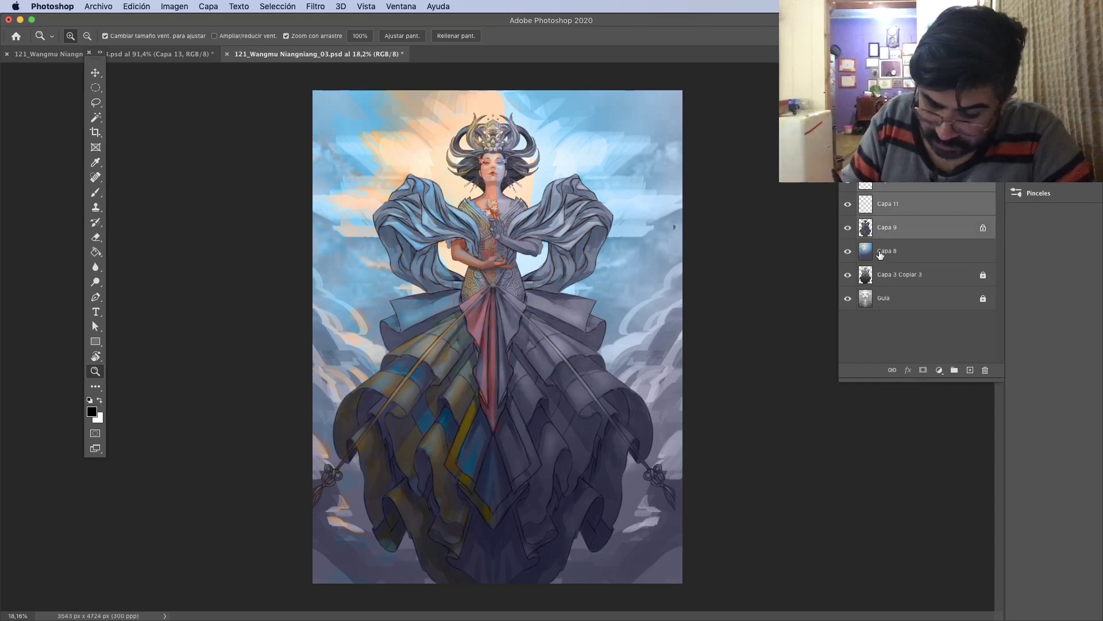
key(super+e)
key(super+z)
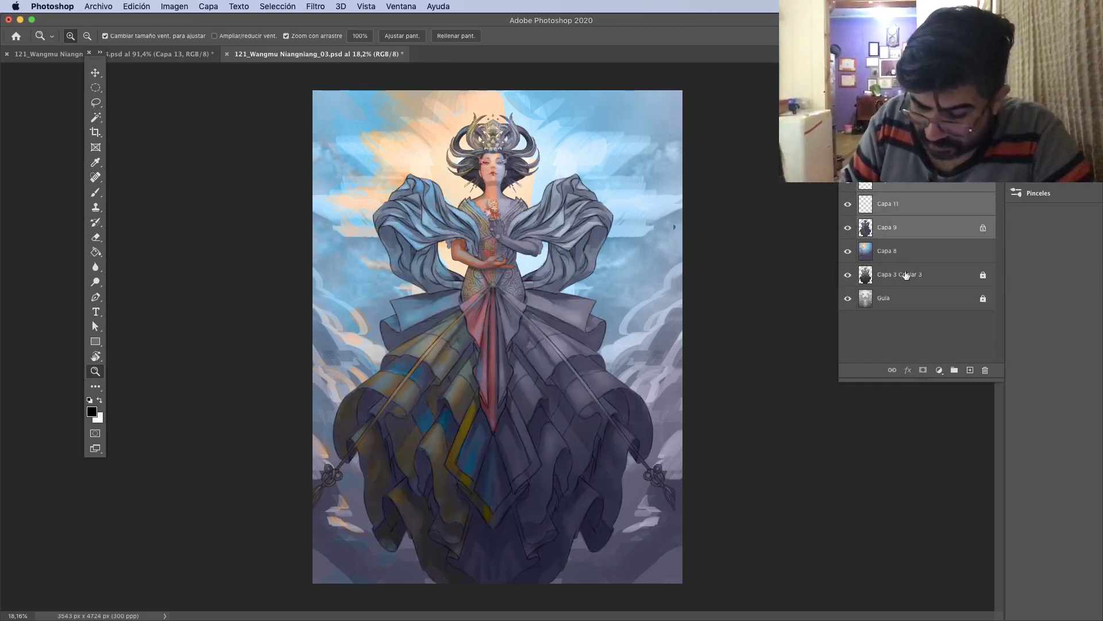
Load the goddess's silhouette from Capa 9 as a selection, and merge all layers from Capa 10 down to Guía.
shift+click(911, 305)
super+click(866, 227)
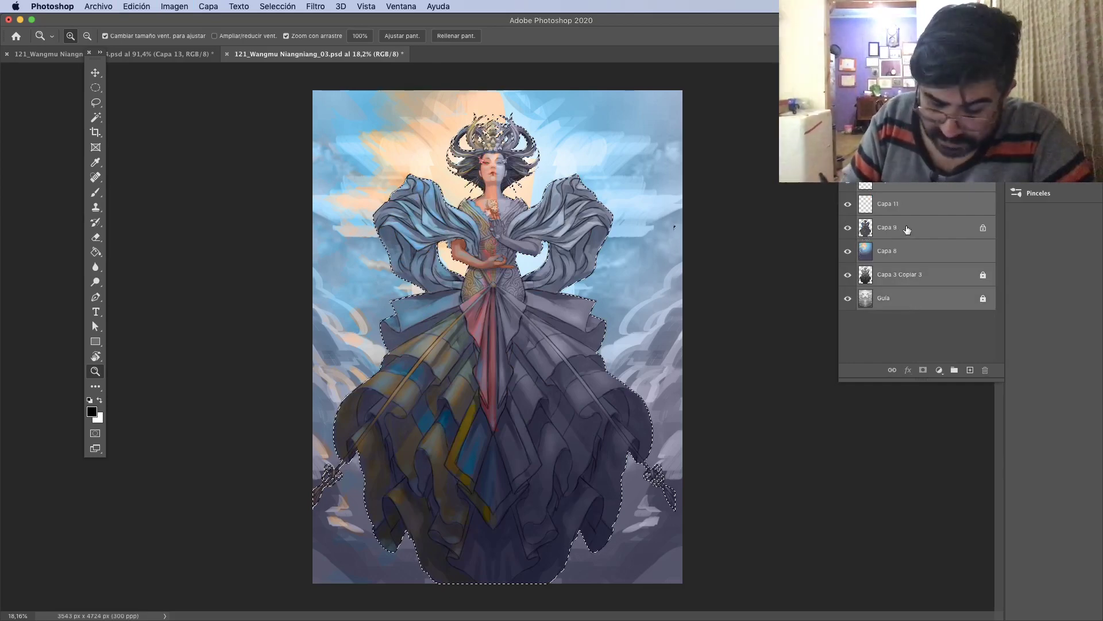
key(super+j)
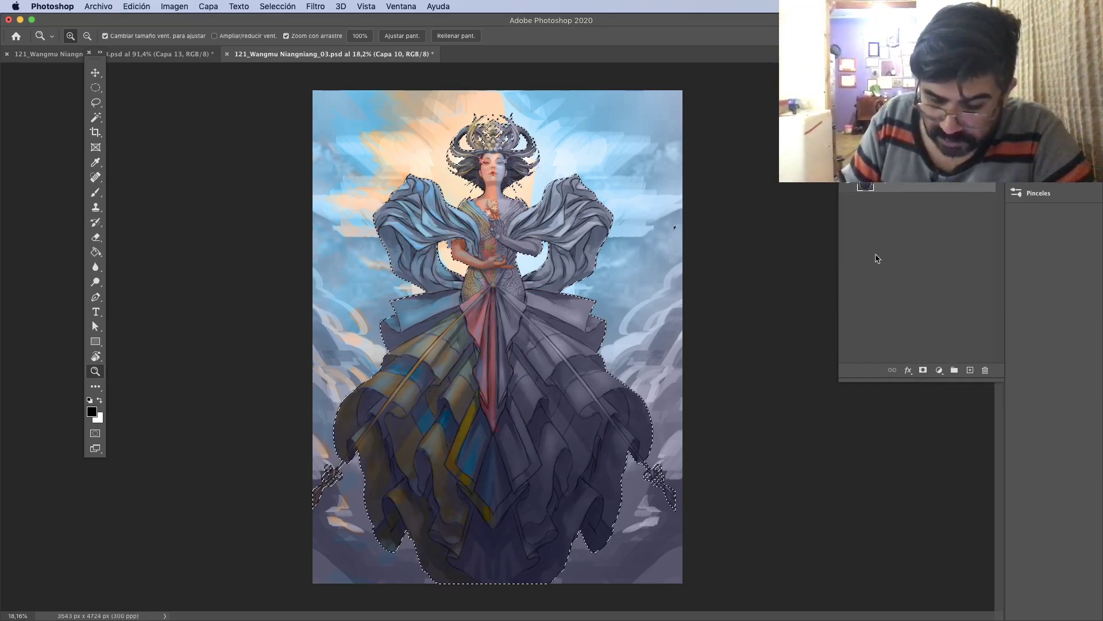
key(super+apostrophe)
key(super+h)
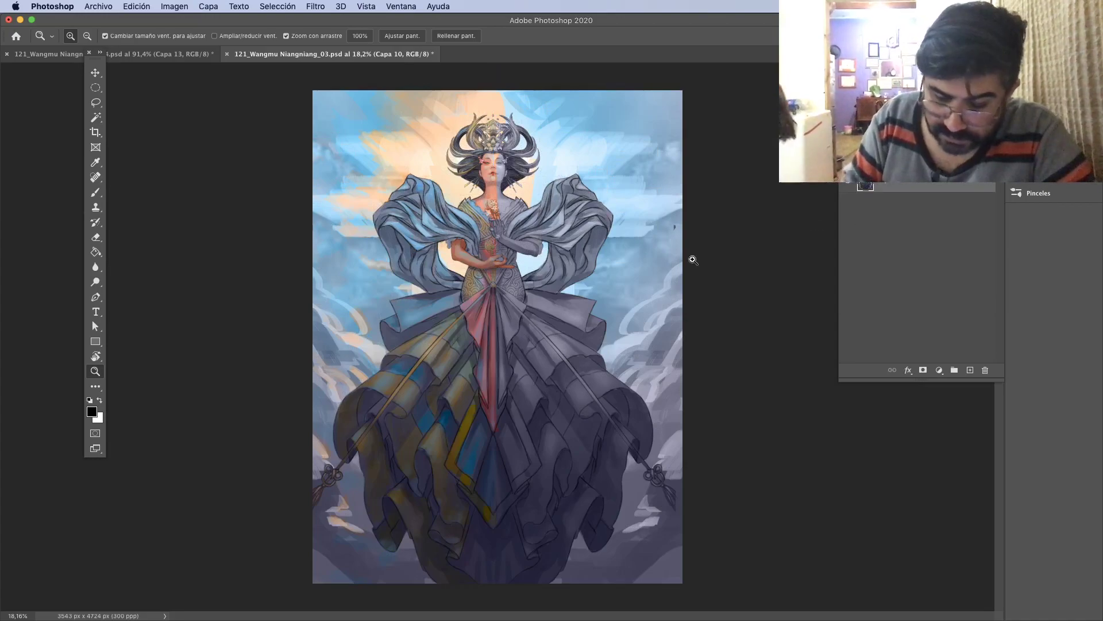
Activate the Brush tool for retouching the goddess's face and set the brush size to 16 px.
scroll(544, 189, up, 10)
drag(543, 189, 573, 243)
scroll(573, 243, up, 5)
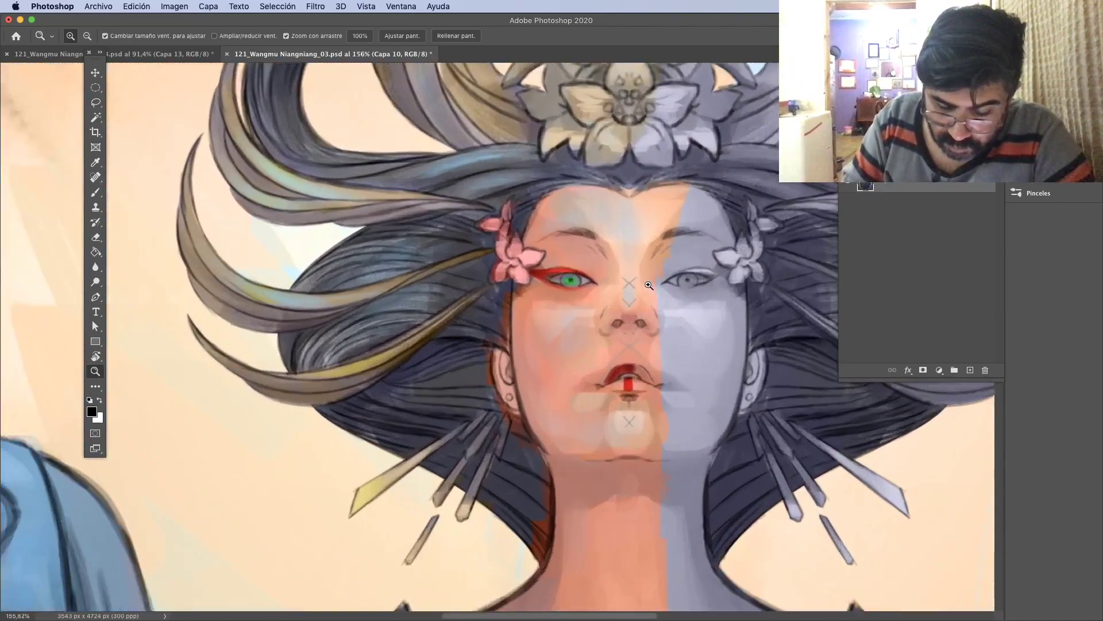
key(b)
right_click(615, 199)
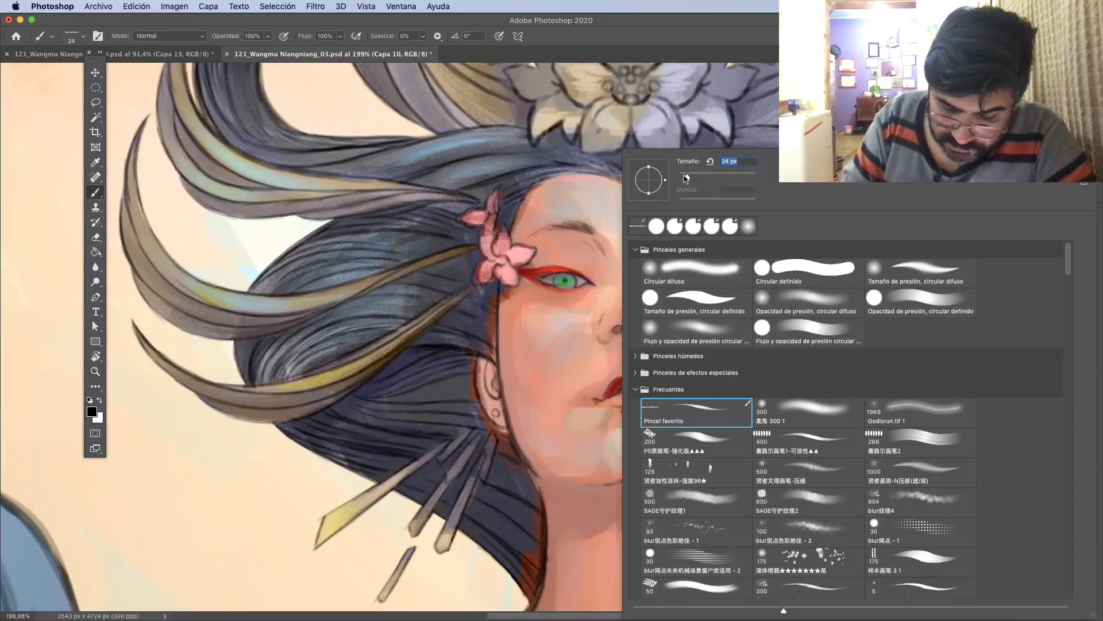
drag(686, 178, 683, 178)
click(614, 228)
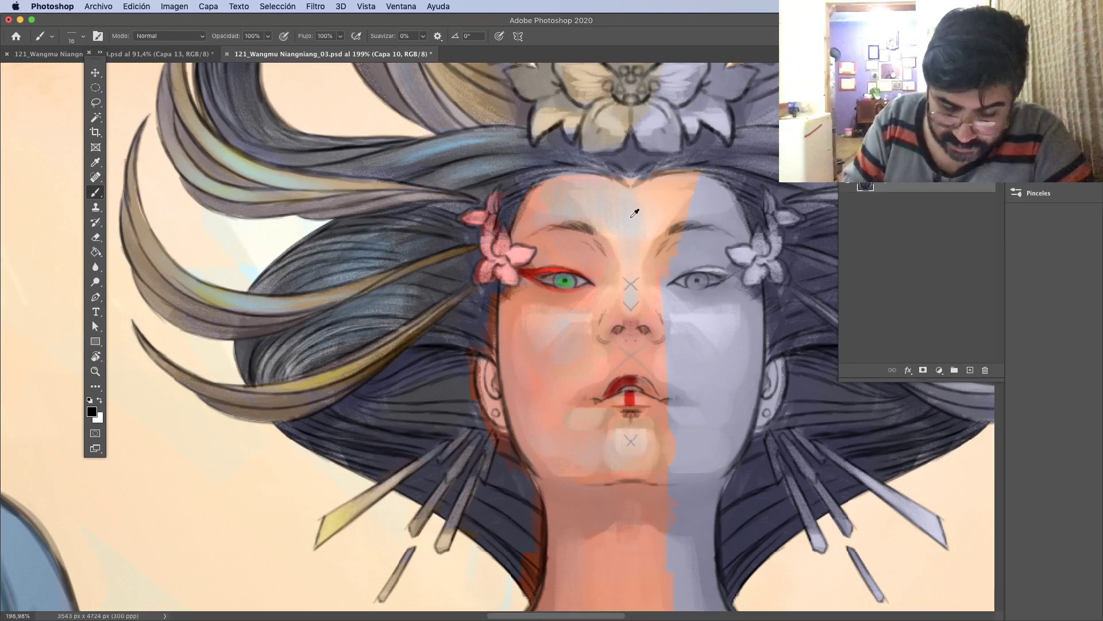
Sample the skin tones on the forehead, between the eyebrows and beside the nose as the painting colour.
alt+click(632, 216)
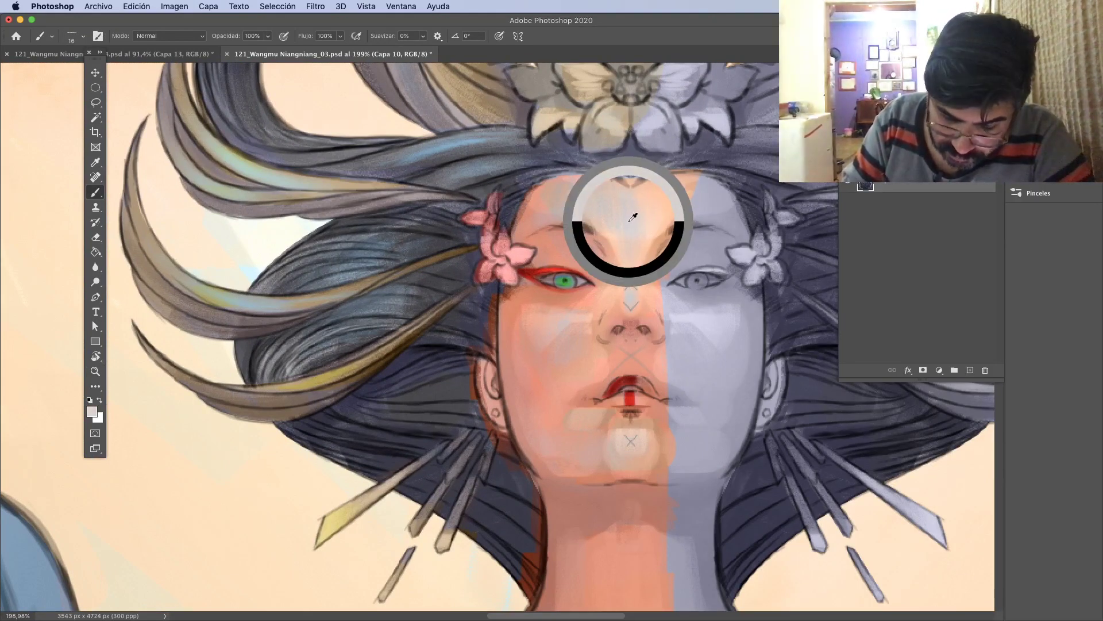
alt+click(634, 218)
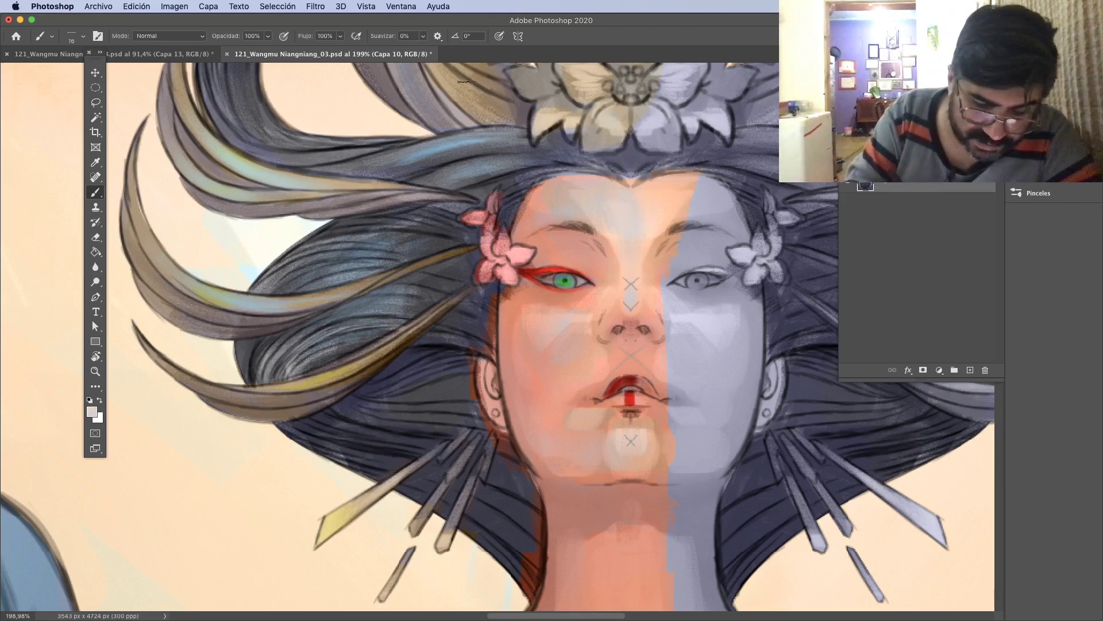
alt+click(638, 223)
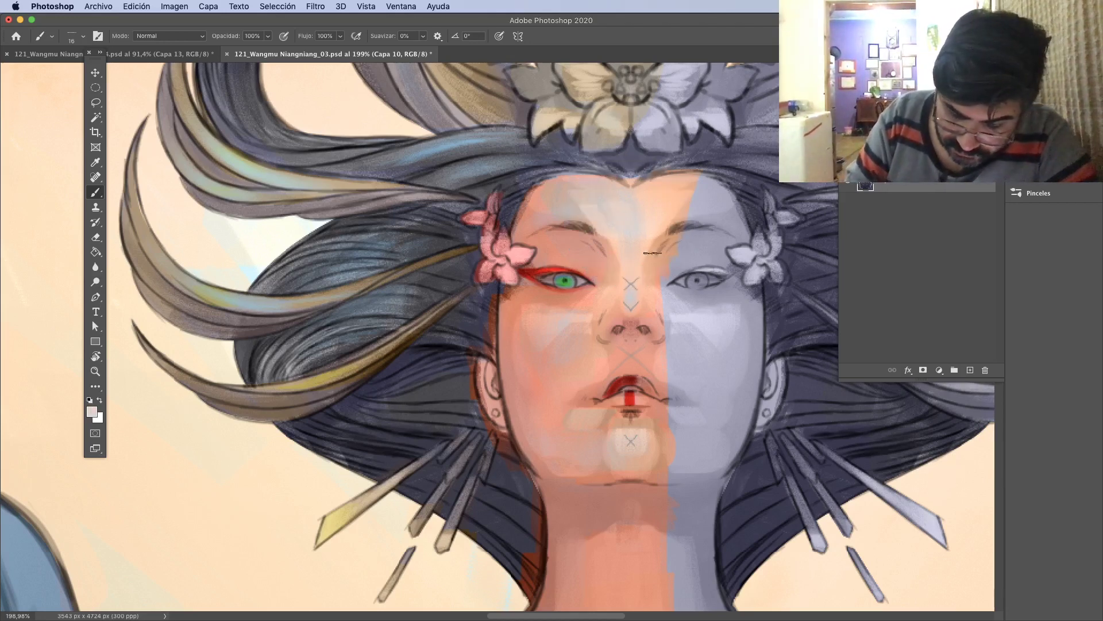
alt+click(618, 252)
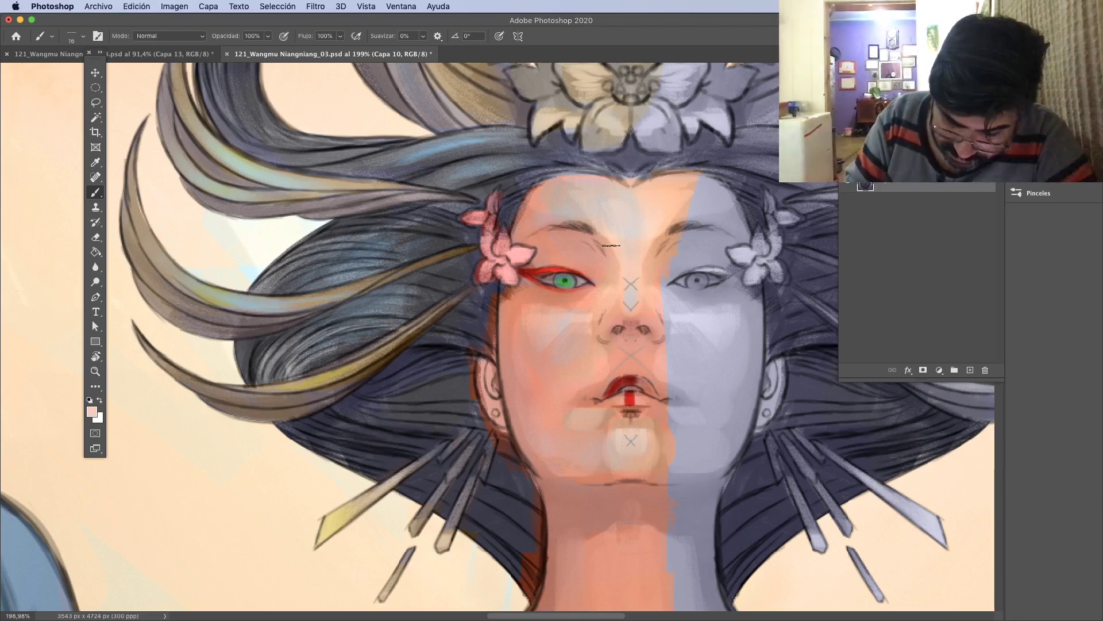
alt+click(608, 296)
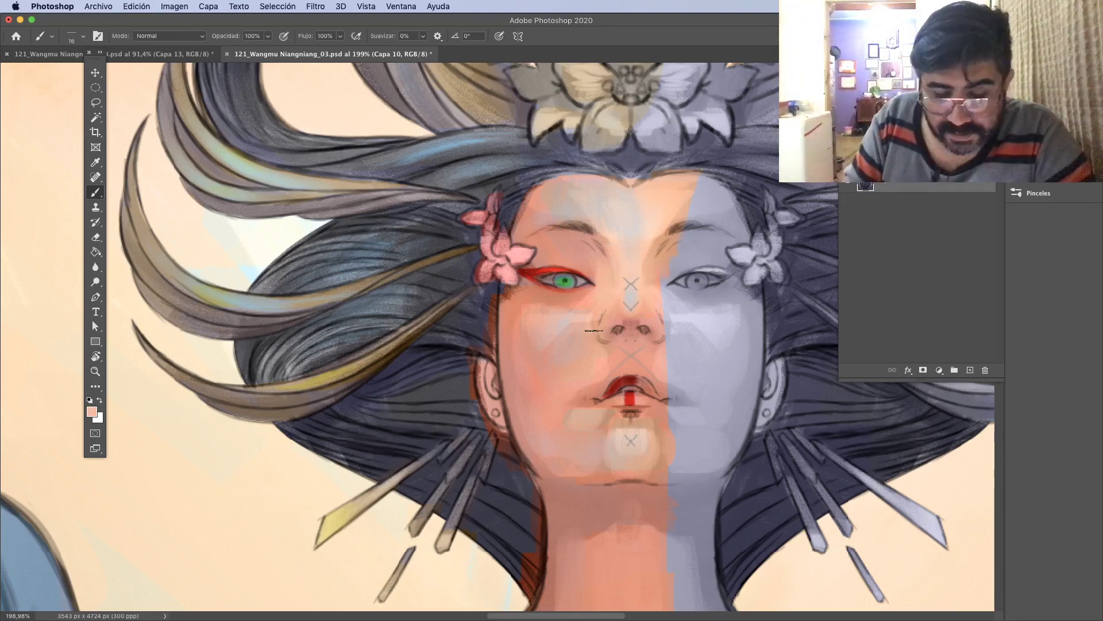
Set the brush size to 12 px.
right_click(637, 273)
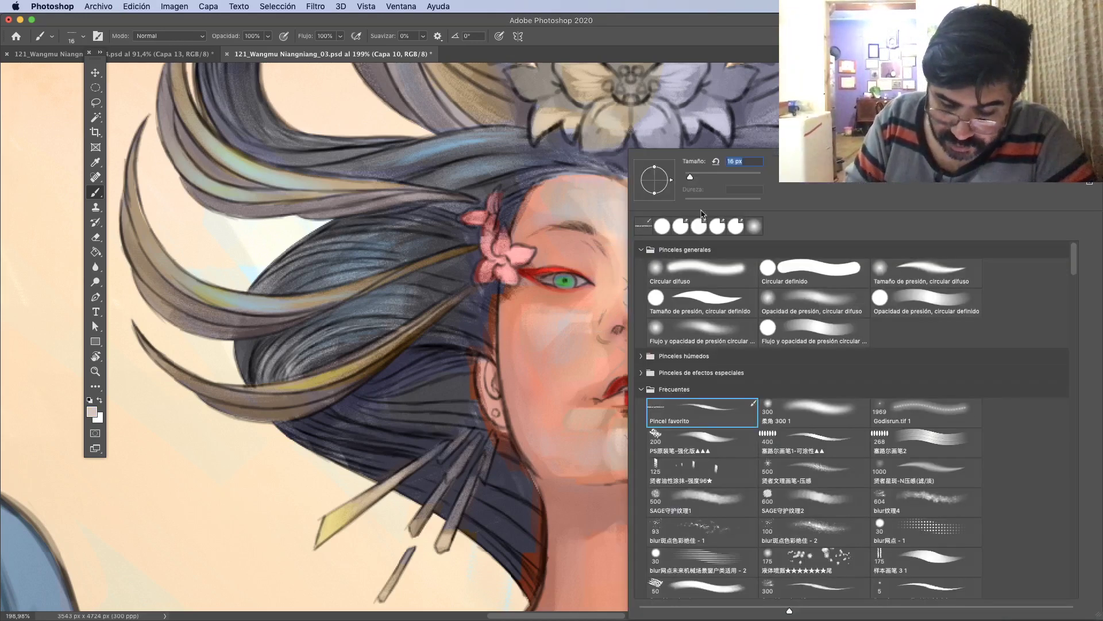
text(12)
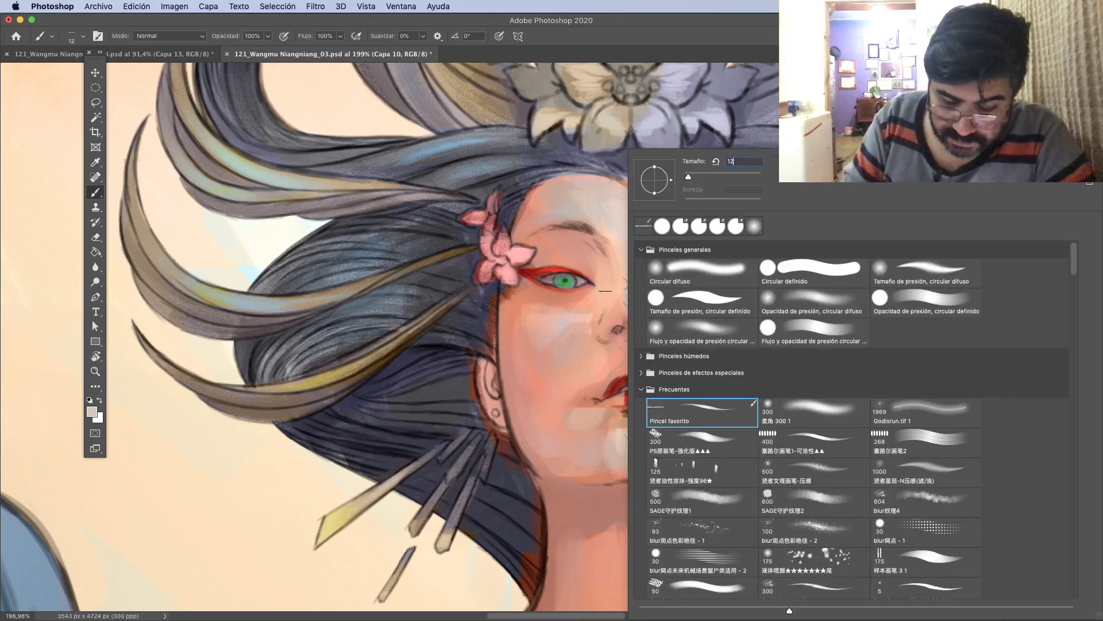
Create a new layer above Capa 10 and paint over the marks on the nose bridge with sampled skin tones.
key(Return)
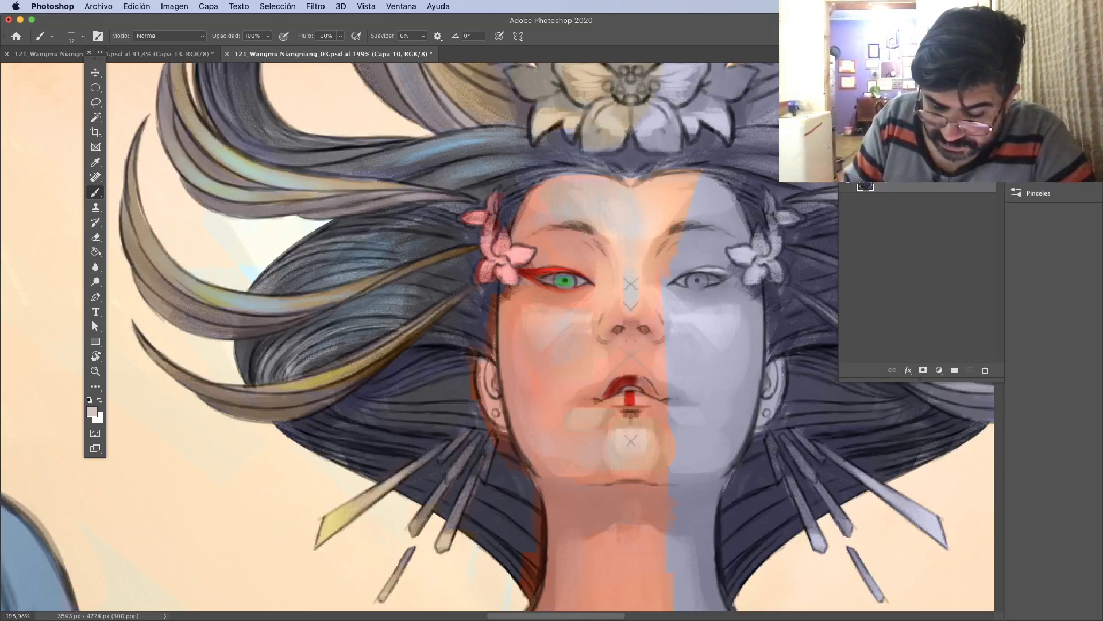
super+click(692, 271)
click(970, 370)
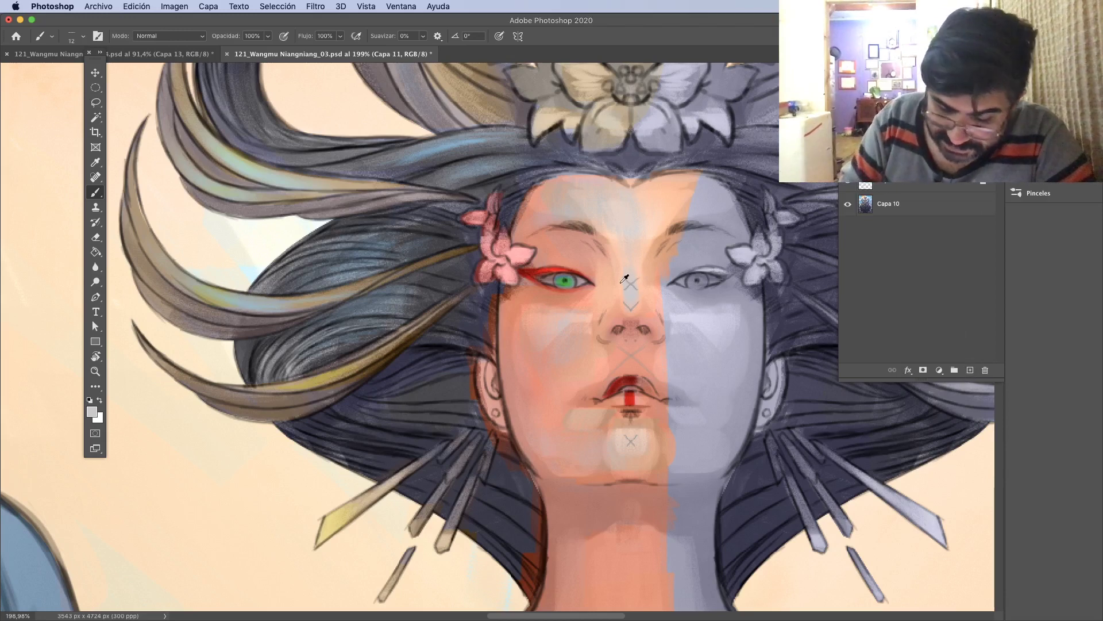
drag(625, 298, 638, 298)
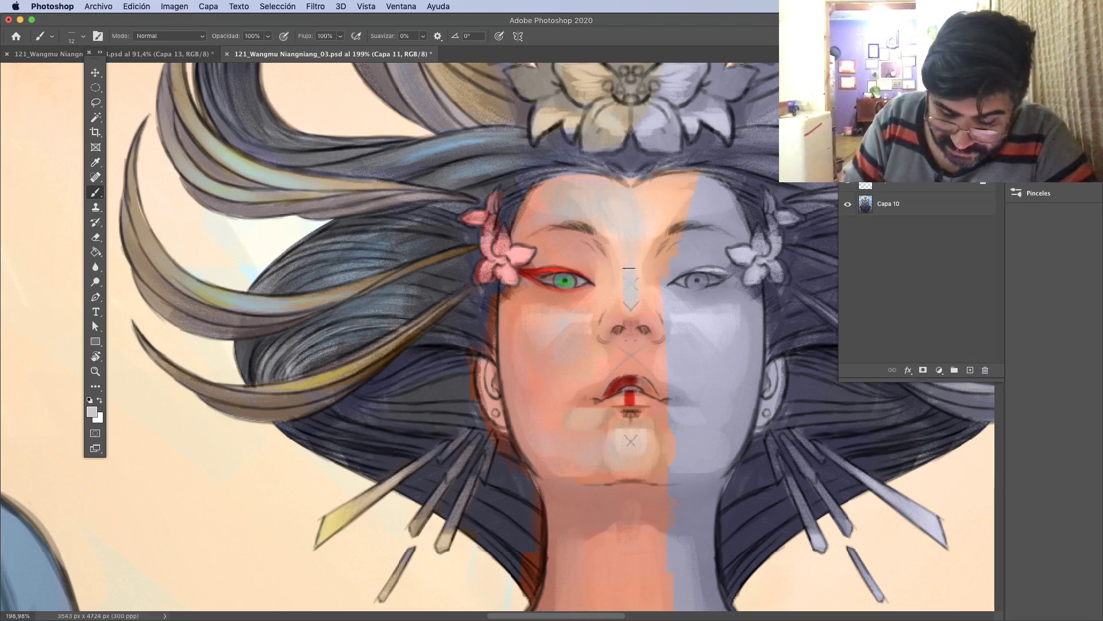
alt+click(638, 264)
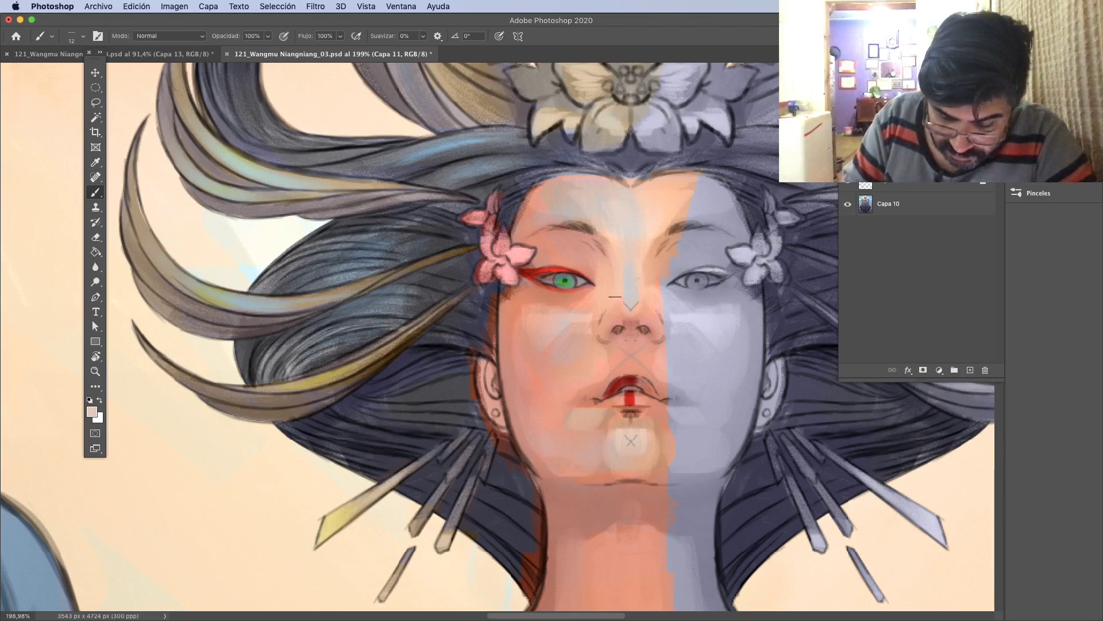
alt+click(613, 310)
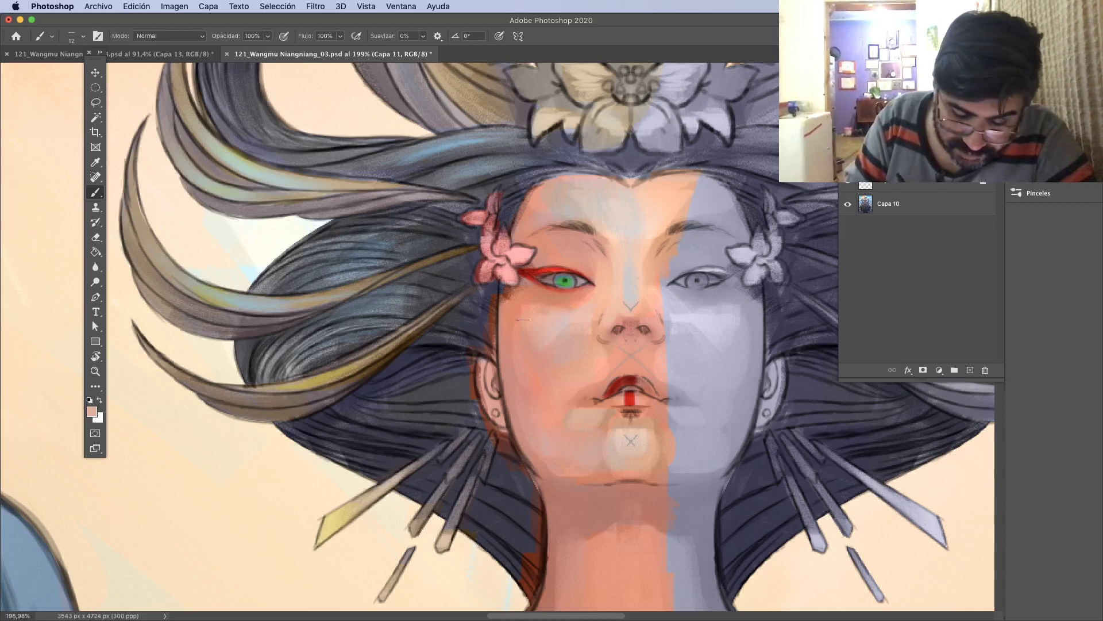
Retouch the cheek and temple below the hair flower with sampled skin and shadow tones, using brush sizes of 18 px and 9 px.
right_click(537, 319)
key(Return)
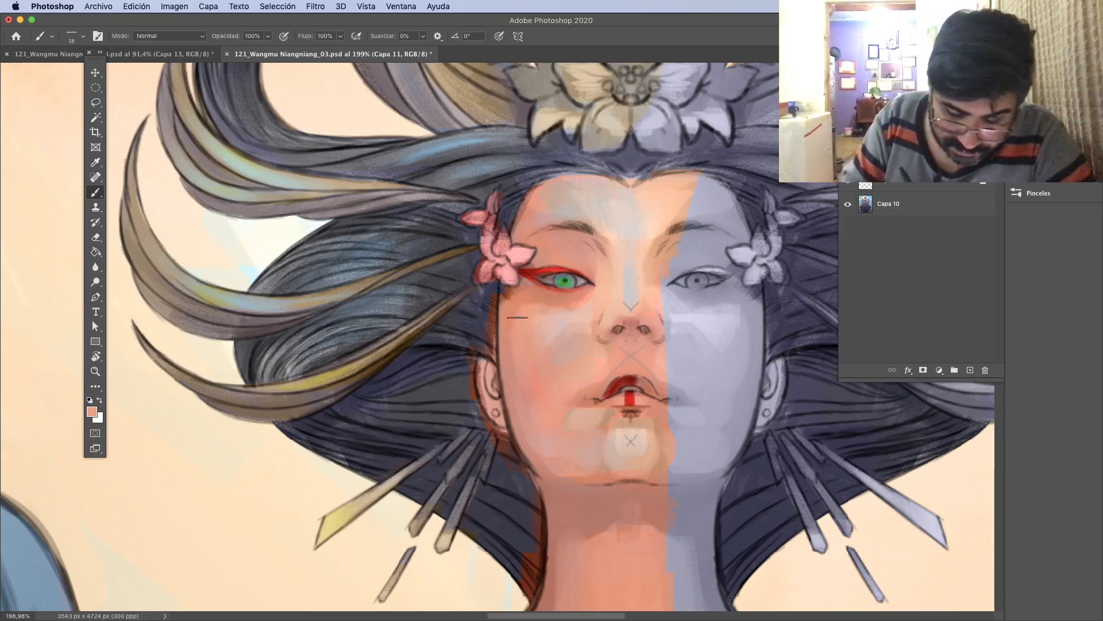
right_click(541, 275)
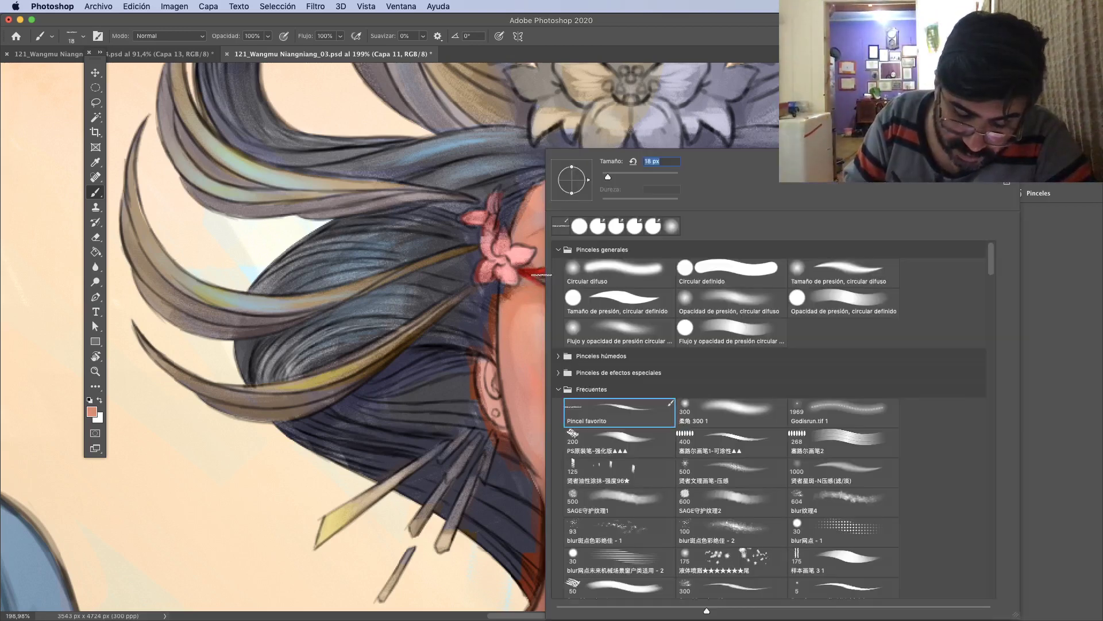
drag(606, 181, 601, 183)
key(Return)
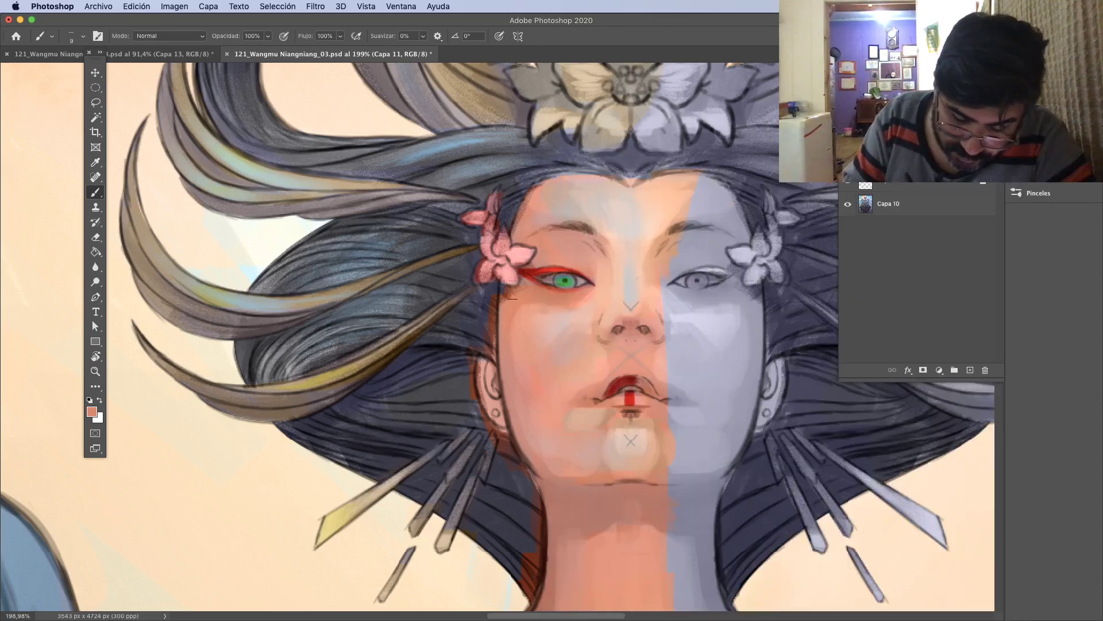
alt+click(512, 291)
alt+click(500, 284)
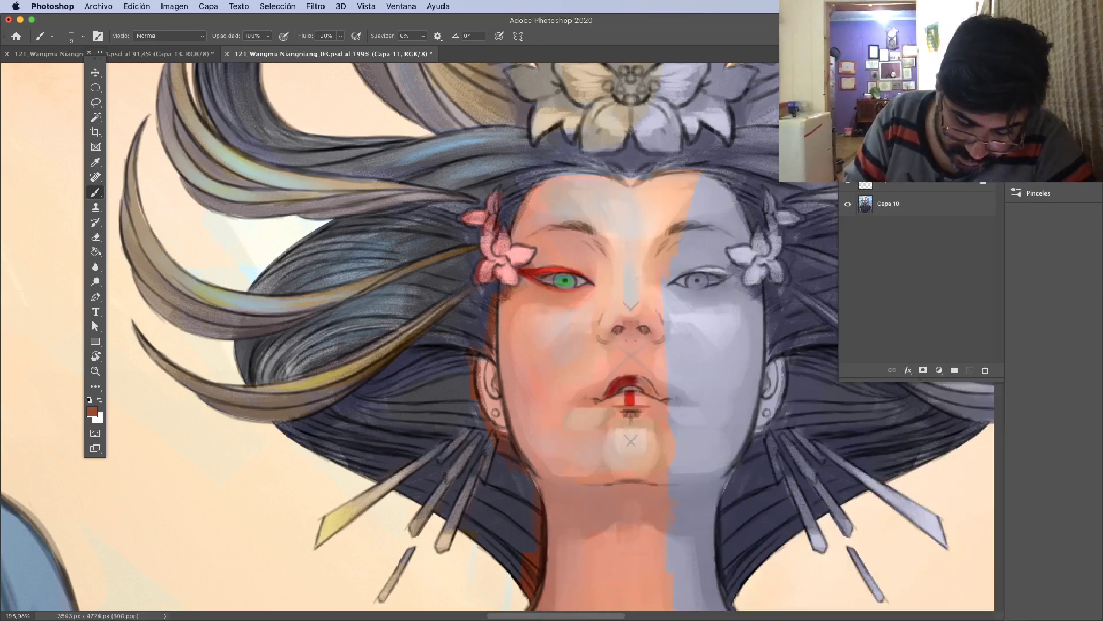
alt+click(516, 291)
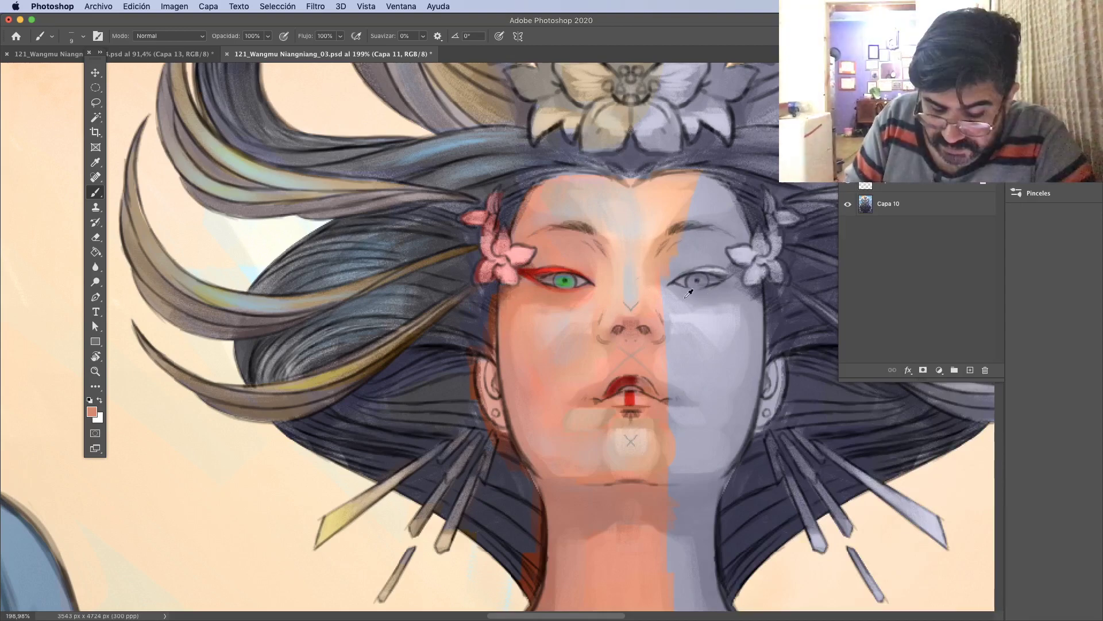
Rotate the canvas view to 69° and turn it back upright.
key(r)
mouse_move(598, 173)
mouse_down()
mouse_move(609, 180)
mouse_move(542, 358)
mouse_up()
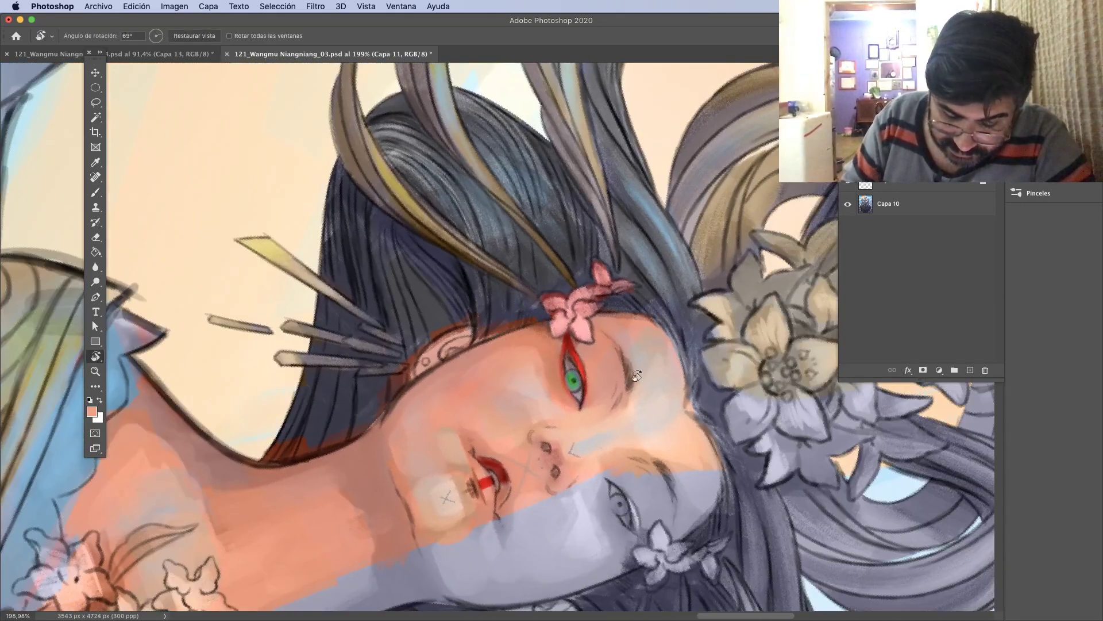
key(b)
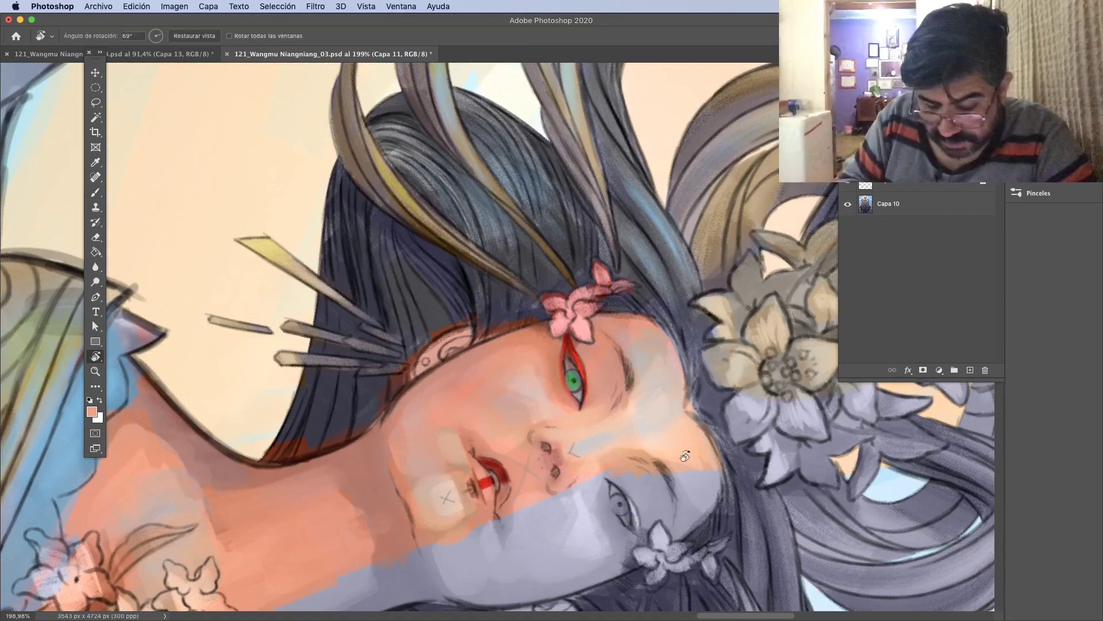
key(r)
drag(661, 565, 763, 258)
Close the file 121_Wangmu Niangniang_03.psd without saving its changes.
key(z)
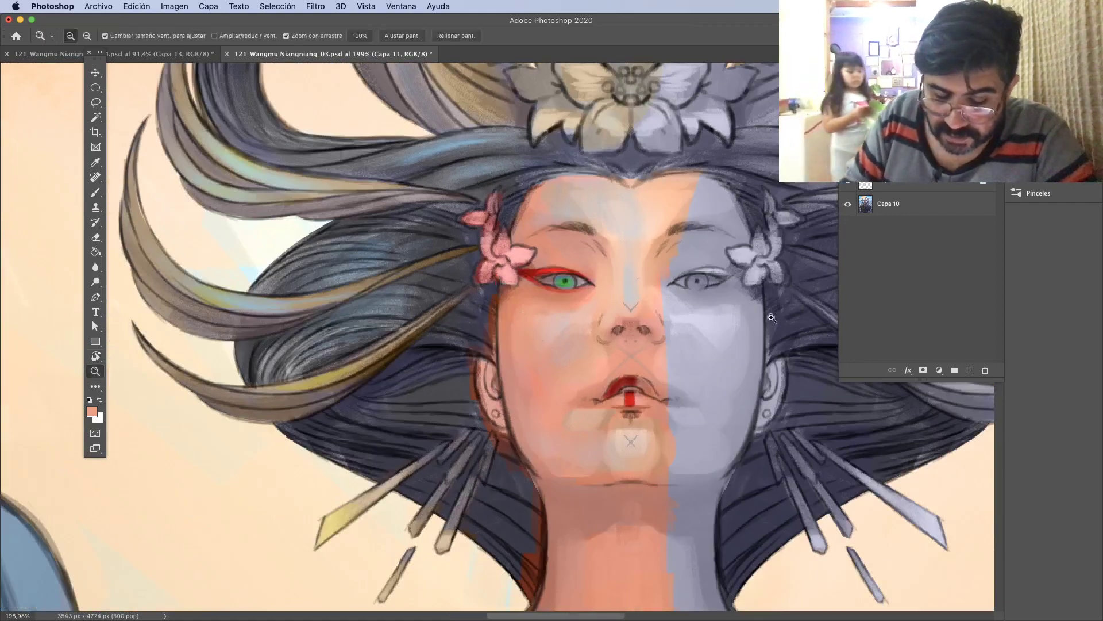
drag(782, 311, 732, 345)
drag(754, 382, 660, 356)
drag(716, 333, 665, 348)
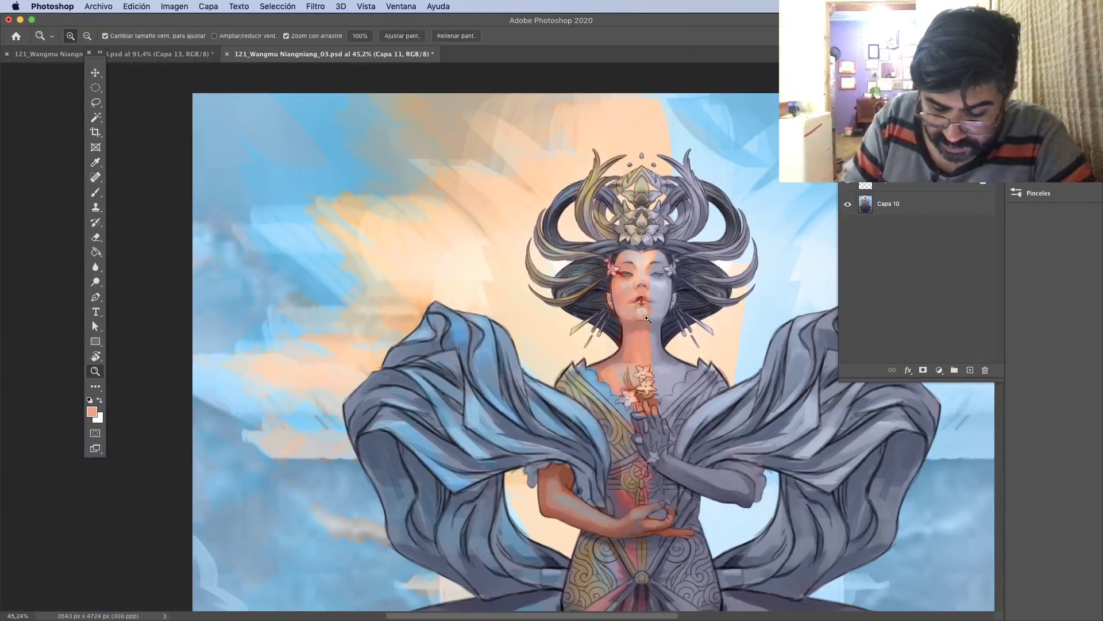
key(super+w)
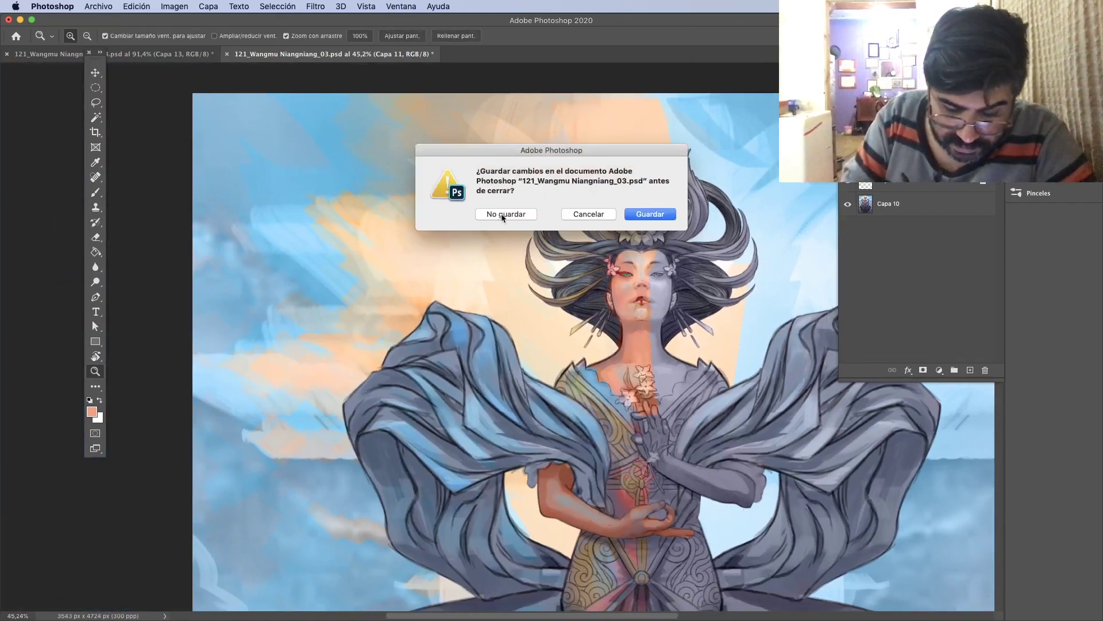
click(504, 215)
Examine the painted face, eyes and hair flowers of the goddess in the remaining file up close.
drag(756, 207, 621, 429)
key(r)
drag(783, 344, 761, 231)
key(z)
drag(649, 238, 572, 326)
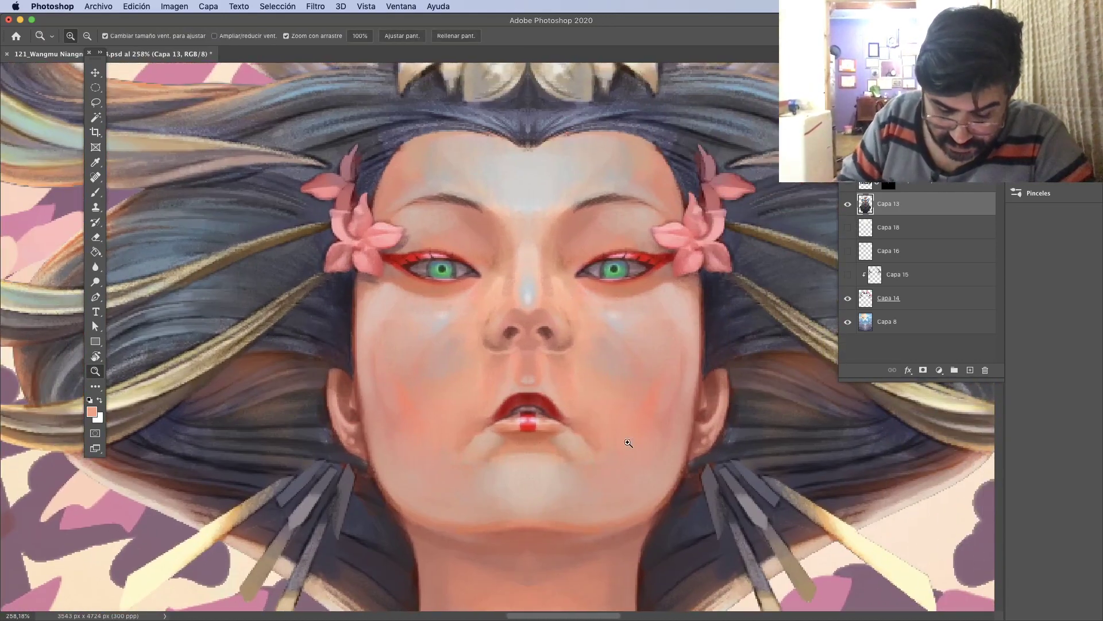
drag(573, 476, 581, 417)
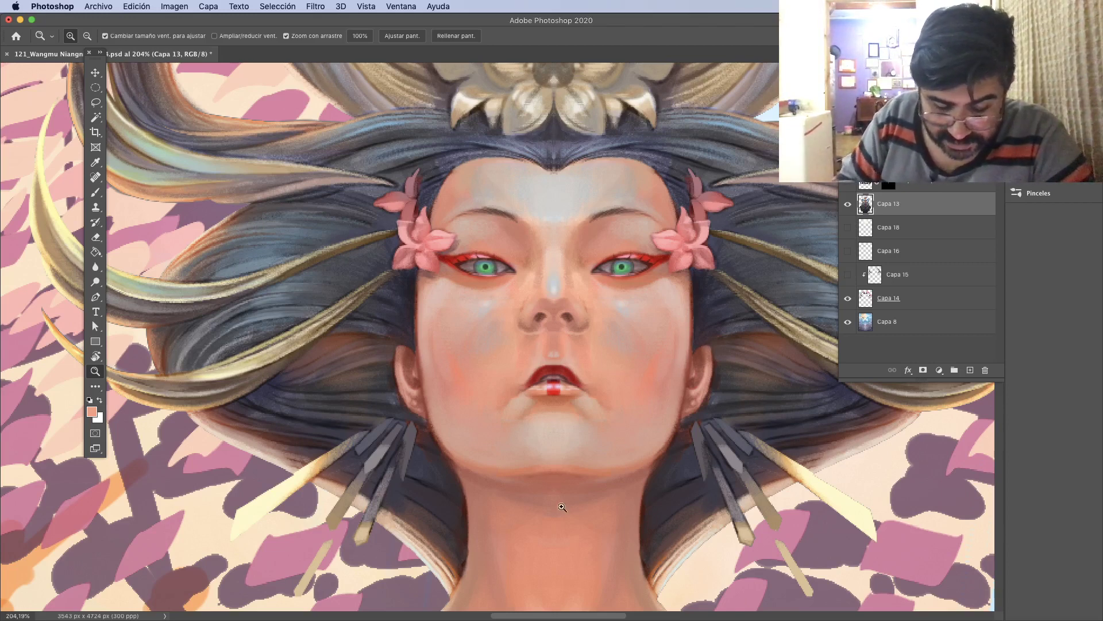
mouse_move(587, 472)
mouse_down()
mouse_move(564, 553)
mouse_move(536, 418)
mouse_up()
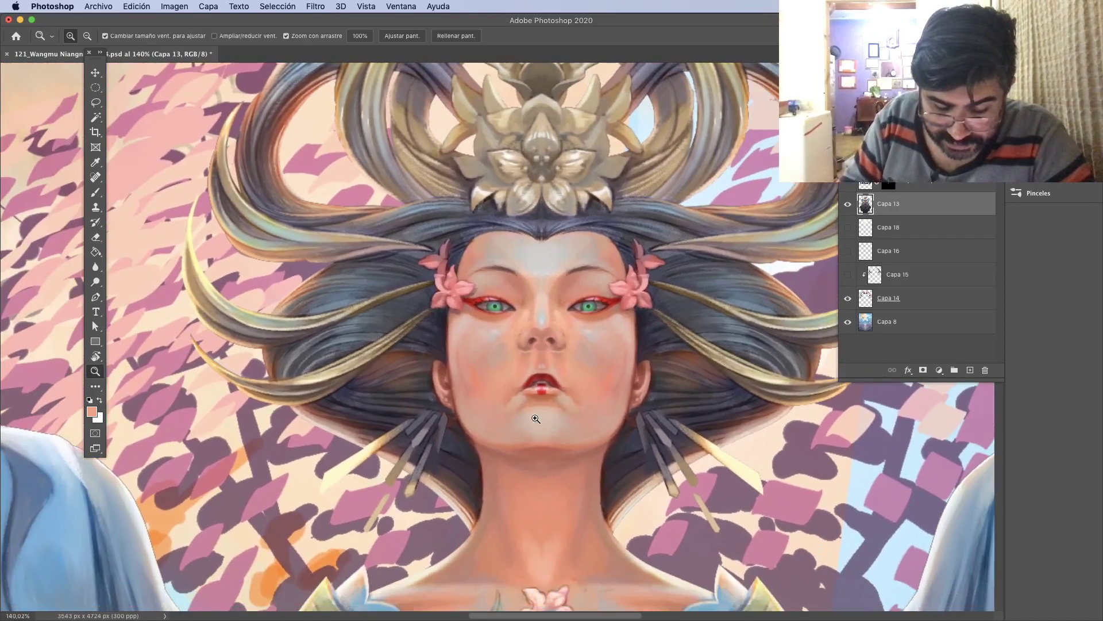
Examine the goddess's headdress, hands, sleeves and dress, as well as the overall composition.
scroll(531, 128, up, 5)
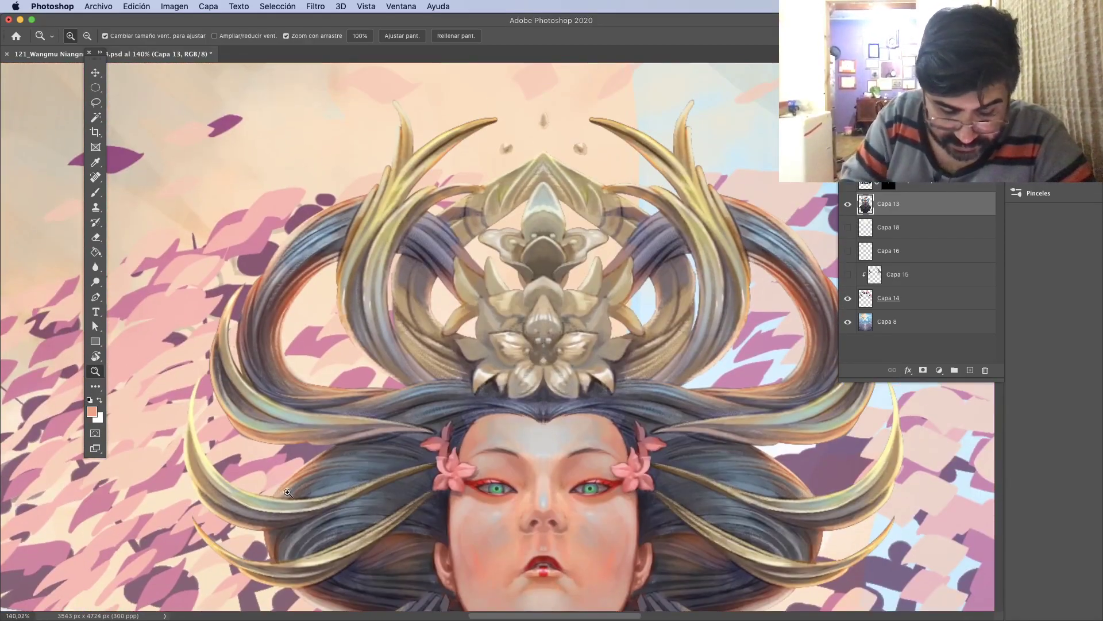
scroll(287, 493, down, 20)
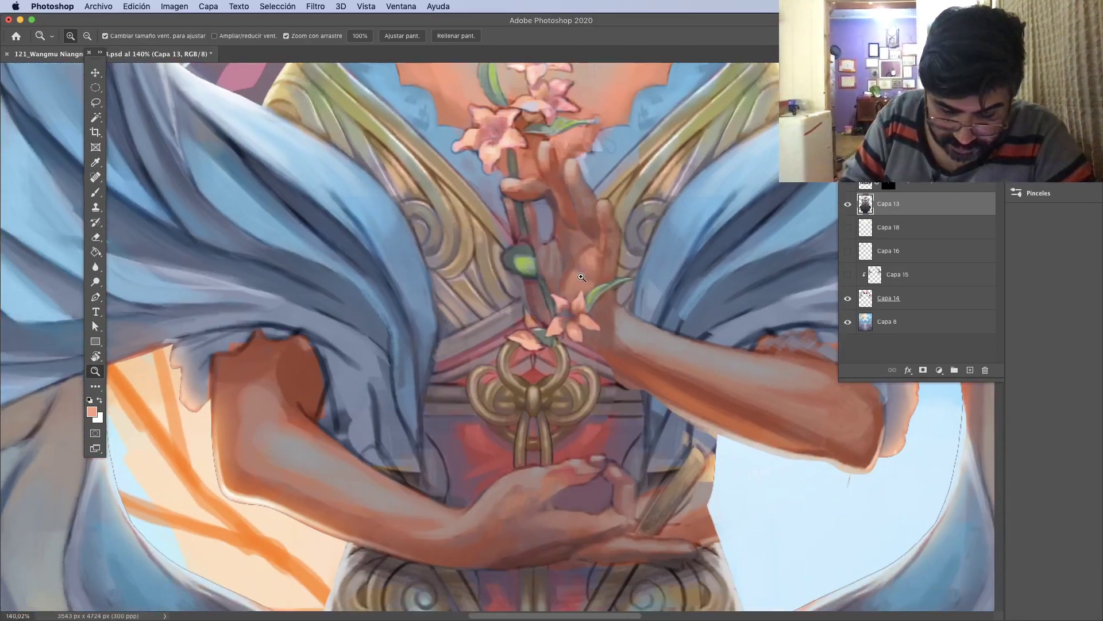
drag(582, 277, 511, 294)
drag(654, 380, 641, 430)
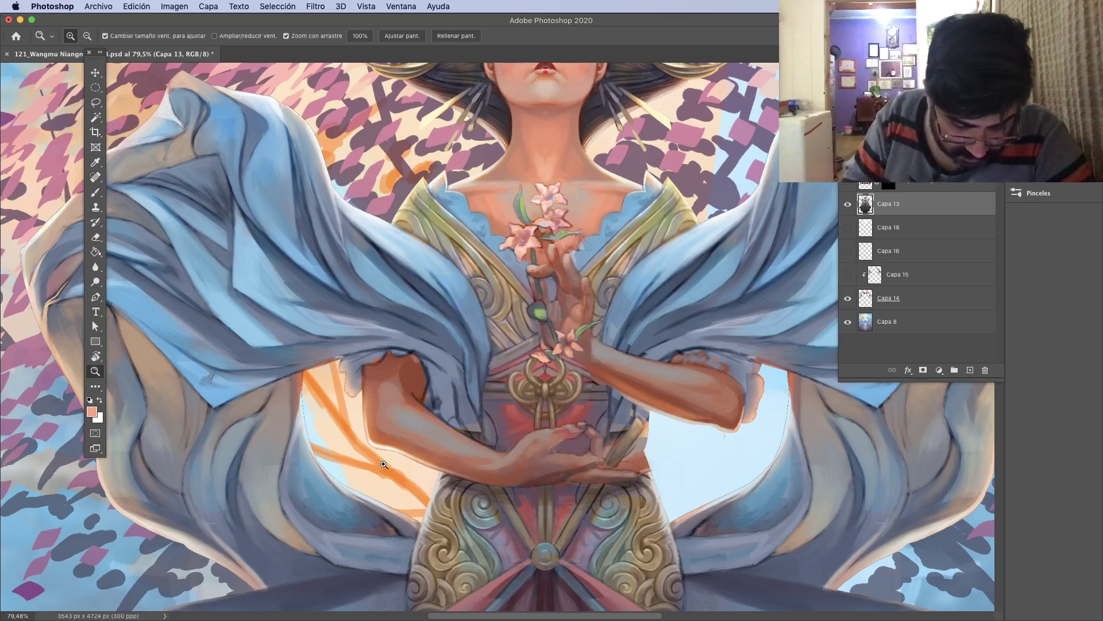
drag(389, 407, 501, 412)
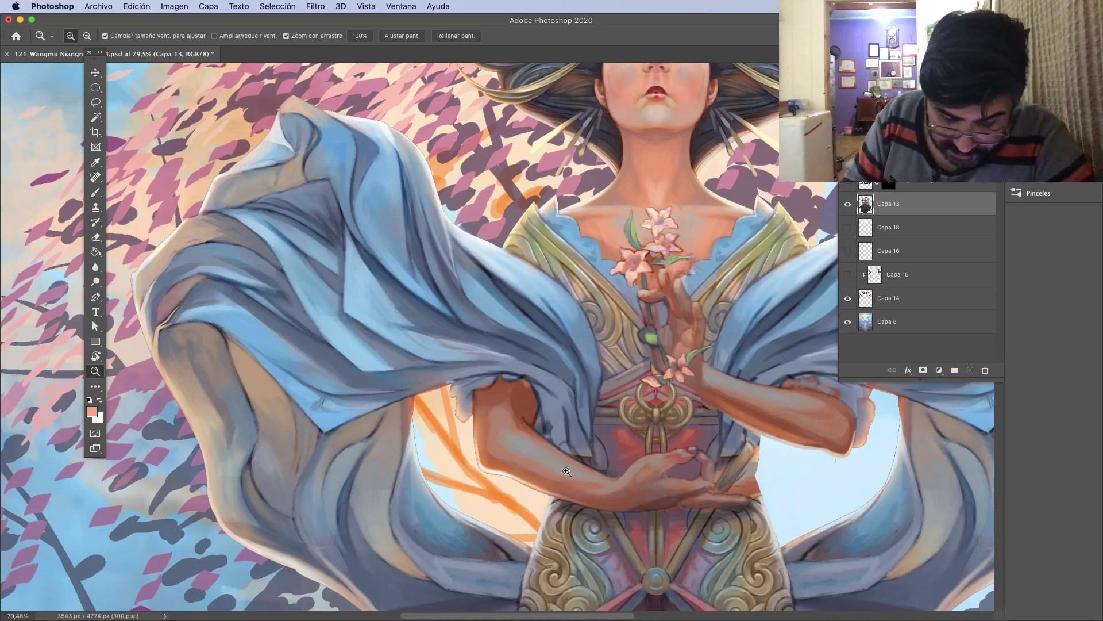
scroll(585, 492, right, 5)
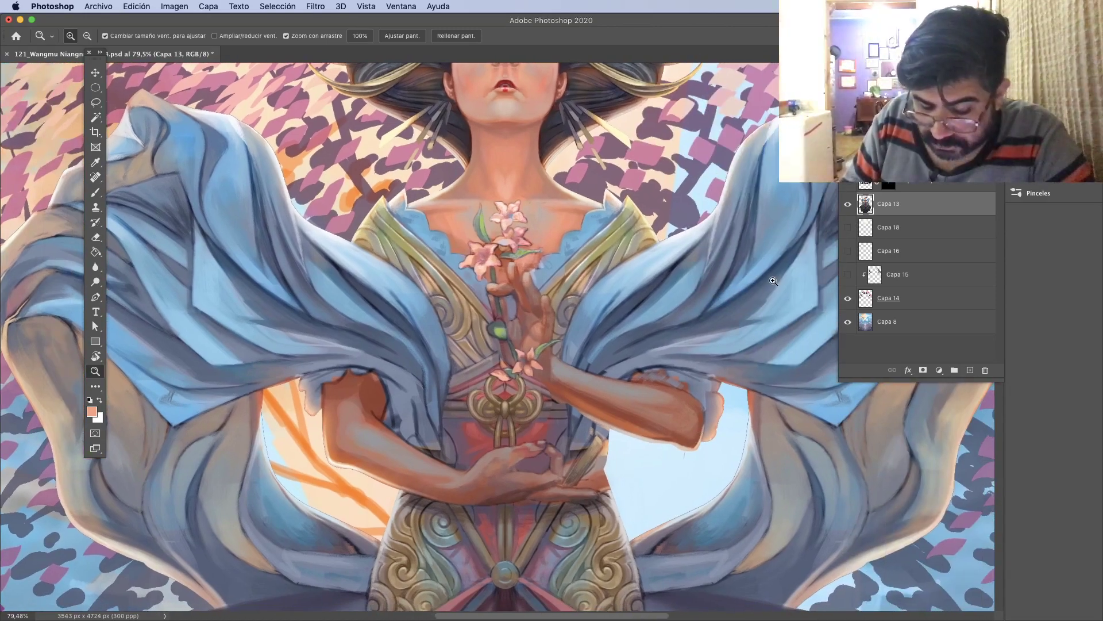
scroll(697, 312, up, 6)
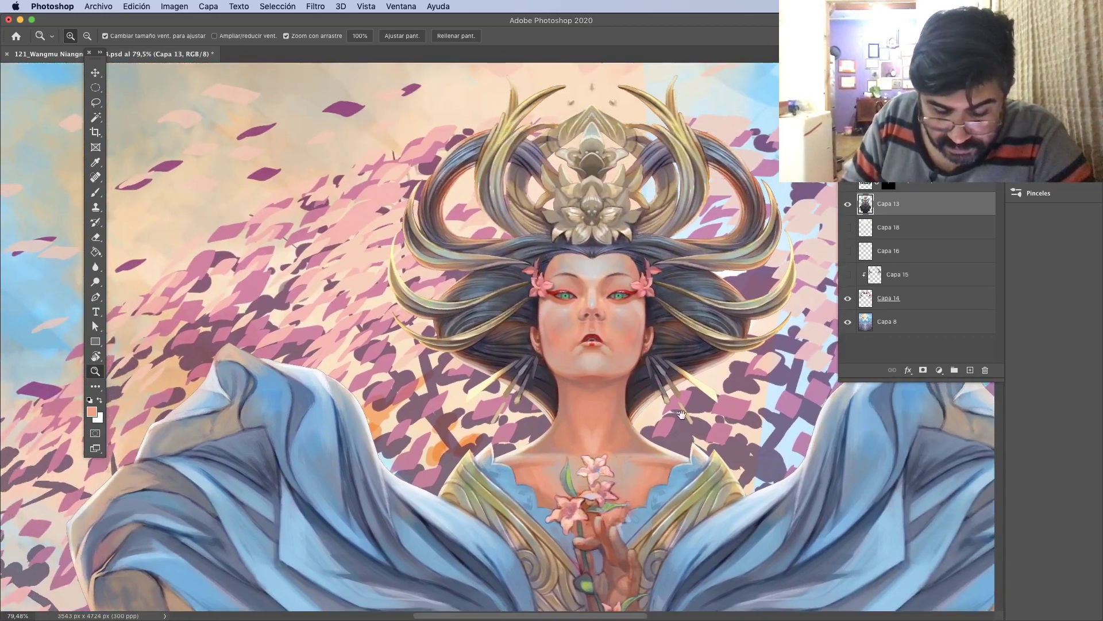
drag(695, 407, 656, 345)
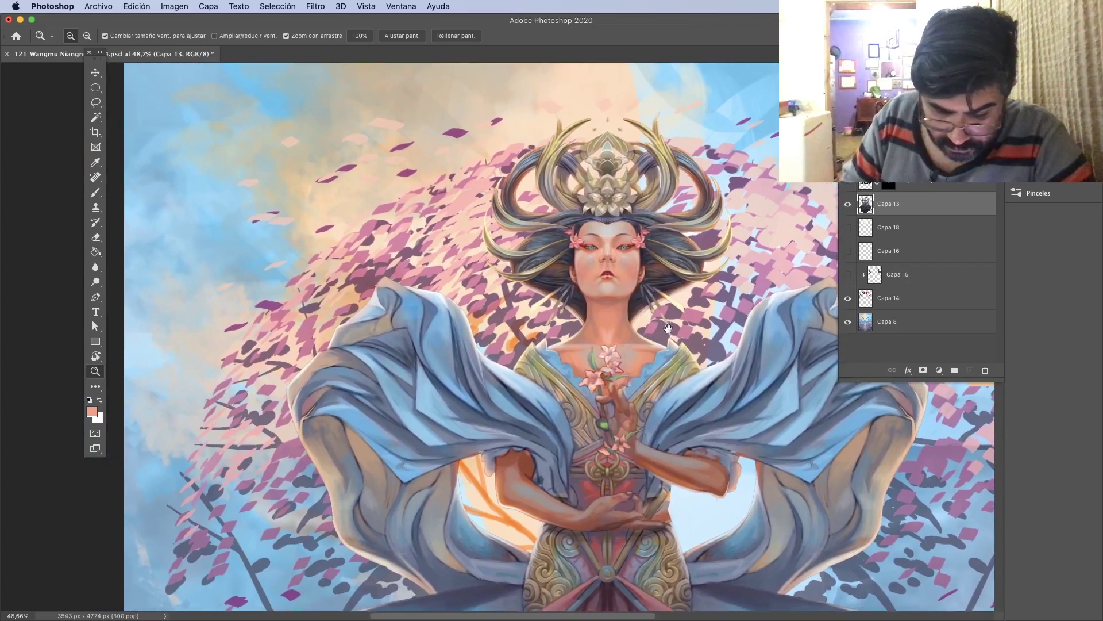
drag(680, 257, 621, 262)
drag(661, 396, 655, 288)
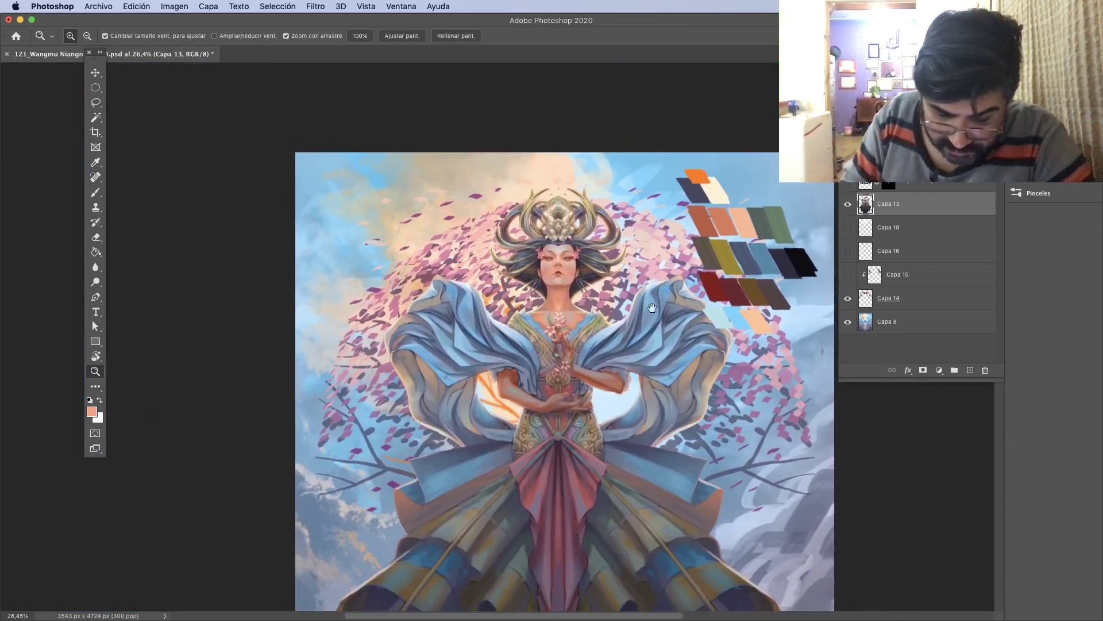
Hide the background layer Capa 8 to isolate the figure and tree, and show it again.
click(850, 322)
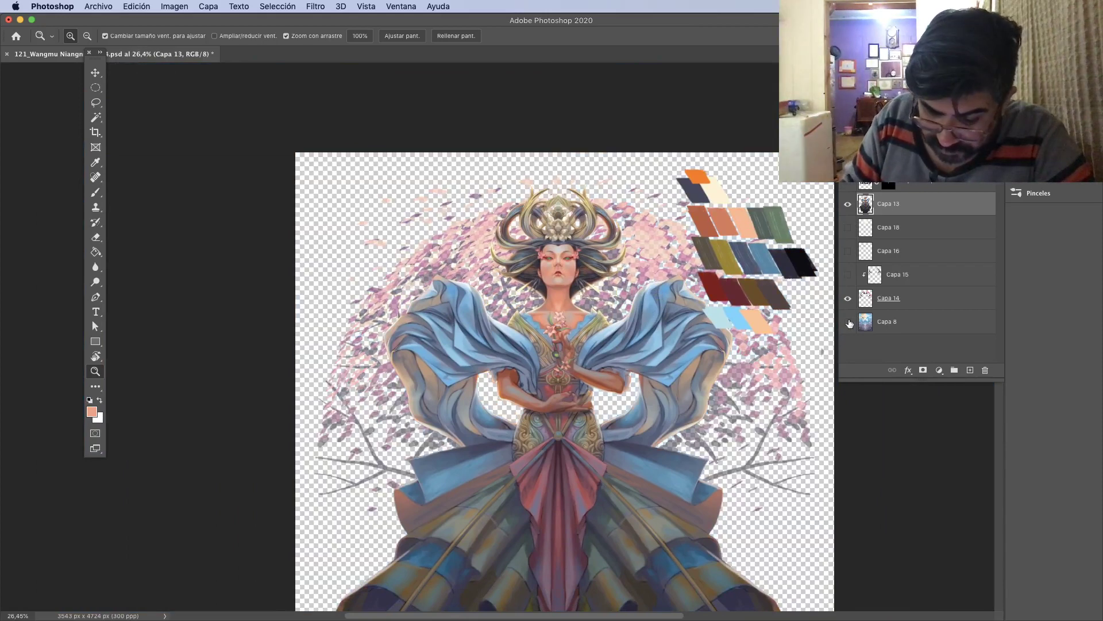
click(849, 322)
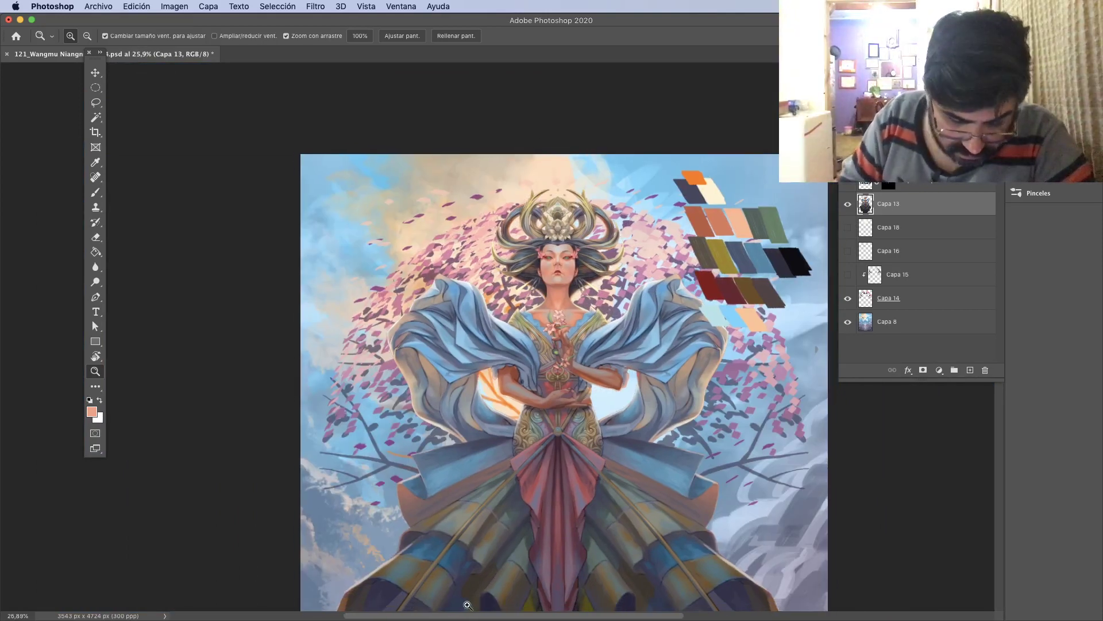
drag(506, 467, 471, 466)
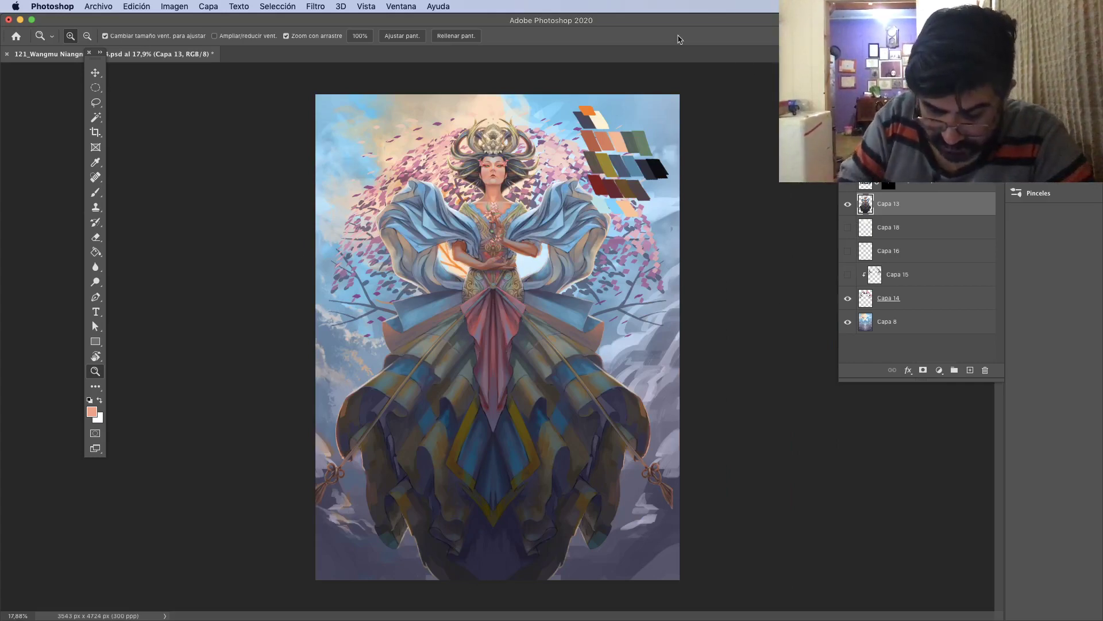
Examine the goddess's hands, the gold ornaments at her hips and the flowers on her chest up close.
drag(497, 225, 637, 376)
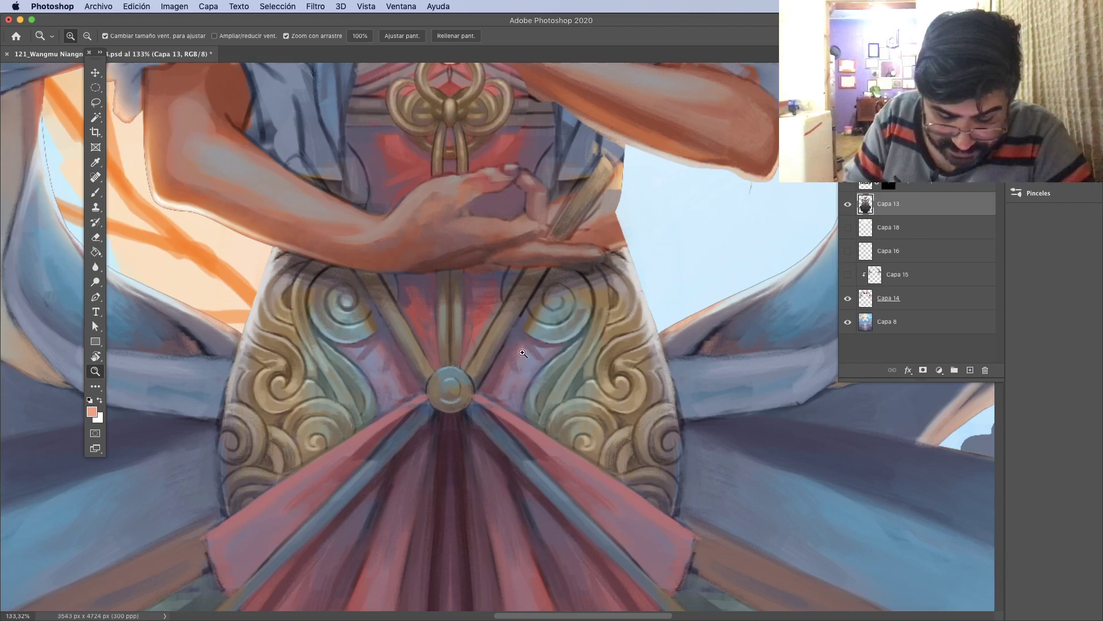
key(b)
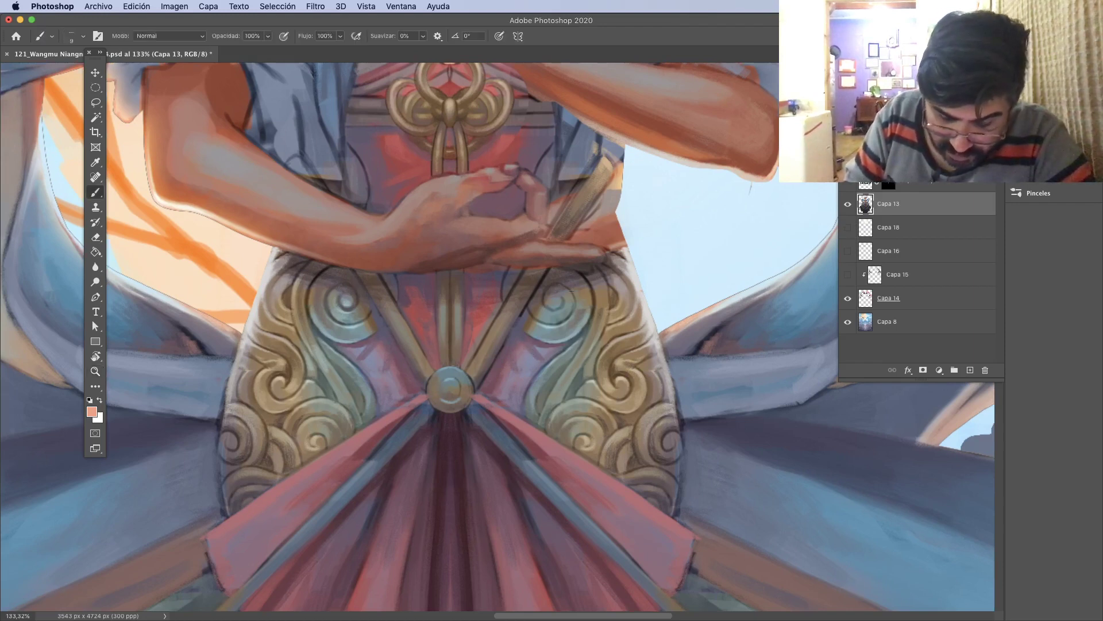
drag(598, 259, 648, 438)
drag(488, 182, 517, 424)
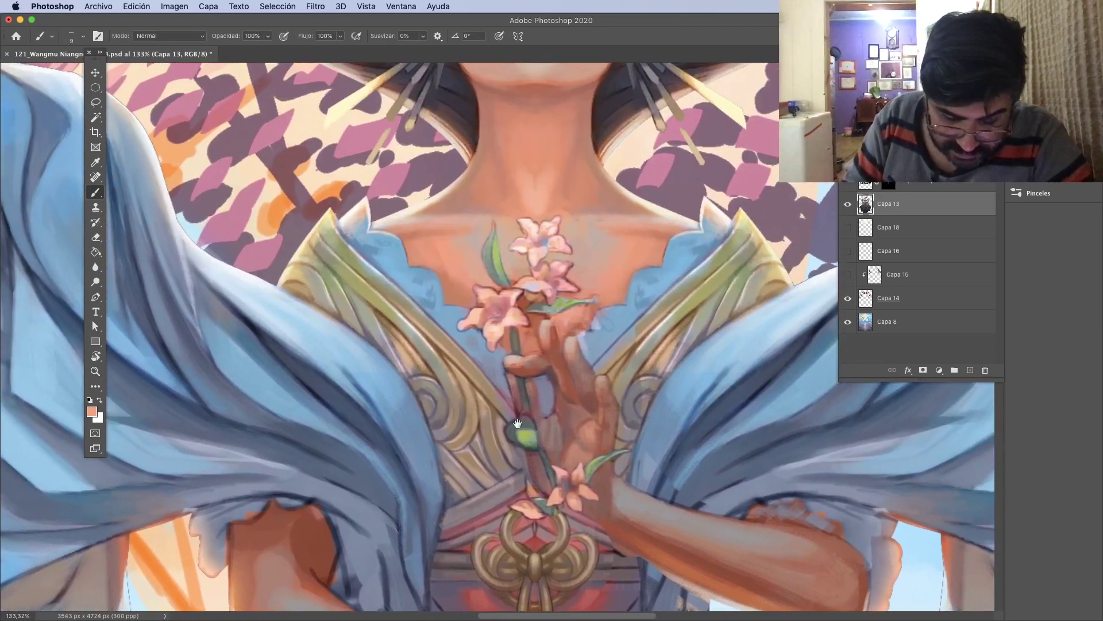
key(z)
drag(690, 320, 679, 321)
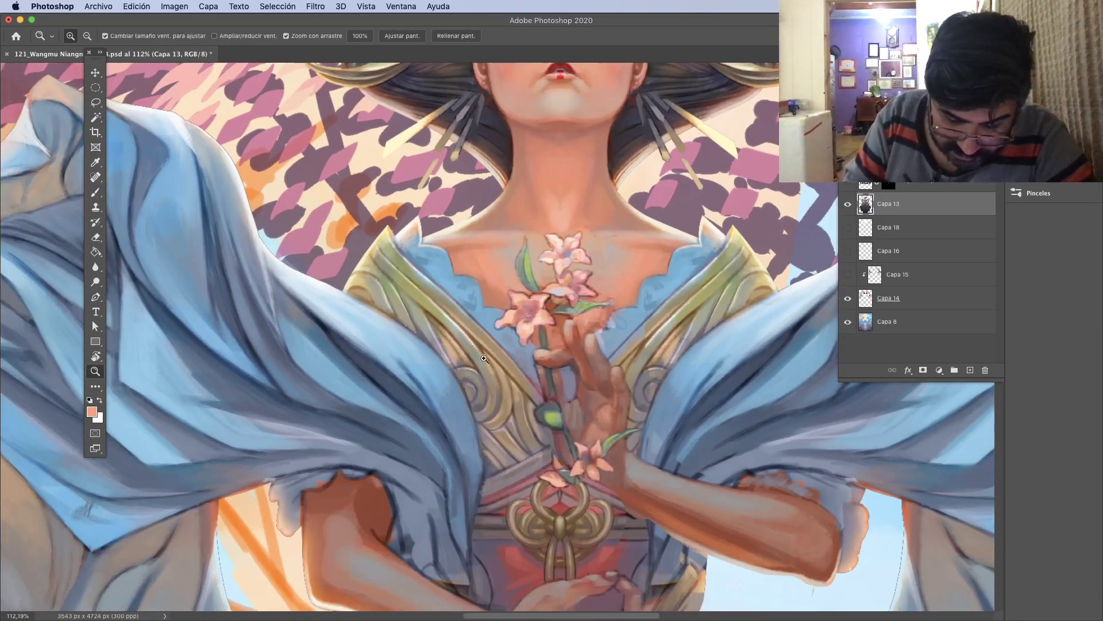
scroll(669, 413, down, 10)
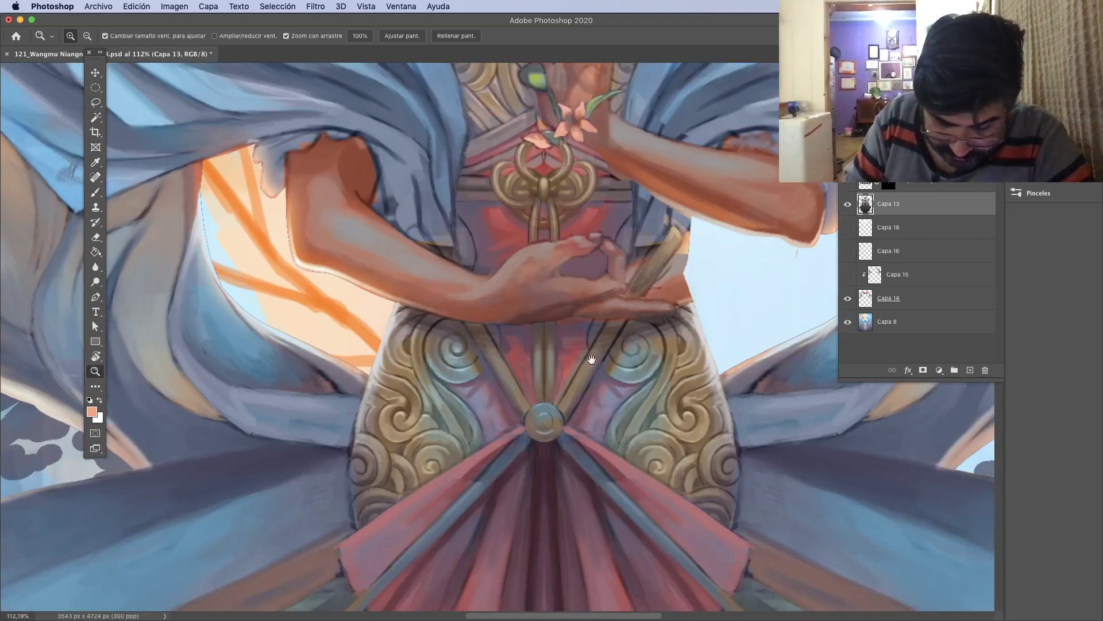
Choose the Dodge tool, try its midtones range, and set it to Iluminaciones with 10% exposure.
click(96, 268)
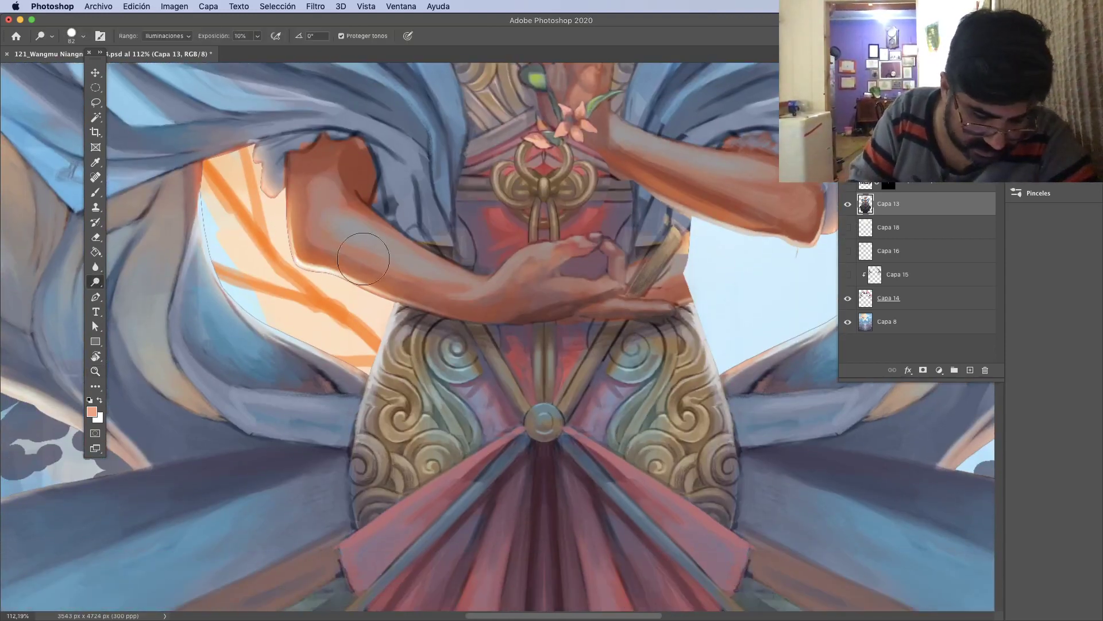
click(96, 283)
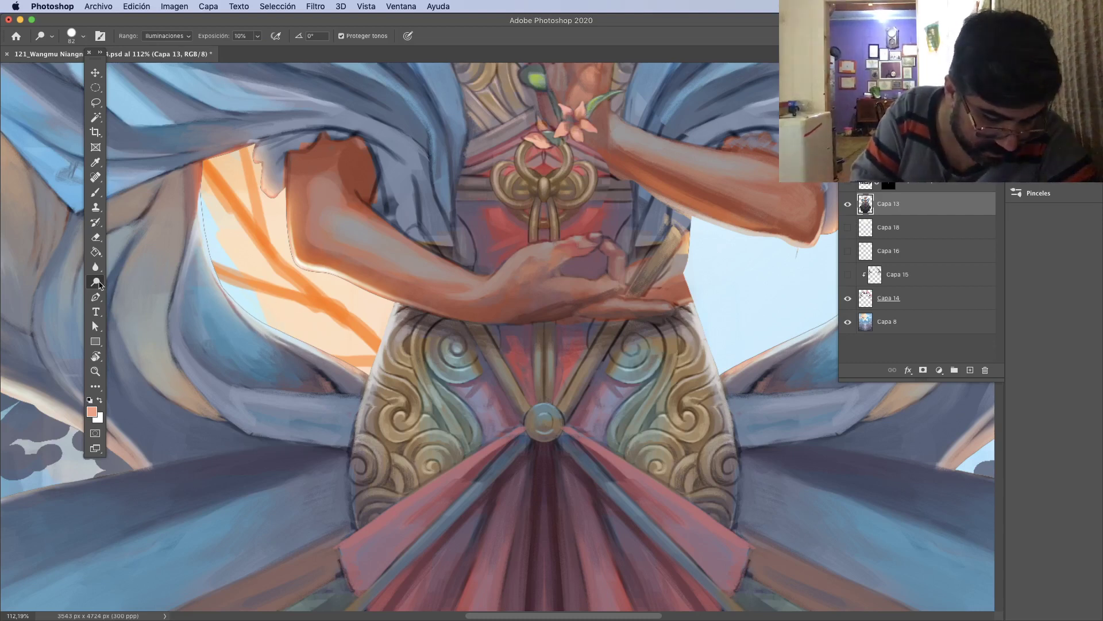
click(188, 38)
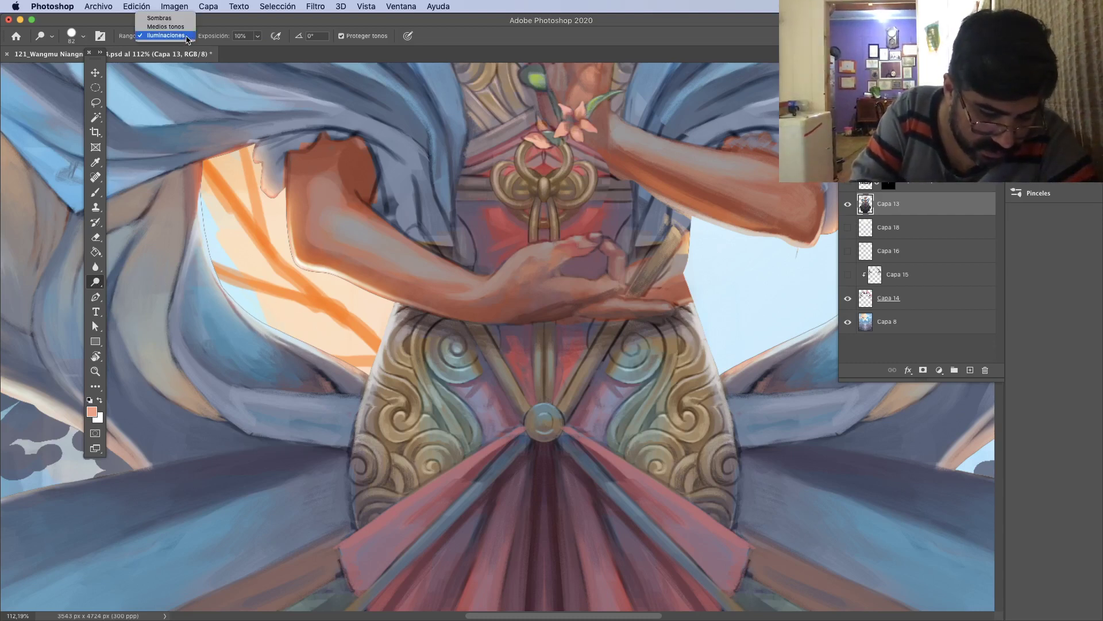
click(186, 36)
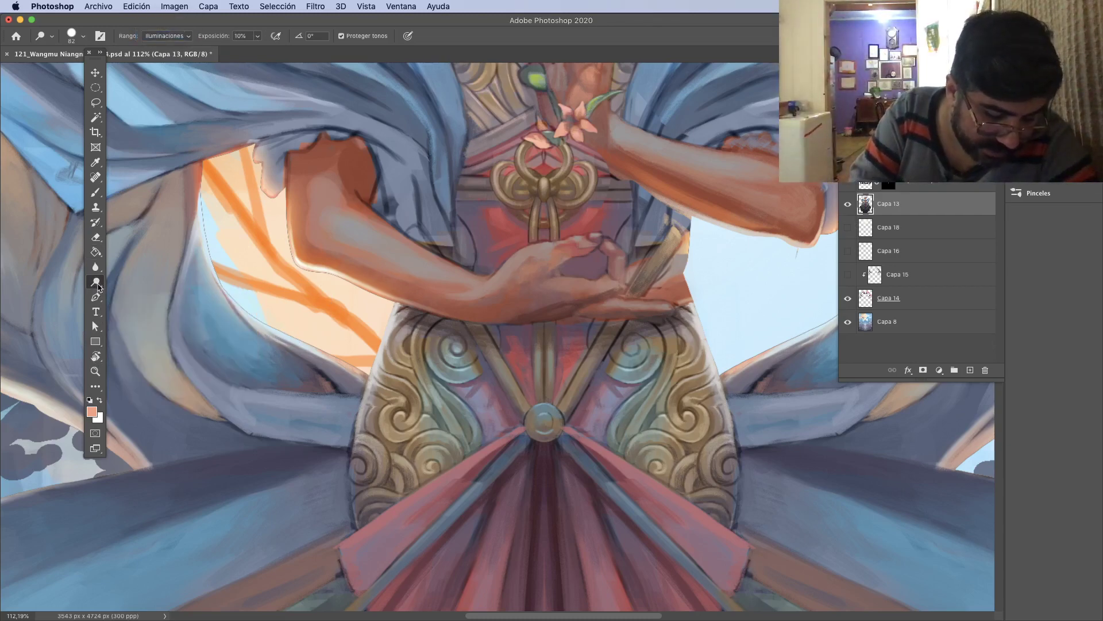
click(182, 38)
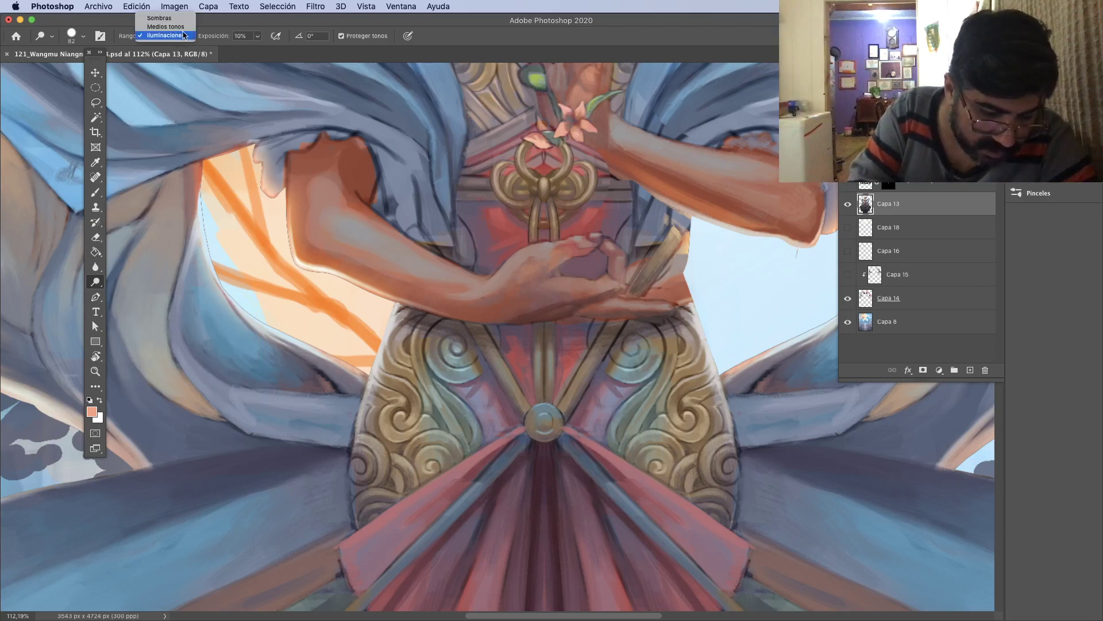
click(167, 27)
click(183, 37)
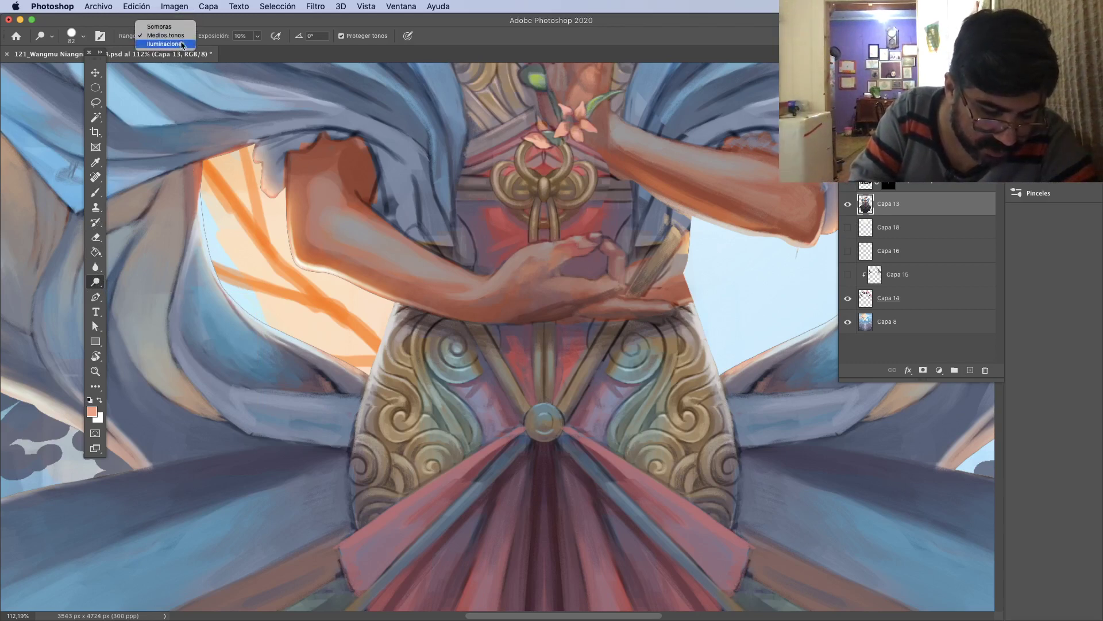
click(181, 44)
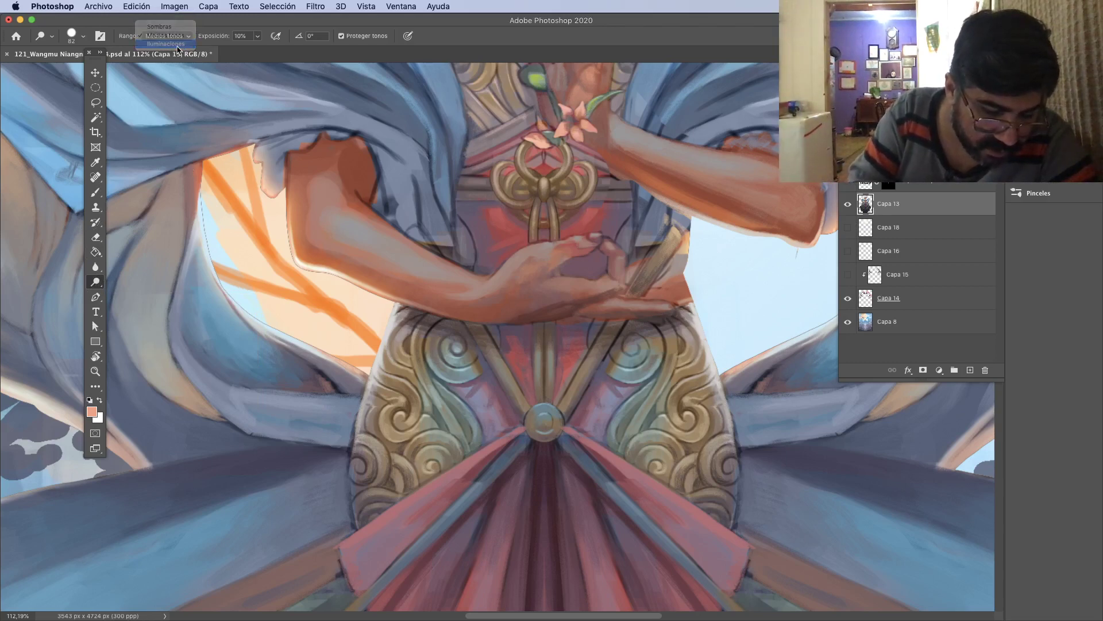
click(257, 36)
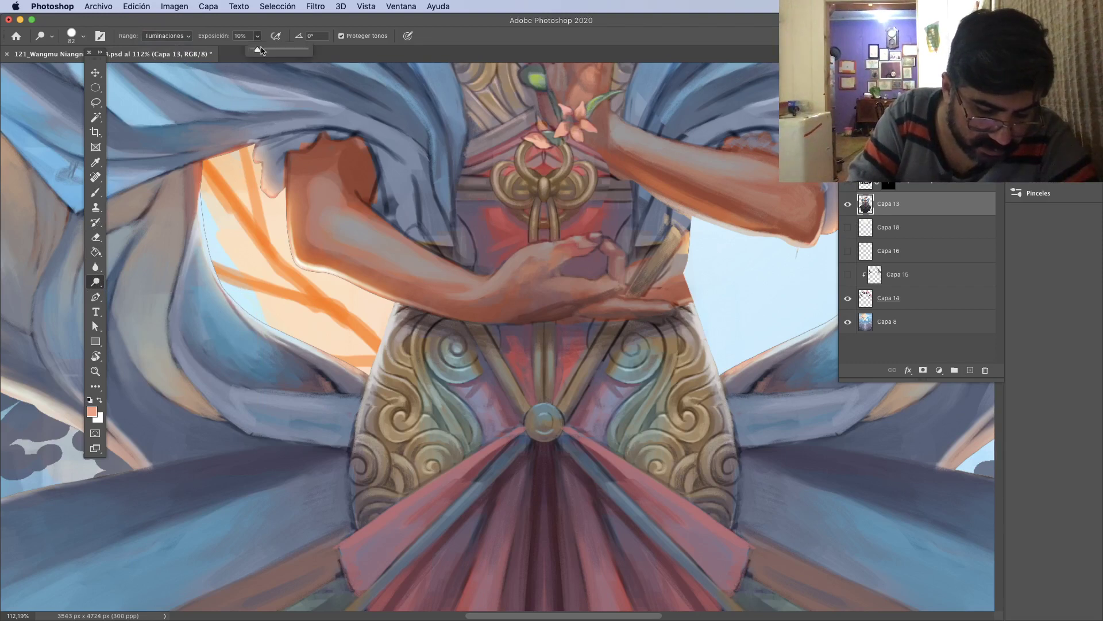
click(233, 30)
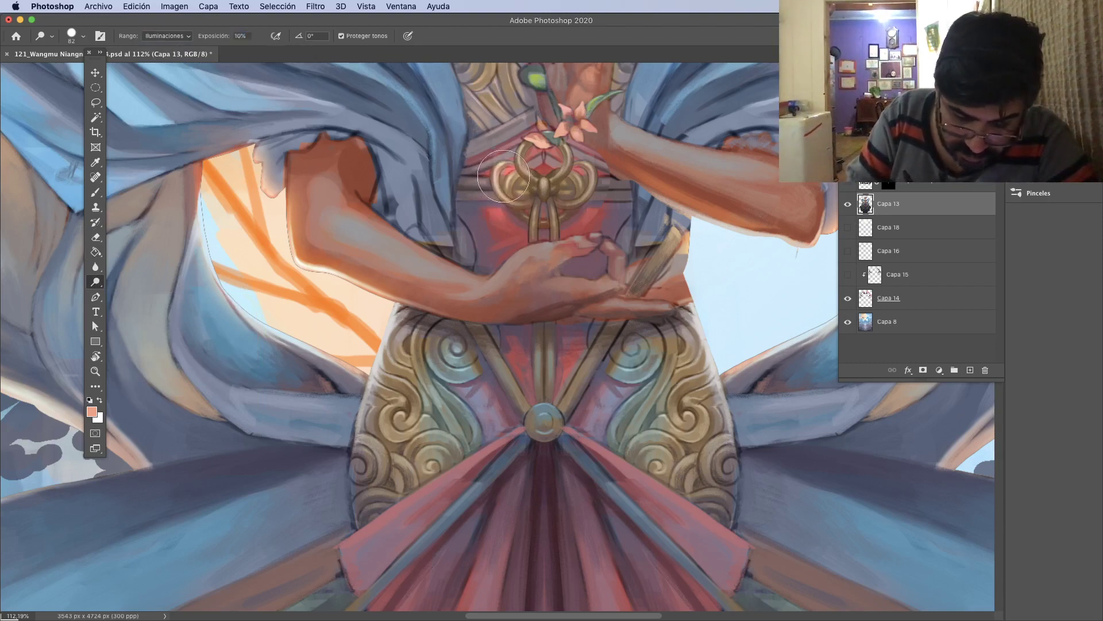
Undo a test Dodge stroke on the brooch and brighten the golden swirl ornaments on both hips.
mouse_move(503, 176)
mouse_down()
mouse_move(496, 197)
mouse_move(520, 198)
mouse_up()
key(super+z)
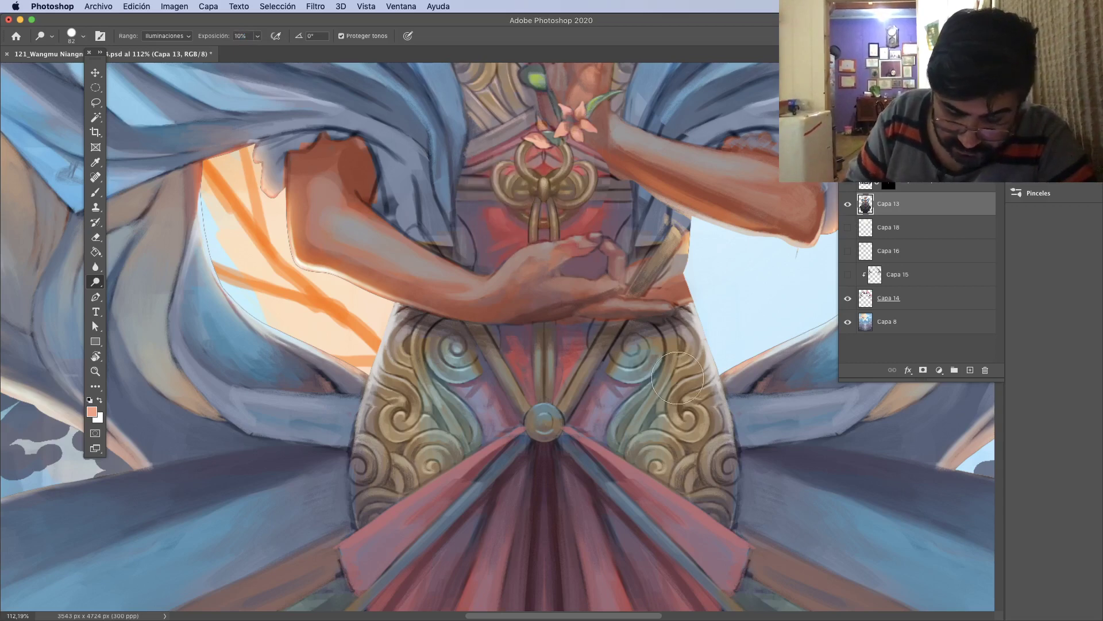
mouse_move(677, 378)
mouse_down()
mouse_move(682, 354)
mouse_move(660, 388)
mouse_move(677, 404)
mouse_move(661, 436)
mouse_up()
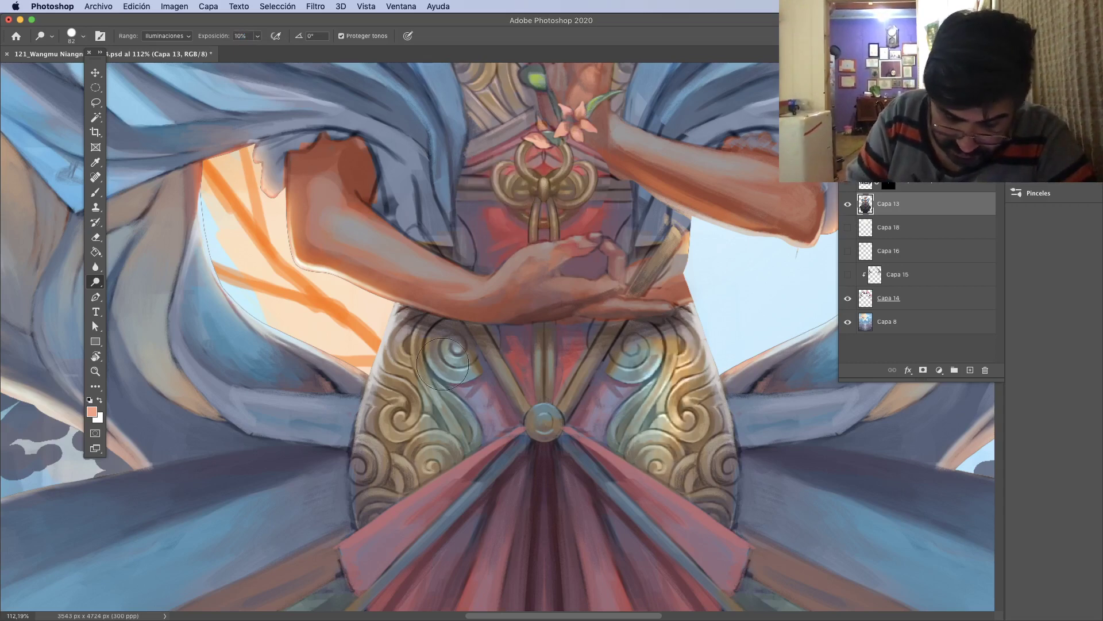
mouse_move(442, 364)
mouse_down()
mouse_move(412, 396)
mouse_move(403, 460)
mouse_up()
key(z)
drag(579, 424, 529, 404)
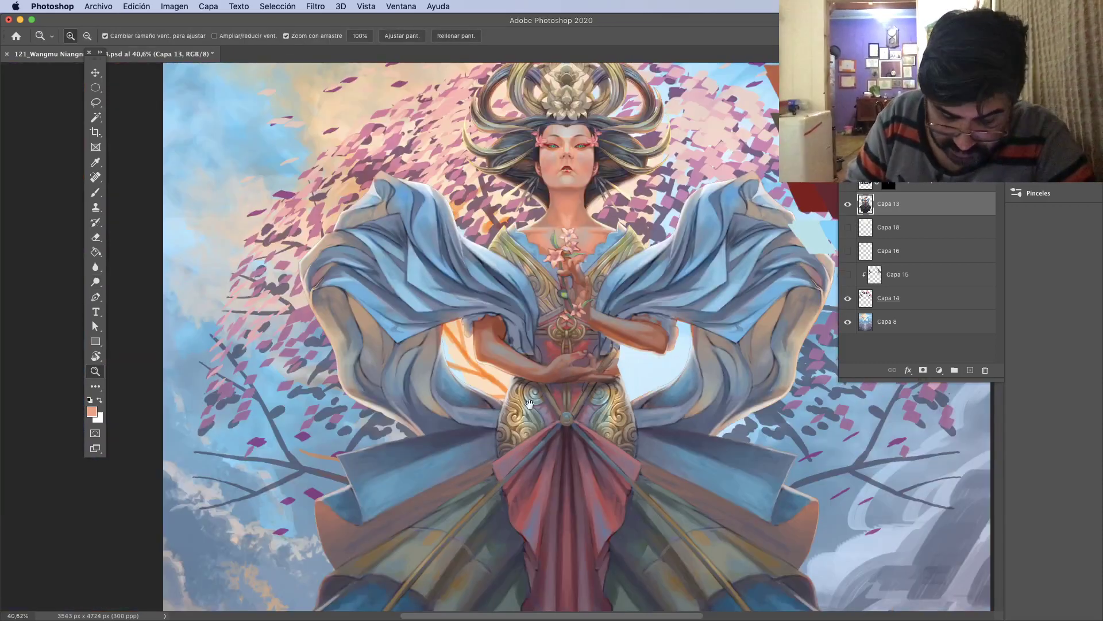
drag(675, 398, 123, 222)
click(96, 281)
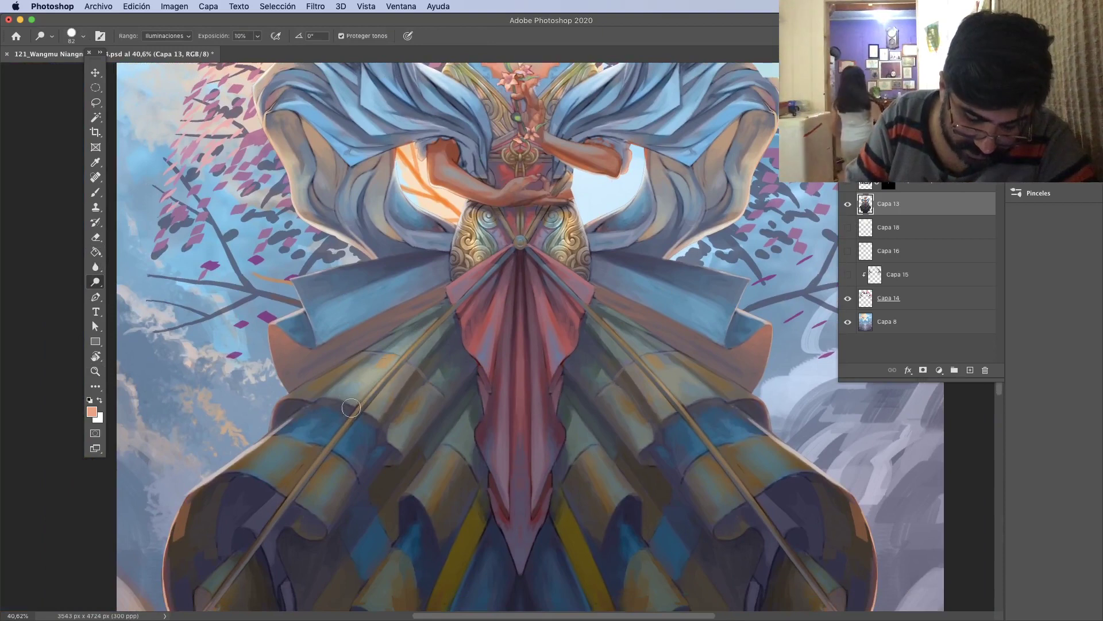
drag(464, 301, 505, 368)
drag(552, 218, 500, 338)
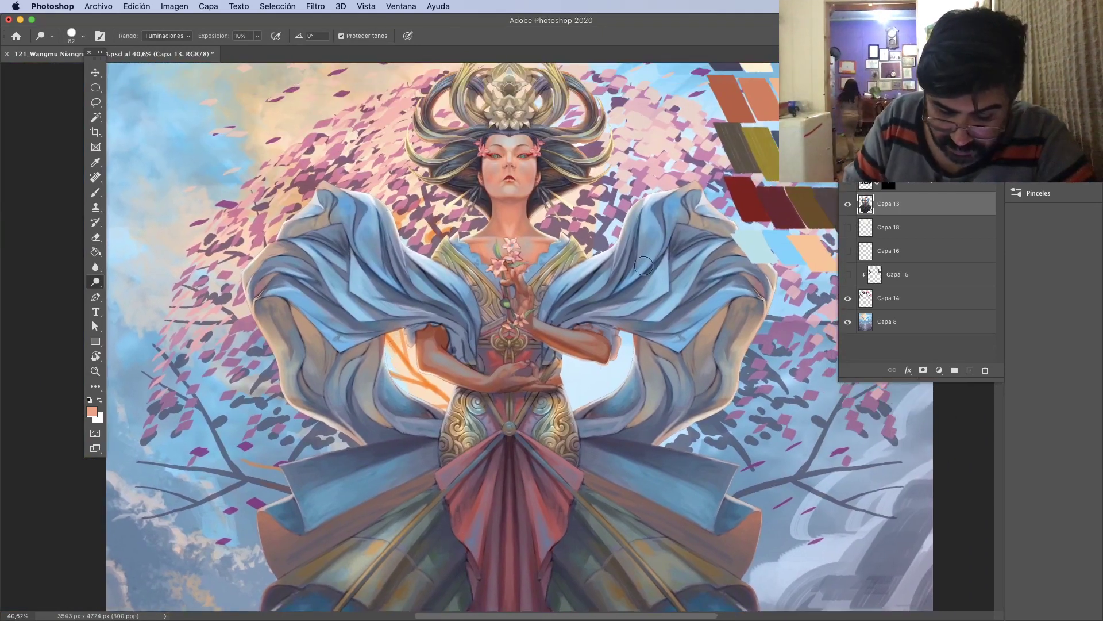
Sample the cream palette colour and set the Brush to Sobreexpos. lineal (Añadir) mode with 12% opacity.
mouse_move(760, 313)
mouse_down()
mouse_move(708, 381)
mouse_move(648, 417)
mouse_up()
key(b)
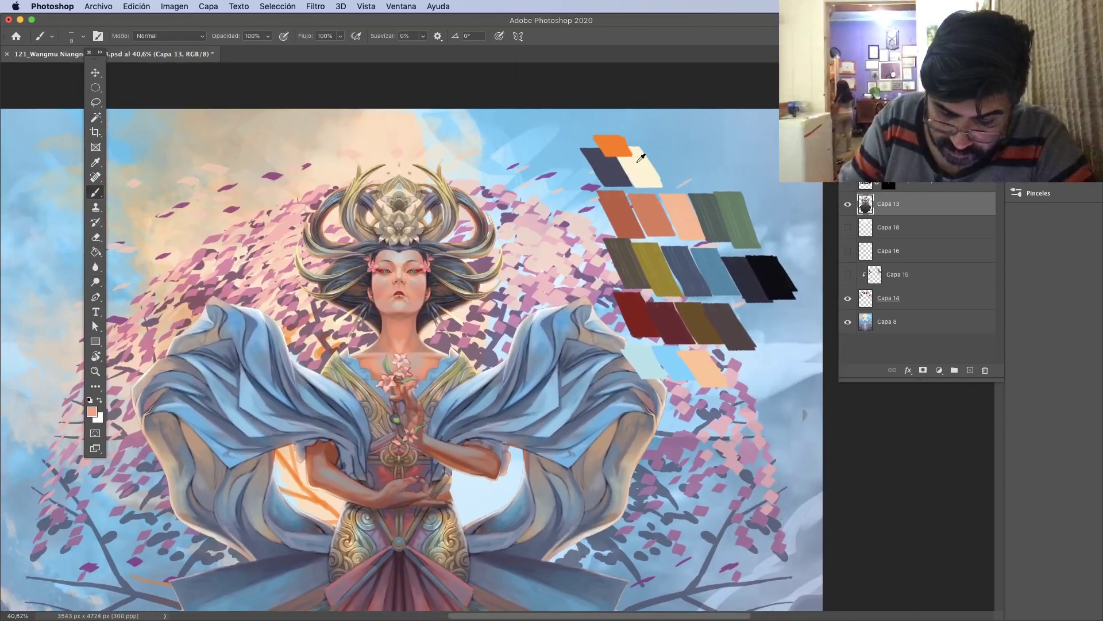
alt+click(645, 180)
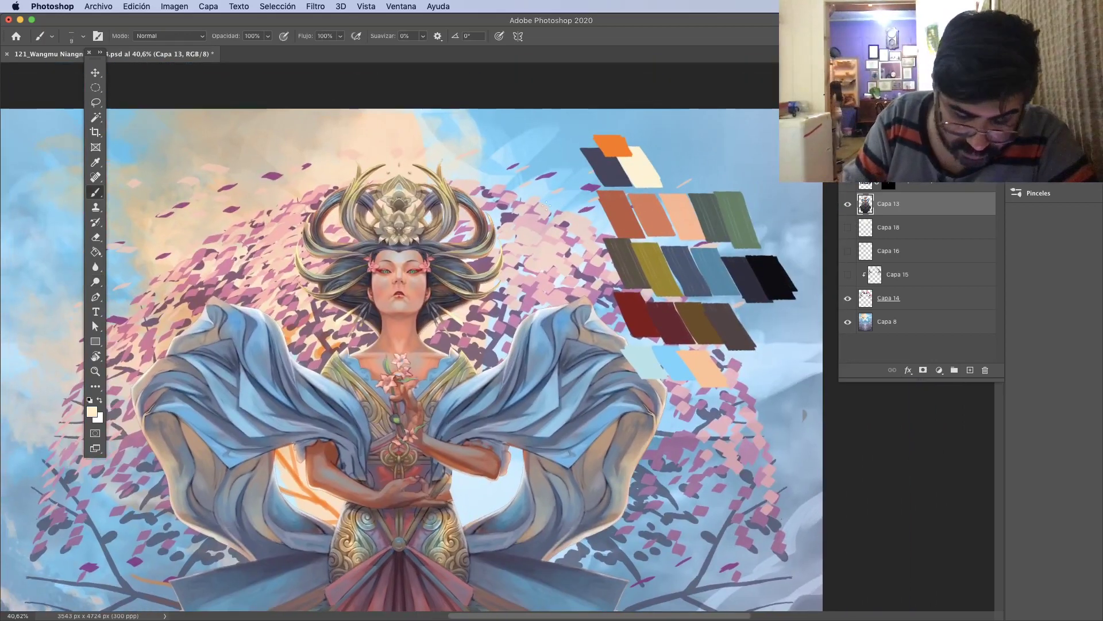
right_click(95, 192)
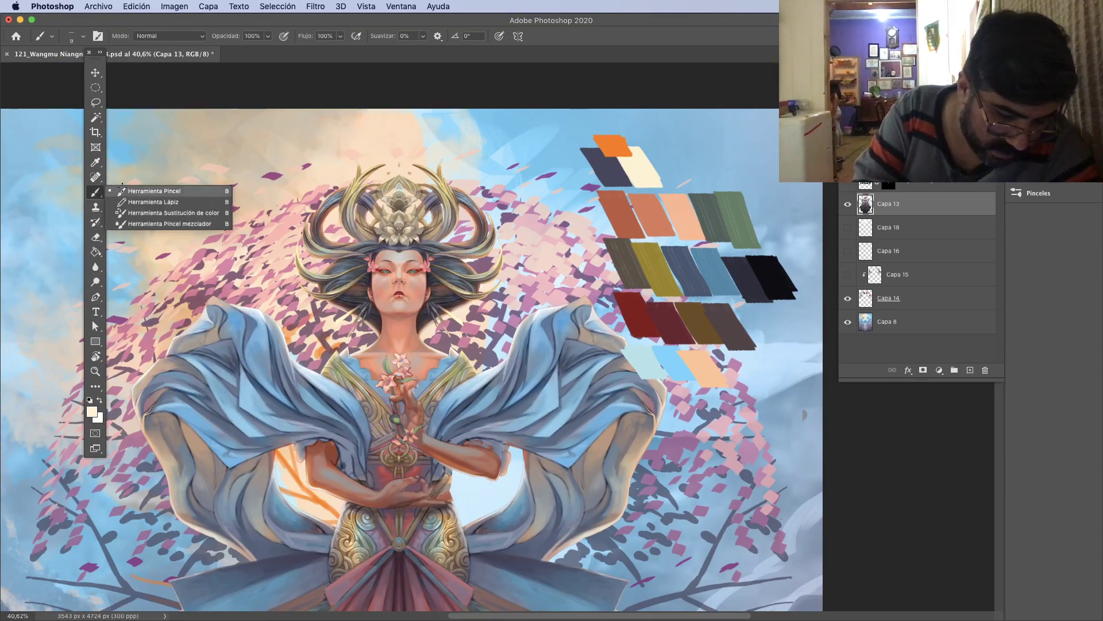
click(123, 191)
click(170, 36)
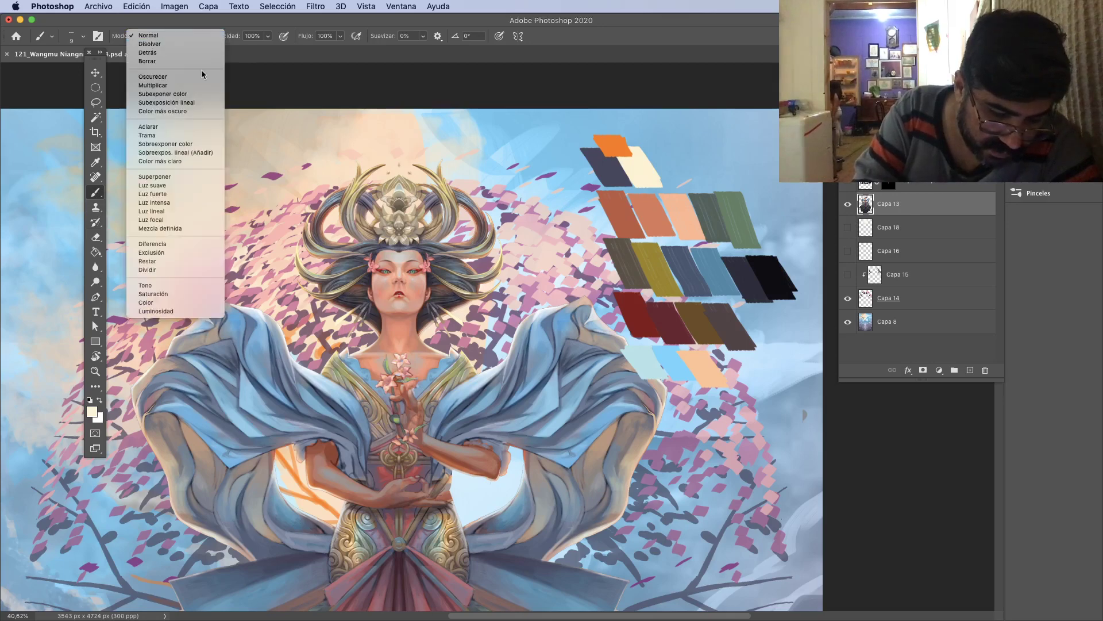
click(216, 153)
click(254, 36)
text(12)
key(Return)
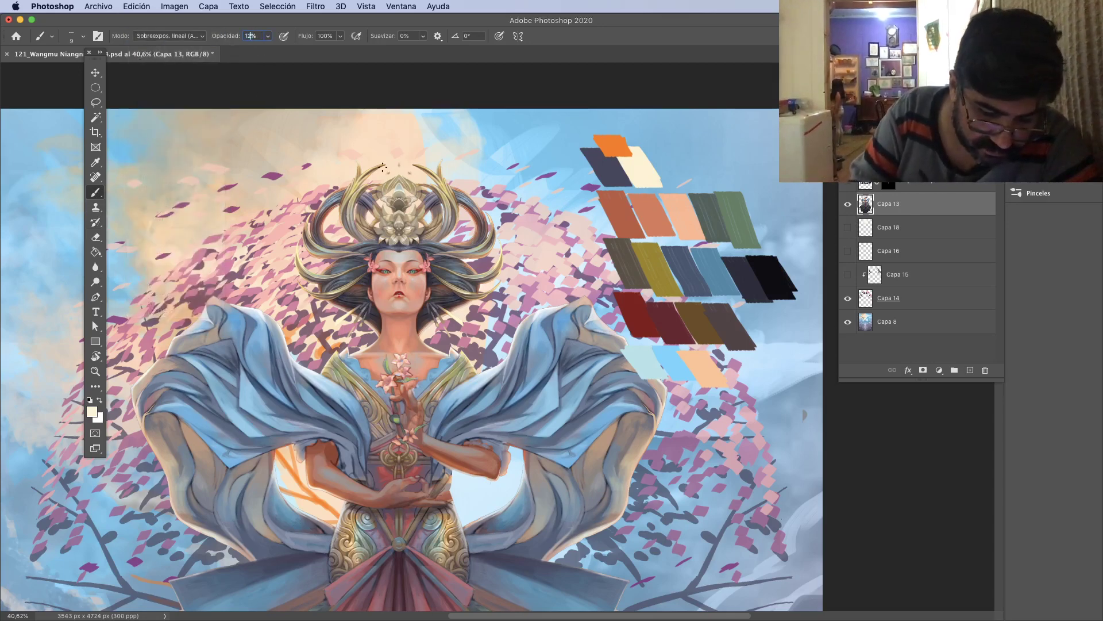
Paint glowing cream highlights along the outer edge of the dark hair lock between the golden strands, left of the face.
drag(322, 298, 538, 231)
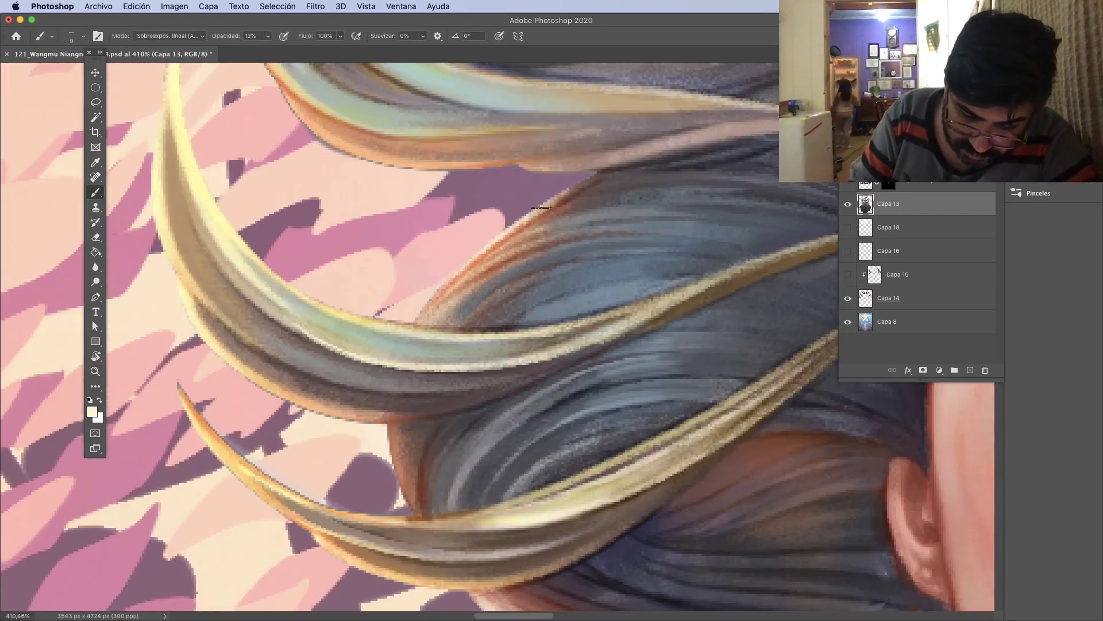
mouse_move(633, 192)
mouse_down()
mouse_move(483, 261)
mouse_move(431, 314)
mouse_move(477, 287)
mouse_move(460, 317)
mouse_up()
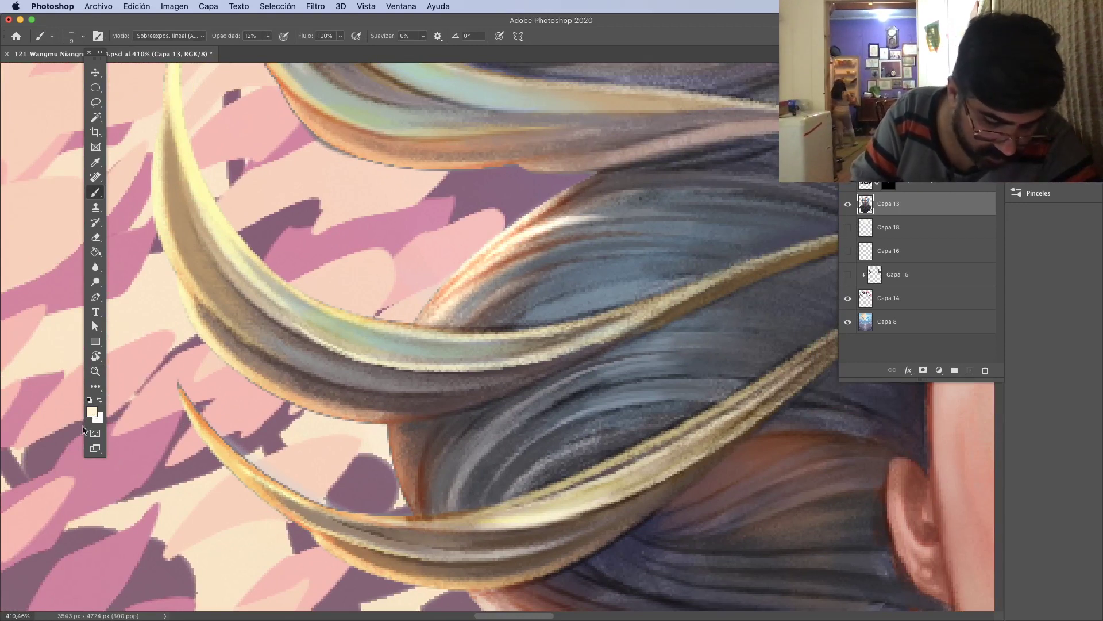
key(z)
drag(668, 353, 580, 374)
drag(731, 609, 594, 425)
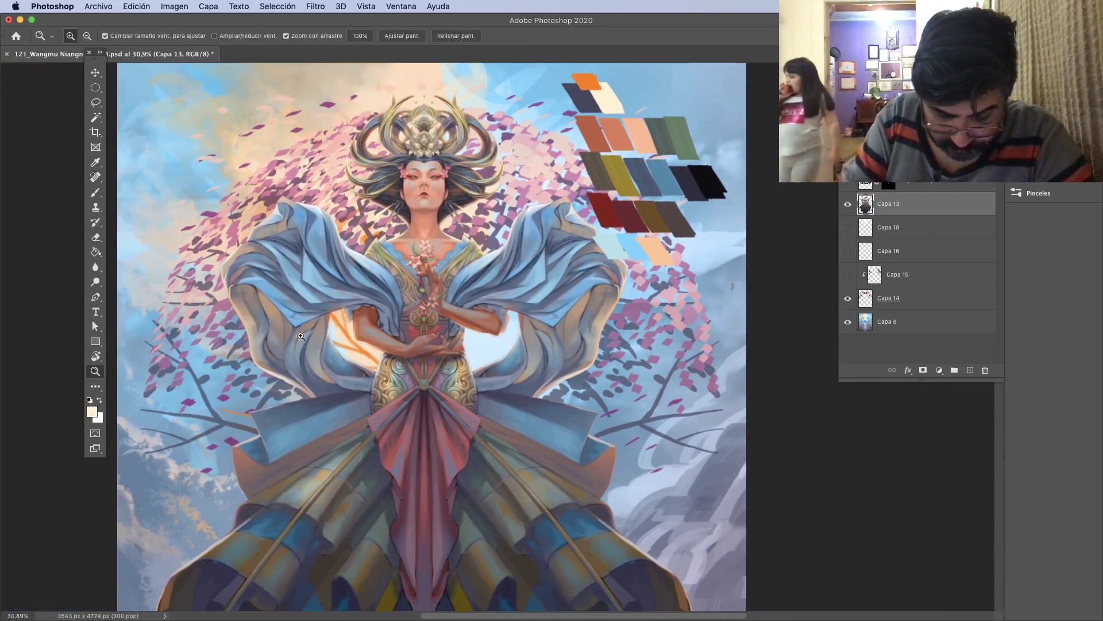
Review the whole illustration, examining the skirt, sleeves, headdress and overall lighting of the figure.
drag(591, 549, 566, 546)
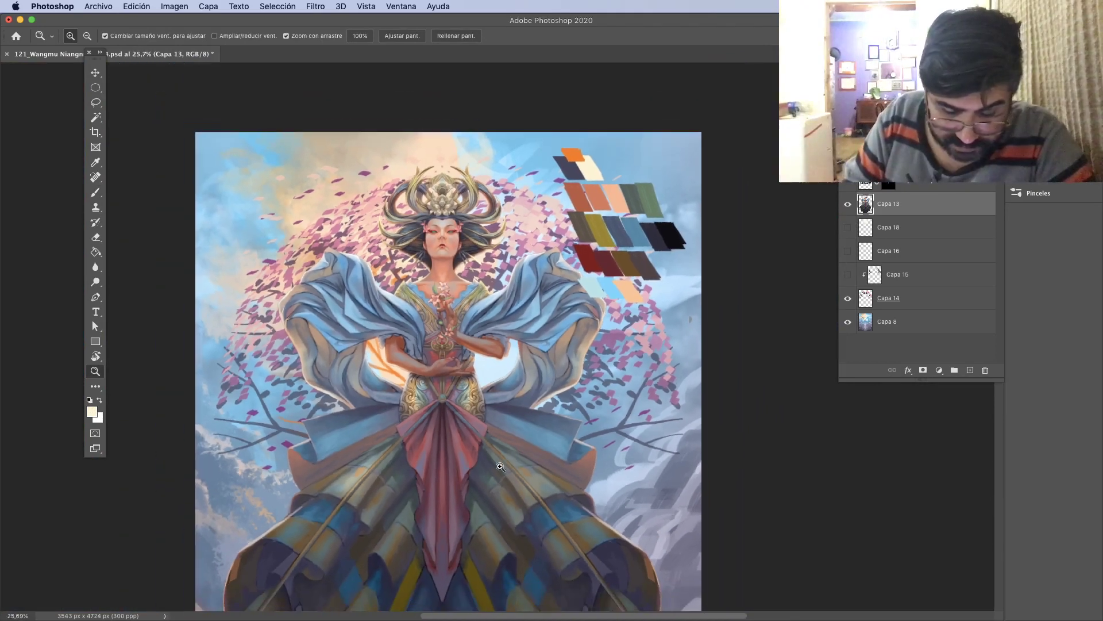
drag(510, 402, 543, 262)
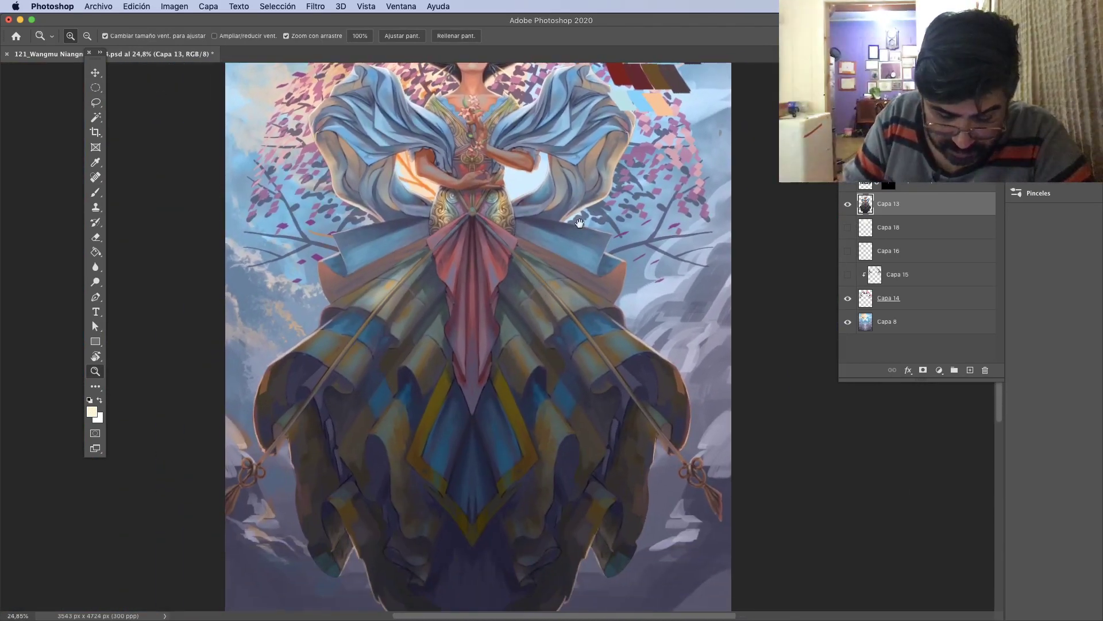
drag(574, 184, 578, 328)
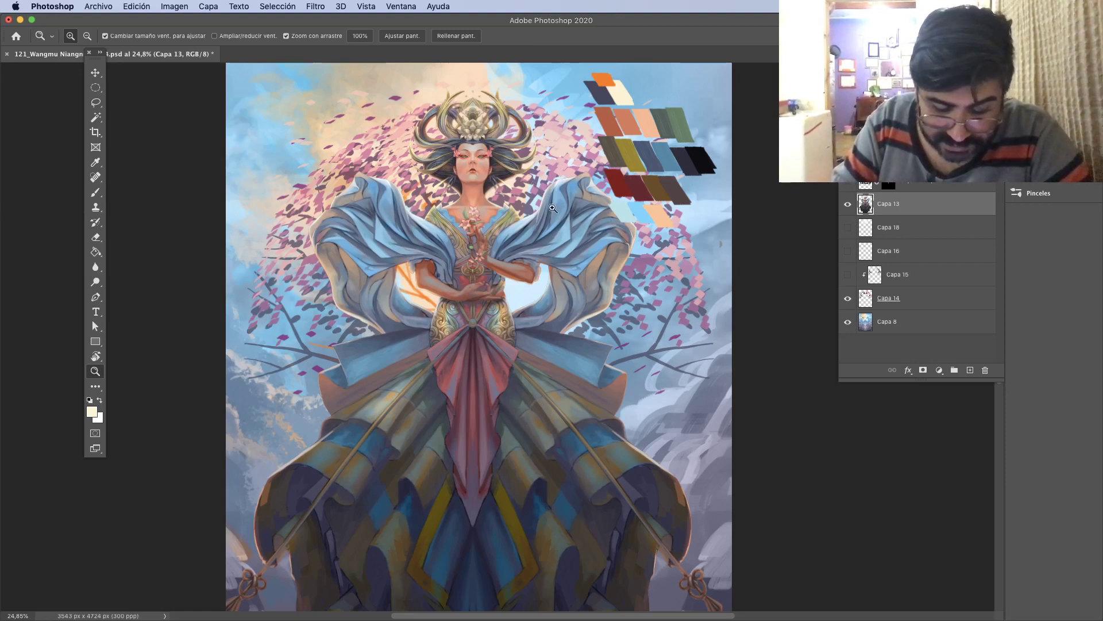
drag(590, 270, 618, 281)
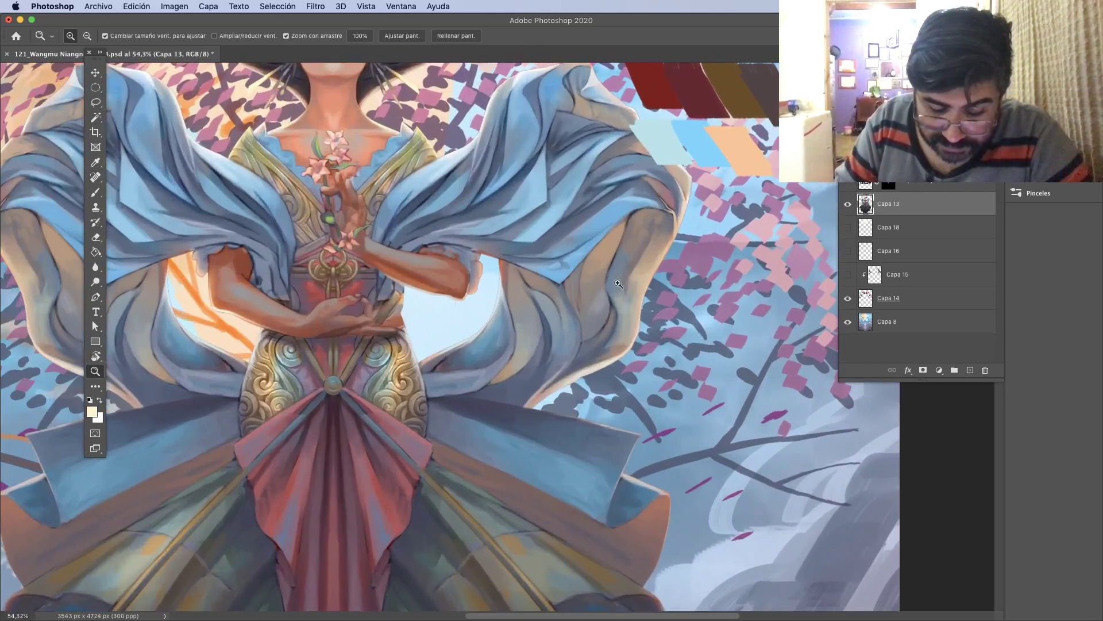
key(b)
scroll(575, 235, left, 2)
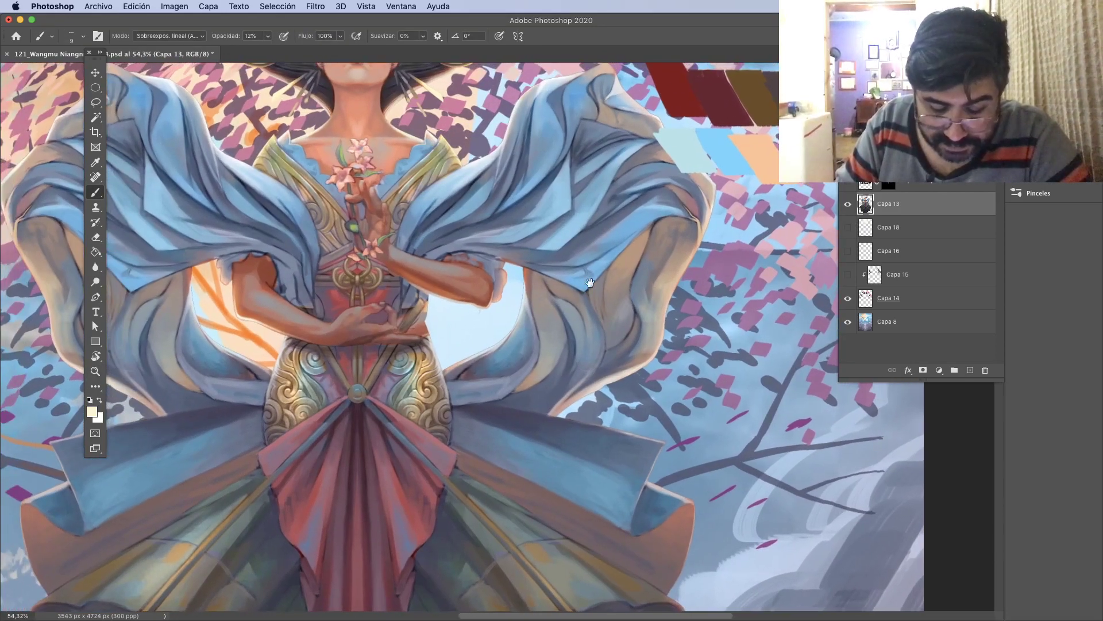
key(z)
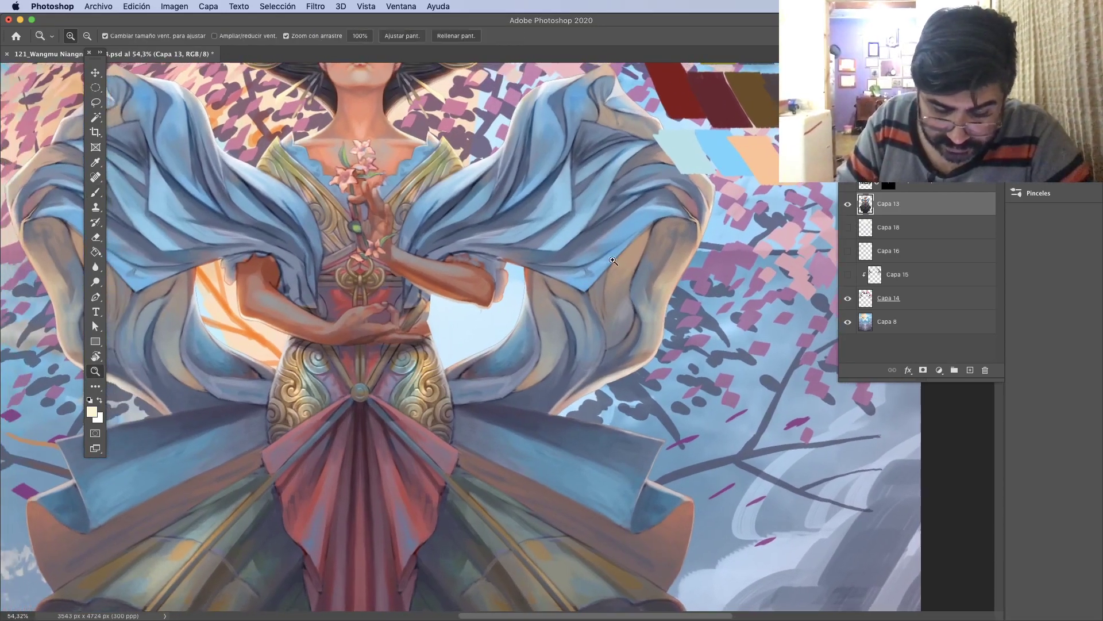
drag(634, 251, 633, 309)
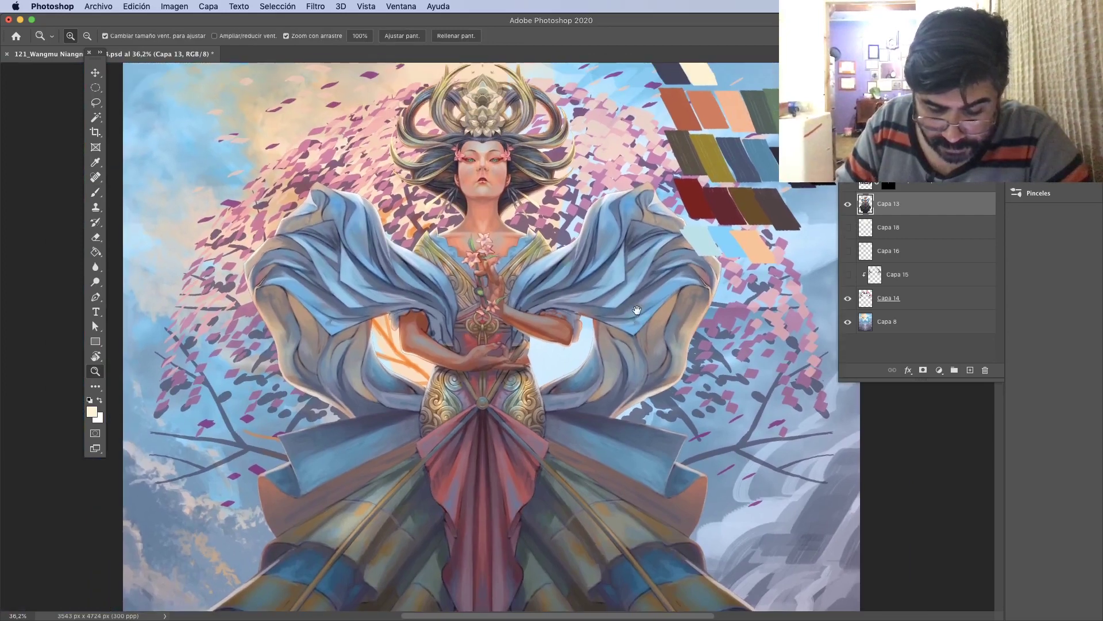
scroll(636, 310, right, 2)
scroll(636, 311, up, 2)
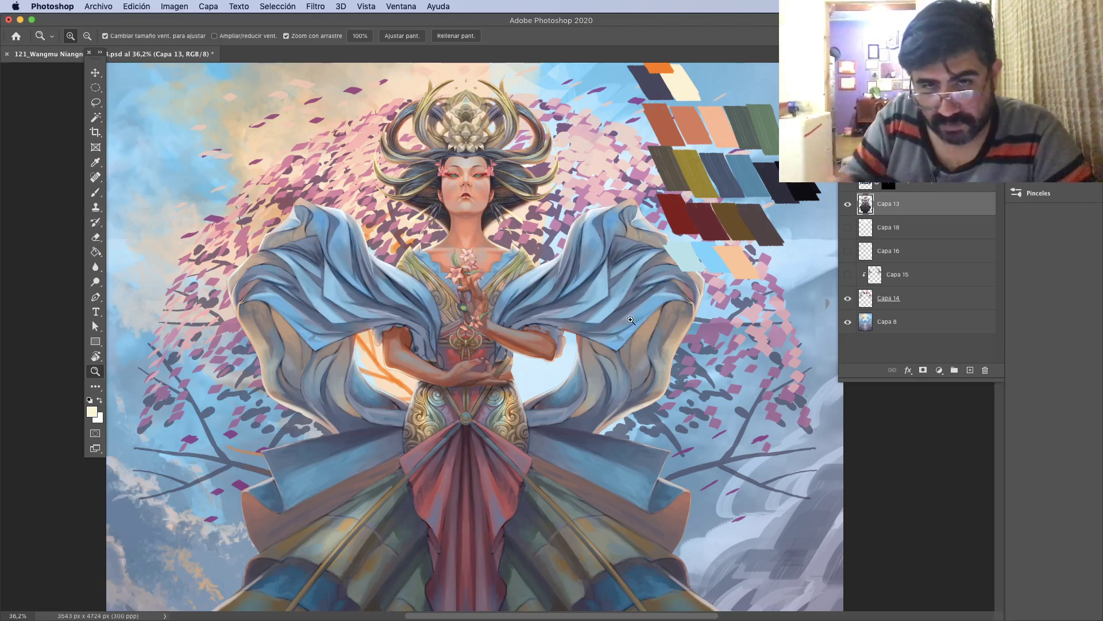
Sample the shaded pink of the skirt's central cloth for the Brush and set the brush size to 18 px.
drag(668, 390, 663, 313)
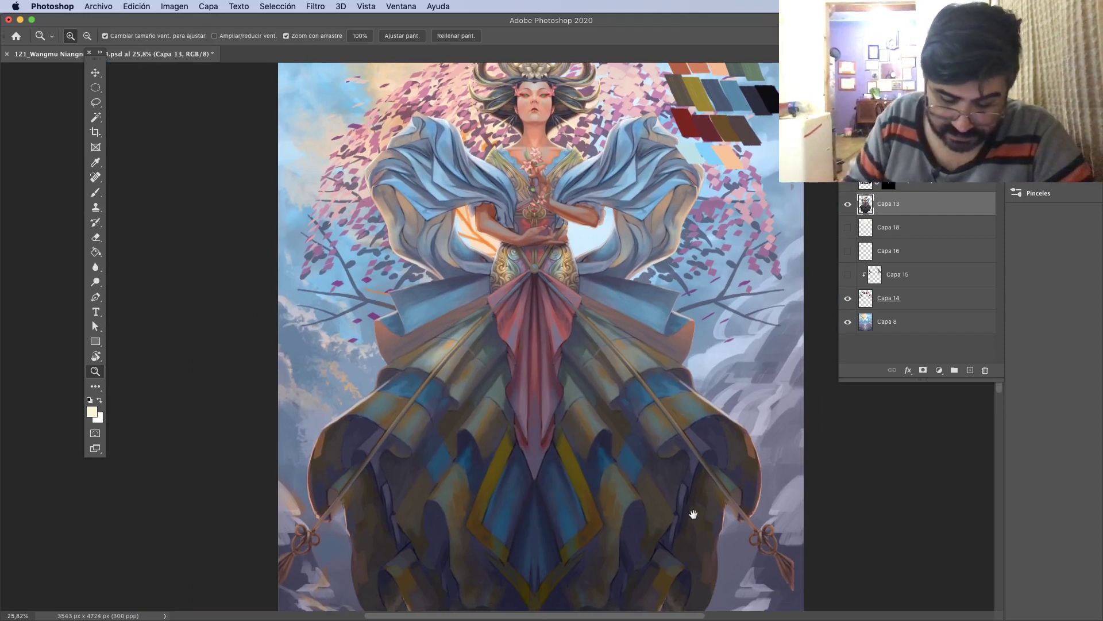
drag(693, 514, 650, 166)
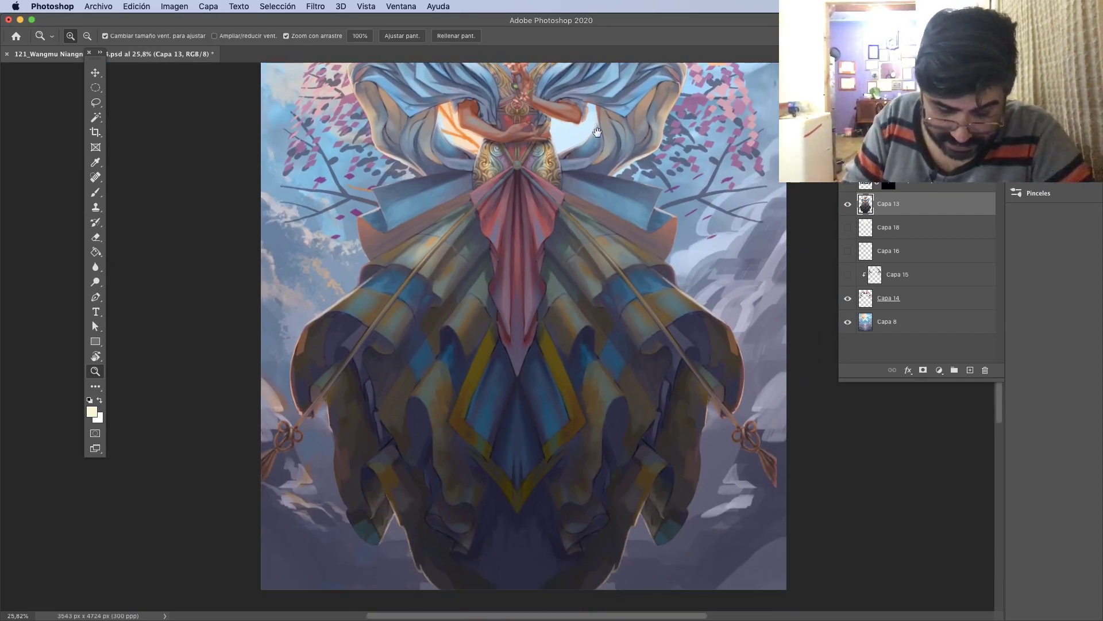
drag(598, 132, 625, 184)
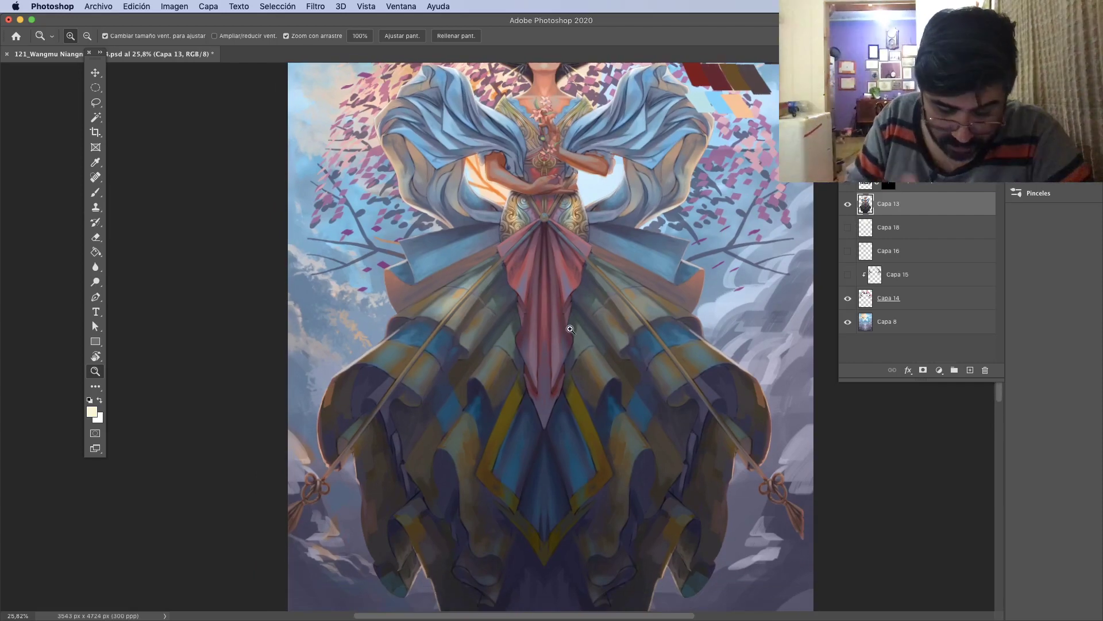
drag(460, 306, 551, 310)
key(b)
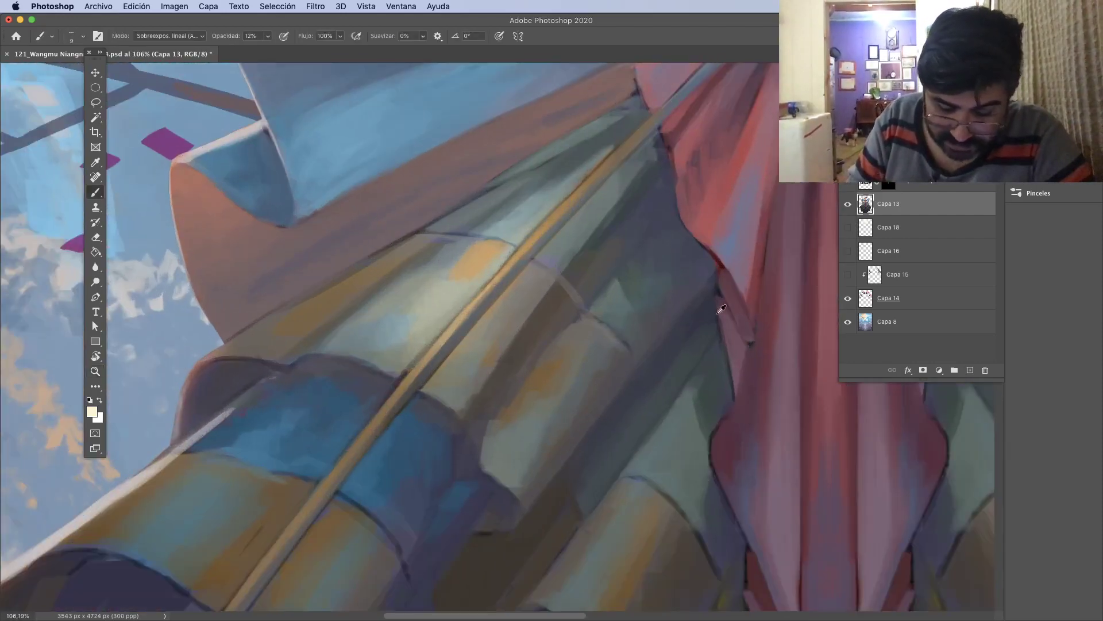
alt+click(734, 215)
right_click(671, 263)
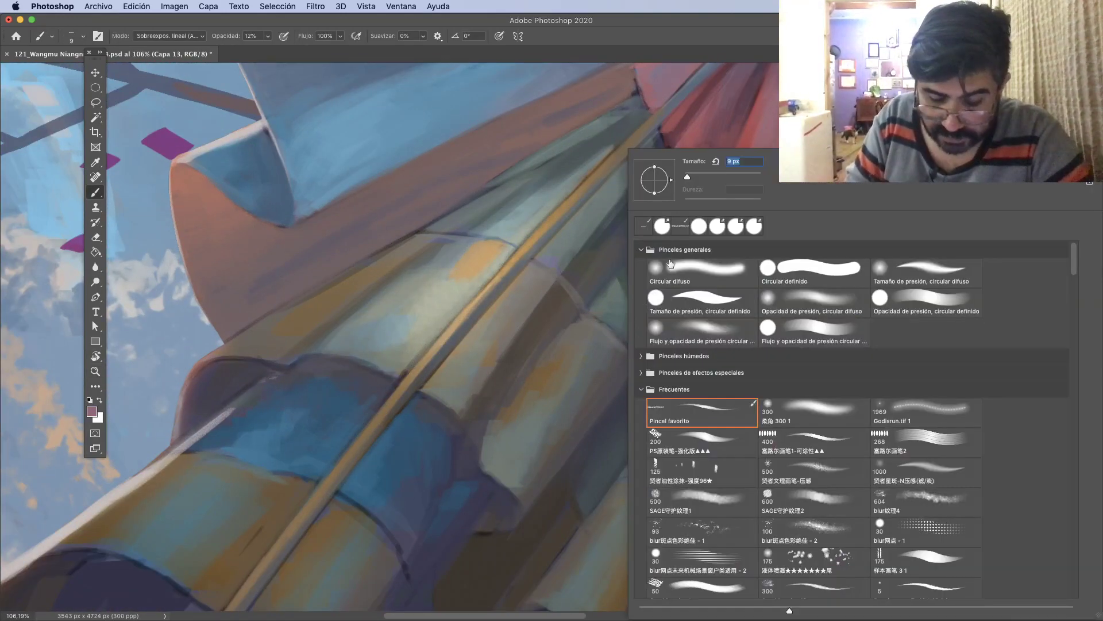
key(Escape)
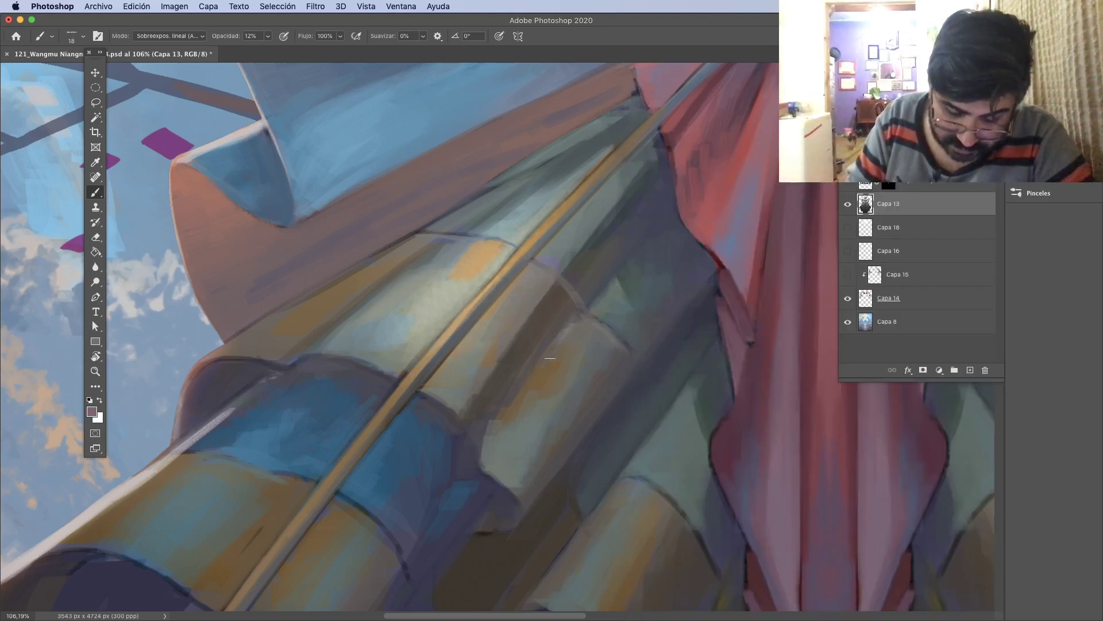
Set the Brush to Normal mode with 100% opacity and sample the brown of the skirt fold beside the golden cord.
click(168, 36)
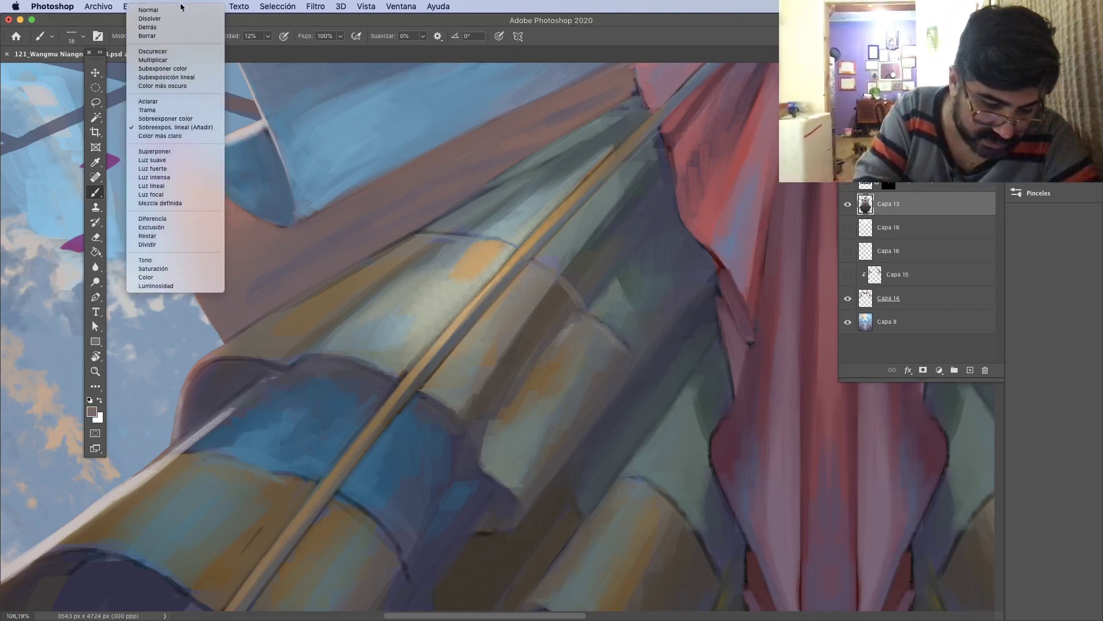
click(182, 10)
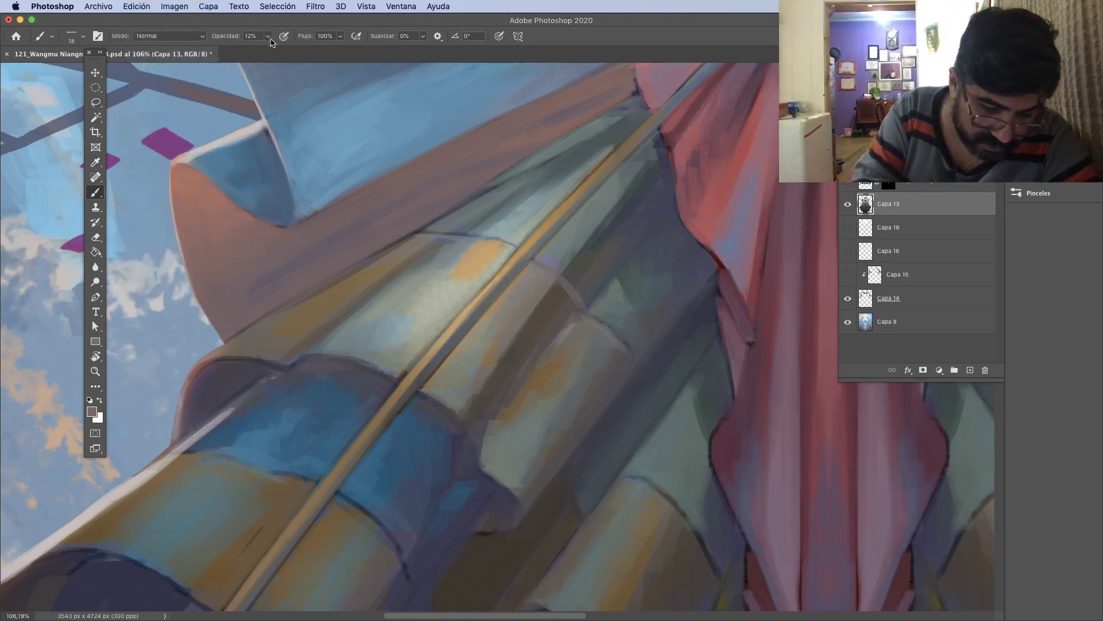
drag(268, 36, 353, 51)
click(576, 320)
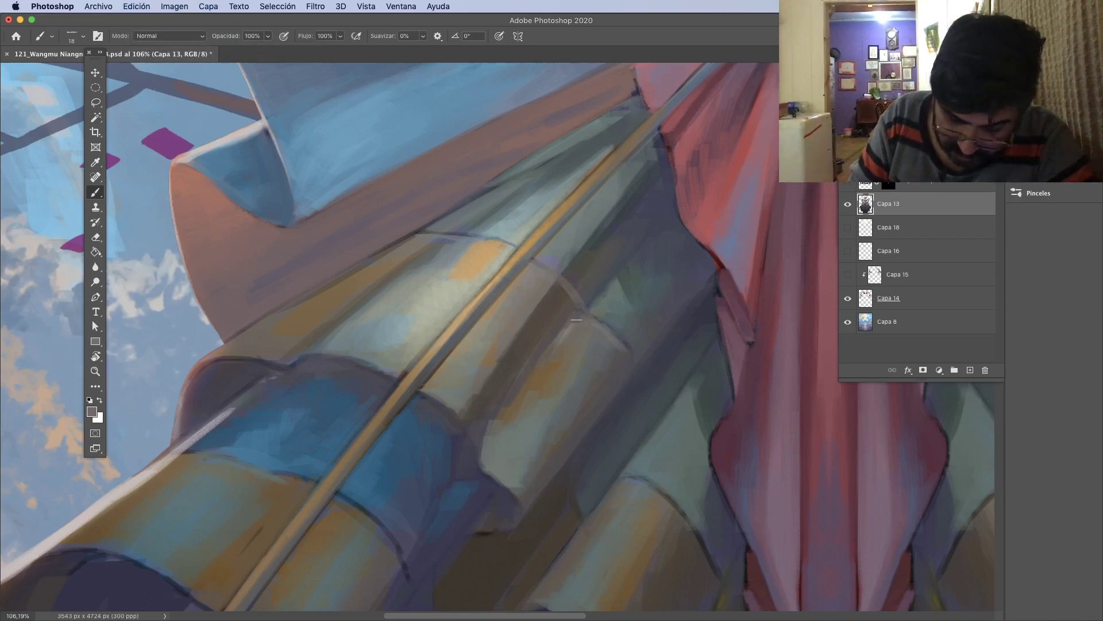
alt+click(552, 354)
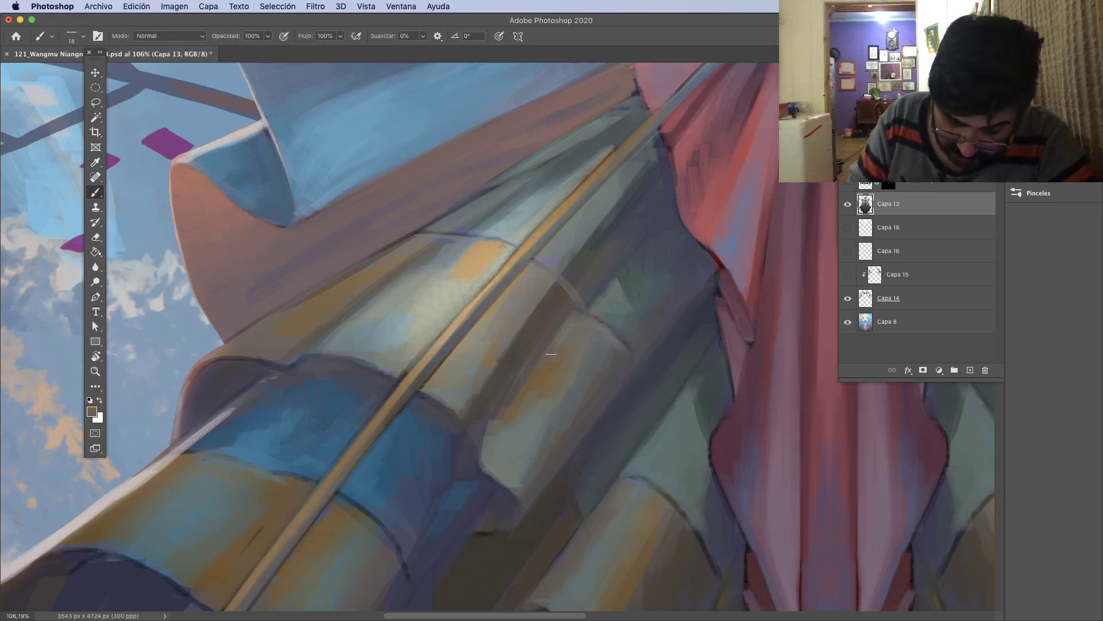
Close the current illustration and open 121_Wangmu Niangniang_05.psd from the 121 Wangniang folder in Finder.
key(z)
mouse_move(665, 362)
mouse_down()
mouse_move(619, 329)
mouse_move(592, 339)
mouse_move(577, 380)
mouse_up()
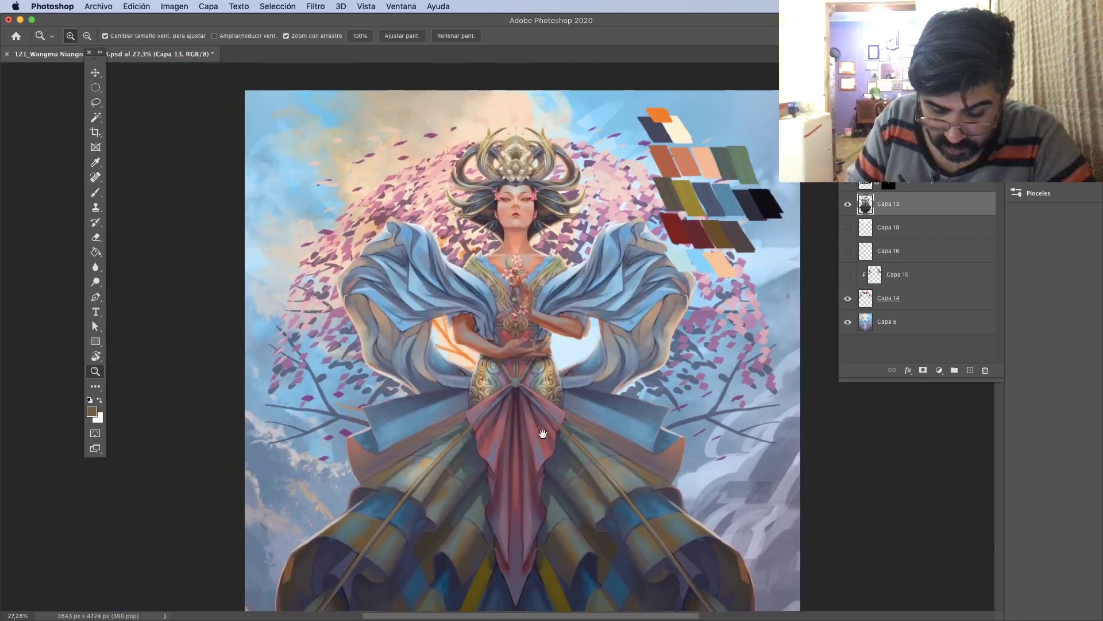
key(super+w)
click(529, 211)
key(super+Tab)
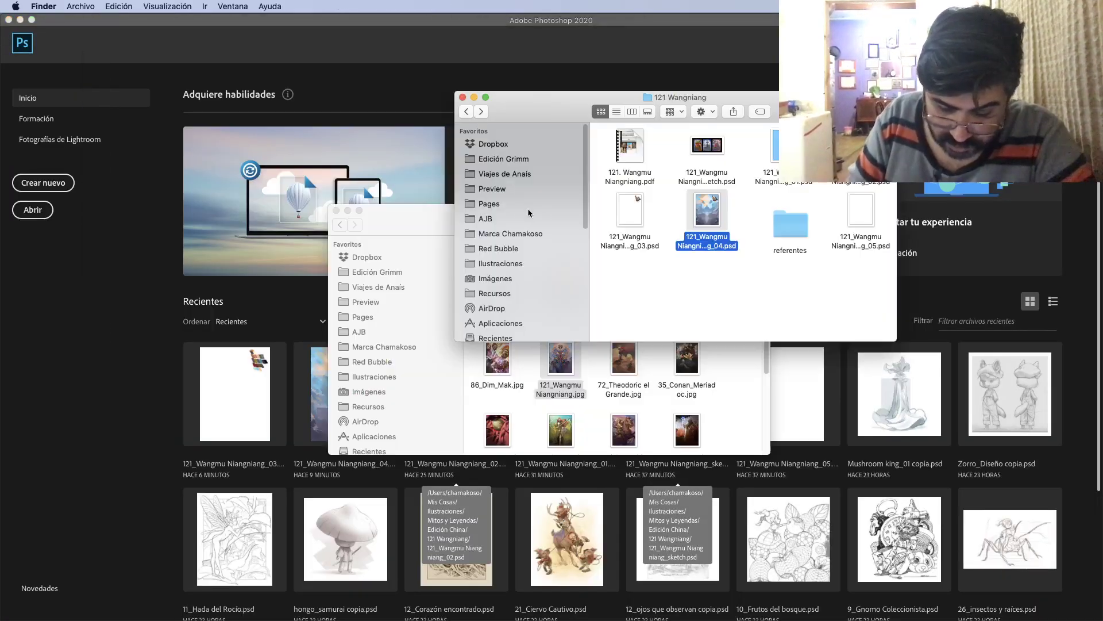
click(805, 293)
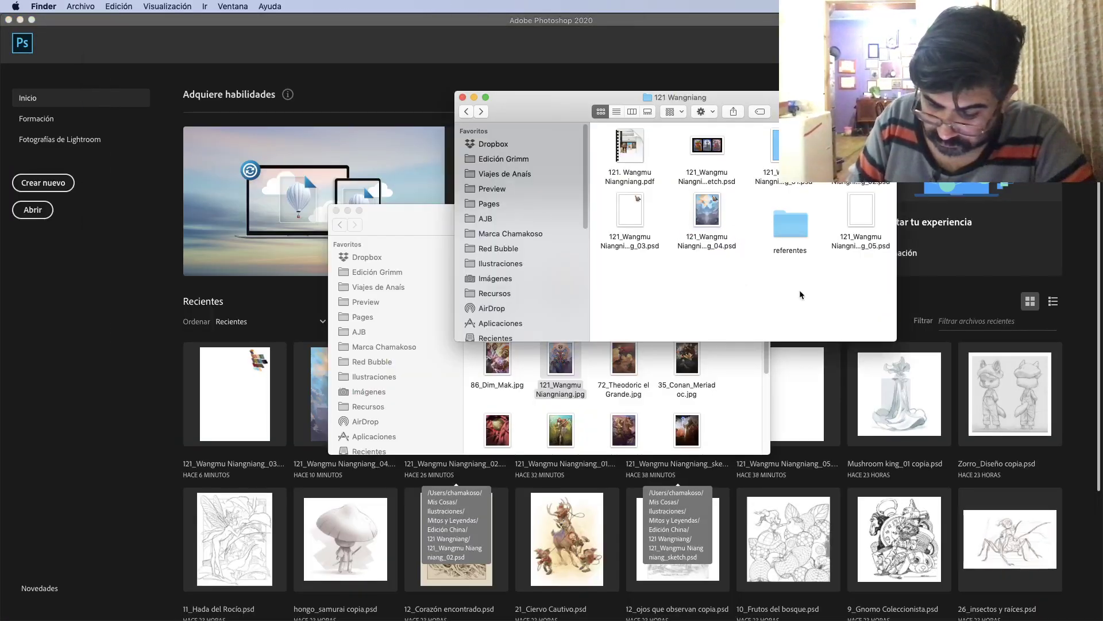
click(863, 213)
double_click(864, 213)
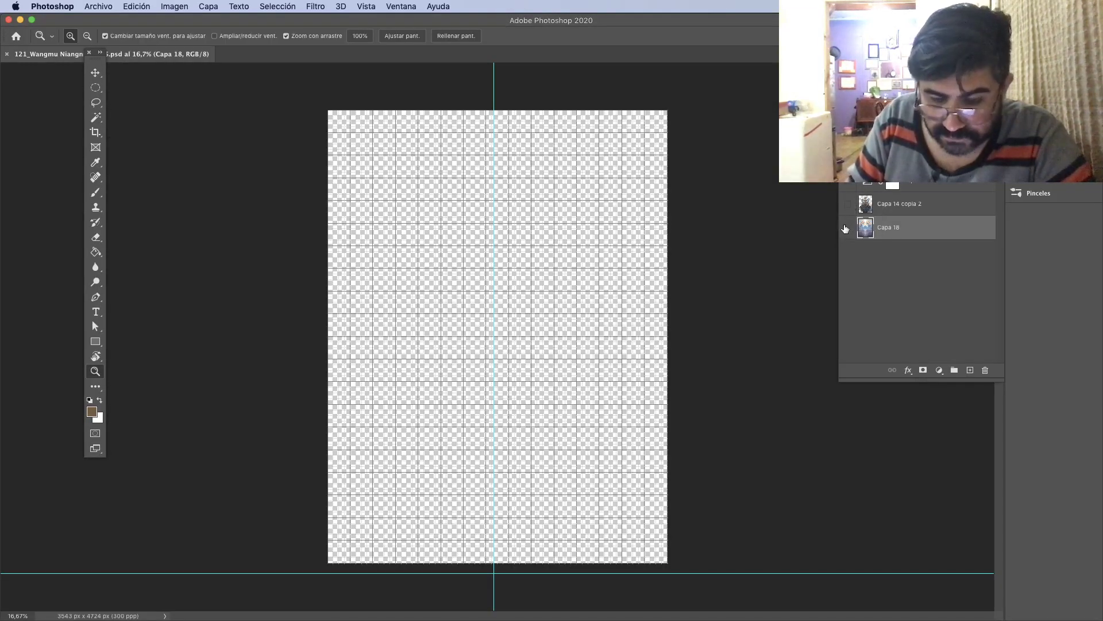
Hide the grid and guides and show the Capa 18 background layer.
key(super+h)
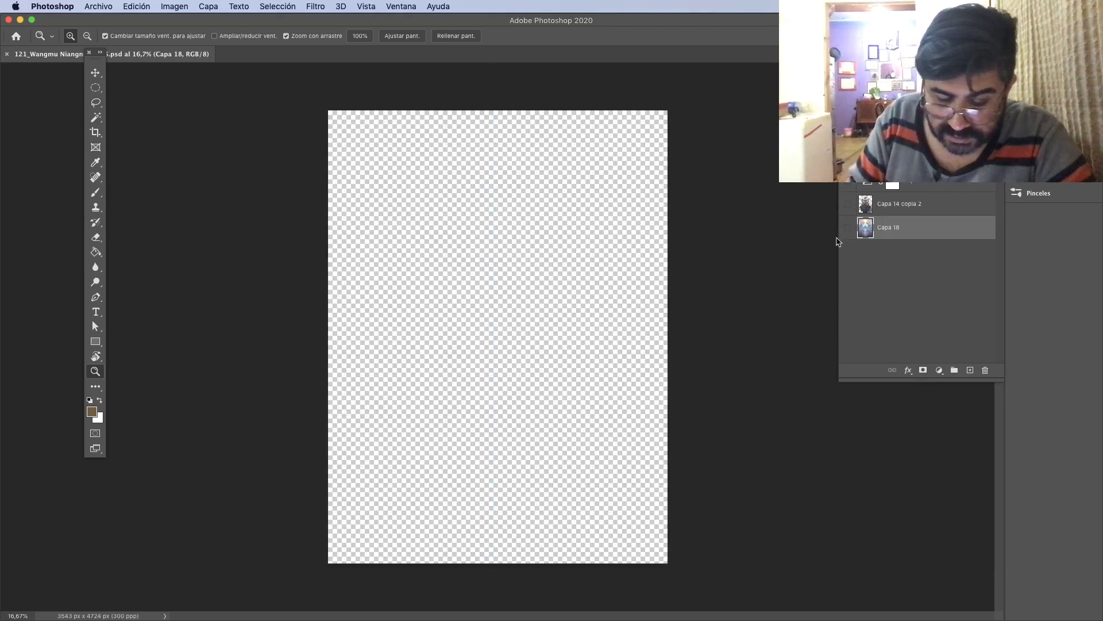
click(847, 228)
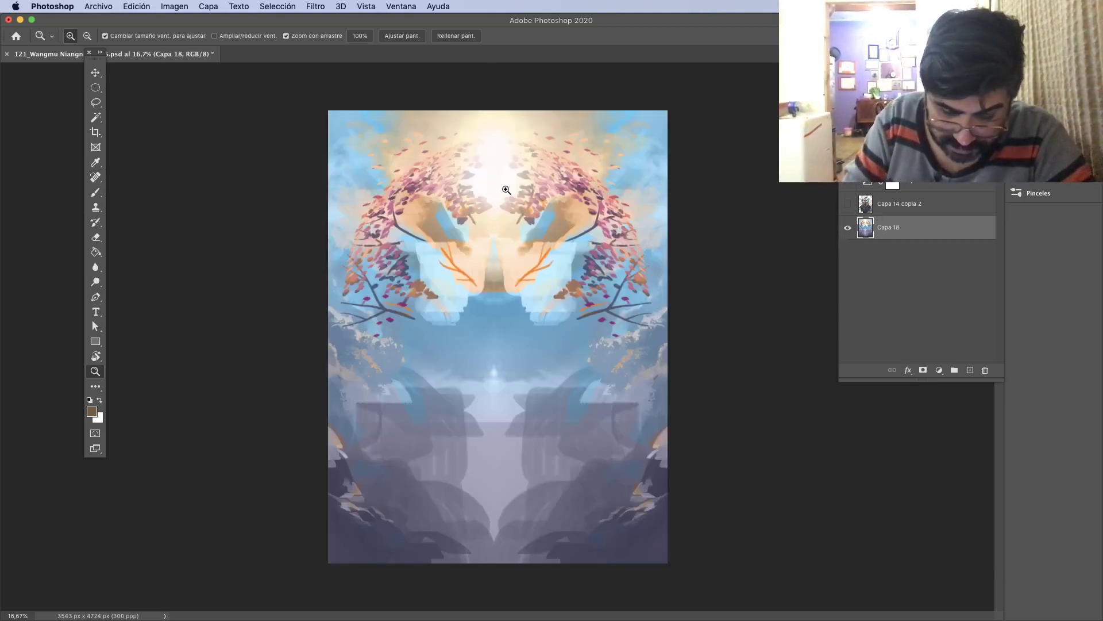
drag(502, 171, 526, 179)
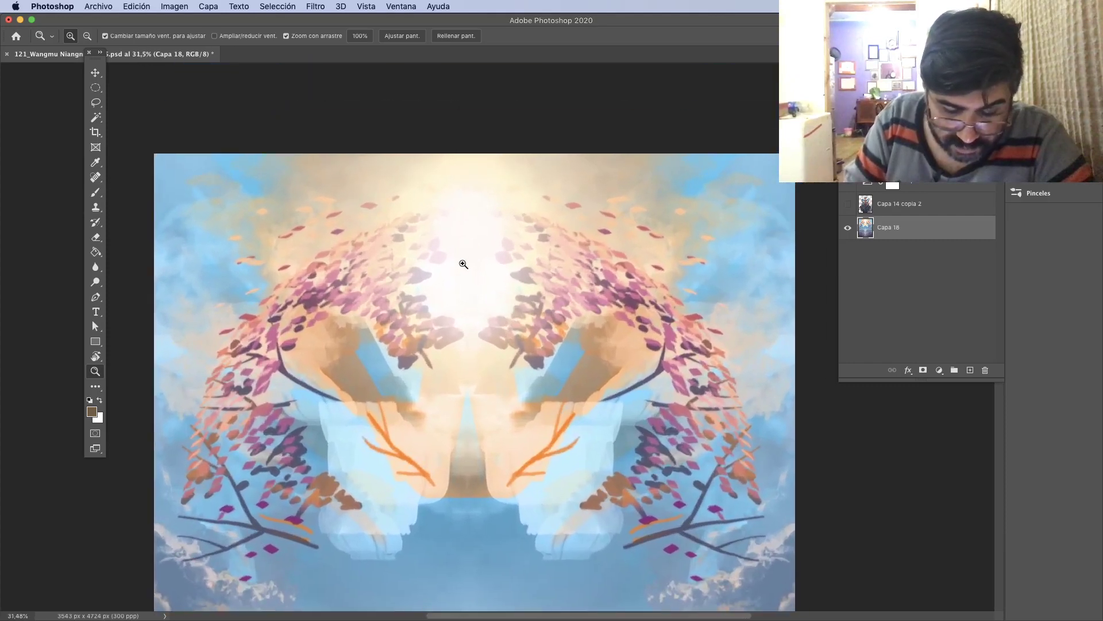
Set up the Gradient tool with the cream palette colour, Sobreexpos. lineal (Añadir) mode and 10% opacity.
click(95, 252)
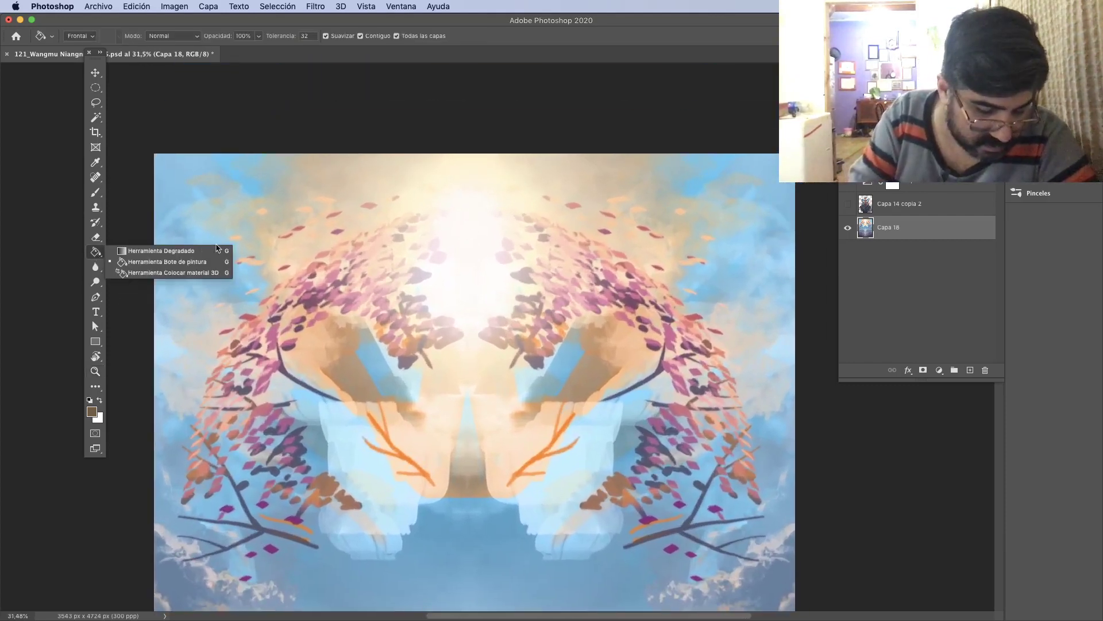
click(215, 253)
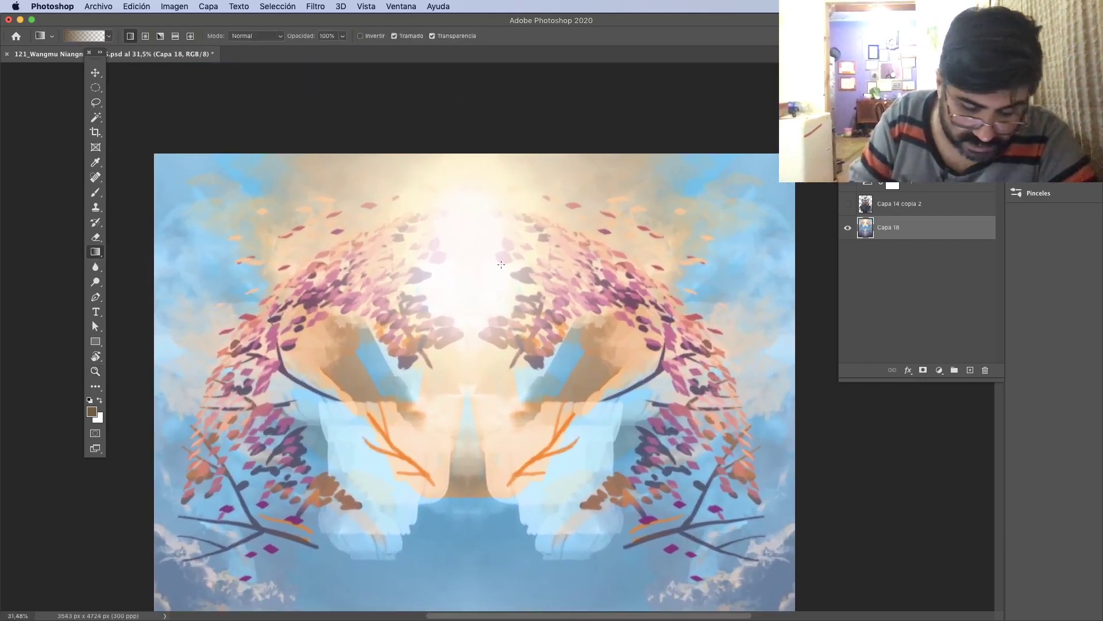
key(i)
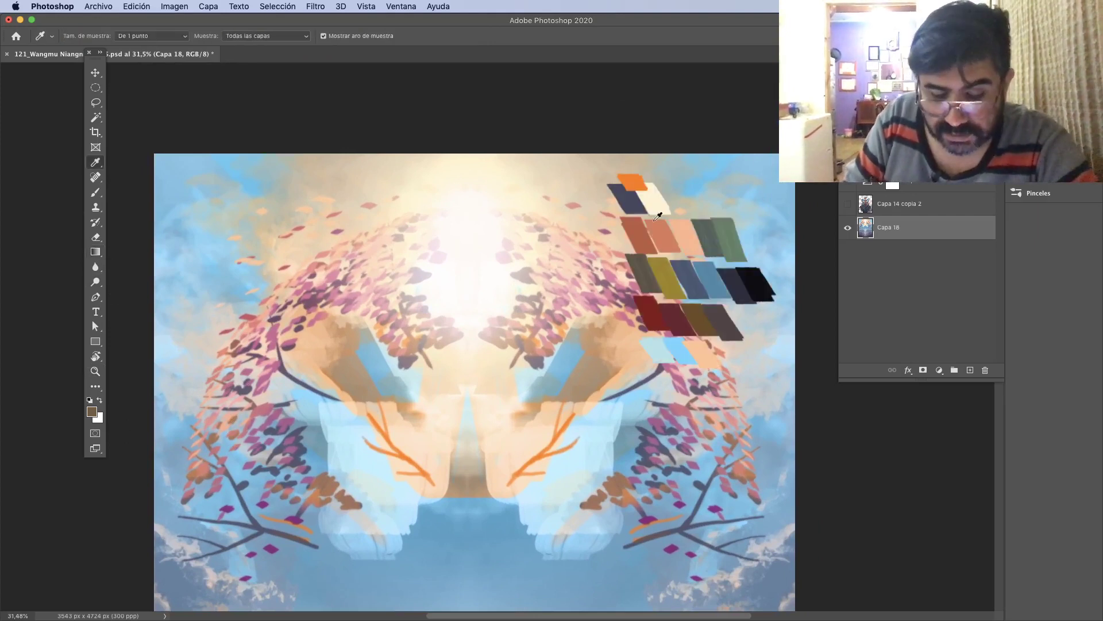
click(648, 225)
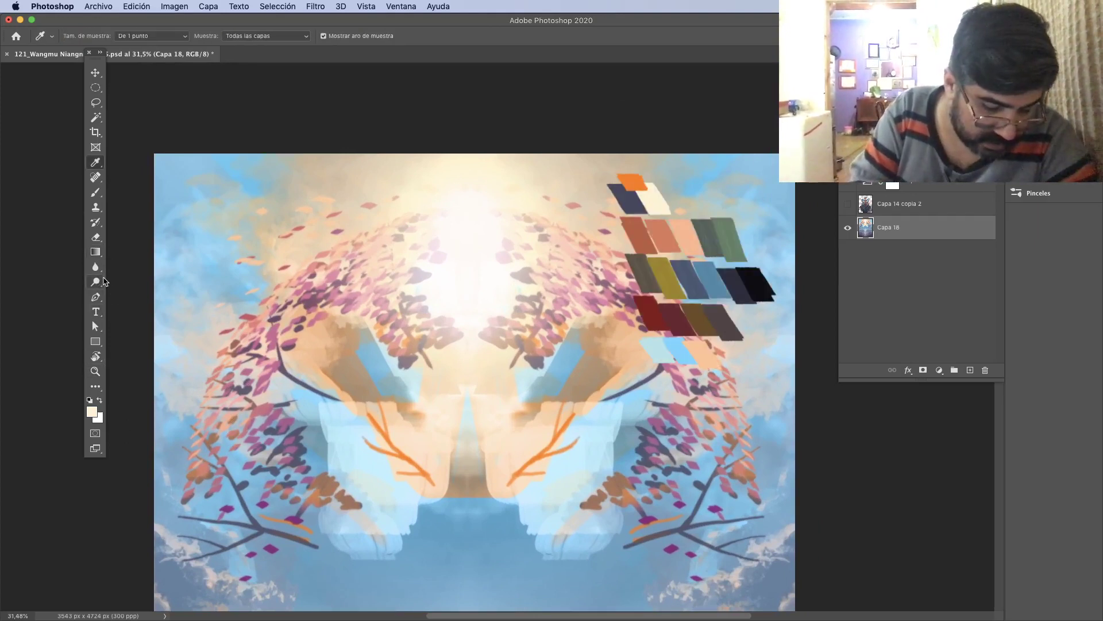
key(g)
click(256, 36)
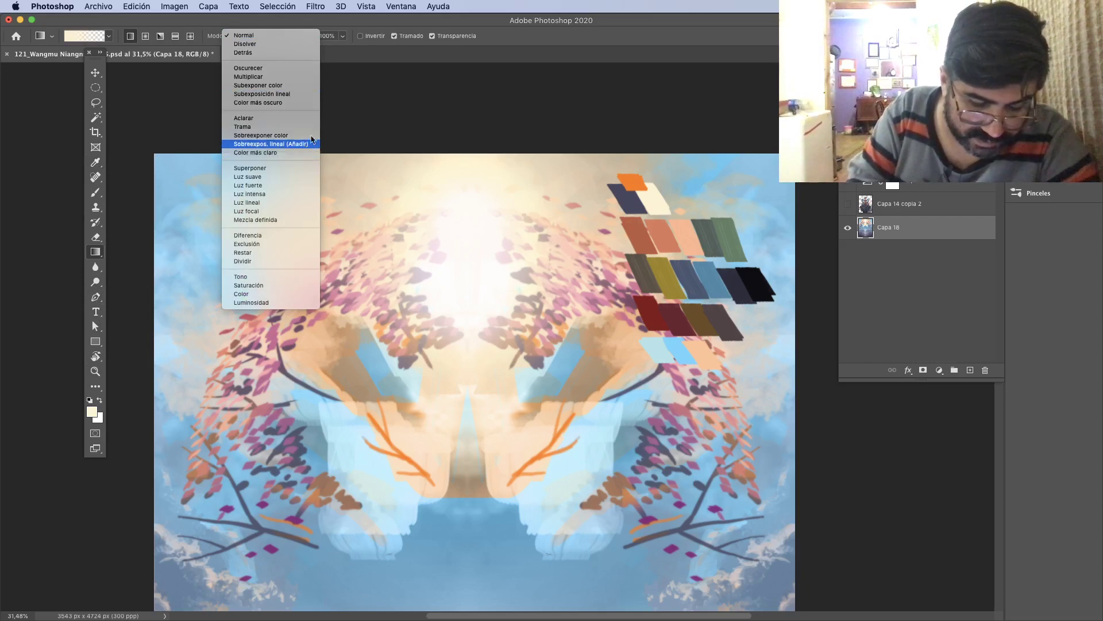
click(259, 147)
click(344, 36)
drag(304, 53, 305, 65)
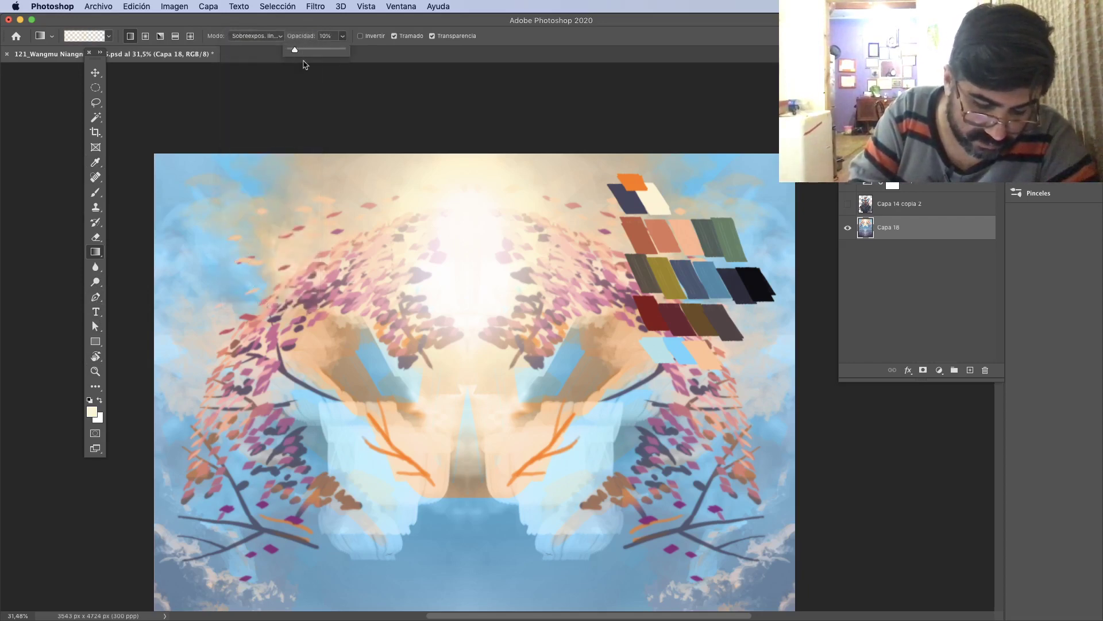
Try a linear and a radial cream gradient outward from the bright glow in the sky, undoing each.
drag(470, 272, 466, 510)
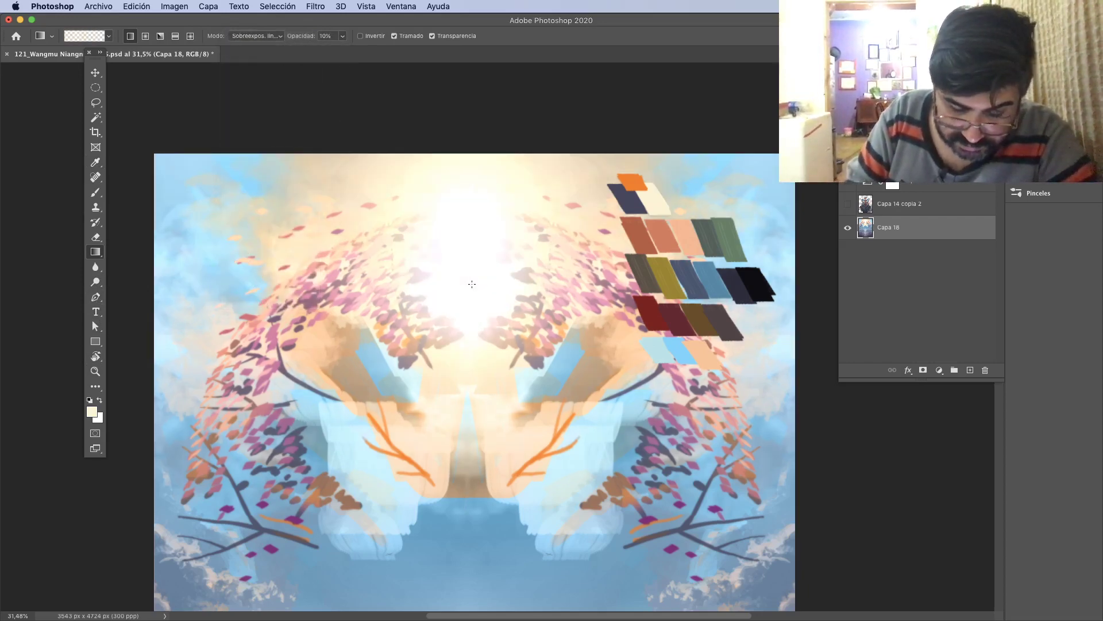
click(145, 36)
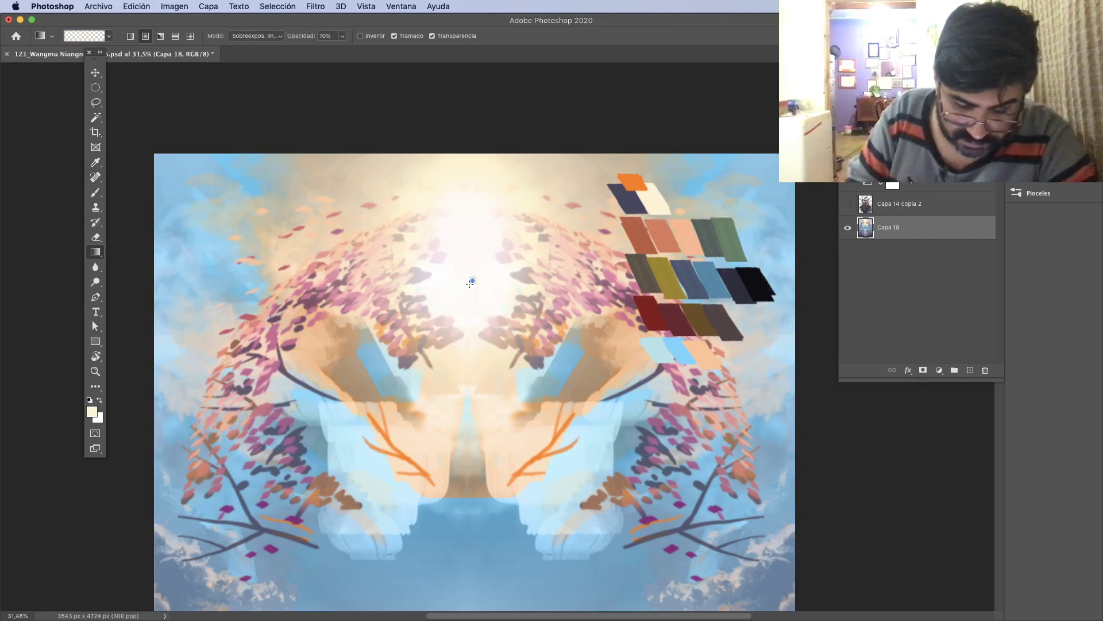
drag(470, 282, 413, 510)
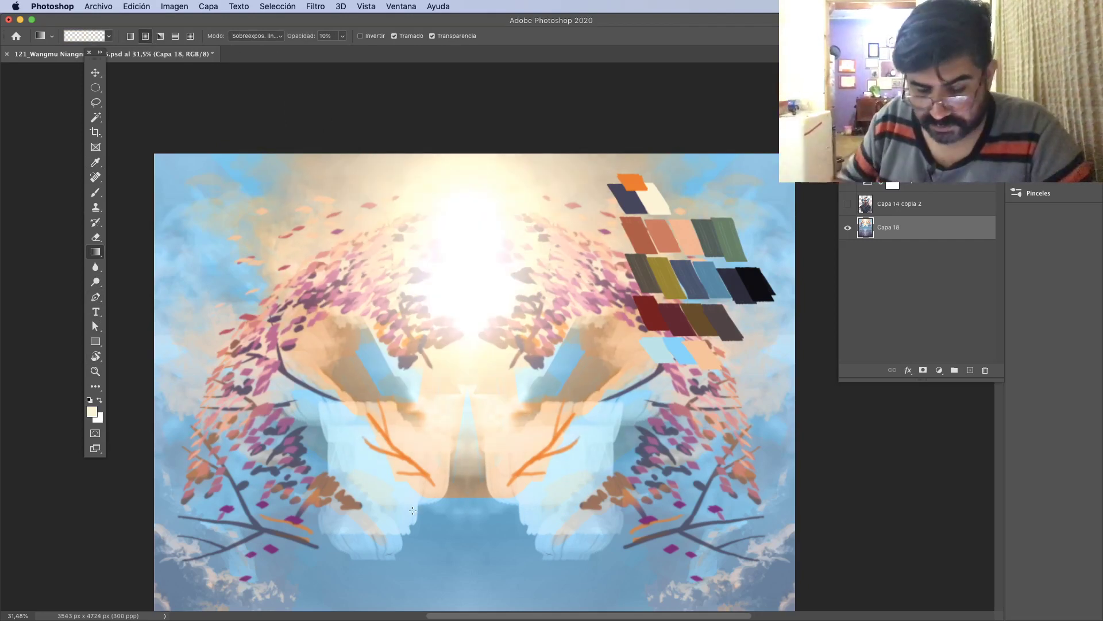
key(super+z)
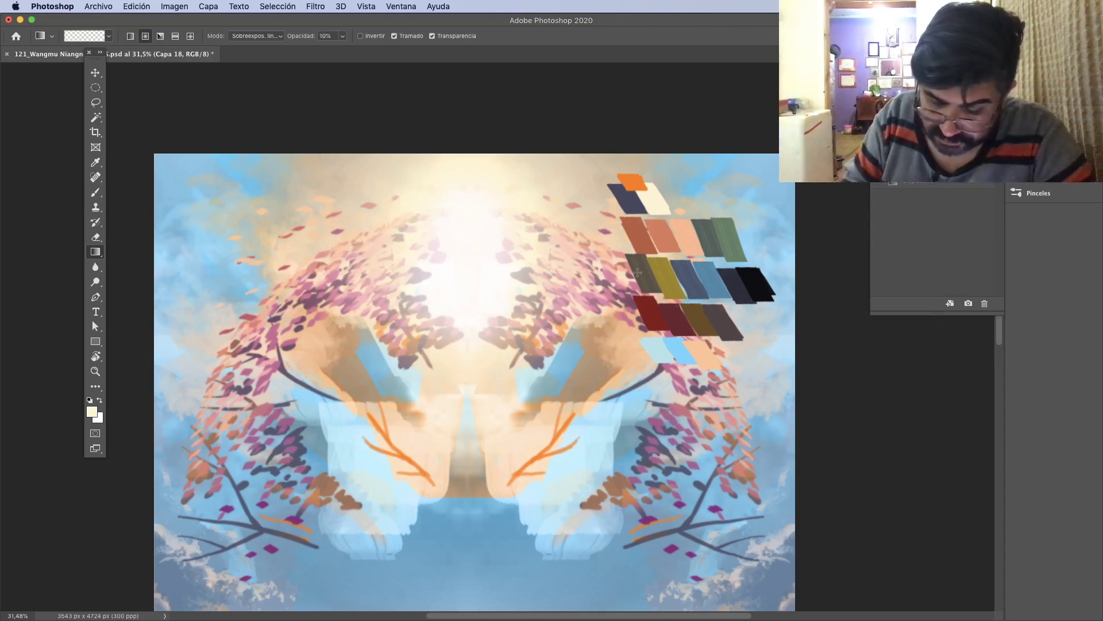
Show the goddess figure layer Capa 14 copia 2 over the background and make it the active layer.
key(z)
key(super+0)
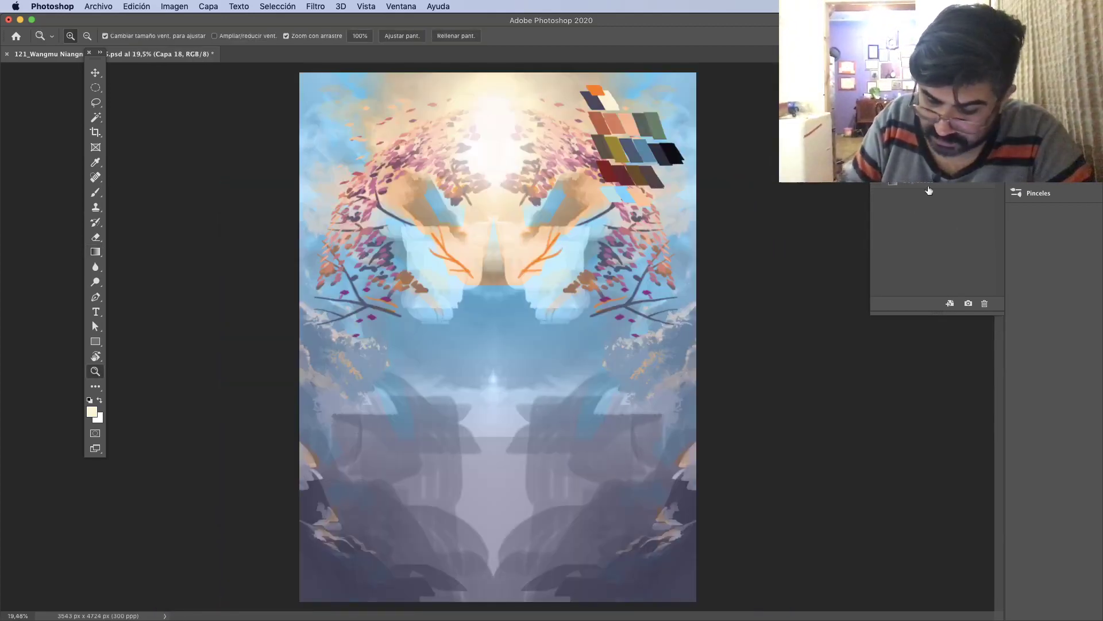
key(F7)
click(841, 202)
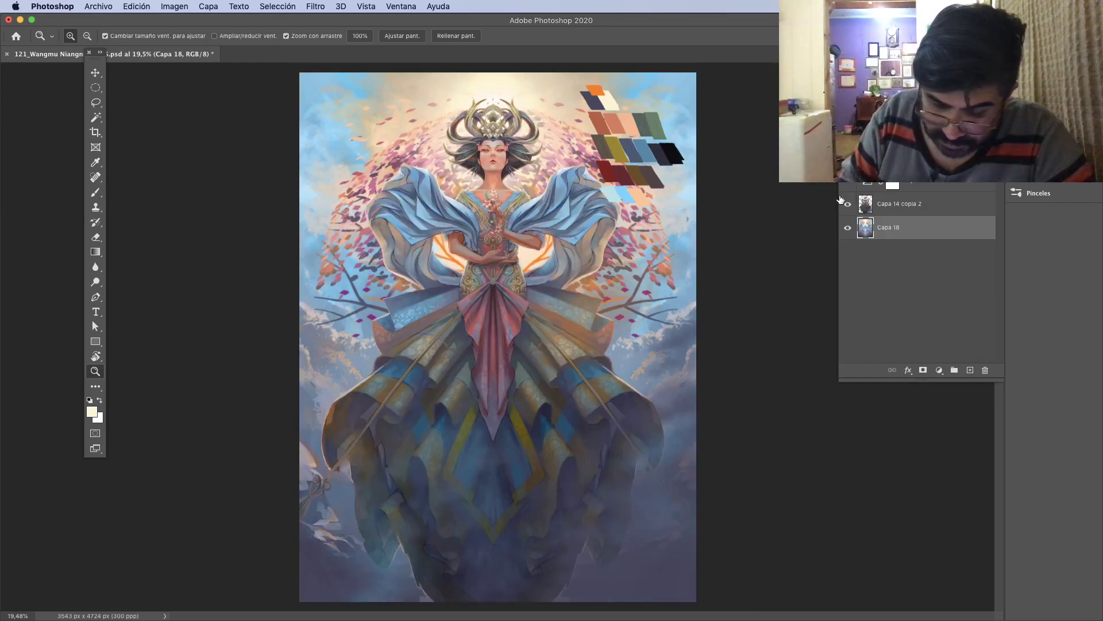
click(875, 206)
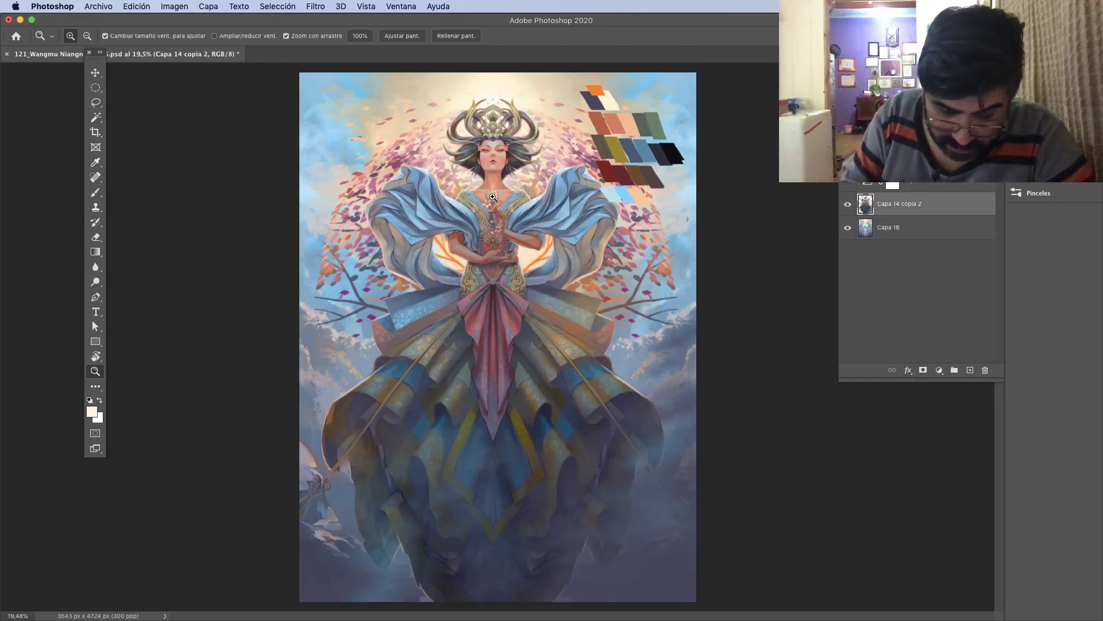
Examine the finished rendering of the goddess's headdress, face, hair, flowers, sleeves and waist ornaments up close.
drag(494, 181, 528, 382)
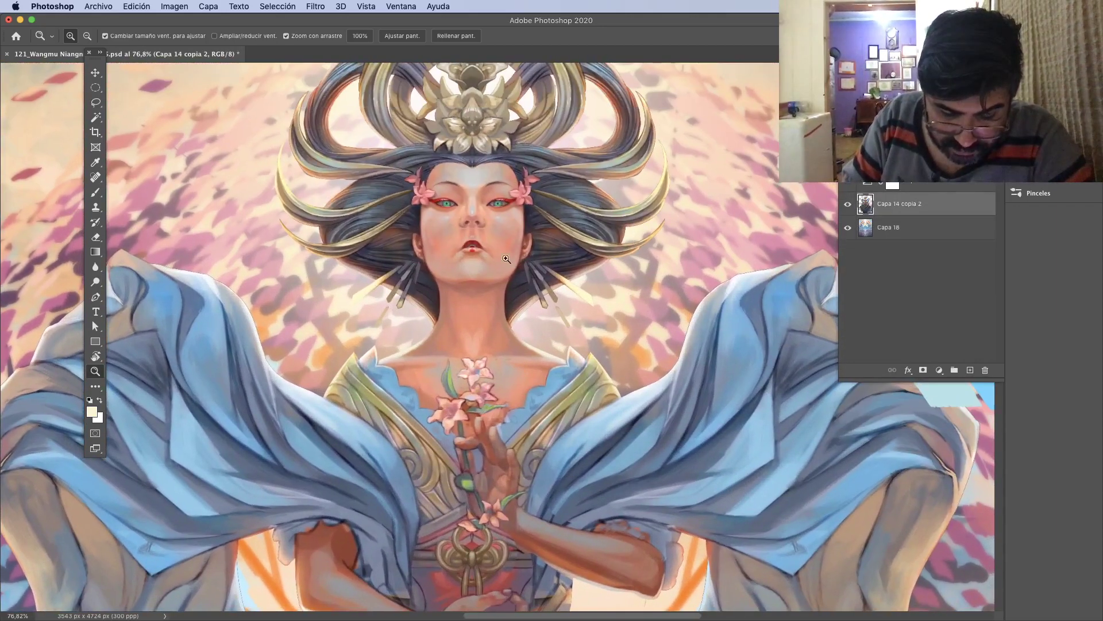
drag(424, 158, 477, 157)
drag(534, 219, 679, 372)
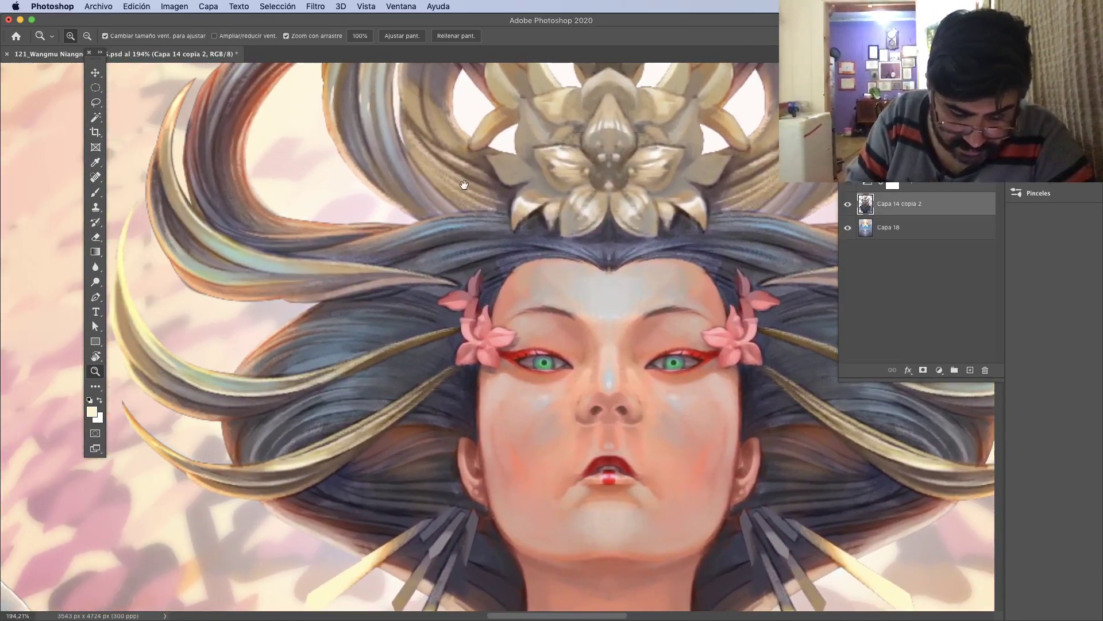
scroll(345, 258, up, 5)
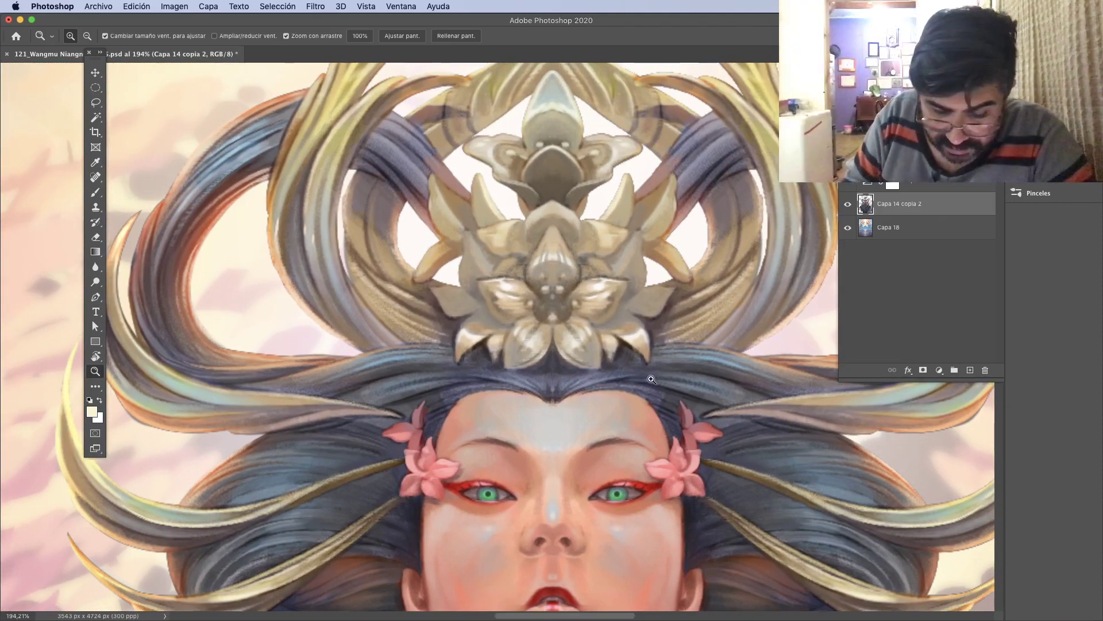
scroll(642, 490, down, 3)
drag(643, 490, 586, 175)
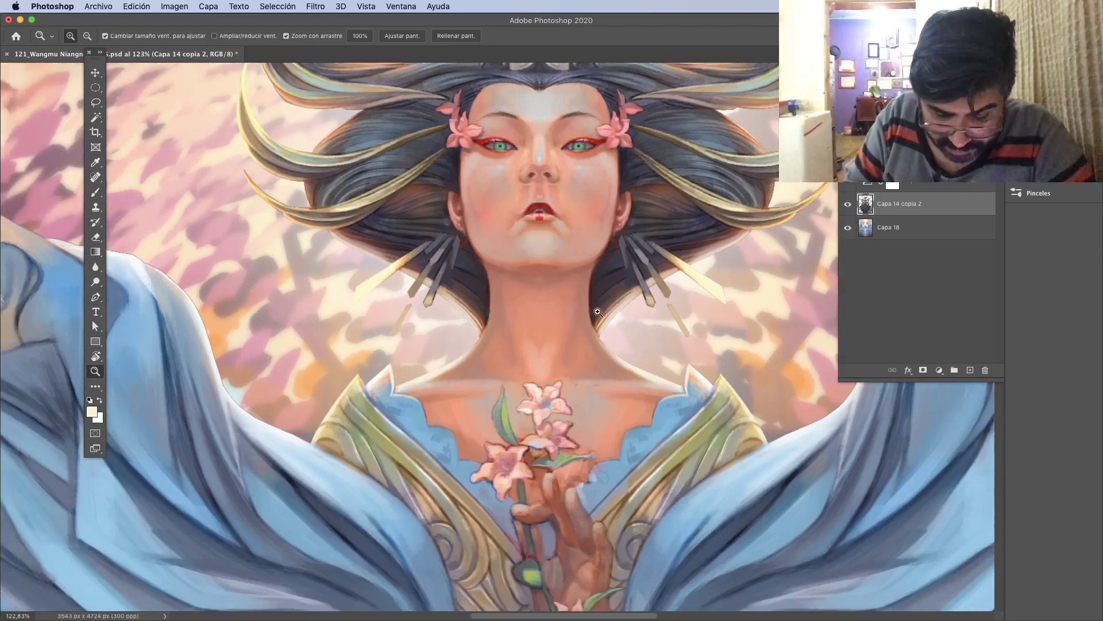
scroll(571, 429, down, 3)
drag(571, 430, 643, 190)
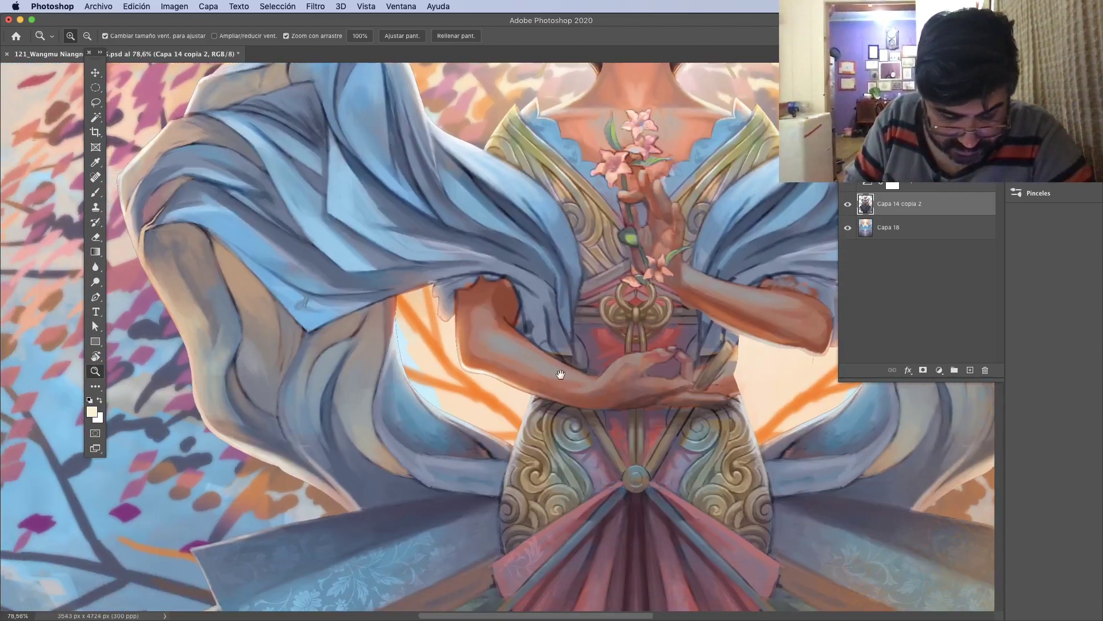
Examine the floral fabric patterns and layered folds of the goddess's skirt up close and compare them with the whole figure.
mouse_move(606, 608)
mouse_down()
mouse_move(616, 426)
mouse_move(562, 315)
mouse_move(571, 304)
mouse_move(581, 426)
mouse_move(650, 395)
mouse_move(500, 305)
mouse_move(404, 275)
mouse_move(417, 280)
mouse_up()
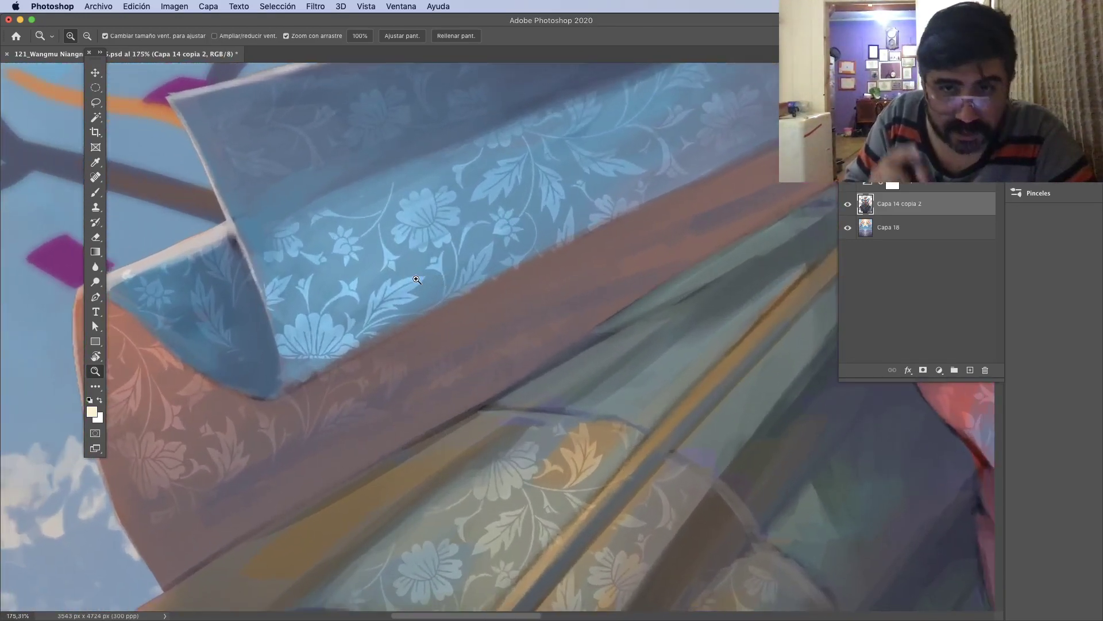
scroll(417, 279, down, 8)
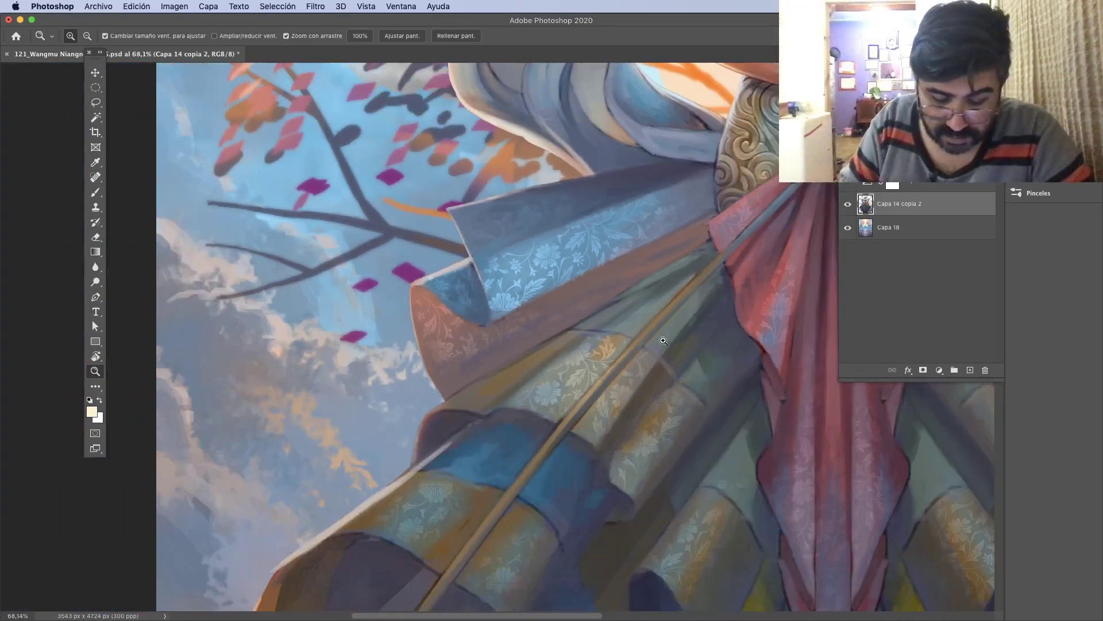
scroll(708, 412, right, 5)
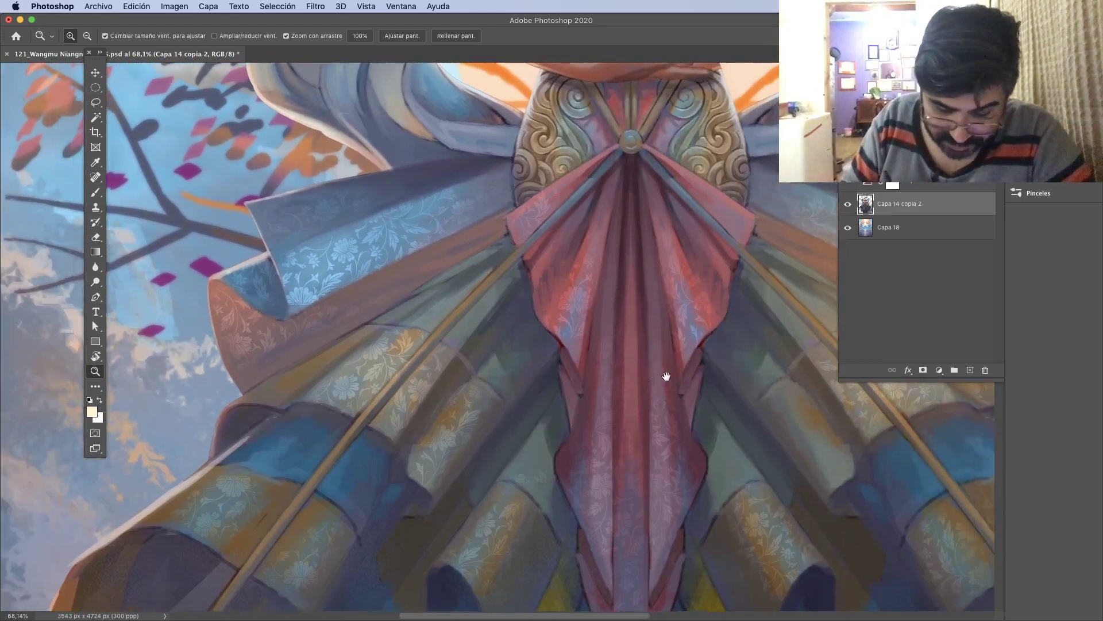
drag(667, 376, 631, 383)
drag(682, 307, 662, 364)
drag(637, 461, 538, 320)
key(super+0)
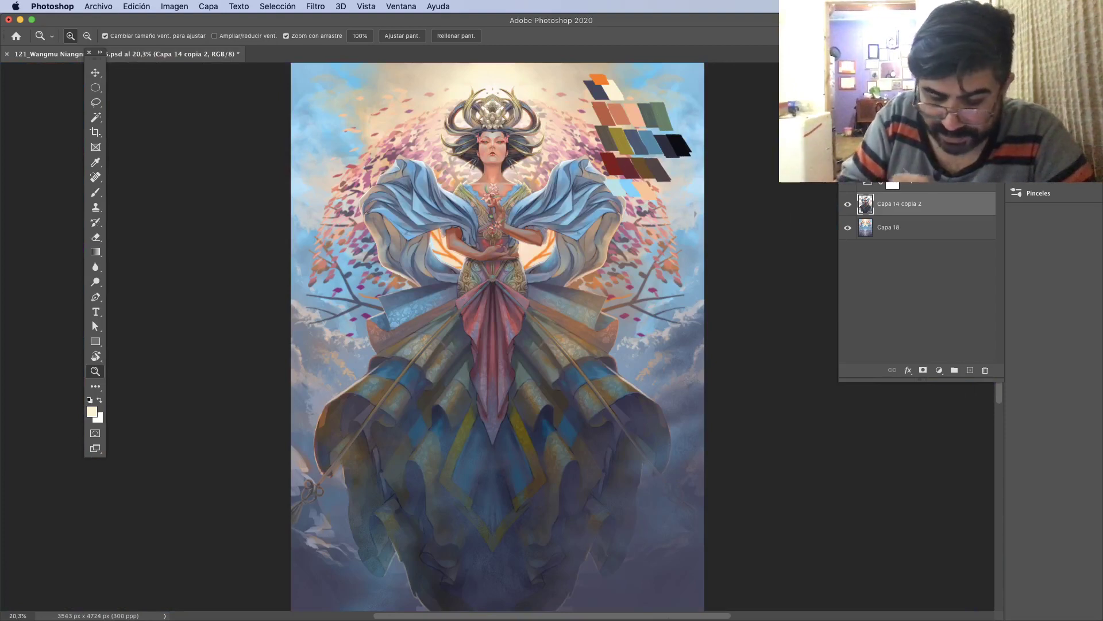
click(494, 328)
drag(494, 328, 432, 257)
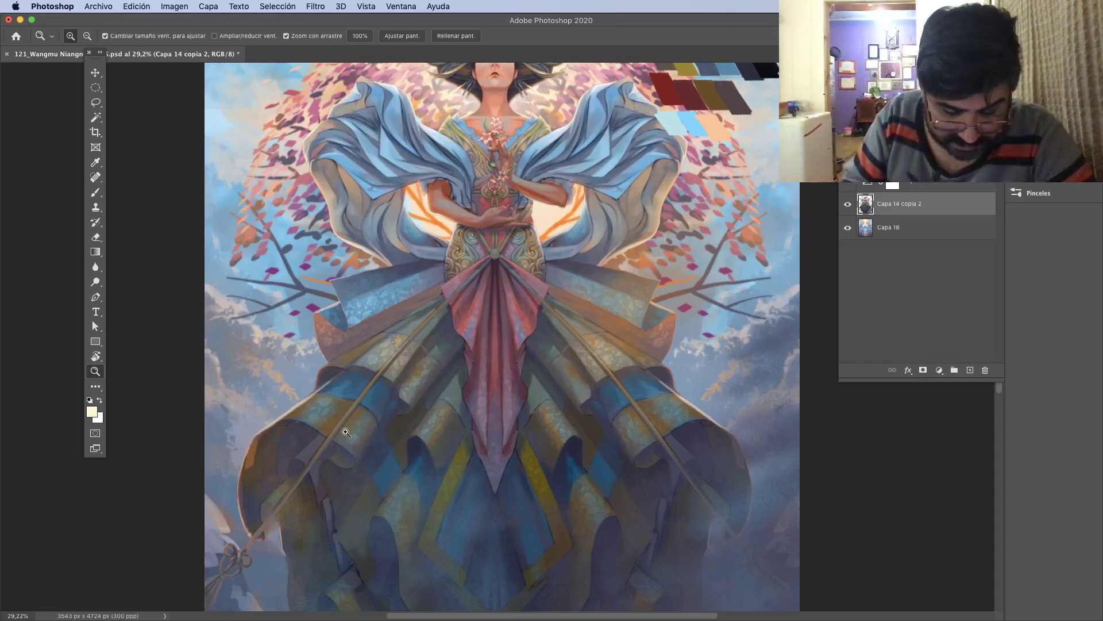
drag(572, 216, 576, 298)
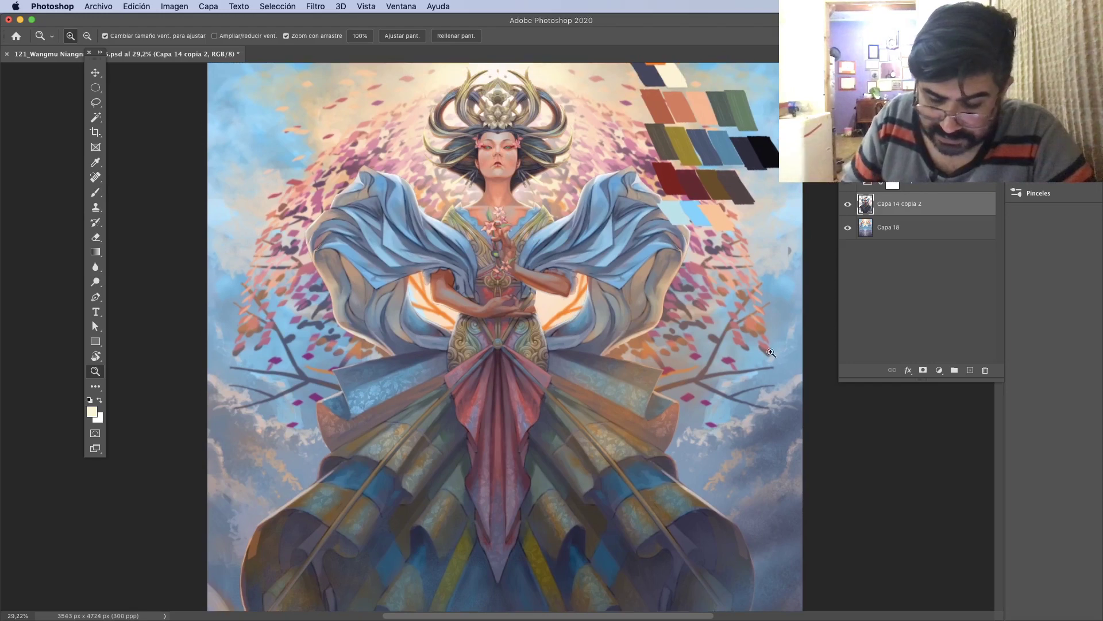
key(super+0)
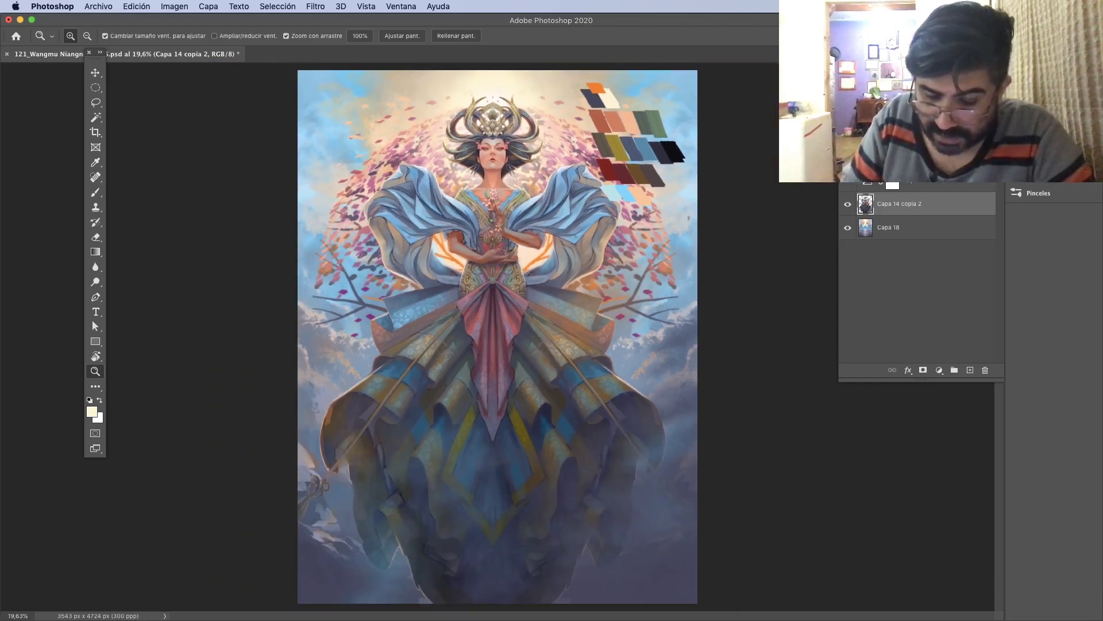
Hide the colour palette swatches and show the Exposición 1 adjustment layer, toggling its visibility to compare the effect.
drag(965, 157, 986, 370)
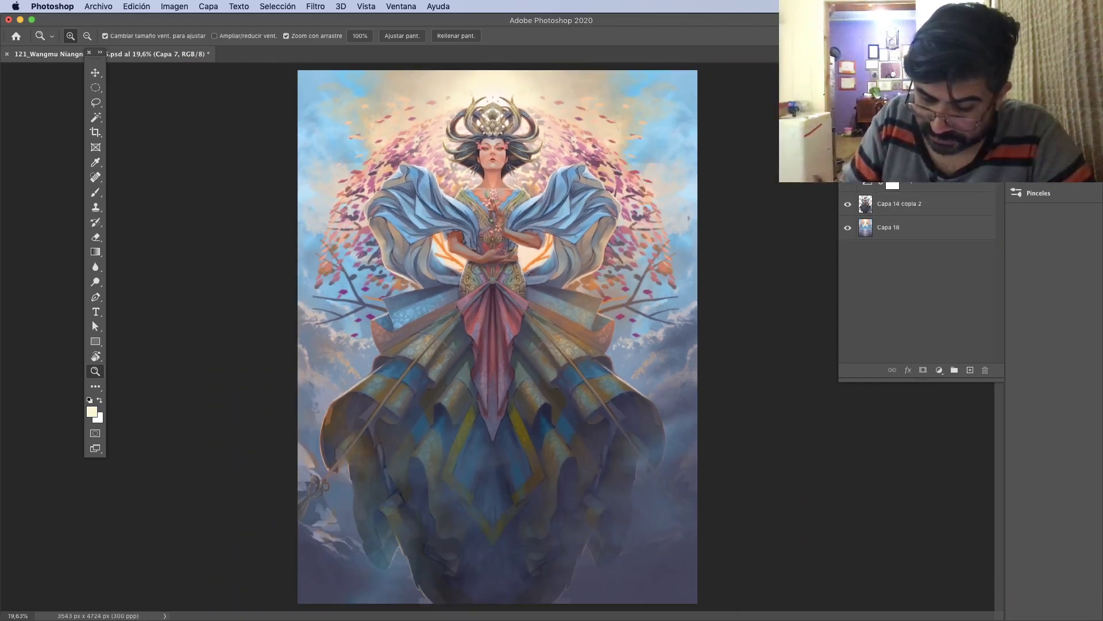
click(930, 184)
click(847, 183)
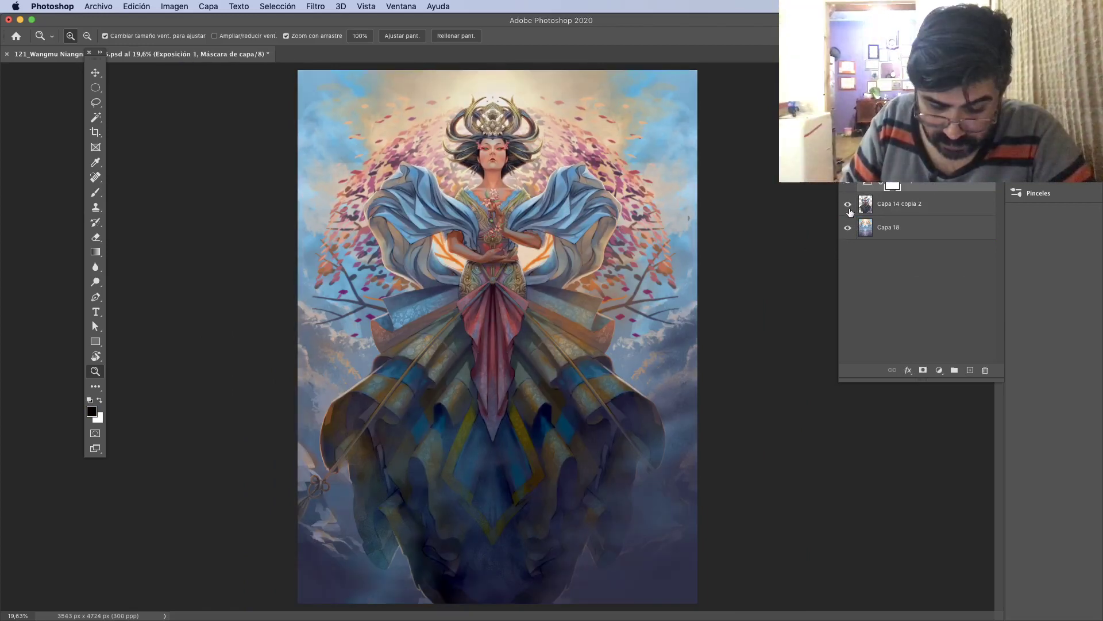
click(847, 185)
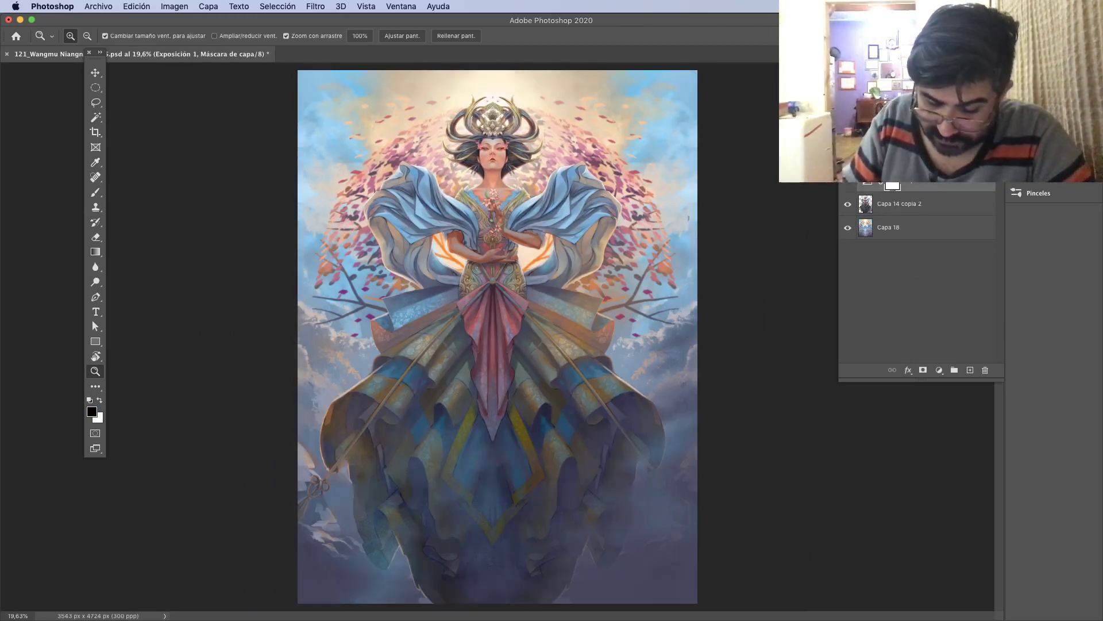
click(848, 184)
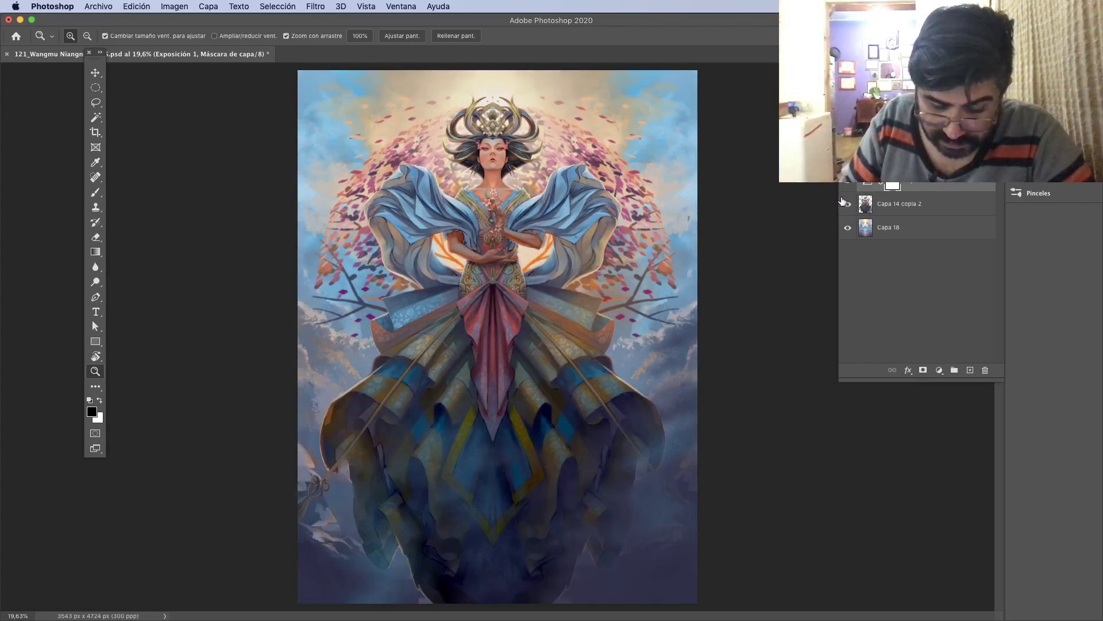
Show the Mezclador de canales 1 adjustment layer and review its settings for the Rojo output channel.
click(848, 184)
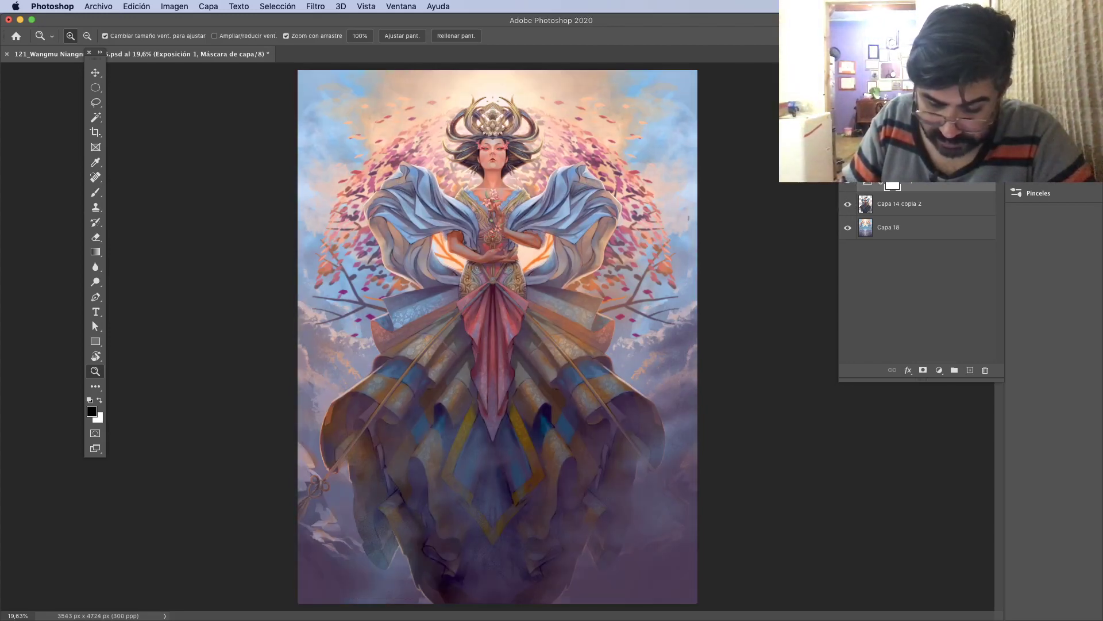
key(alt+bracketright)
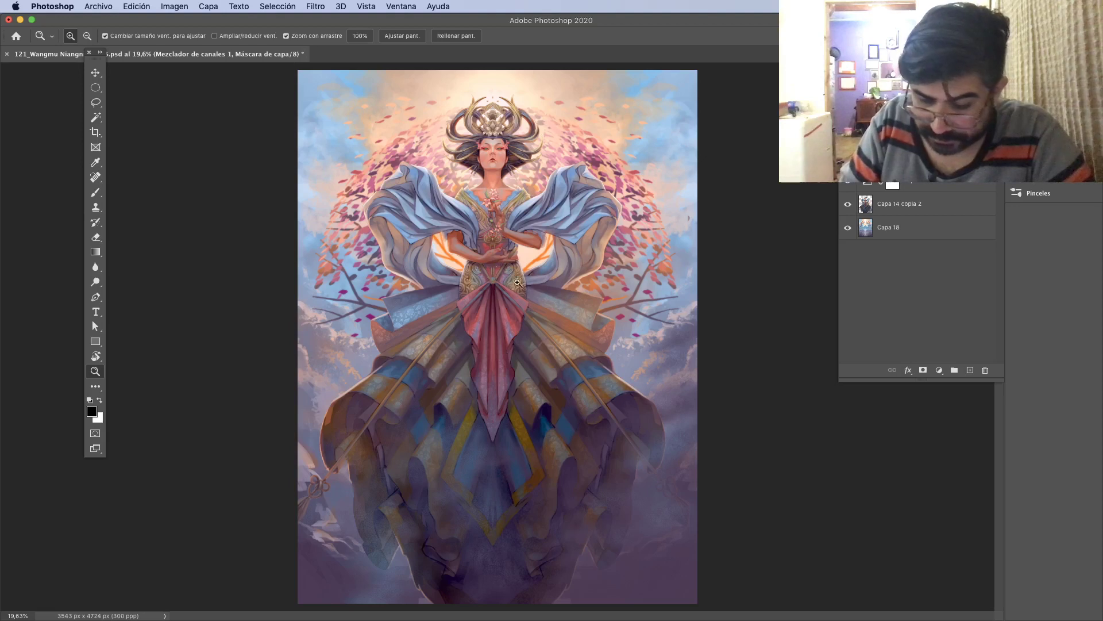
key(super+2)
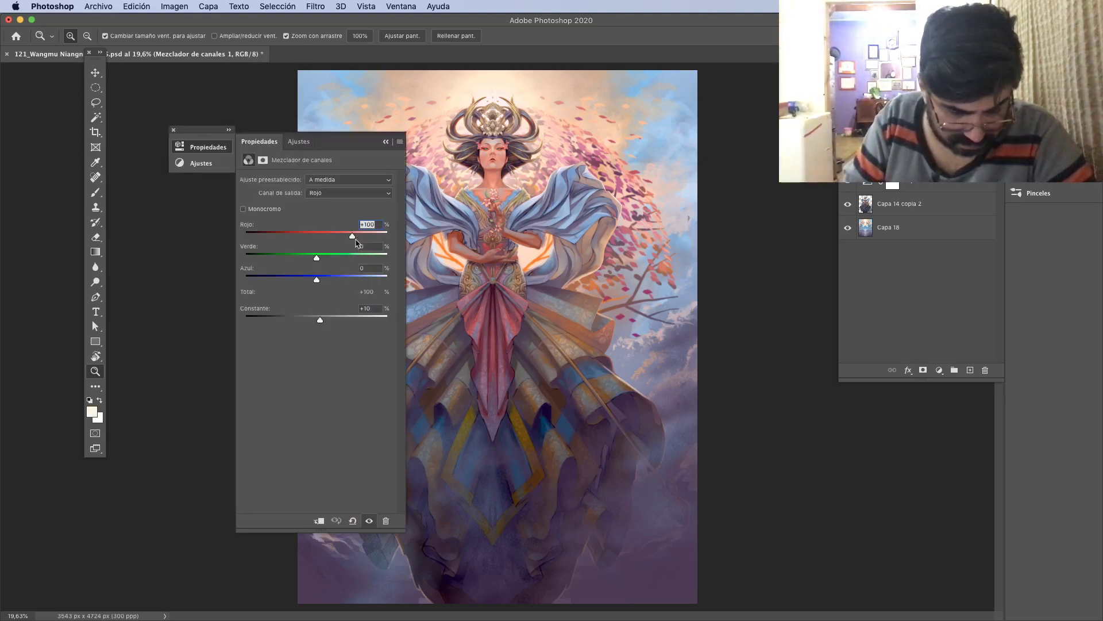
click(385, 141)
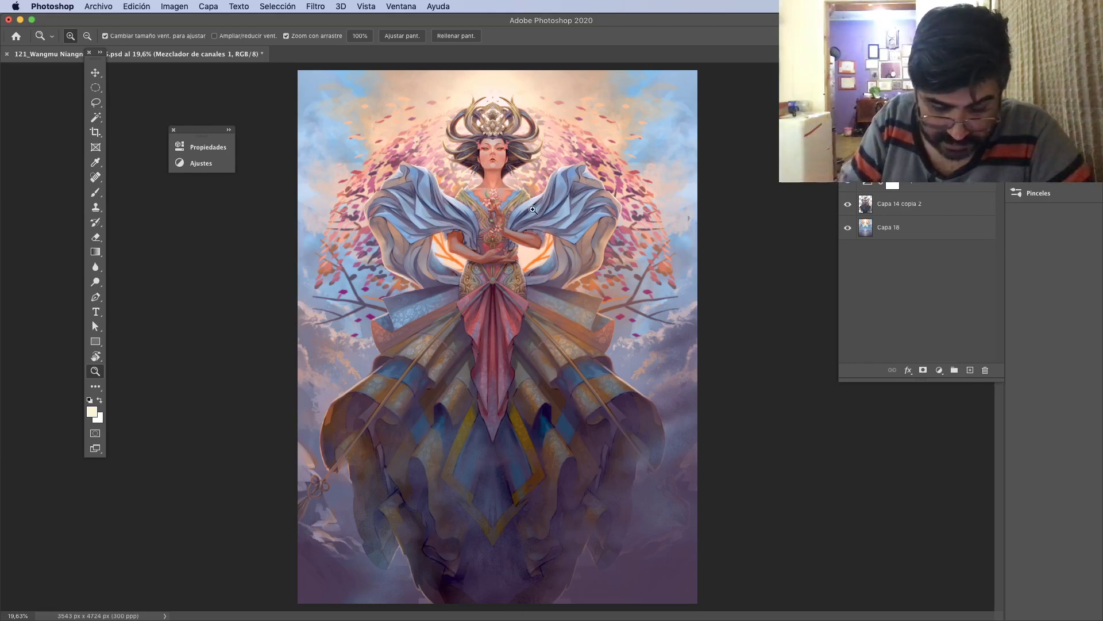
drag(524, 234, 536, 343)
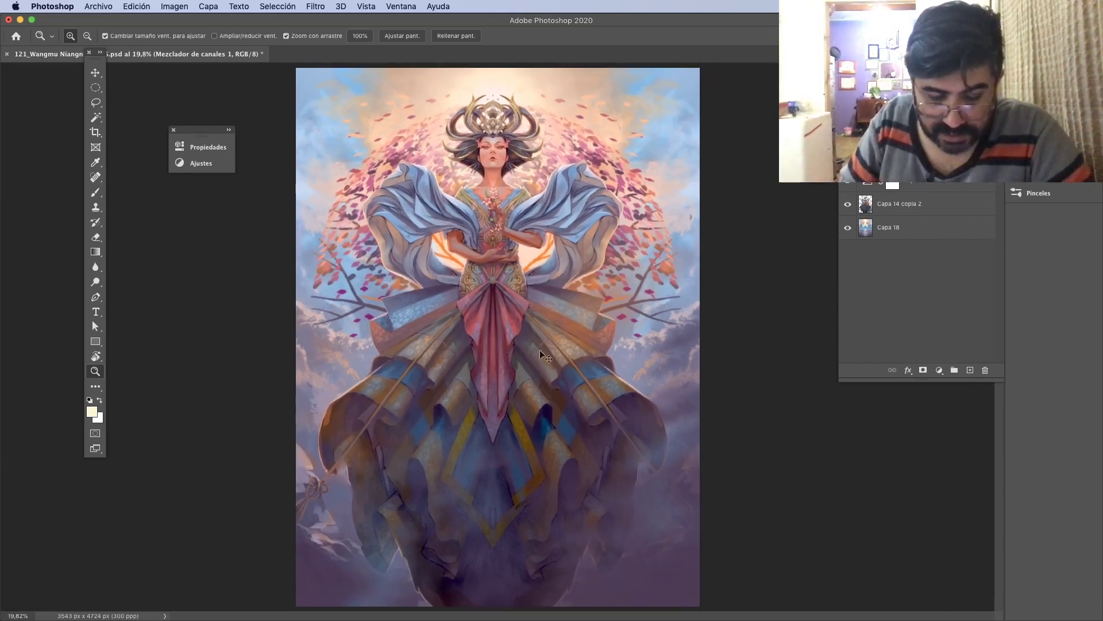
key(super+Tab)
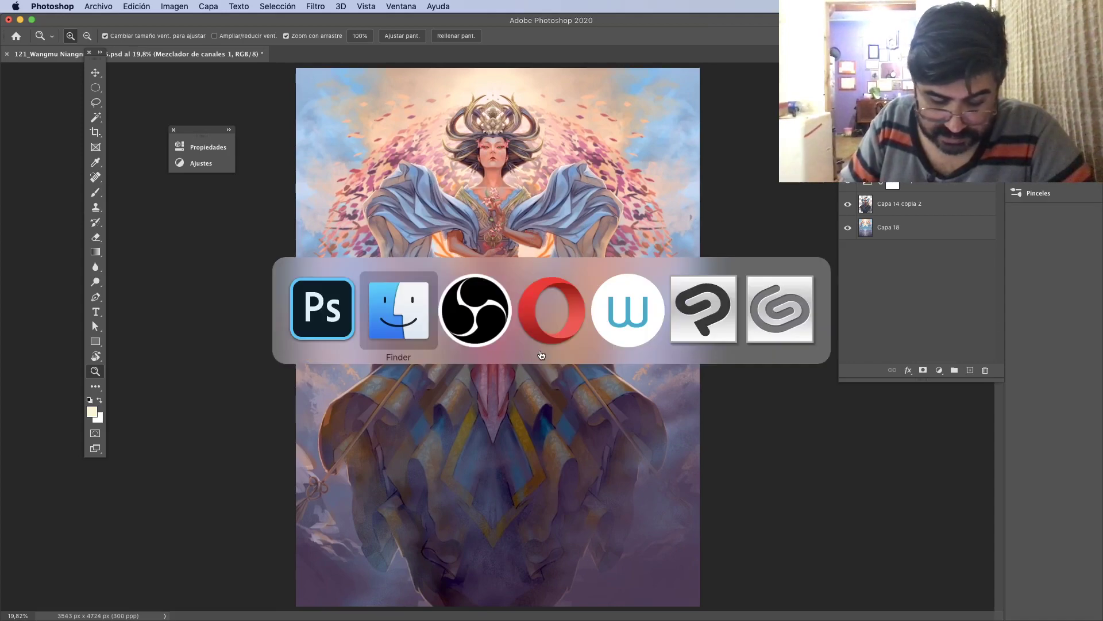
key(super+Tab)
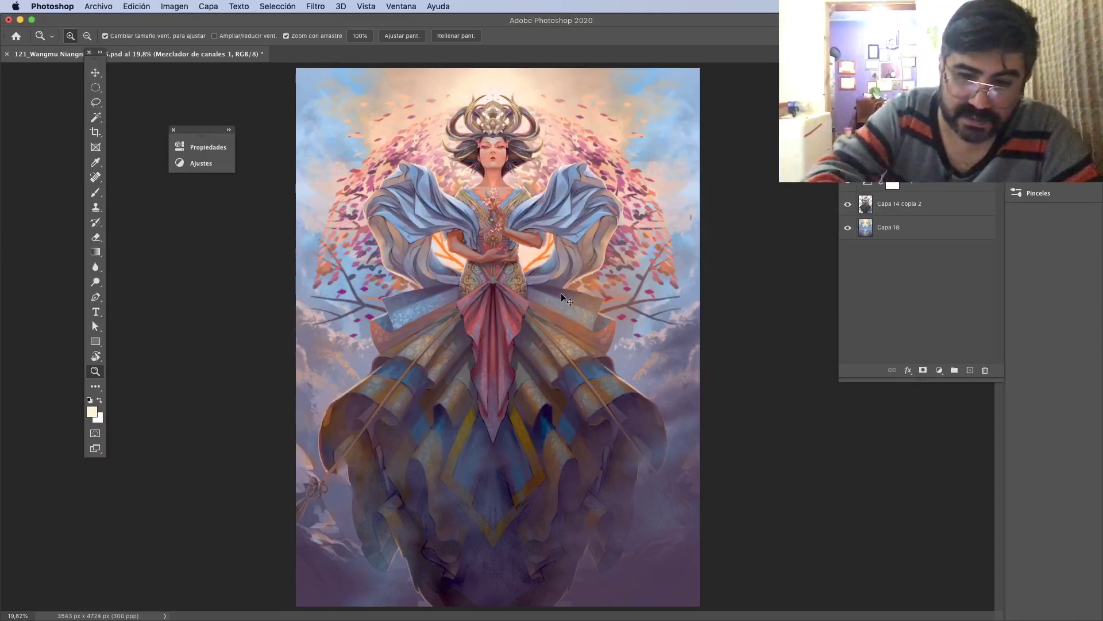
Hide the interface panels and examine the colour-adjusted face, hair and headdress of the goddess up close.
mouse_move(559, 295)
mouse_down()
mouse_move(530, 139)
mouse_move(602, 280)
mouse_move(661, 253)
mouse_move(683, 256)
mouse_move(678, 309)
mouse_up()
key(Tab)
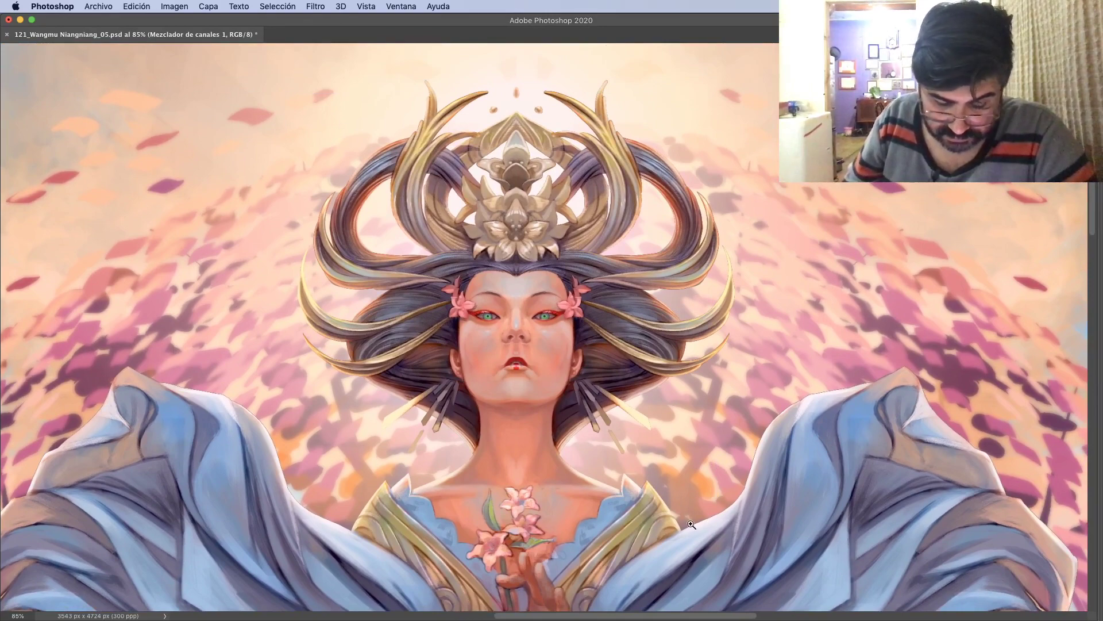
drag(692, 525, 712, 470)
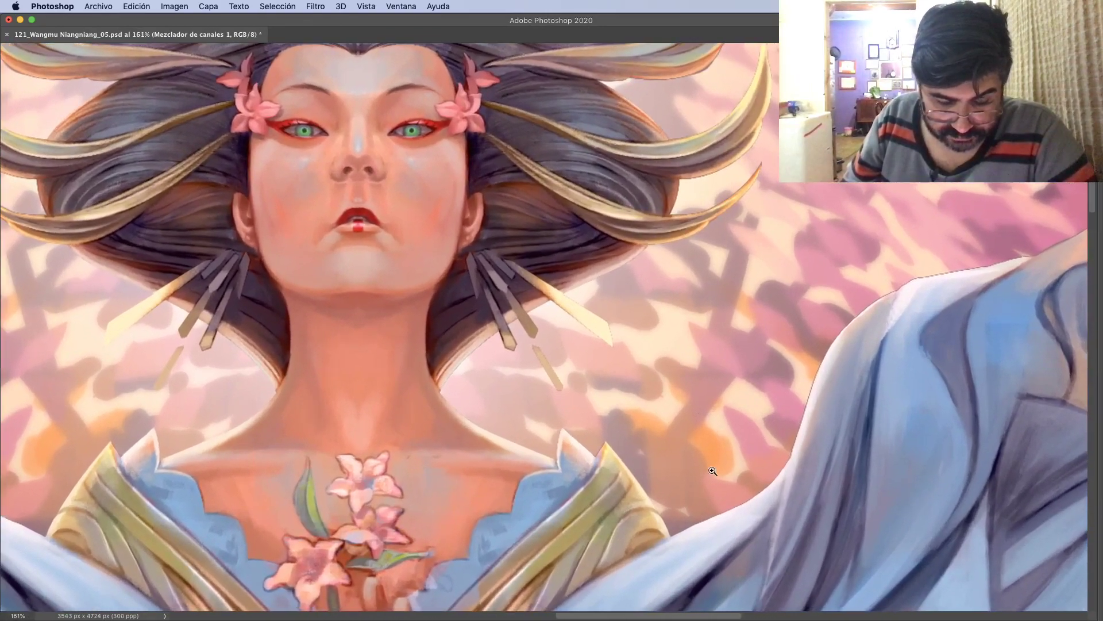
drag(702, 397, 694, 533)
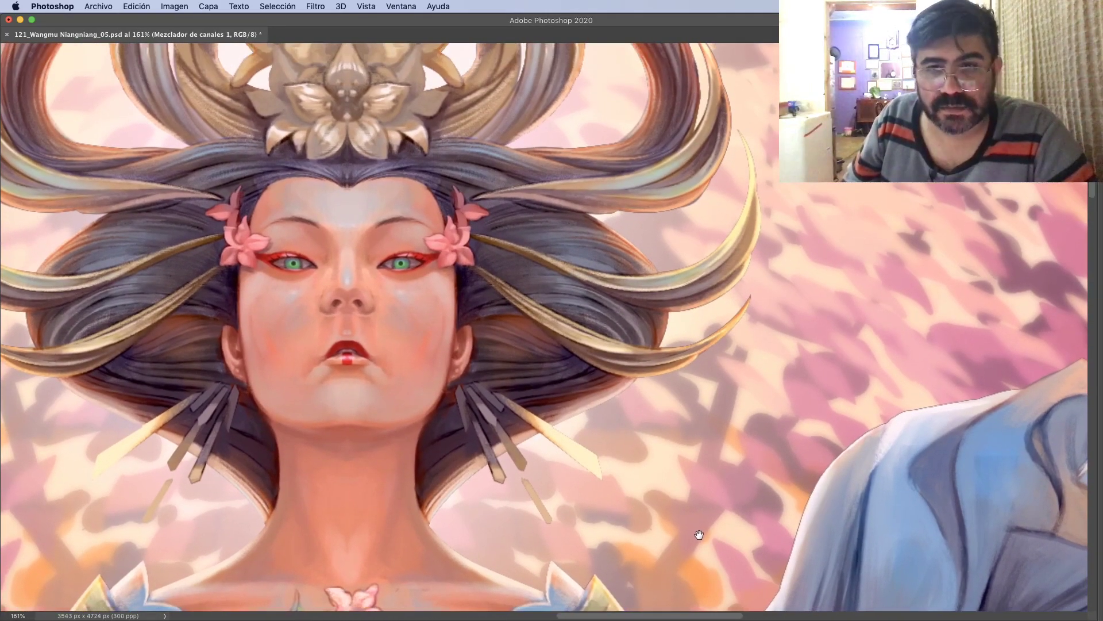
mouse_move(705, 493)
mouse_down()
mouse_move(715, 488)
mouse_move(721, 503)
mouse_move(745, 477)
mouse_up()
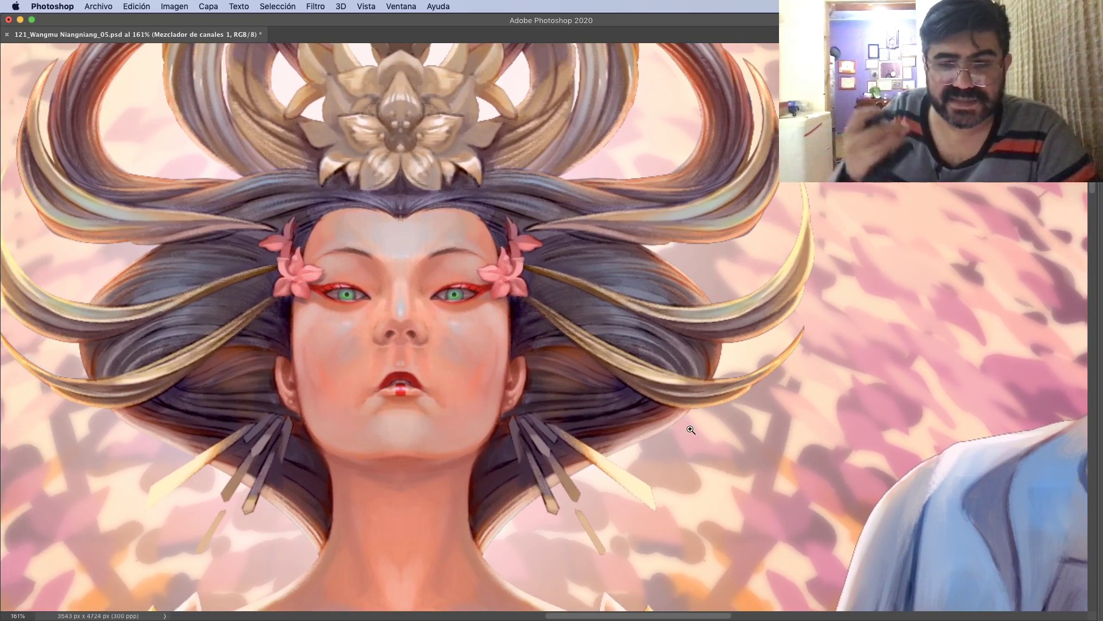